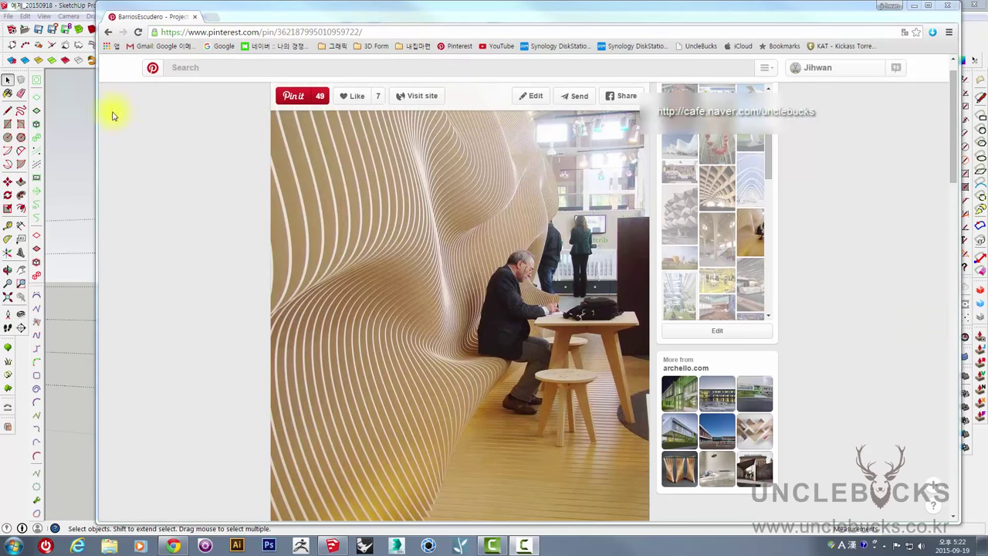
- Place the browser beside the model to compare the wavy slatted wall pin, then dismiss it
left_click_drag(95, 120, 420, 115)
left_click_drag(613, 18, 529, 22)
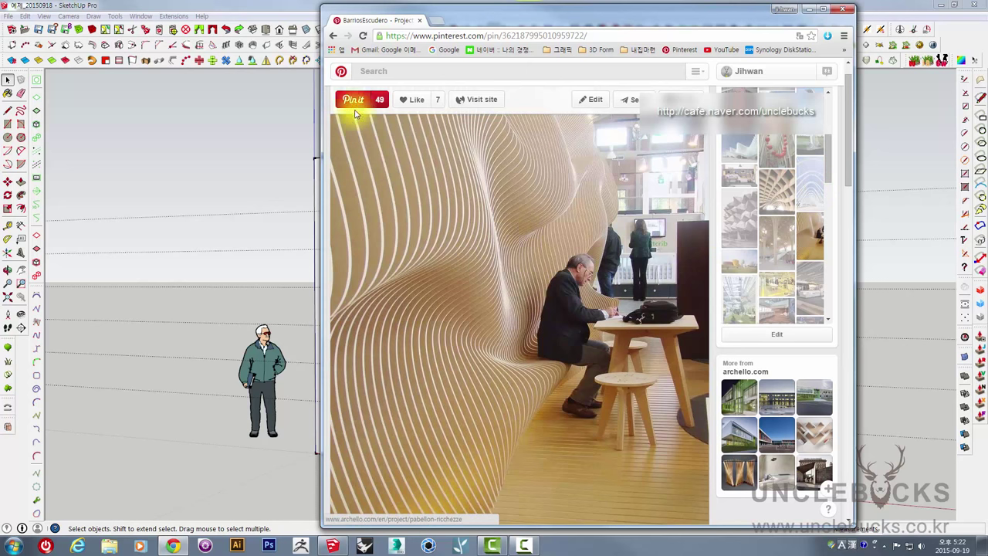
left_click_drag(469, 13, 471, 9)
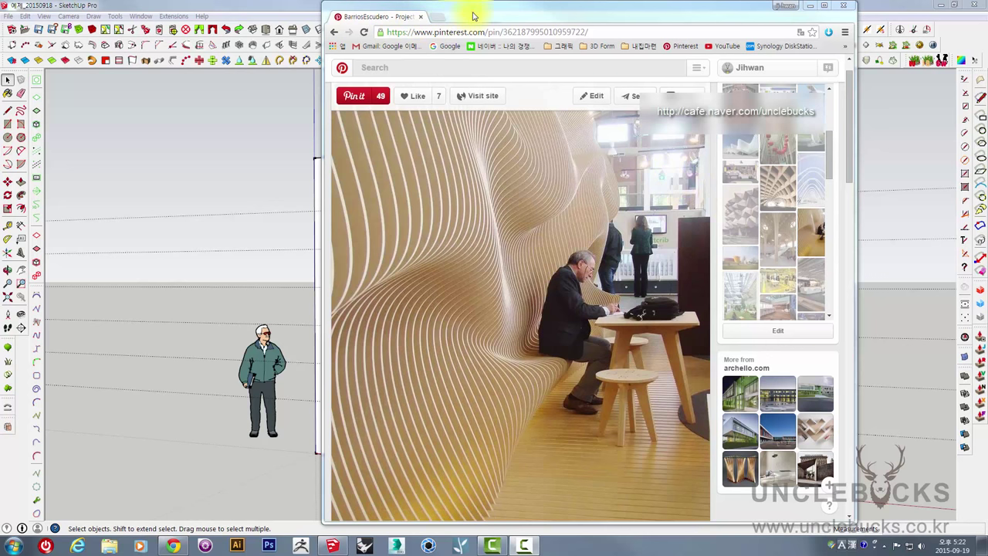
key("alt+Tab")
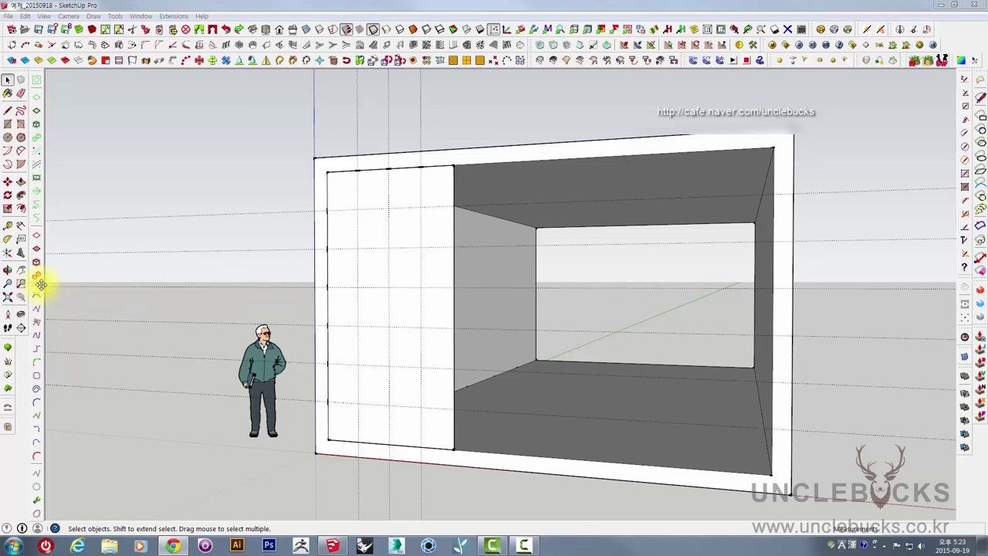
- Float the Bezier spline toolbar and the Curviloft toolbar as panels
left_click_drag(41, 284, 67, 89)
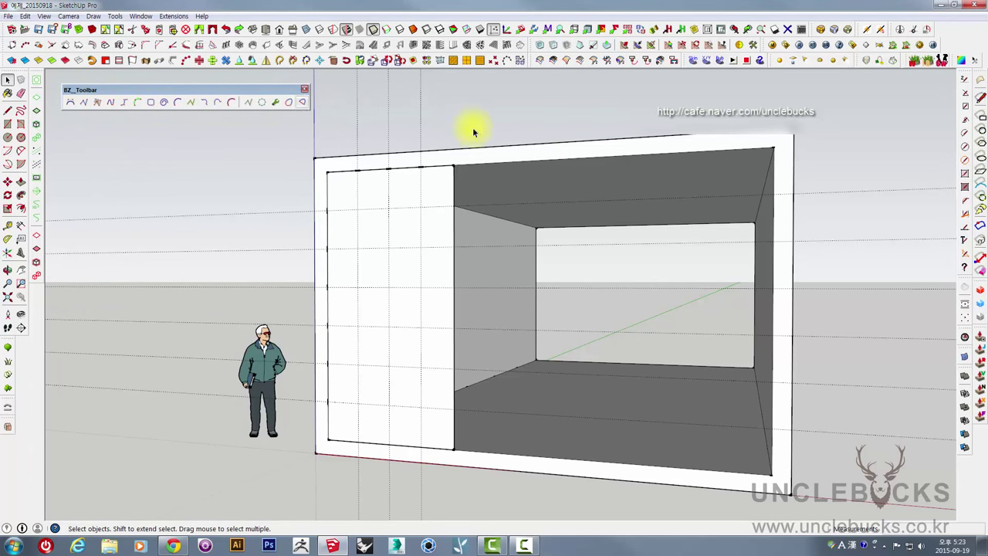
mouse_move(315, 159)
middle_mouse_down()
mouse_move(552, 173)
mouse_move(409, 114)
middle_mouse_up()
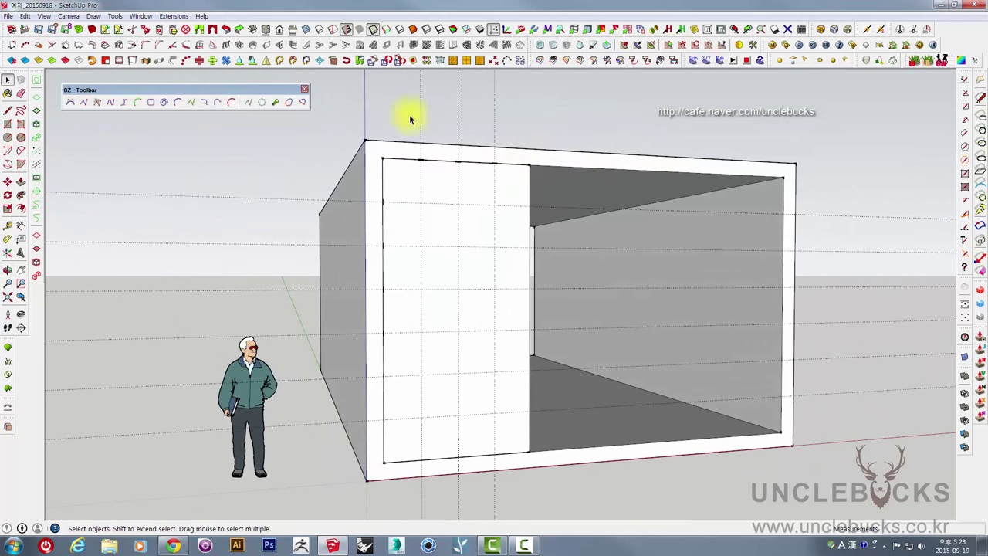
left_click(856, 59)
mouse_move(646, 123)
left_mouse_down()
mouse_move(88, 131)
mouse_move(119, 154)
mouse_move(161, 149)
left_mouse_up()
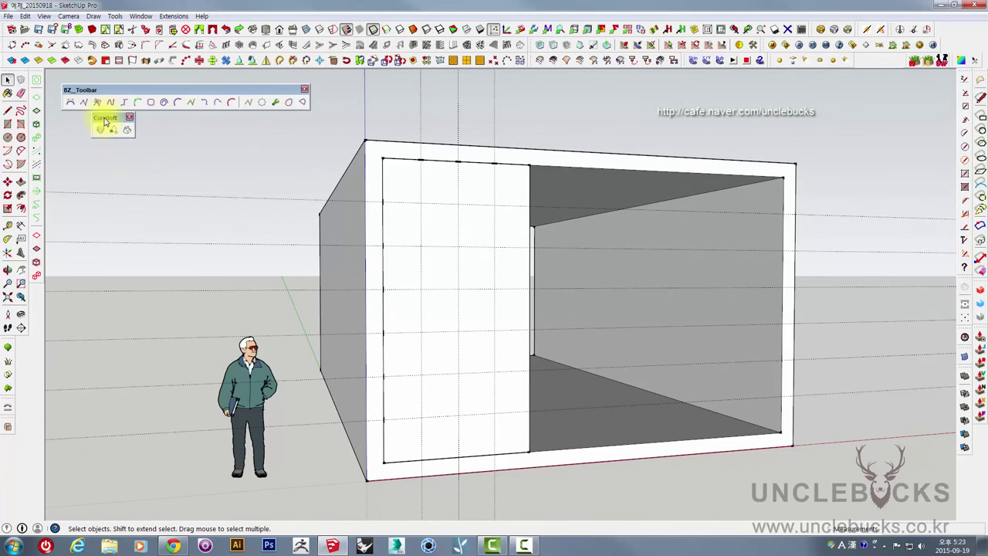
left_click_drag(100, 120, 73, 120)
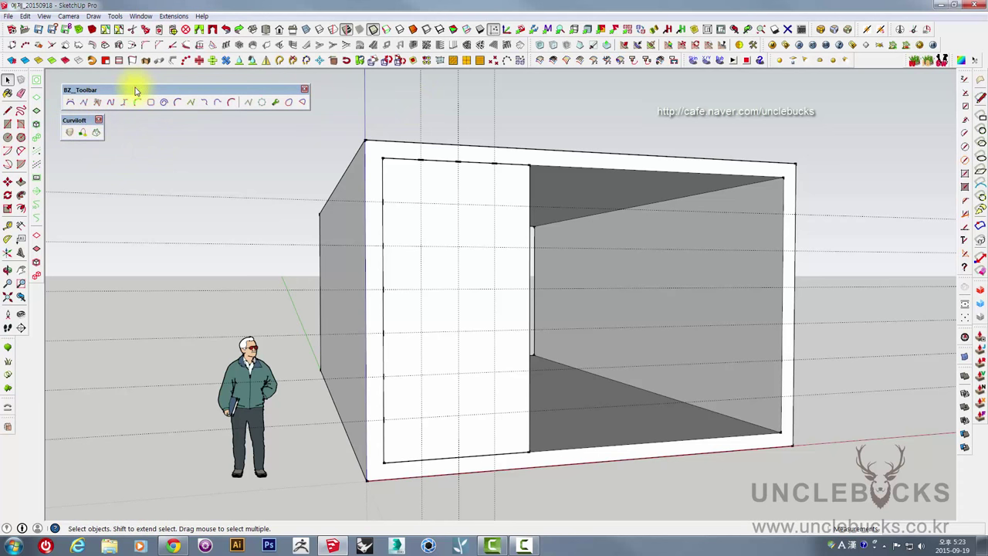
- Tuck both panels together at top left and face the front wall squarely
left_click_drag(133, 89, 122, 80)
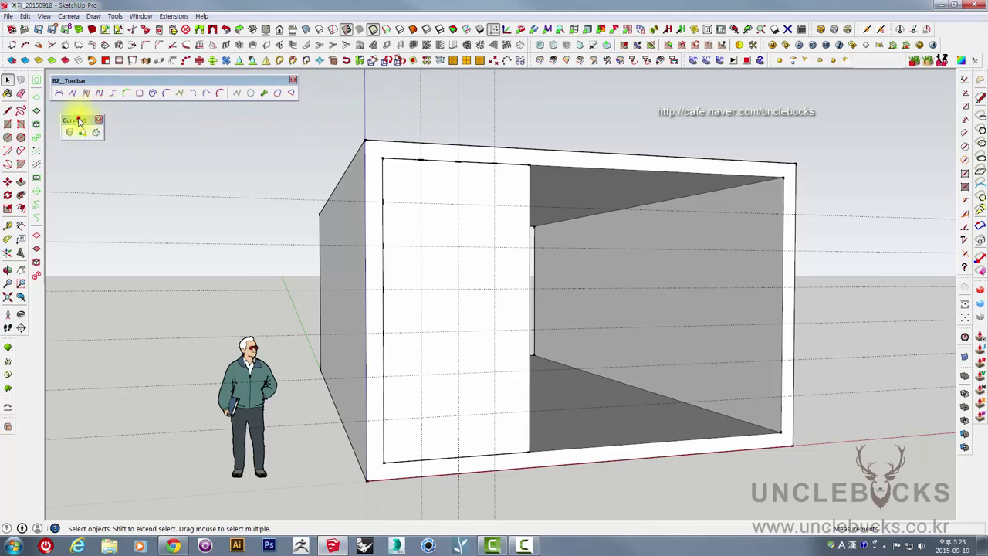
left_click_drag(78, 118, 68, 108)
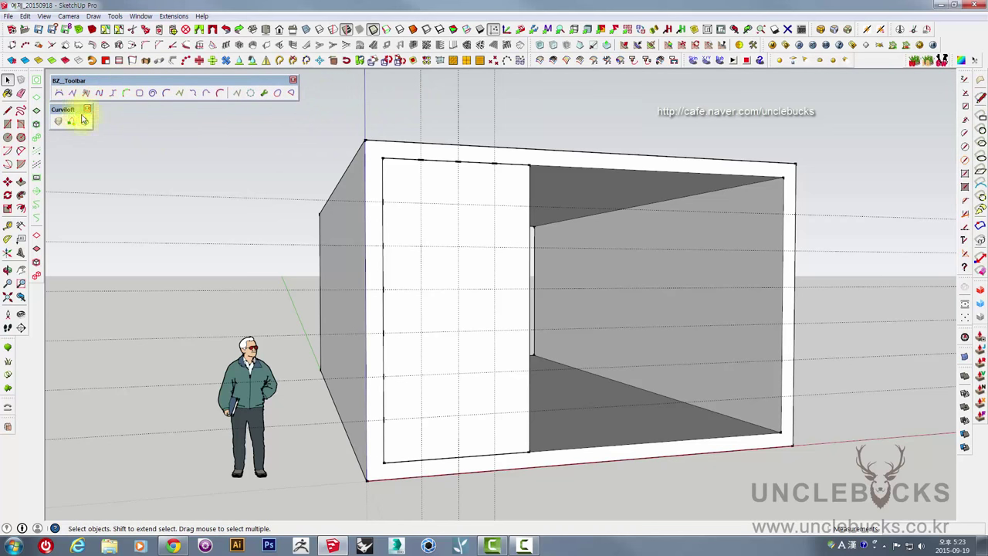
middle_click_drag(353, 177, 339, 211)
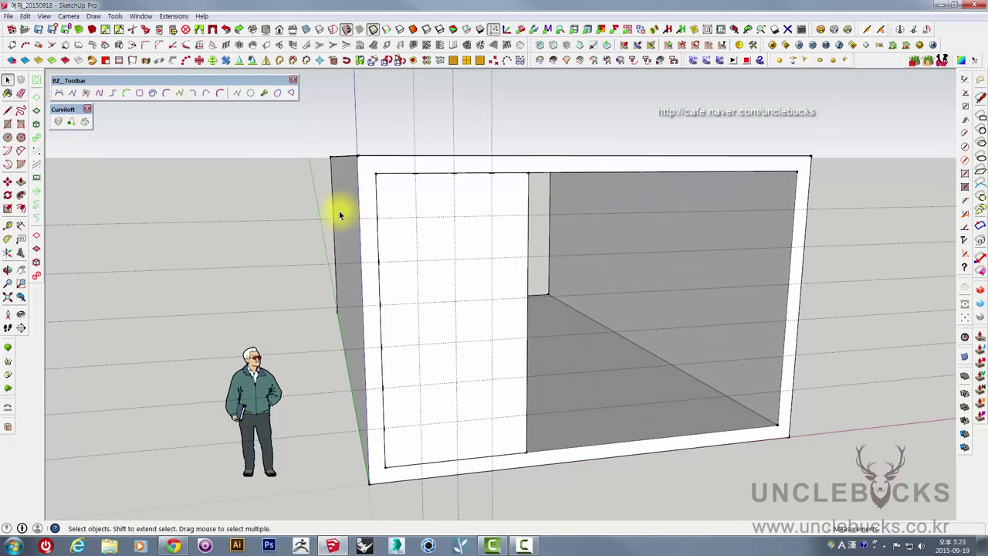
middle_click_drag(442, 203, 419, 180)
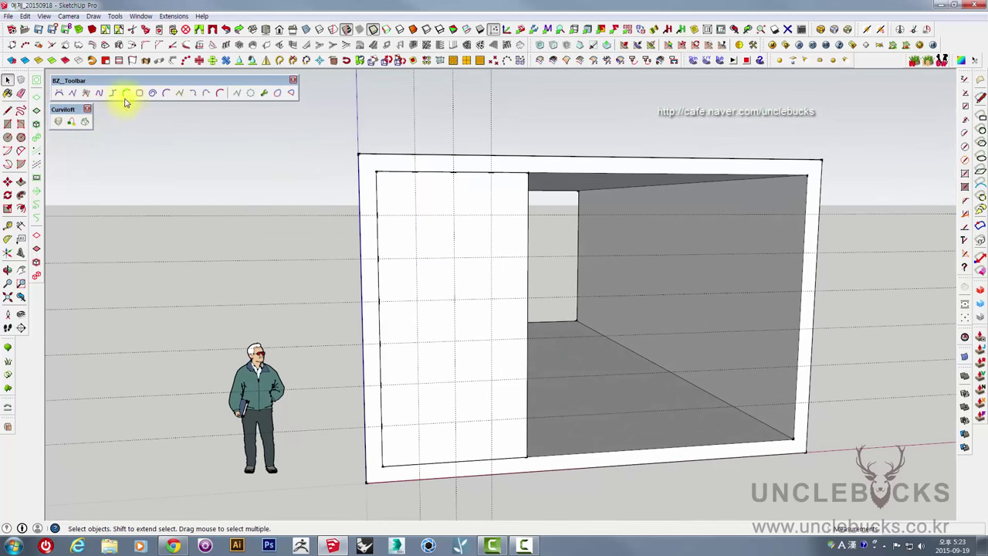
- Draw a seven-point wavy F-Spline zigzagging down the front panel, then orbit to inspect it
left_click(221, 96)
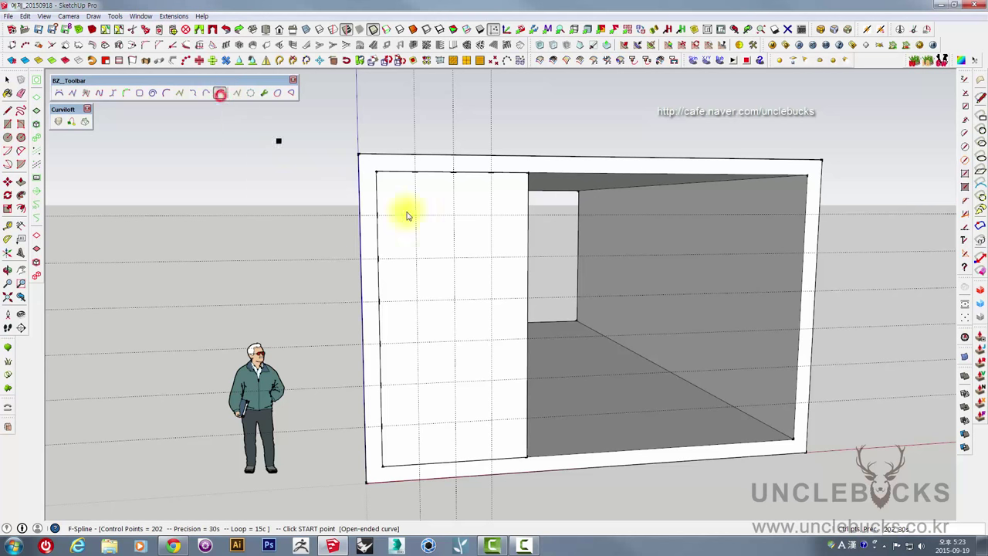
left_click(492, 172)
left_click(453, 218)
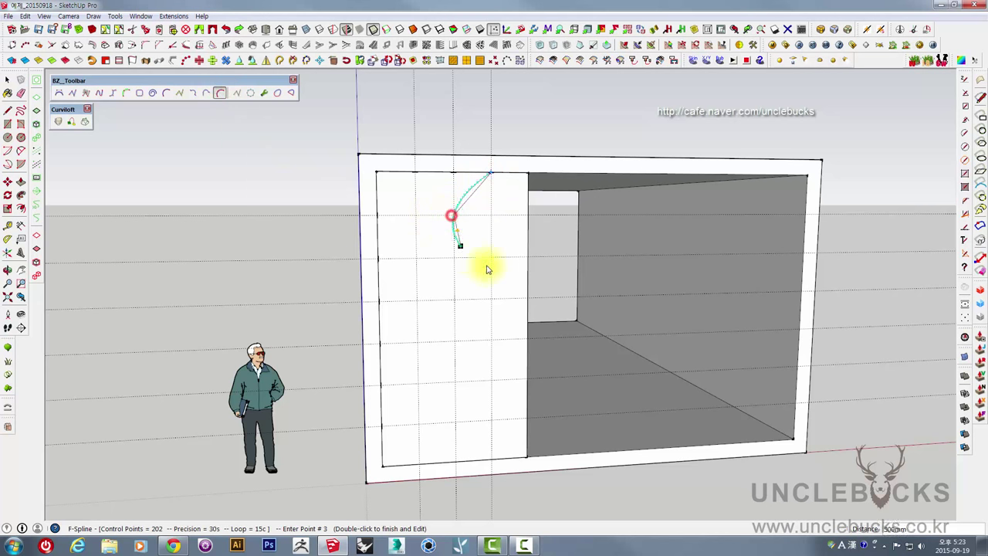
left_click(492, 257)
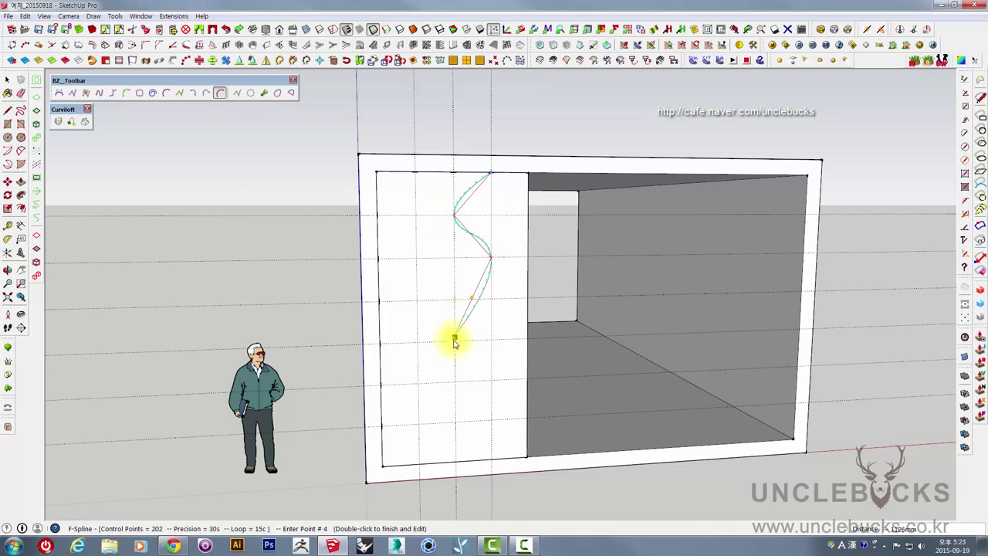
left_click(455, 342)
left_click(418, 383)
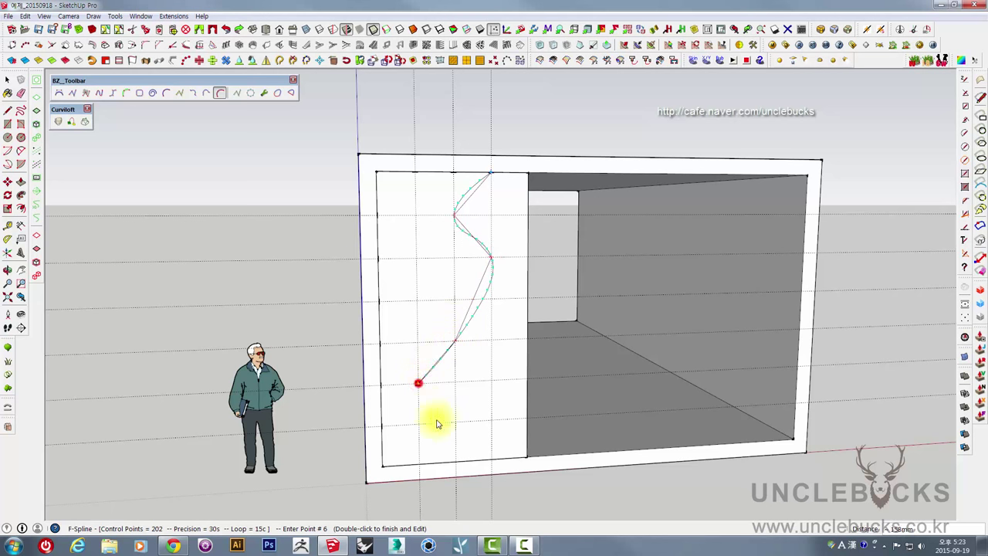
double_click(419, 467)
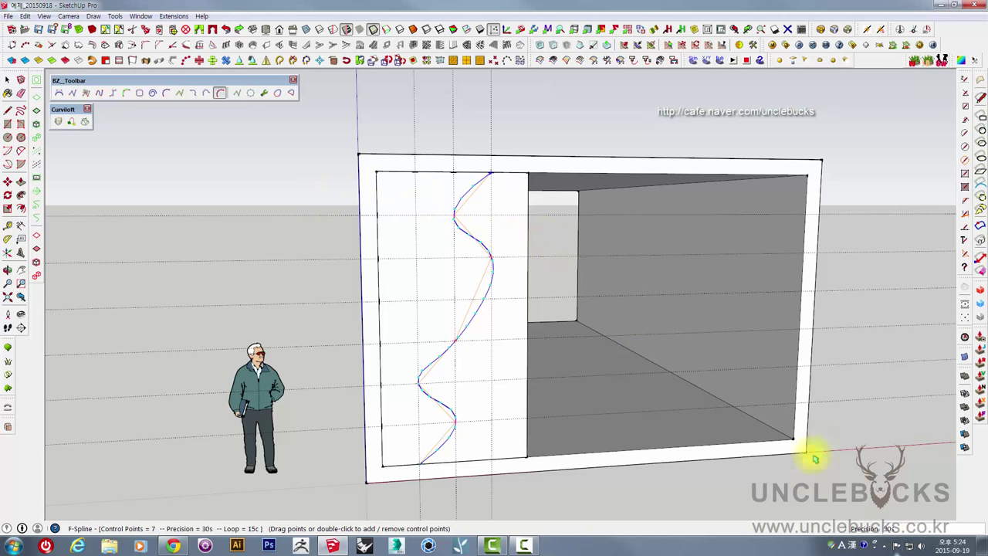
middle_click_drag(511, 216, 386, 198)
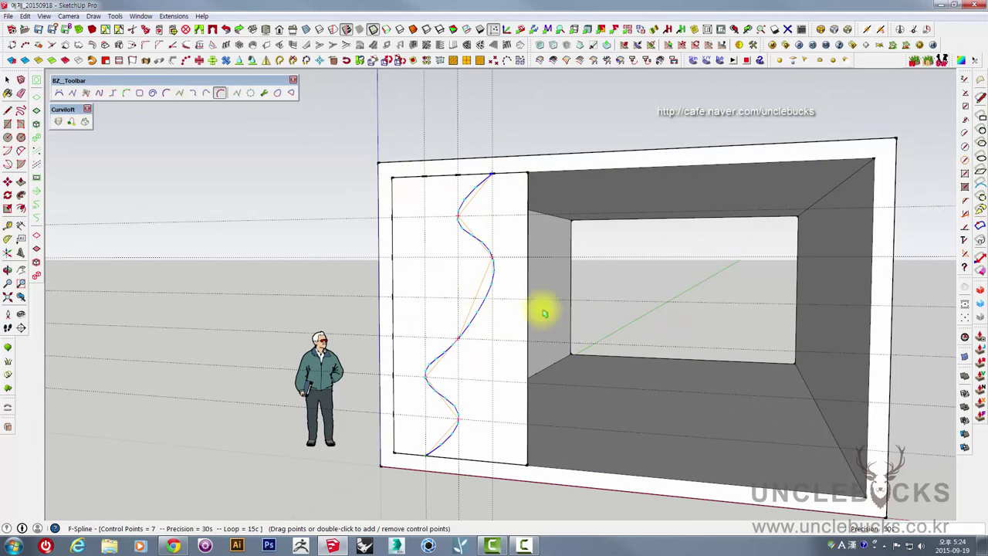
mouse_move(591, 233)
middle_mouse_down()
mouse_move(560, 206)
mouse_move(624, 221)
mouse_move(547, 221)
middle_mouse_up()
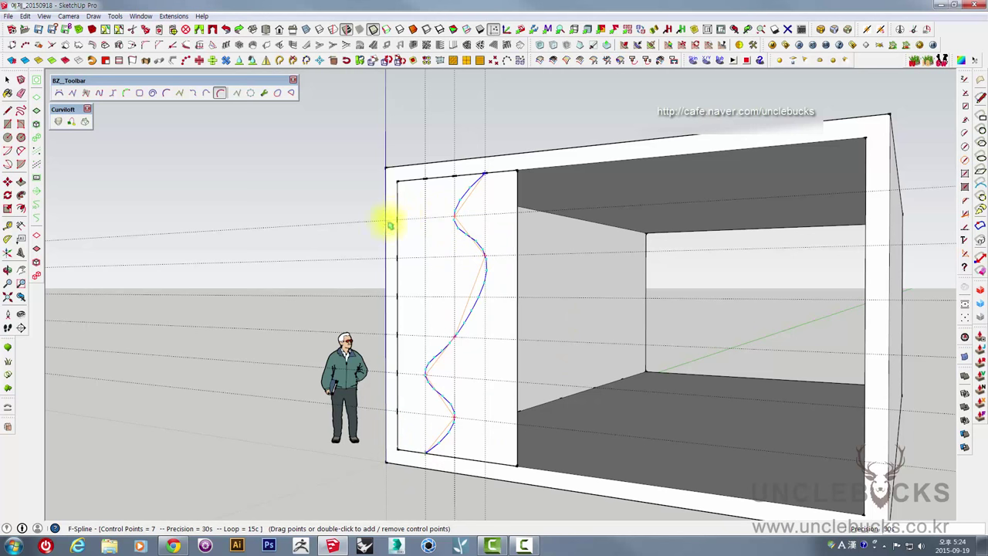
mouse_move(481, 209)
middle_mouse_down()
mouse_move(399, 185)
mouse_move(466, 190)
mouse_move(443, 202)
middle_mouse_up()
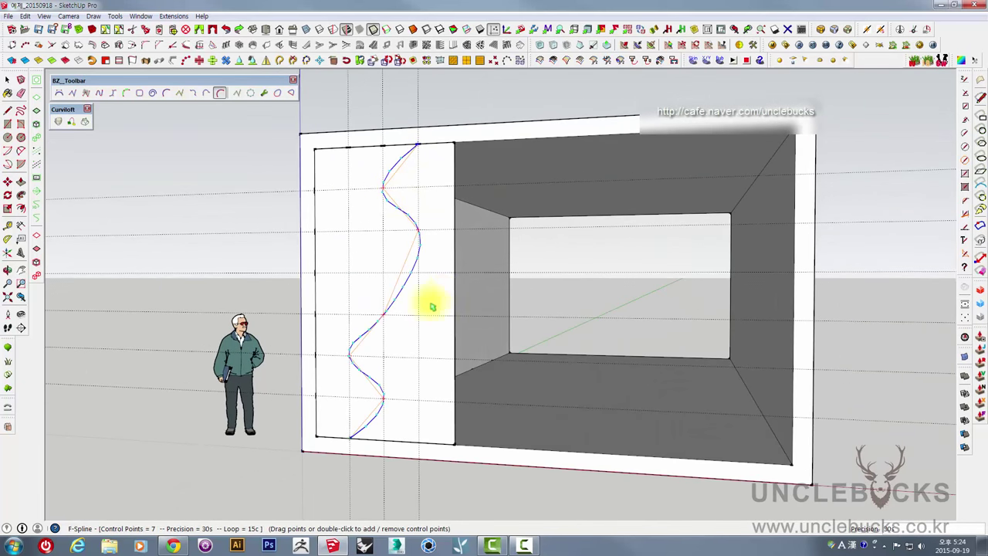
mouse_move(409, 283)
middle_mouse_down()
mouse_move(315, 284)
mouse_move(339, 353)
mouse_move(419, 342)
middle_mouse_up()
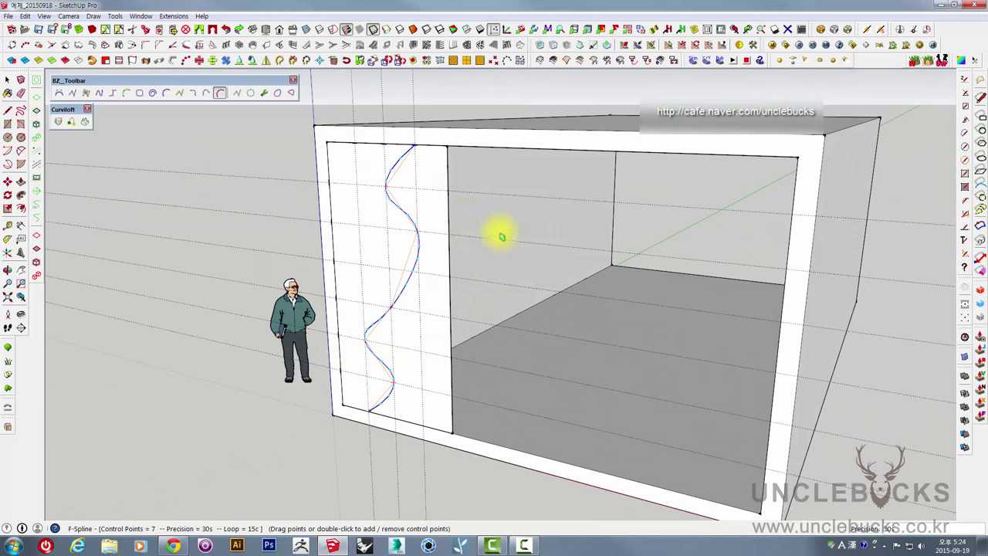
middle_click_drag(474, 260, 429, 210)
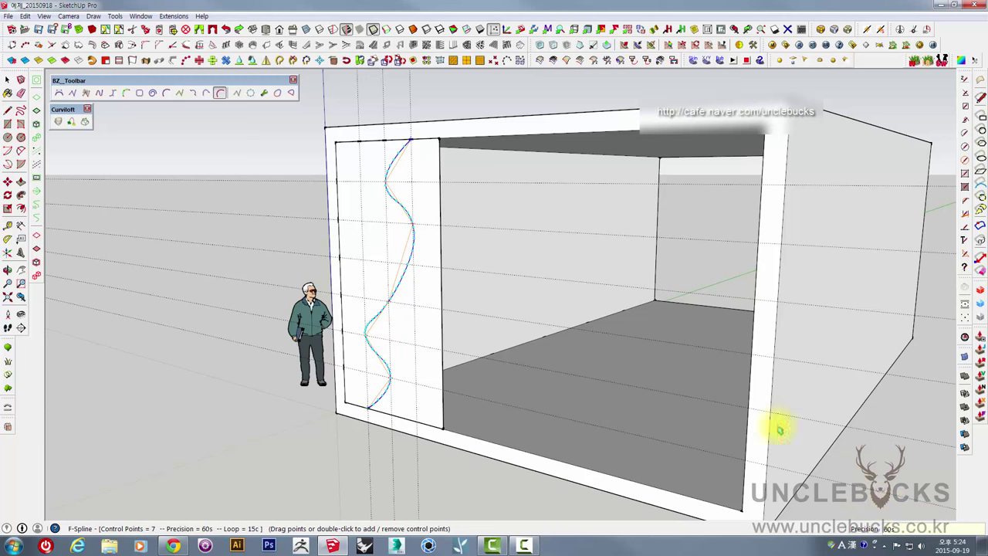
- Lower the wavy spline's precision to 10s
scroll(381, 161, "up", 2)
scroll(390, 165, "up", 2)
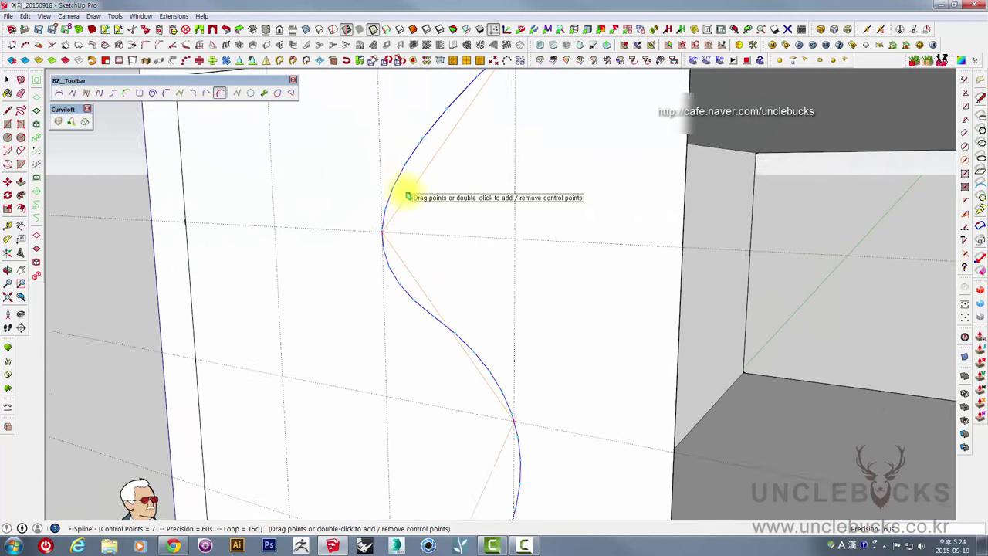
scroll(406, 192, "up", 2)
type("10")
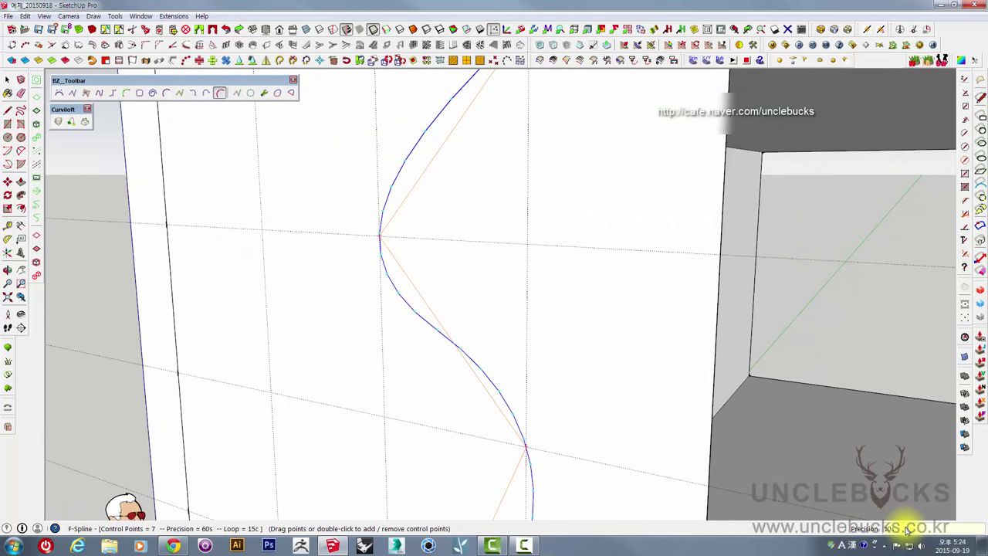
key("Return")
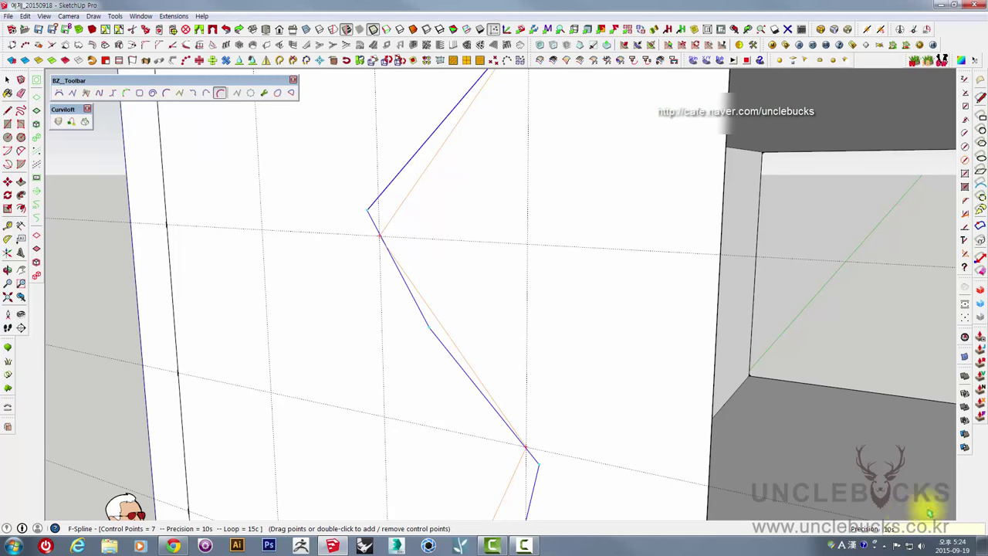
- Raise the spline precision back to 60s
scroll(609, 313, "down", 2)
scroll(579, 313, "down", 3)
scroll(579, 292, "down", 2)
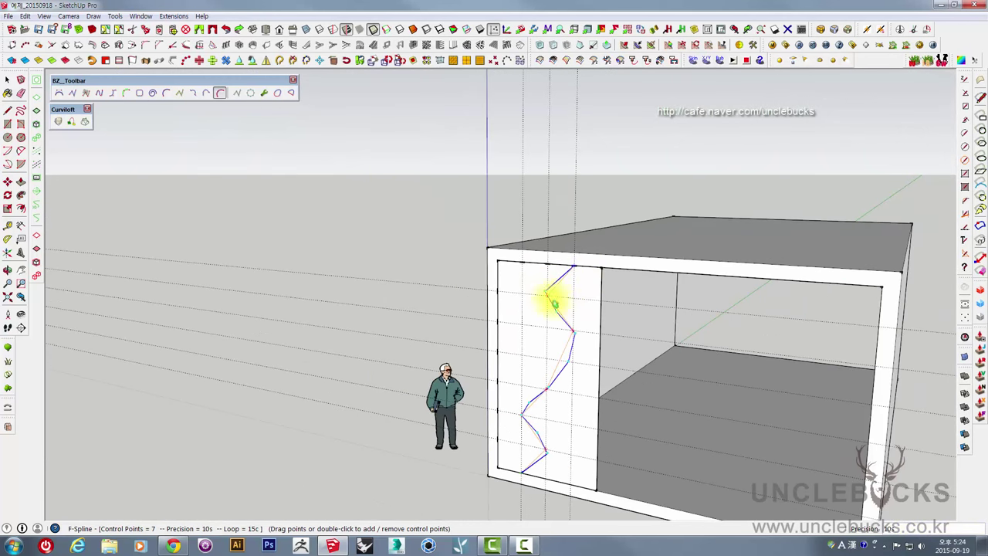
scroll(553, 301, "up", 2)
scroll(551, 311, "up", 1)
scroll(567, 394, "down", 1)
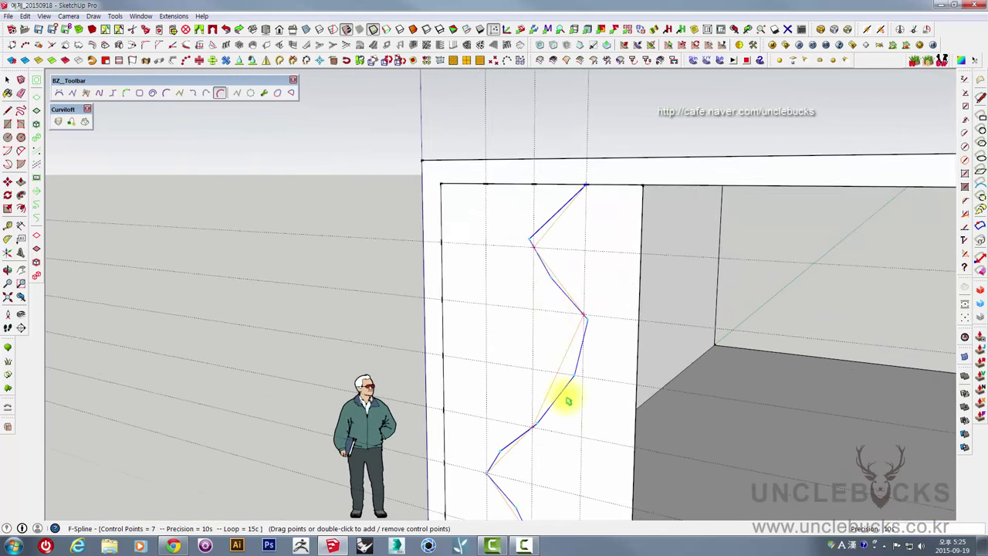
scroll(663, 417, "up", 3)
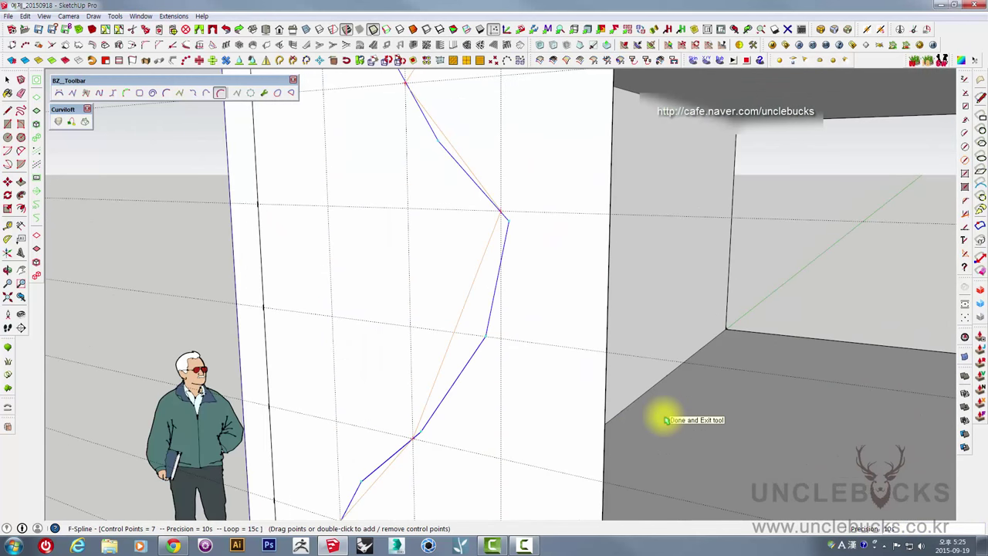
type("60s")
key("Return")
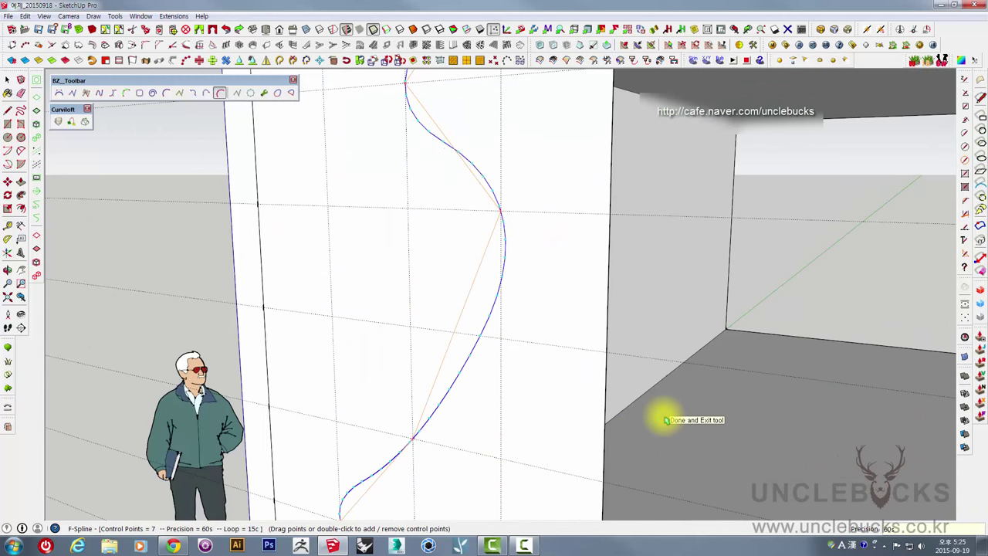
- Fine-tune the spline precision further and finish editing the wavy curve
scroll(505, 205, "down", 3)
scroll(509, 136, "down", 1)
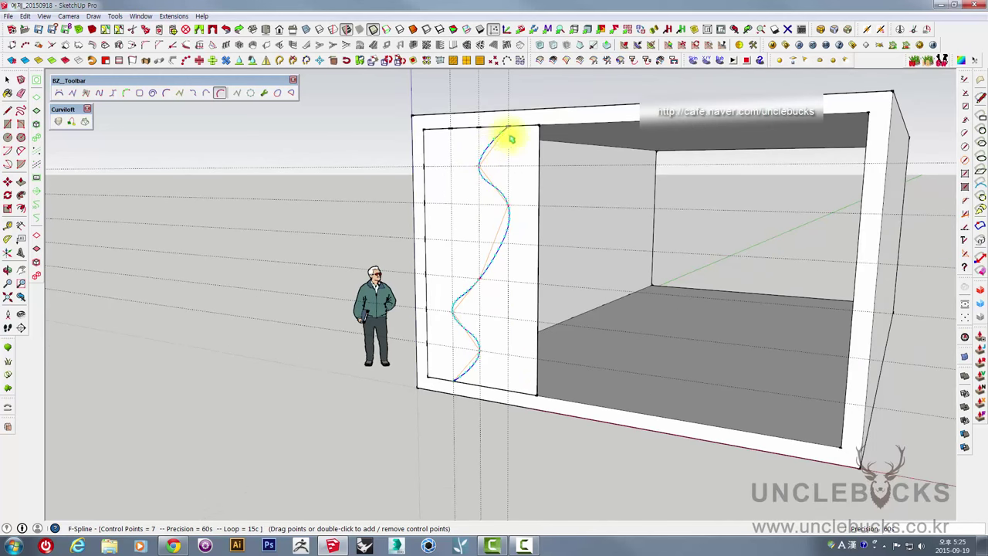
scroll(480, 260, "up", 1)
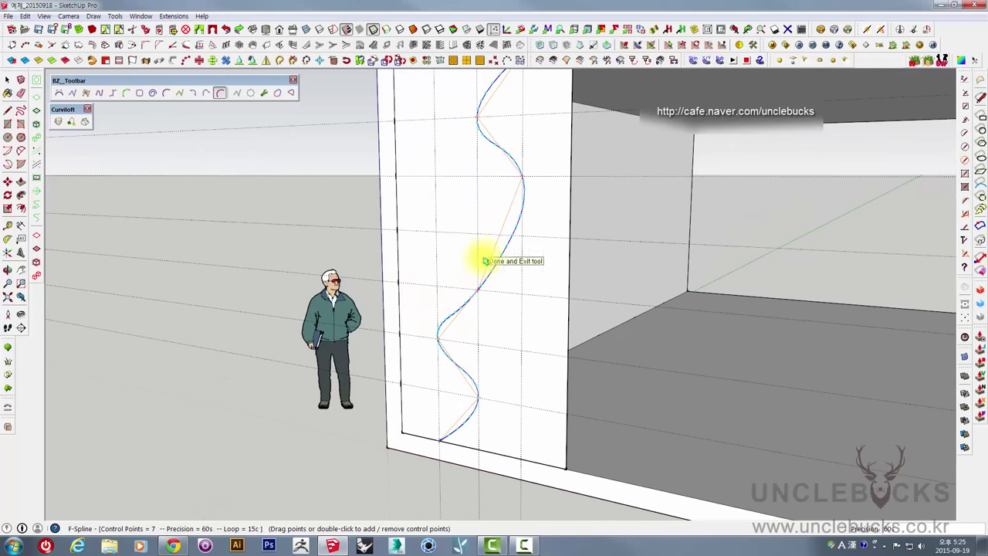
scroll(490, 256, "up", 1)
scroll(508, 251, "down", 1)
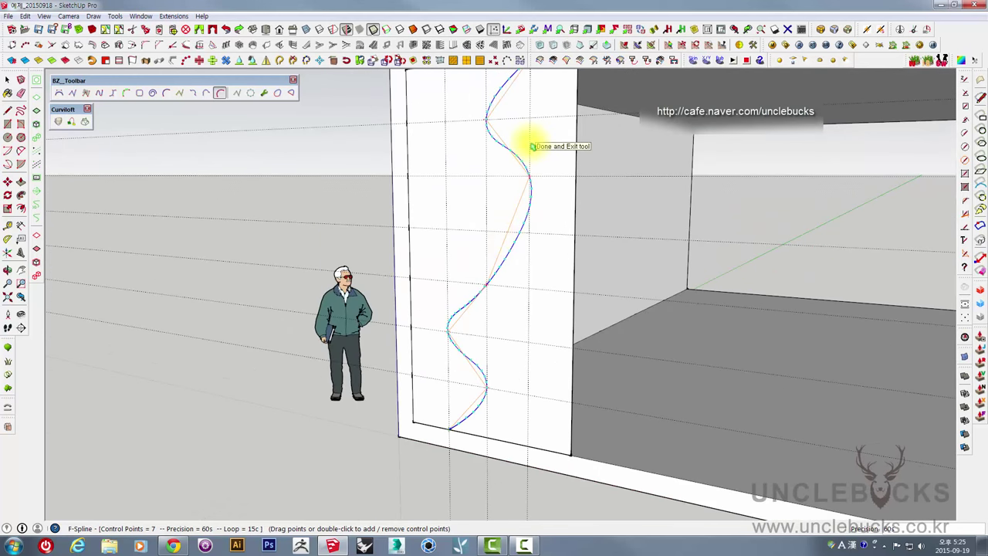
scroll(530, 139, "down", 1)
scroll(532, 155, "up", 1)
scroll(525, 170, "up", 1)
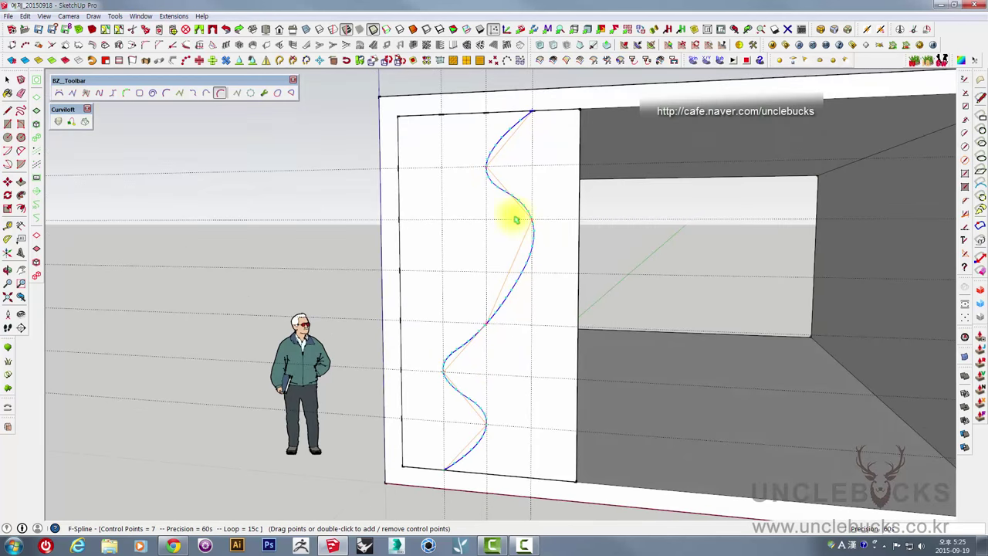
key("space")
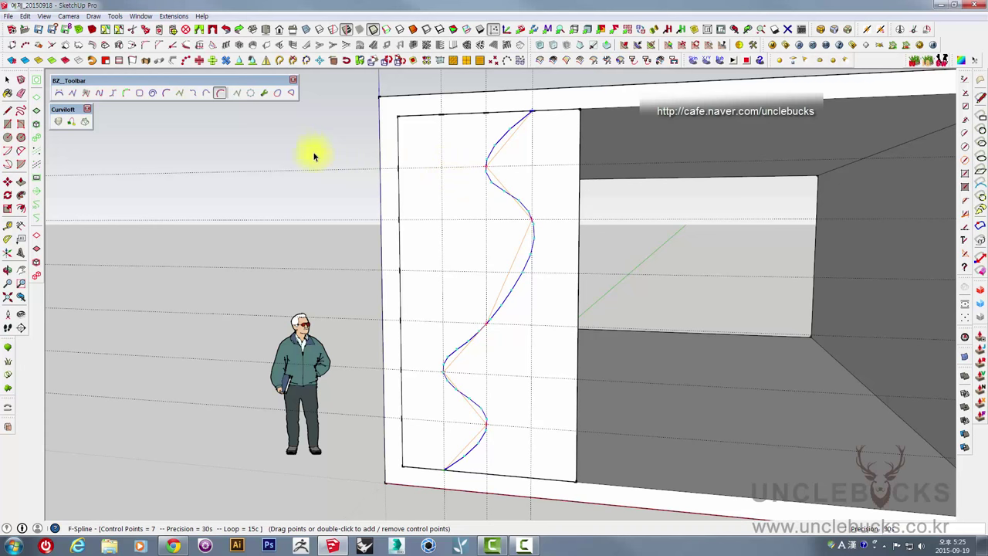
- Erase the old spline and start a new F-Spline across the left, middle and right guides
key("Delete")
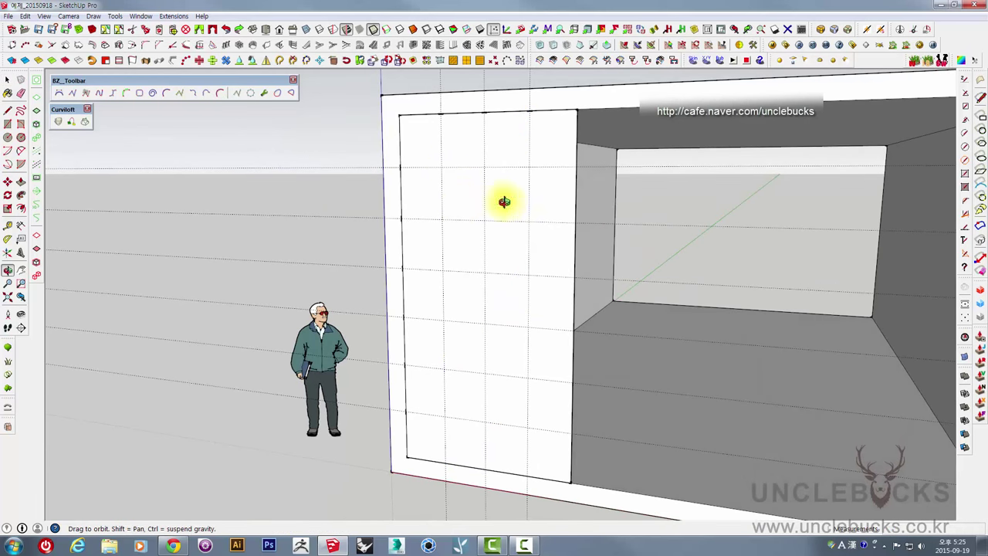
middle_click_drag(503, 202, 203, 136)
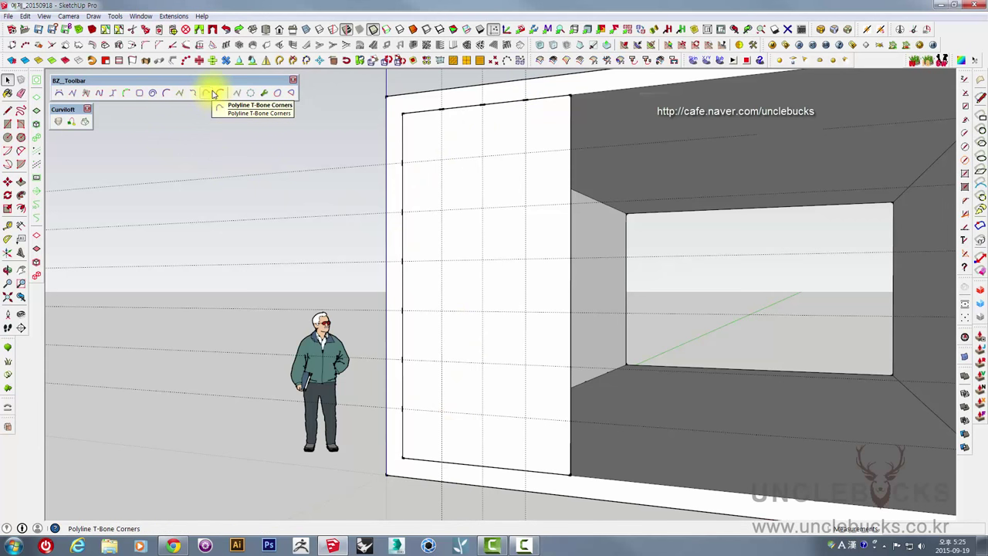
left_click(220, 93)
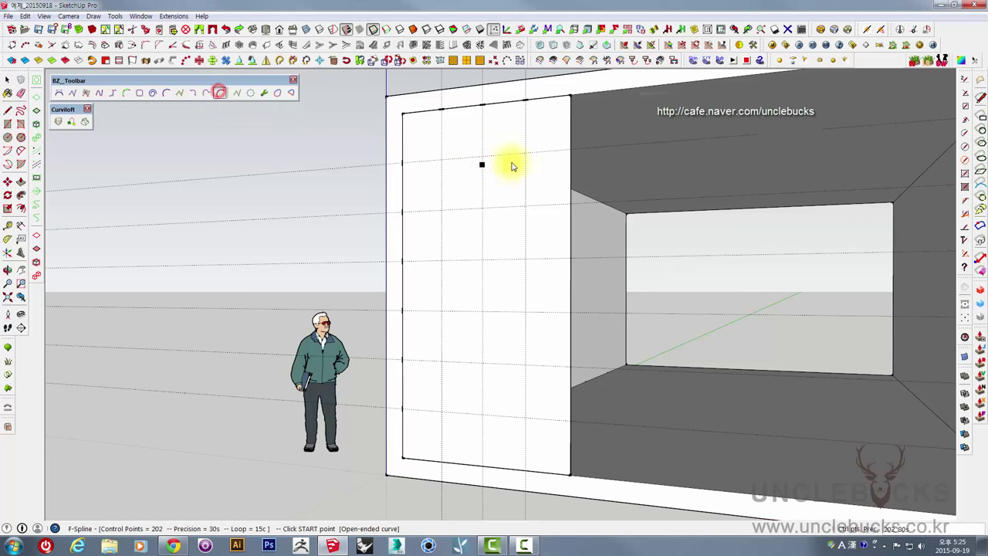
left_click(441, 162)
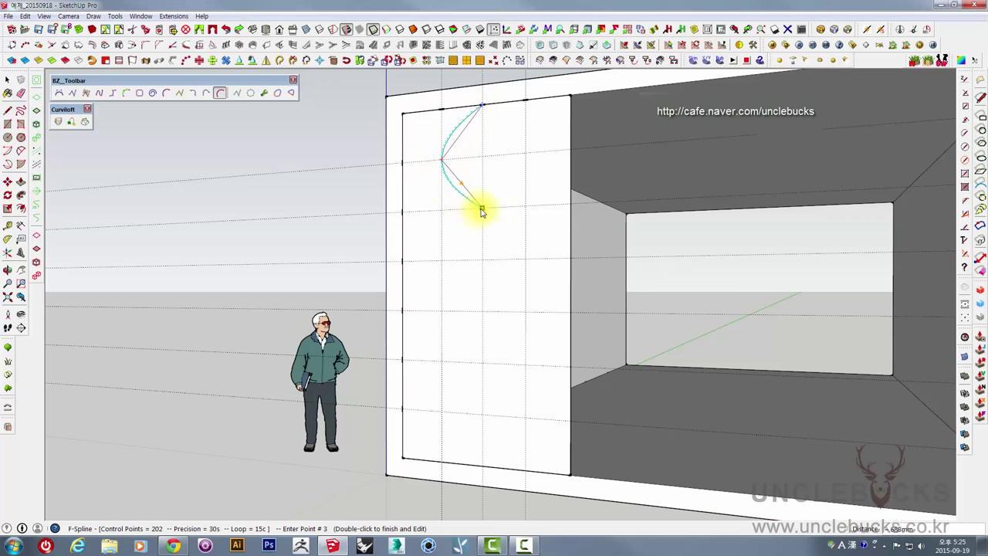
left_click(482, 209)
left_click(524, 258)
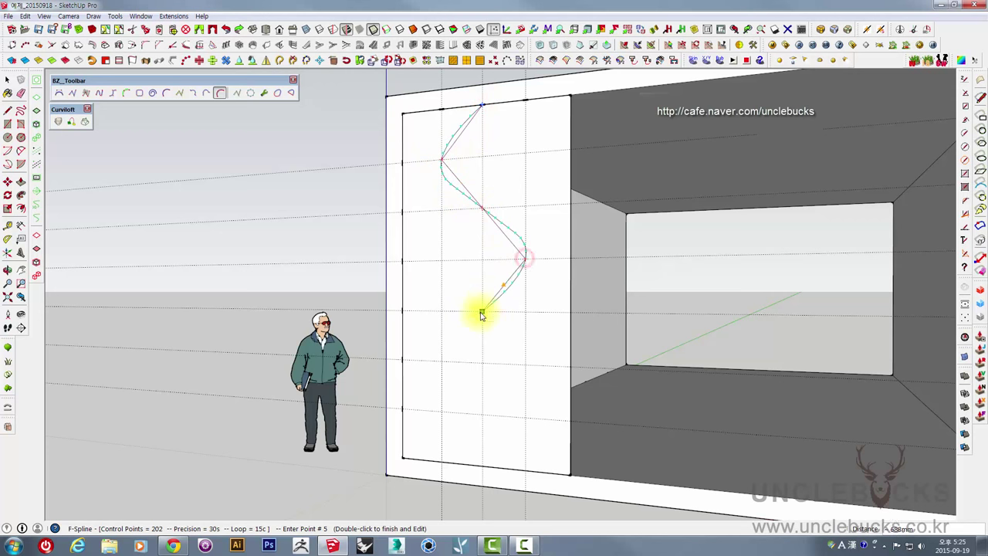
- Zigzag the remaining points to the wall's bottom, completing the eight-point curve, and exit editing
left_click(482, 312)
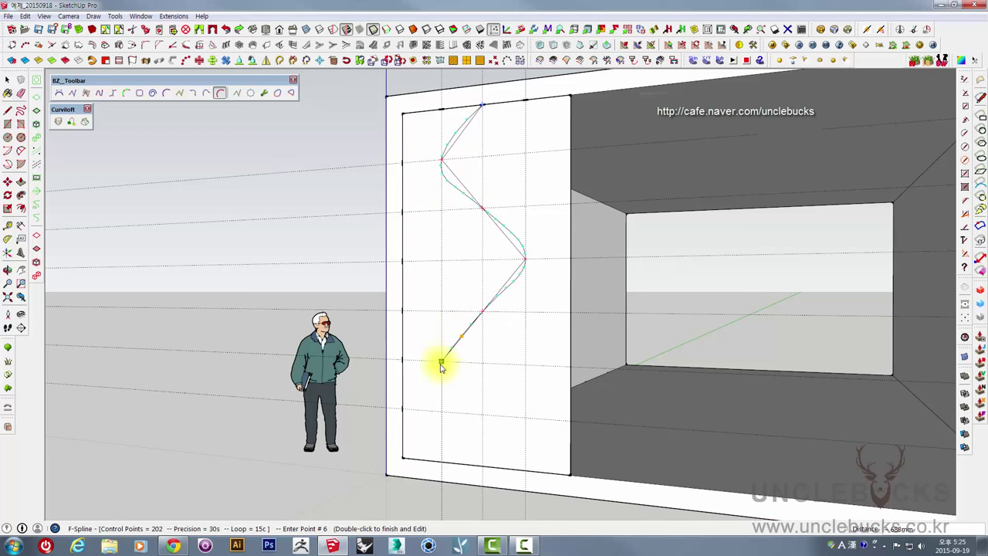
left_click(441, 361)
left_click(481, 415)
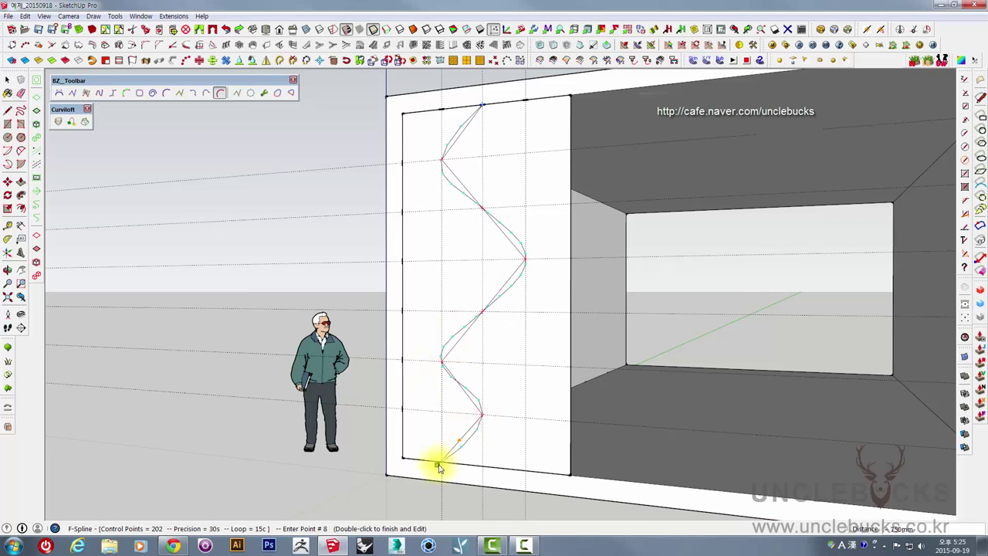
left_click(441, 462)
double_click(442, 463)
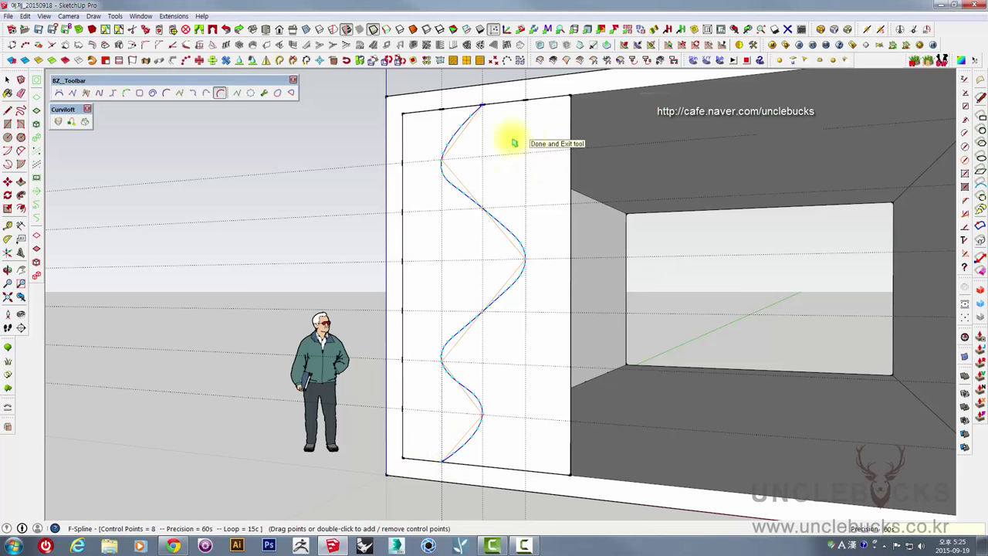
left_click(310, 140)
mouse_move(558, 245)
middle_mouse_down()
mouse_move(452, 242)
mouse_move(531, 335)
mouse_move(655, 309)
mouse_move(425, 242)
mouse_move(428, 306)
mouse_move(540, 260)
mouse_move(844, 270)
mouse_move(355, 223)
mouse_move(499, 301)
mouse_move(555, 249)
mouse_move(568, 258)
mouse_move(525, 286)
mouse_move(600, 375)
mouse_move(657, 404)
mouse_move(620, 378)
mouse_move(596, 391)
middle_mouse_up()
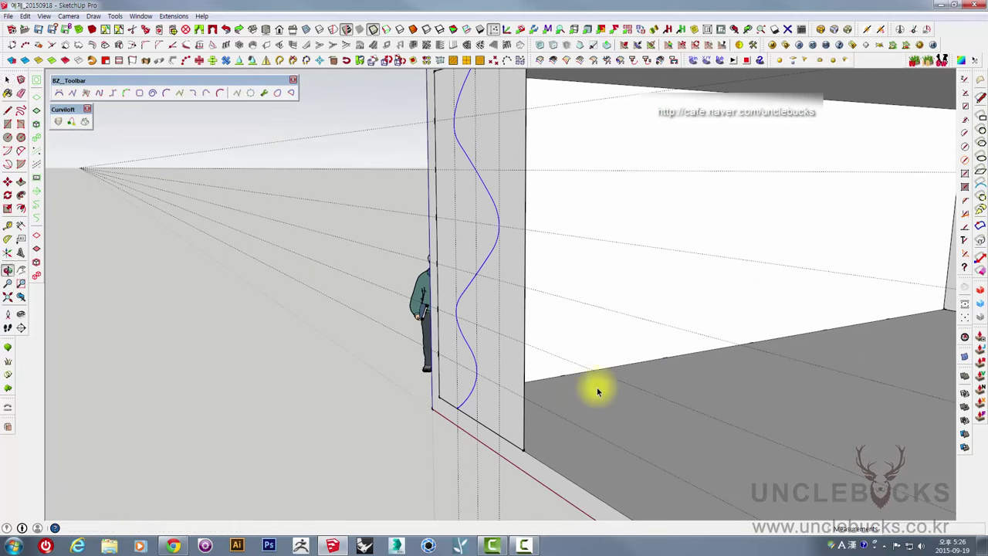
- Open Window > Styles and show the Edit tab's edge settings
left_click(141, 16)
left_click(155, 87)
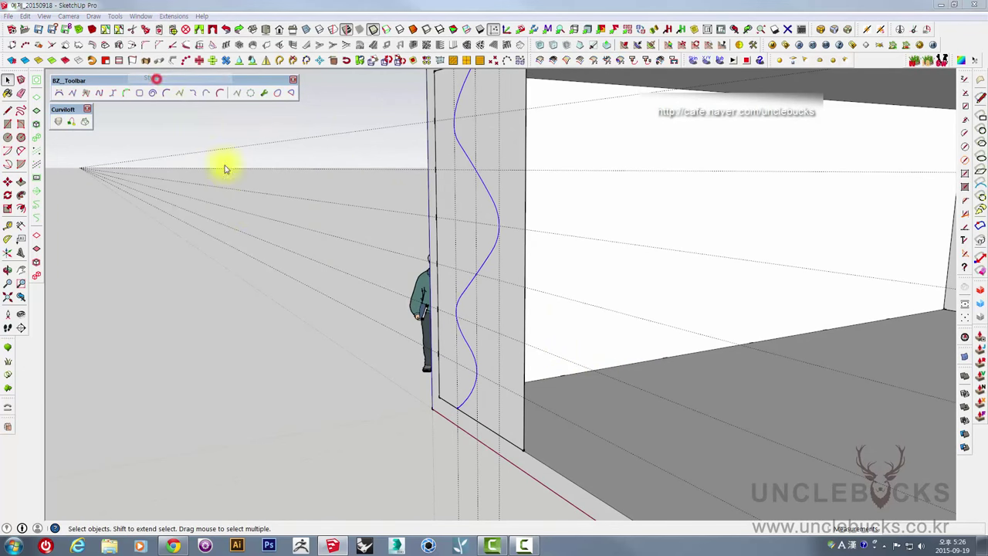
left_click_drag(306, 100, 105, 104)
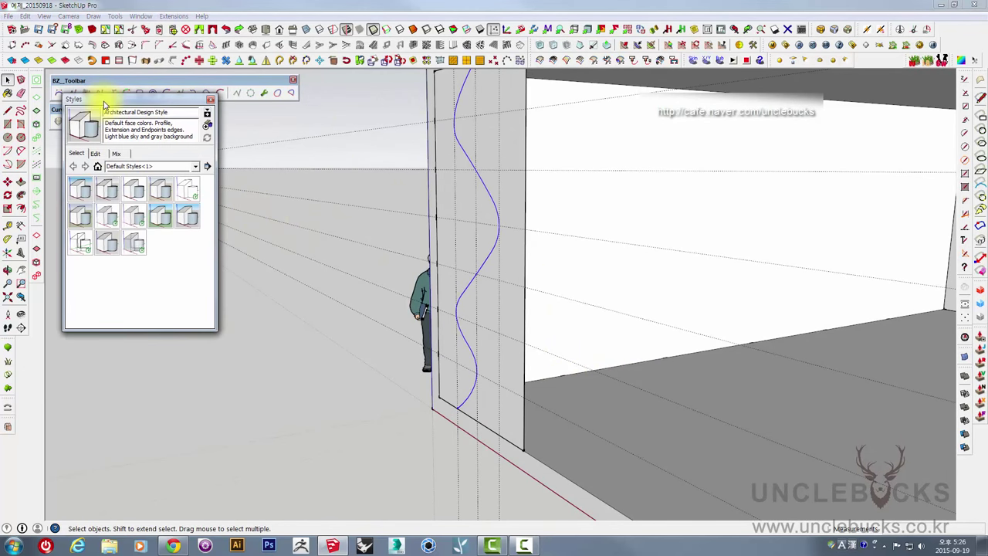
left_click(98, 153)
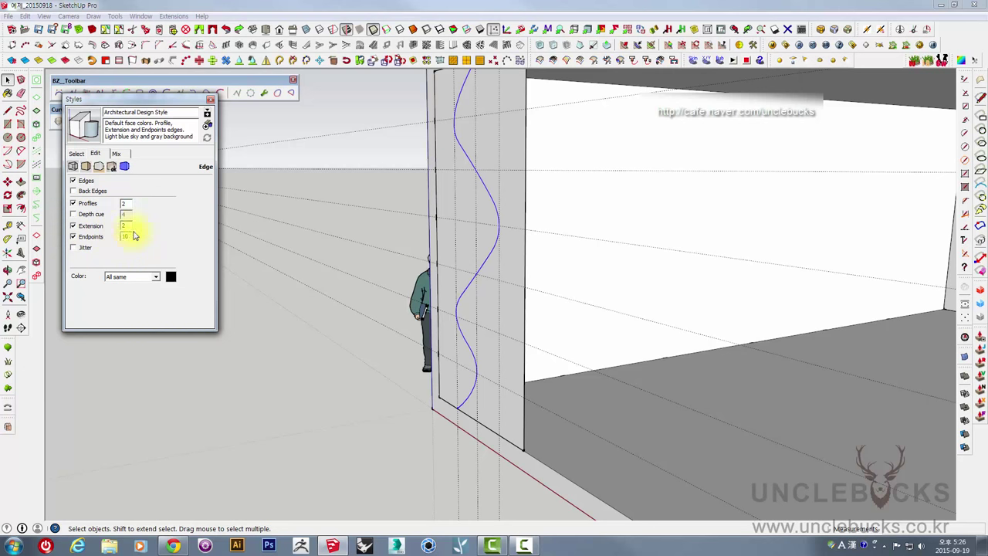
- Reposition the Styles panel lower and select the wavy curve on the wall
middle_click_drag(319, 227, 311, 257)
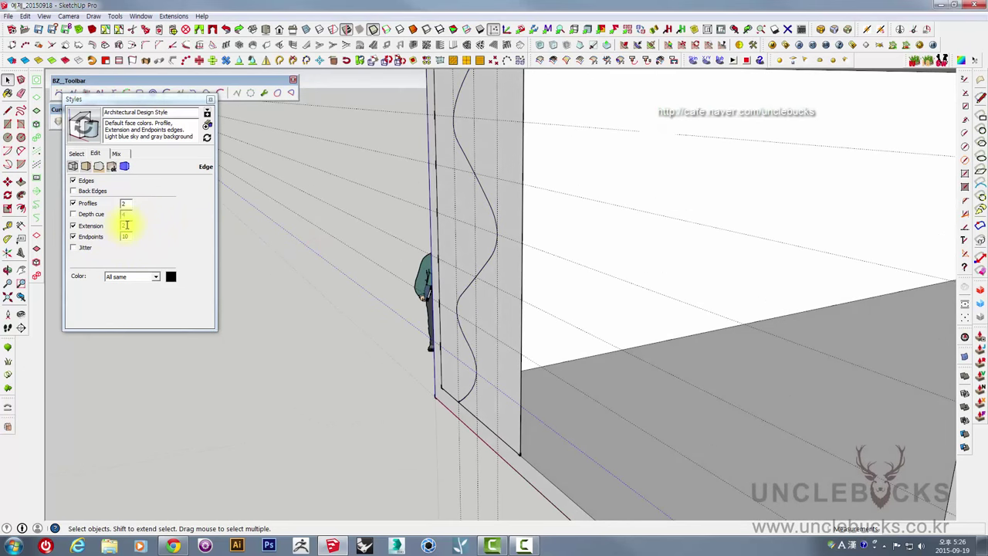
scroll(520, 293, "up", 2)
scroll(520, 301, "up", 1)
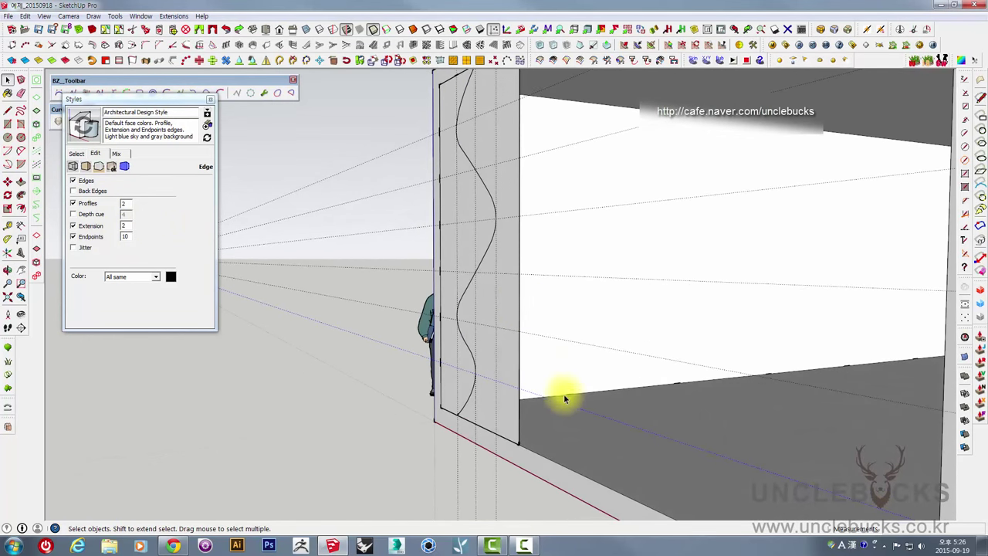
left_click_drag(135, 106, 136, 161)
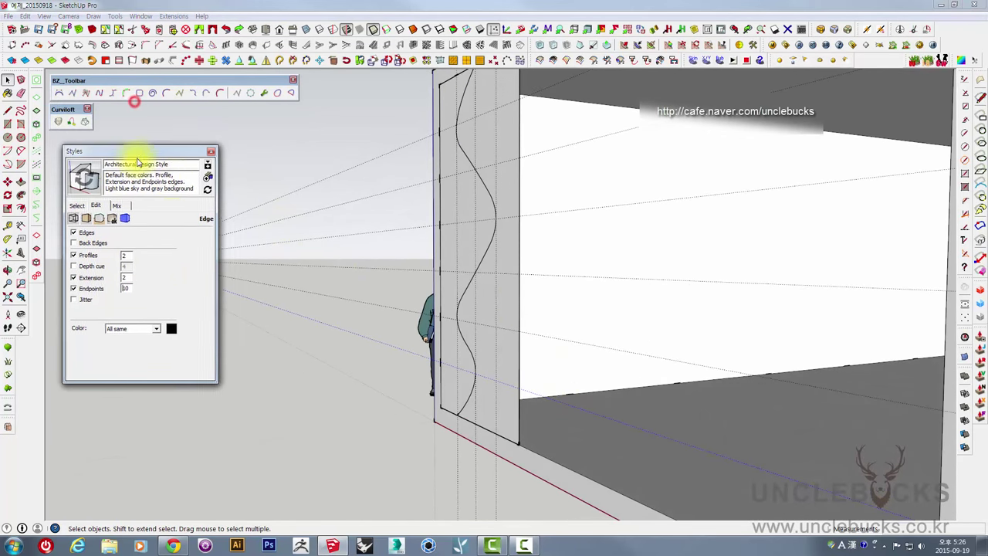
left_click(466, 405)
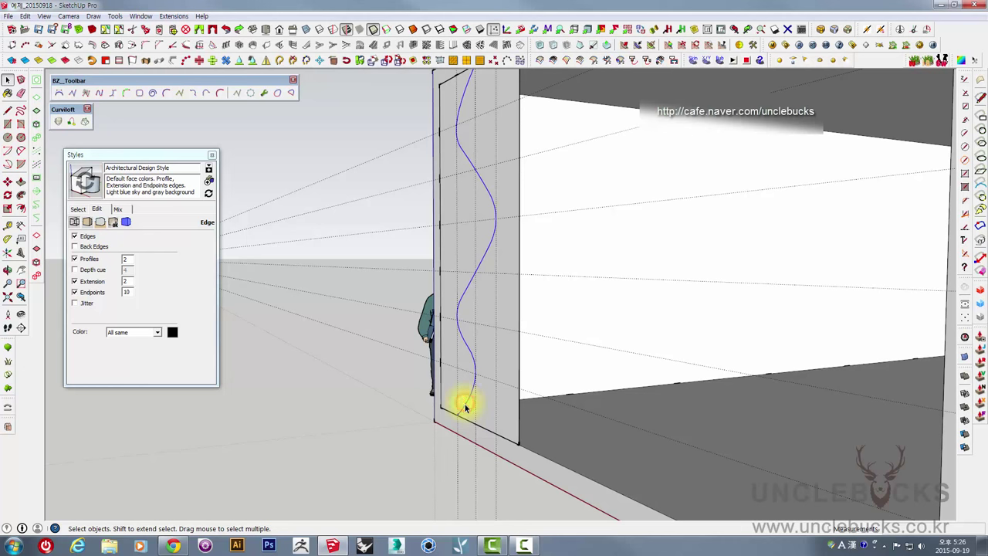
- Move the wavy curve to an endpoint on the box's far wall
key("m")
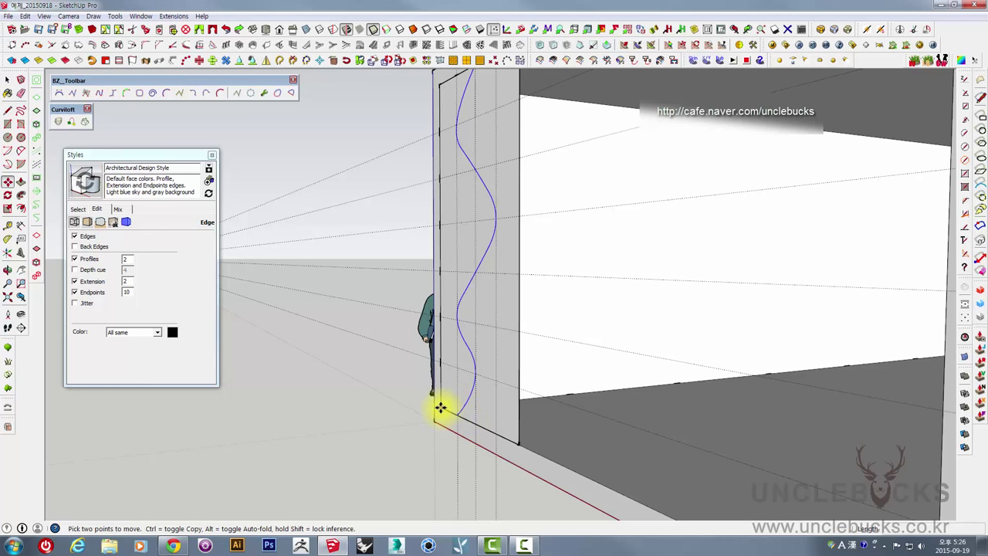
left_click_drag(440, 407, 592, 387)
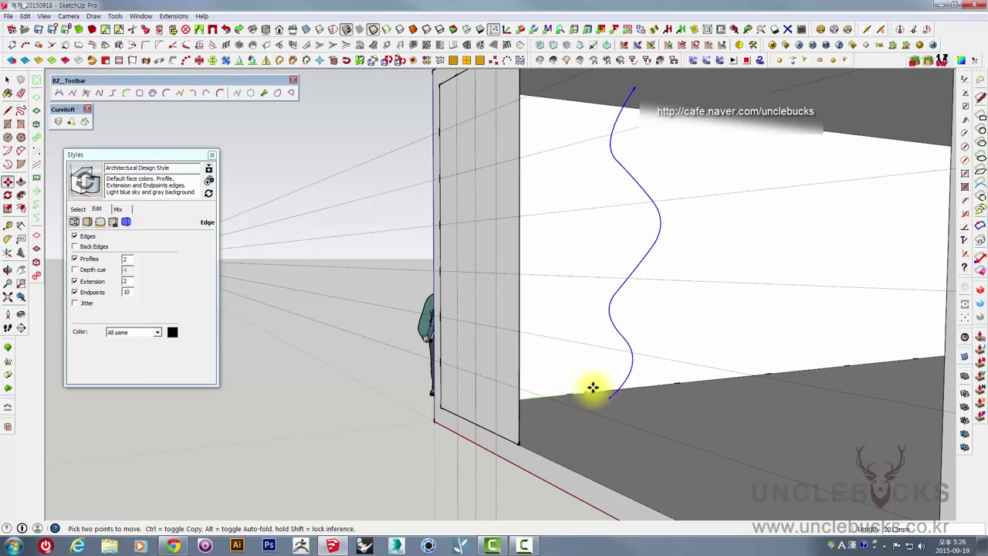
scroll(592, 387, "down", 2)
left_click_drag(592, 387, 869, 307)
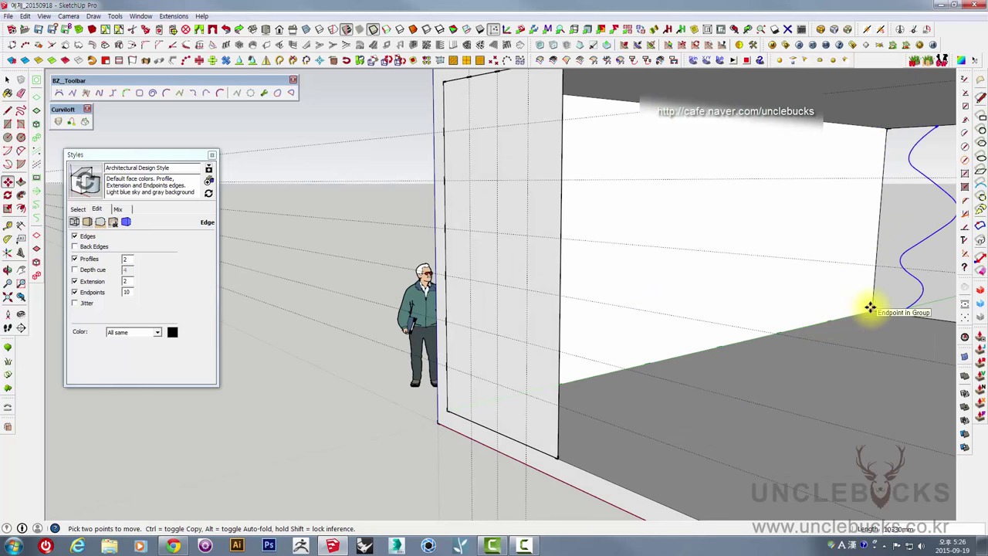
middle_click_drag(869, 307, 198, 125)
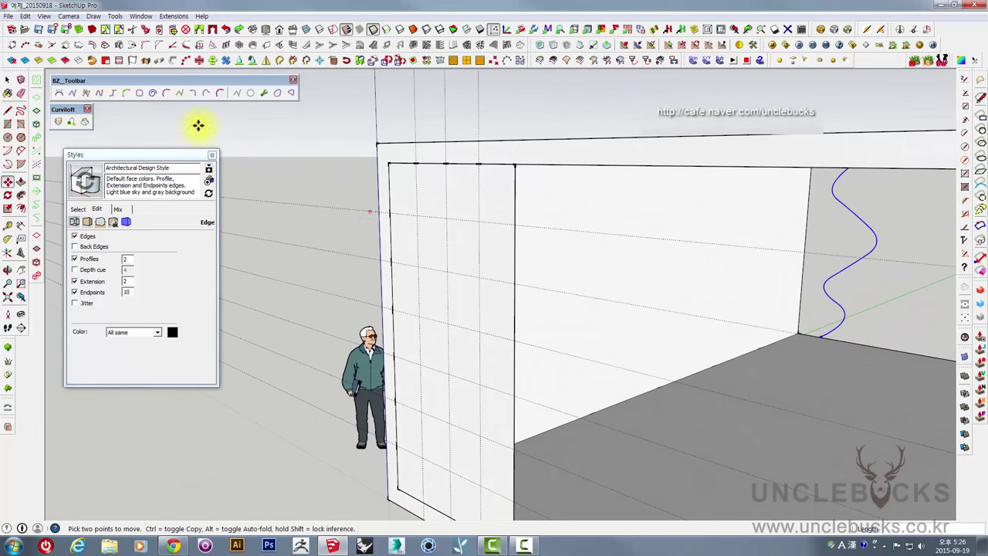
- Draw a second wavy F-Spline on the front wall and finish editing it
left_click(220, 95)
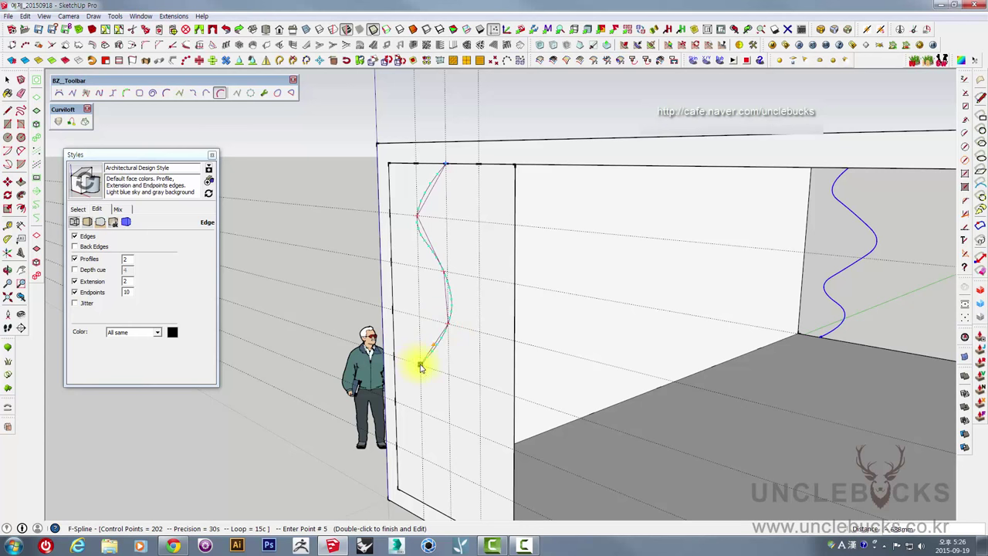
left_click(423, 461)
mouse_move(423, 461)
middle_mouse_down()
mouse_move(470, 393)
mouse_move(474, 455)
middle_mouse_up()
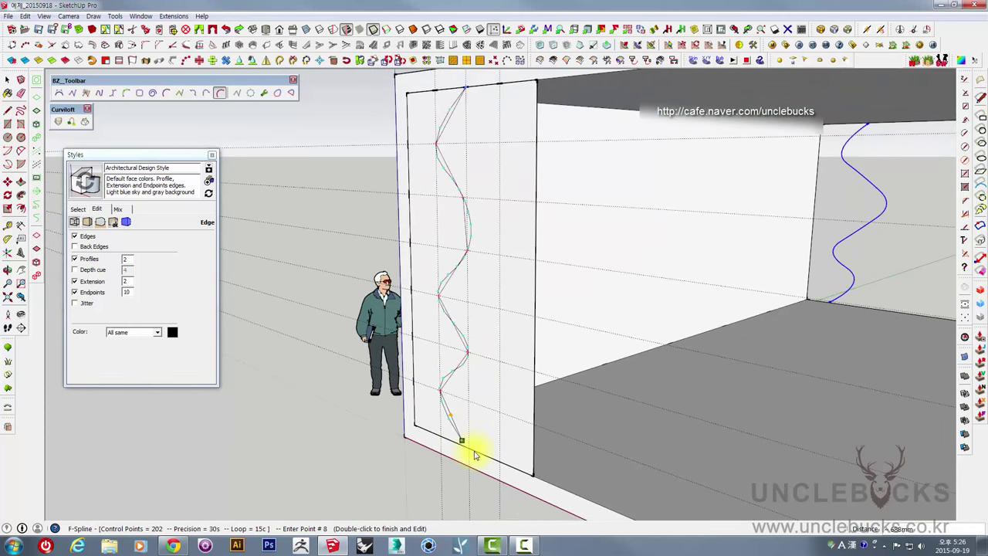
double_click(470, 448)
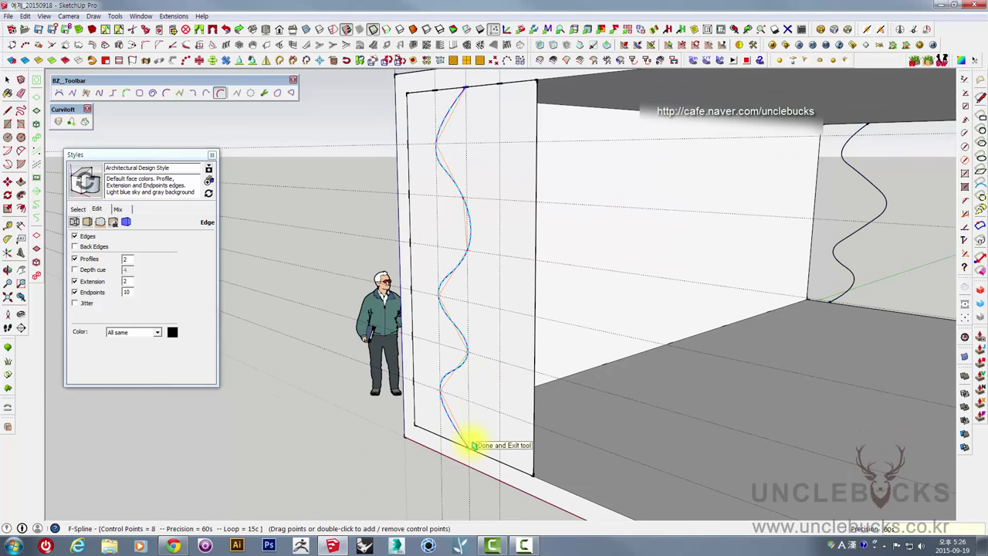
mouse_move(502, 439)
middle_mouse_down()
mouse_move(538, 315)
mouse_move(624, 280)
mouse_move(598, 289)
mouse_move(507, 440)
mouse_move(438, 458)
middle_mouse_up()
left_click(405, 185)
- Move the new curve into the box's interior
key("m")
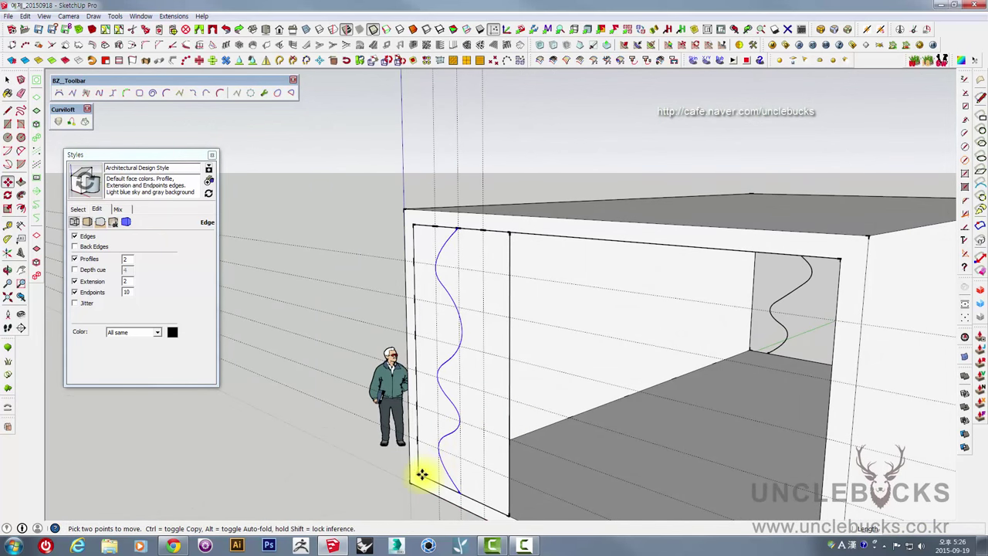
left_click(417, 475)
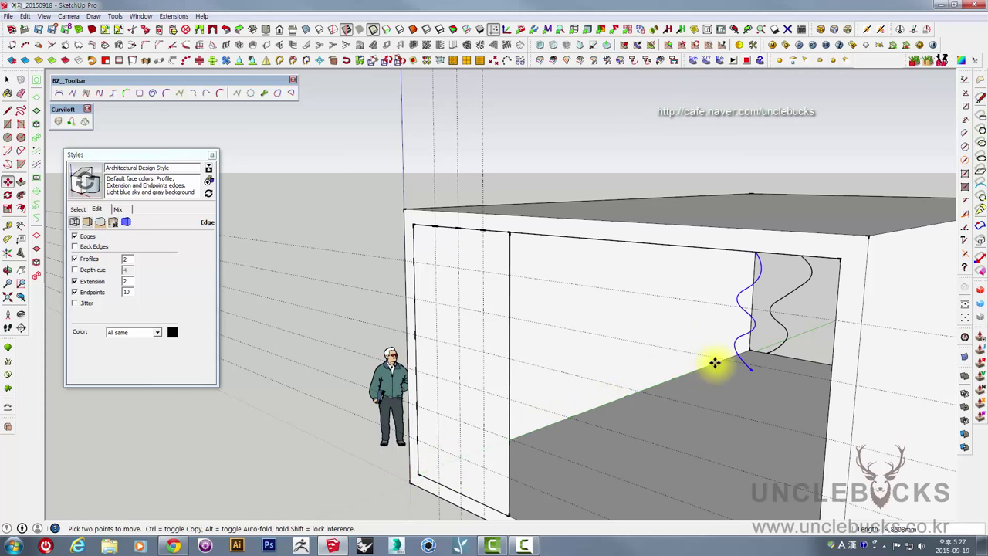
mouse_move(691, 386)
middle_mouse_down()
mouse_move(771, 357)
mouse_move(833, 357)
mouse_move(722, 367)
mouse_move(749, 341)
mouse_move(615, 304)
middle_mouse_up()
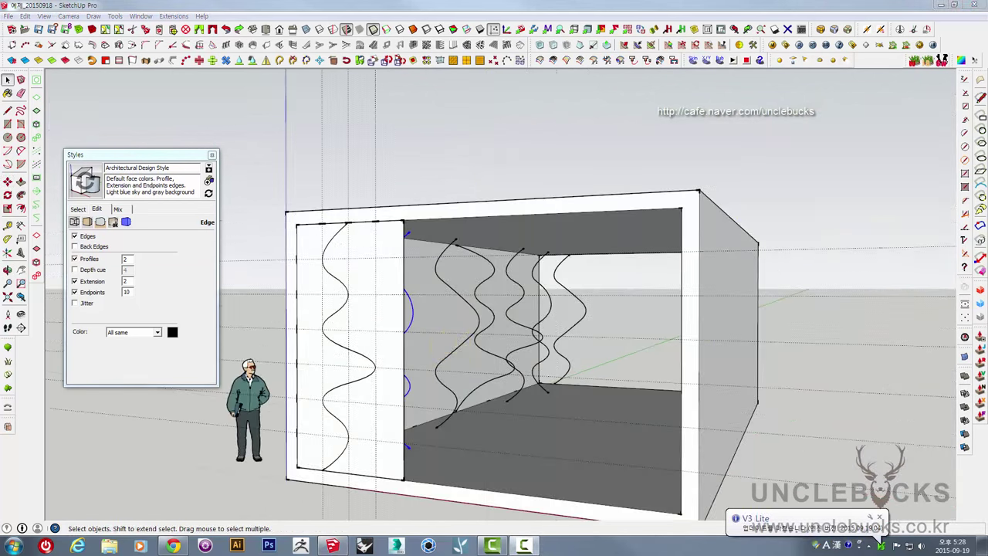
mouse_move(421, 337)
middle_mouse_down()
mouse_move(447, 300)
mouse_move(520, 281)
mouse_move(441, 309)
mouse_move(326, 265)
mouse_move(368, 269)
middle_mouse_up()
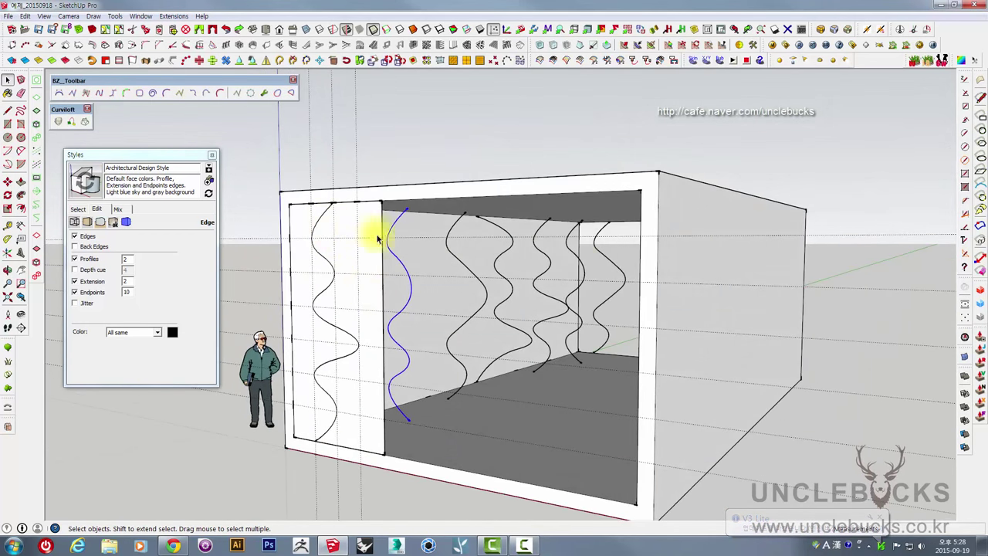
mouse_move(421, 252)
middle_mouse_down()
mouse_move(412, 268)
mouse_move(375, 247)
middle_mouse_up()
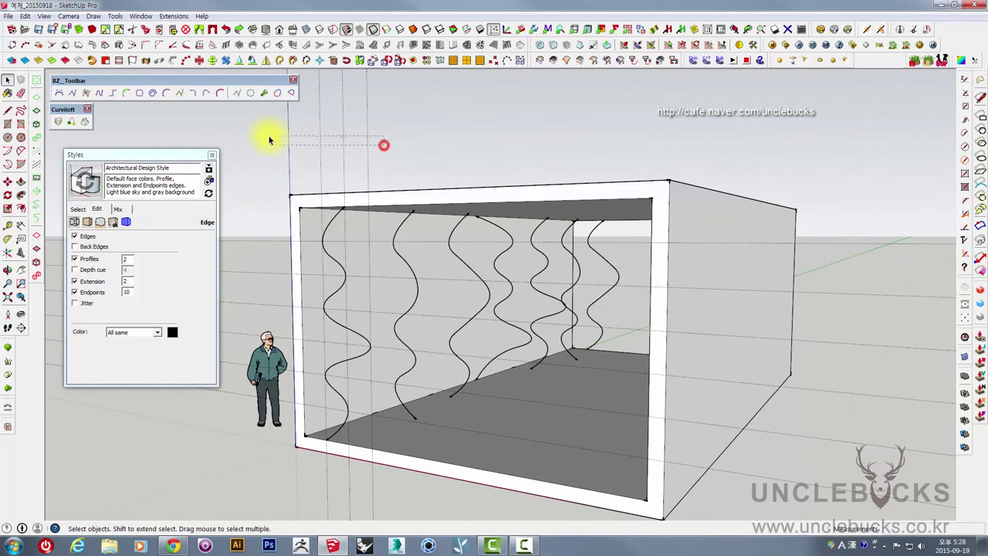
- Scale the selected wavy curves to 0.80 along the red axis
left_click(877, 227)
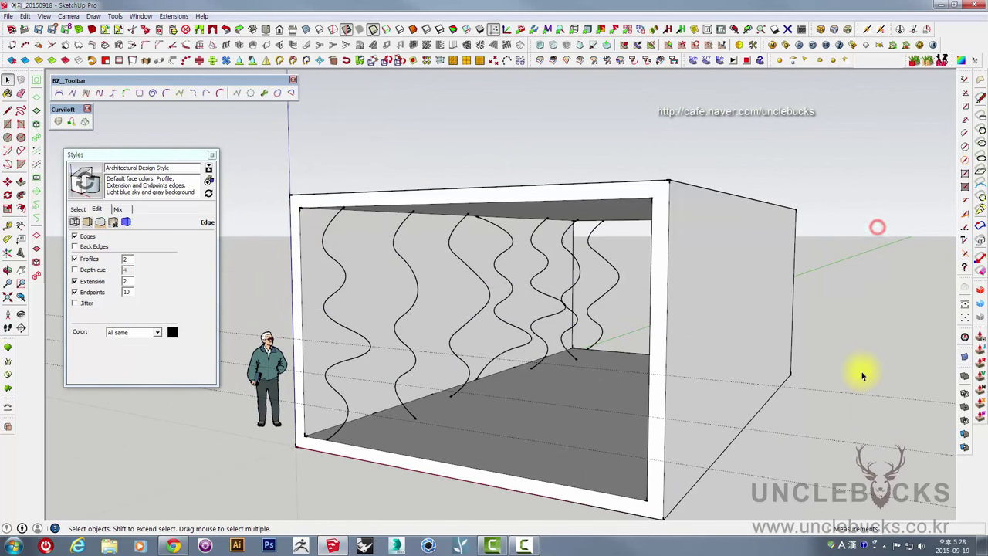
scroll(862, 376, "down", 3)
mouse_move(882, 386)
middle_mouse_down()
mouse_move(584, 311)
mouse_move(603, 304)
mouse_move(574, 314)
mouse_move(588, 317)
middle_mouse_up()
scroll(625, 334, "down", 2)
scroll(625, 335, "up", 2)
scroll(591, 298, "up", 3)
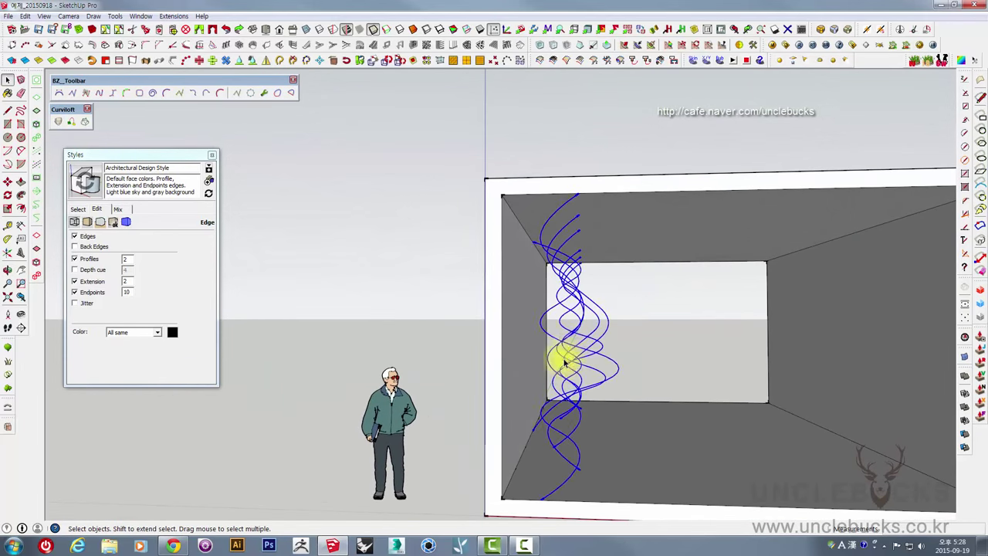
mouse_move(564, 363)
middle_mouse_down()
mouse_move(551, 364)
mouse_move(623, 375)
middle_mouse_up()
key("s")
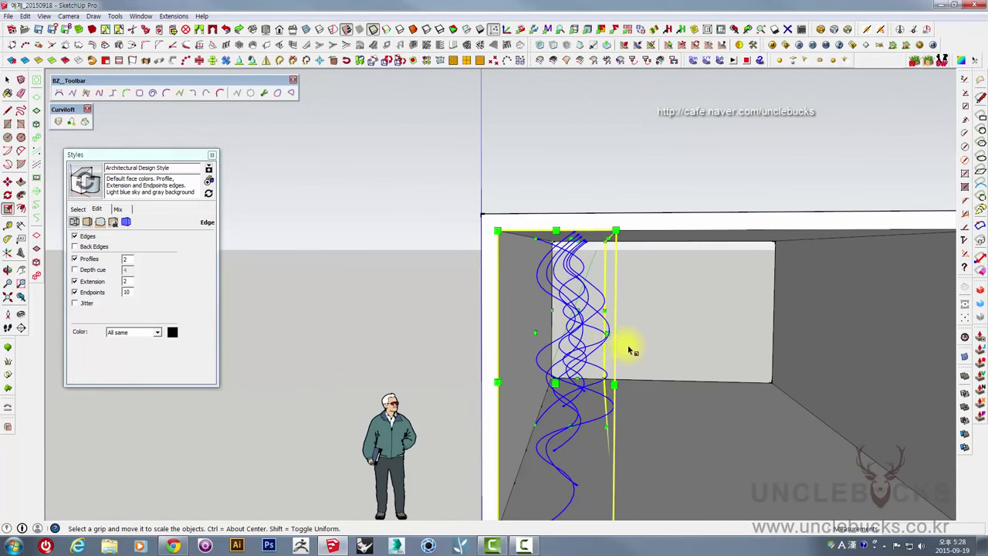
left_click_drag(605, 333, 595, 334)
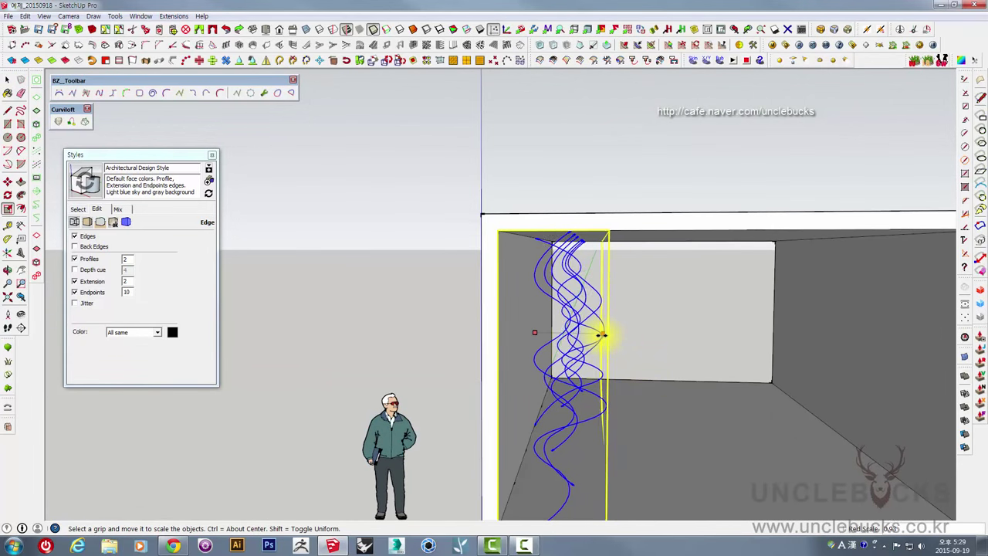
left_click_drag(596, 335, 592, 335)
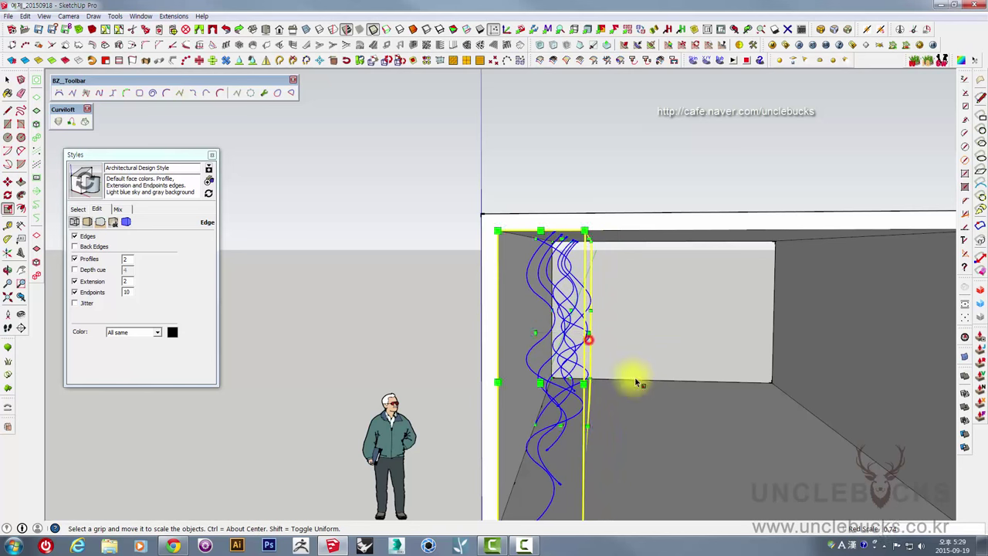
middle_click_drag(640, 379, 571, 362)
key("space")
- Rotate the blue curve about its base
left_click(718, 303)
mouse_move(628, 346)
middle_mouse_down()
mouse_move(727, 341)
mouse_move(650, 257)
mouse_move(591, 275)
mouse_move(545, 270)
mouse_move(465, 315)
mouse_move(548, 342)
mouse_move(540, 359)
mouse_move(553, 452)
middle_mouse_up()
key("q")
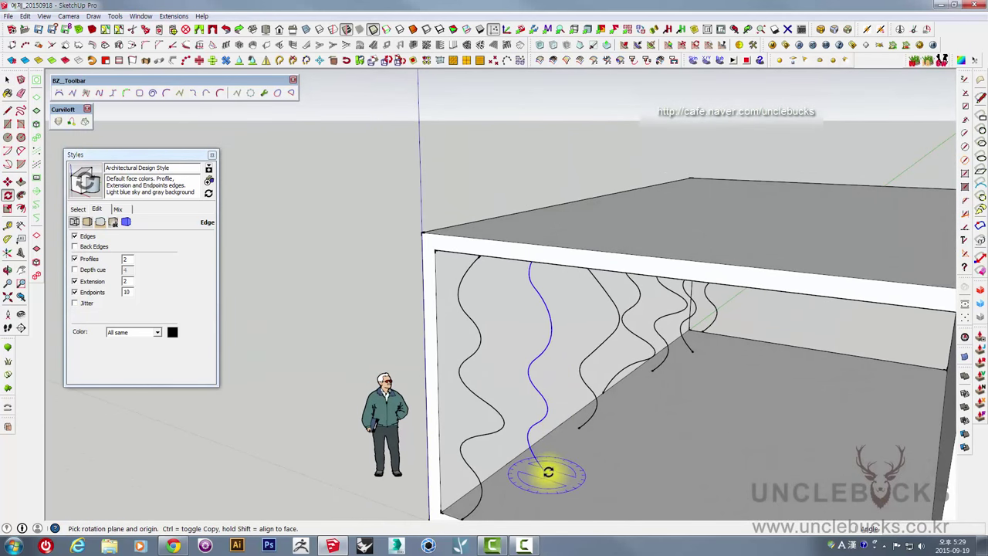
left_click(547, 472)
left_click(595, 433)
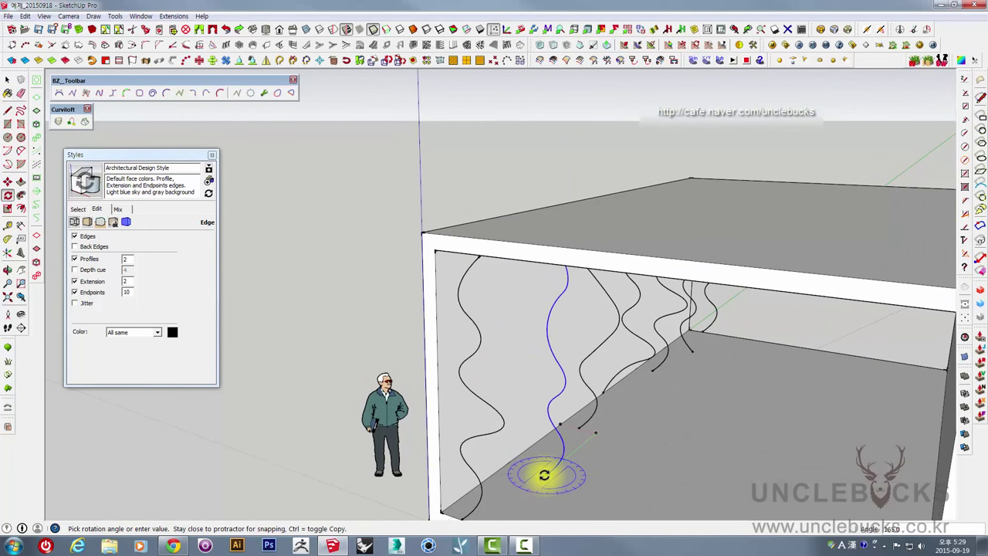
left_click(544, 474)
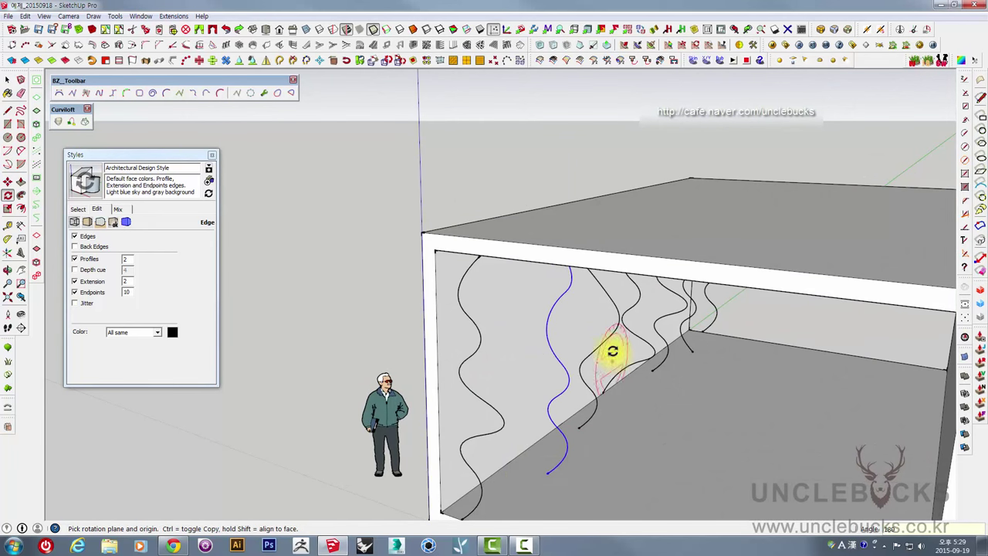
- Narrow the blue curve to 0.73 along red
mouse_move(610, 348)
middle_mouse_down()
mouse_move(690, 288)
mouse_move(682, 331)
middle_mouse_up()
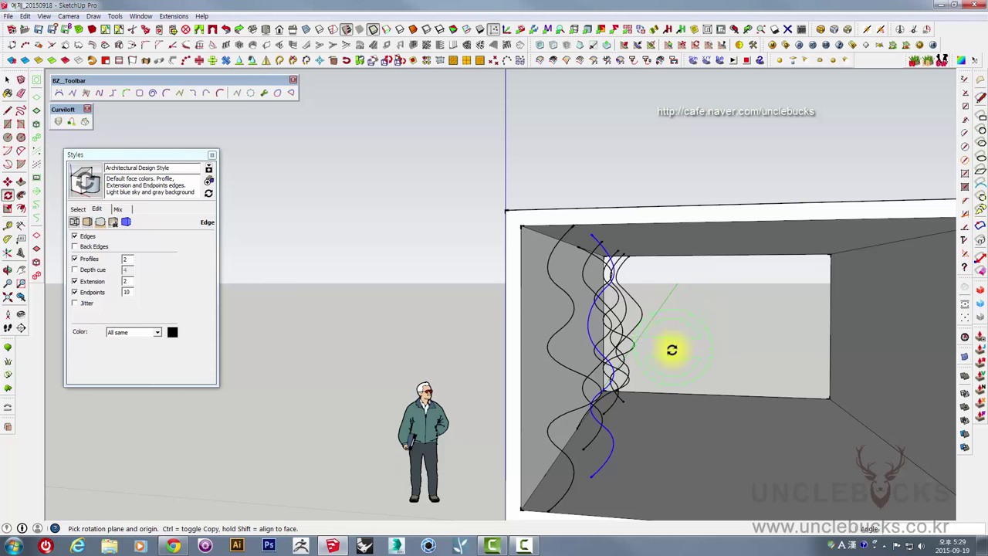
key("s")
left_click(615, 355)
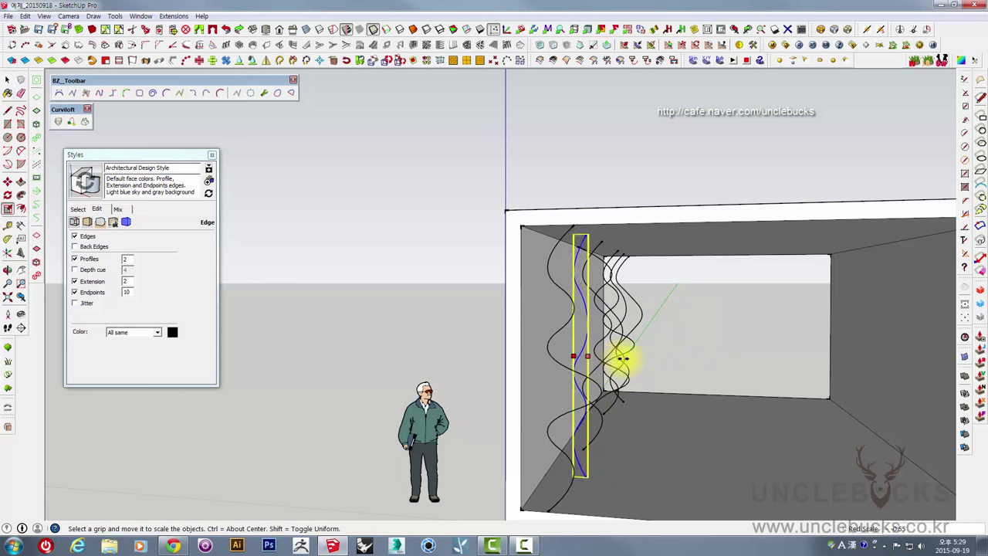
left_click(633, 386)
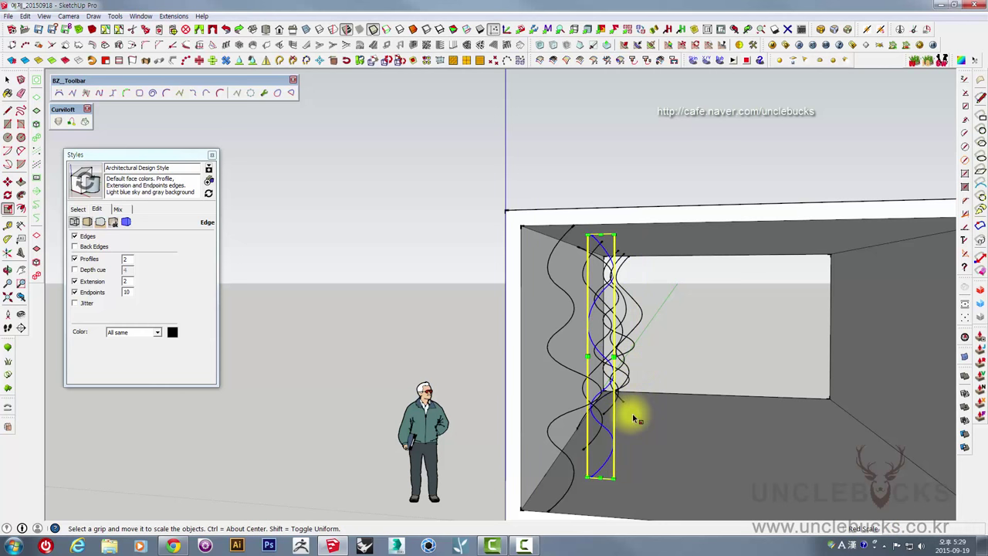
- Move the blue curve to its new spot along the wall
mouse_move(633, 408)
middle_mouse_down()
mouse_move(642, 485)
mouse_move(656, 452)
middle_mouse_up()
key("m")
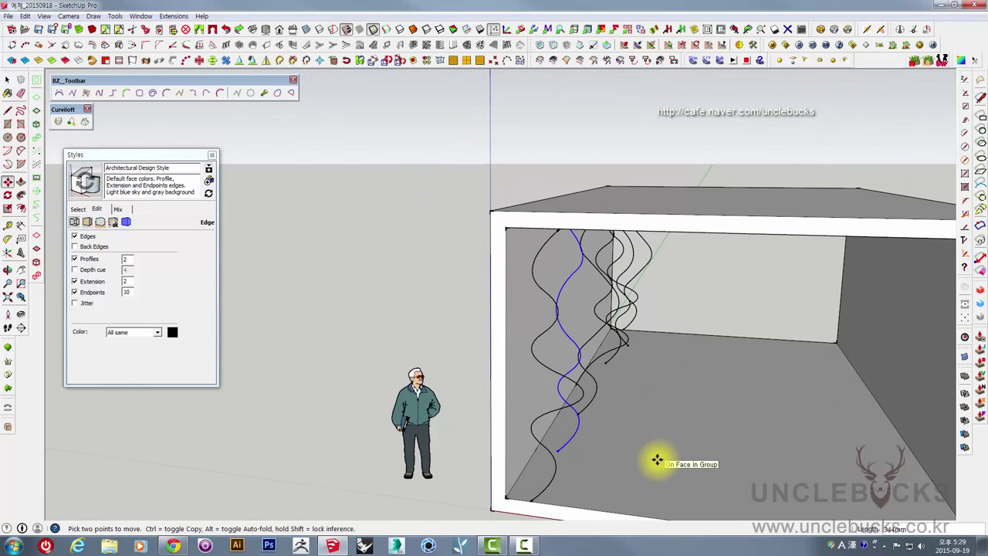
left_click(656, 461)
mouse_move(657, 428)
middle_mouse_down()
mouse_move(613, 348)
mouse_move(628, 357)
mouse_move(608, 295)
mouse_move(624, 327)
middle_mouse_up()
key("space")
- Widen the blue curve to 1.31 along red and deselect it
key("s")
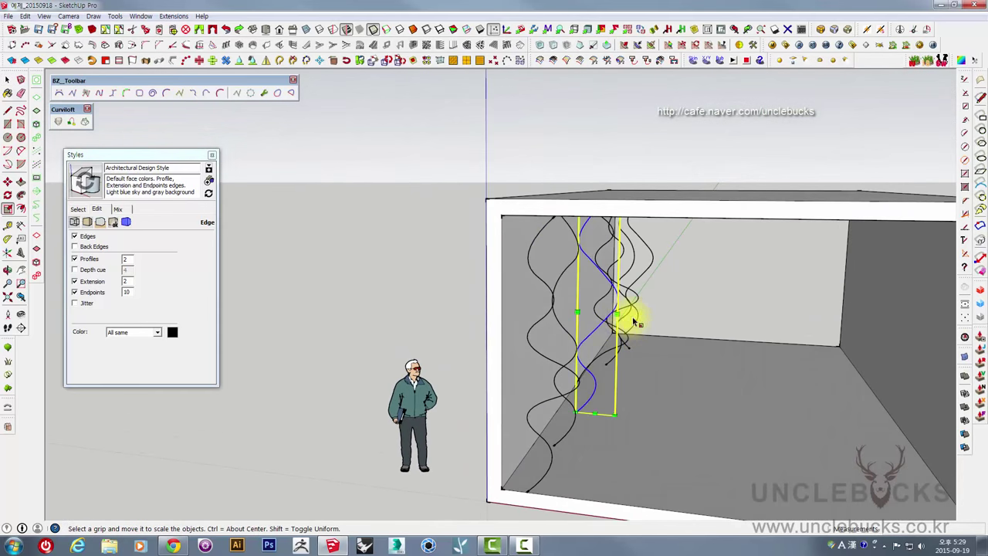
mouse_move(620, 315)
left_mouse_down()
mouse_move(648, 366)
mouse_move(628, 410)
mouse_move(602, 419)
left_mouse_up()
key("space")
left_click(703, 276)
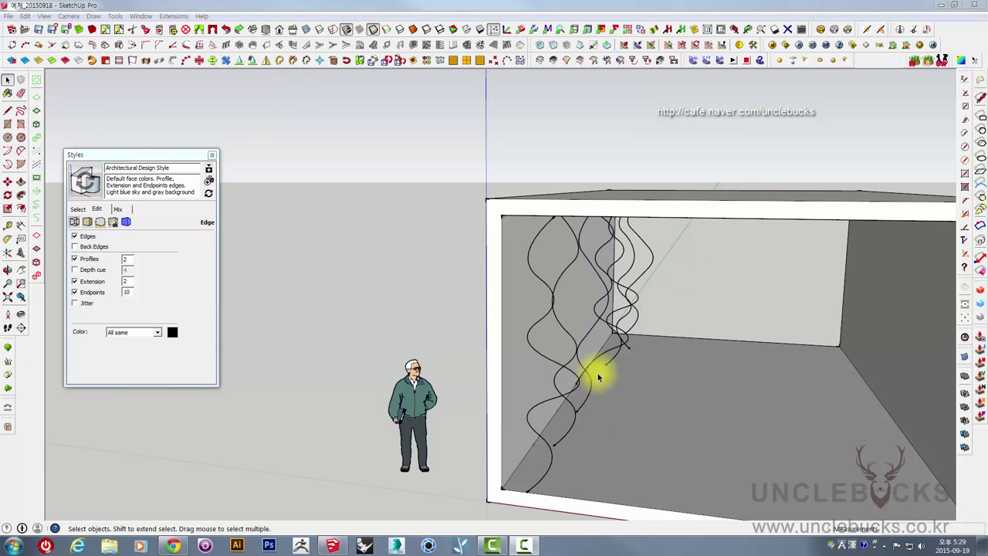
mouse_move(595, 375)
middle_mouse_down()
mouse_move(606, 300)
mouse_move(717, 320)
mouse_move(633, 331)
mouse_move(638, 304)
mouse_move(582, 311)
middle_mouse_up()
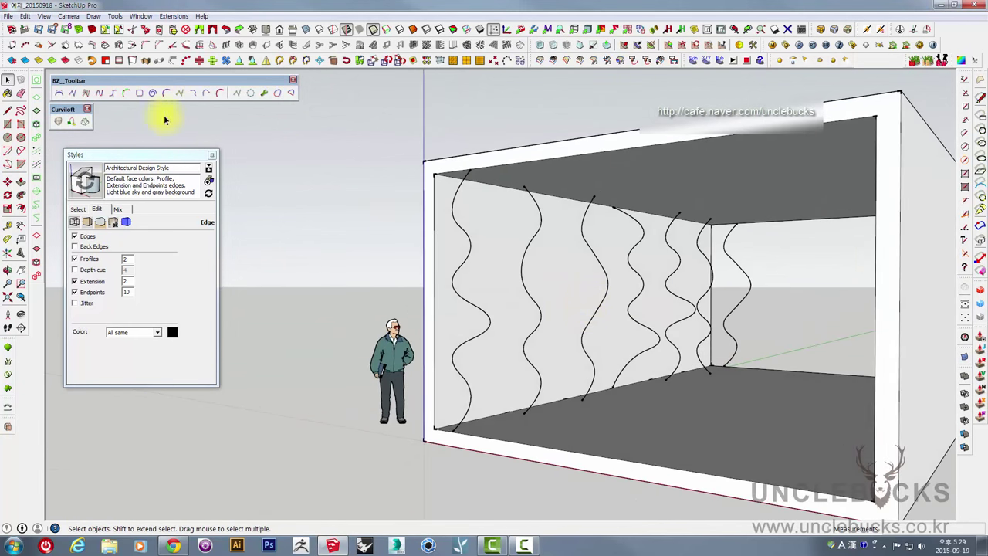
left_click(57, 125)
- Pick the seven wavy curves in order 1 to 7 and generate the loft by spline
scroll(551, 209, "up", 2)
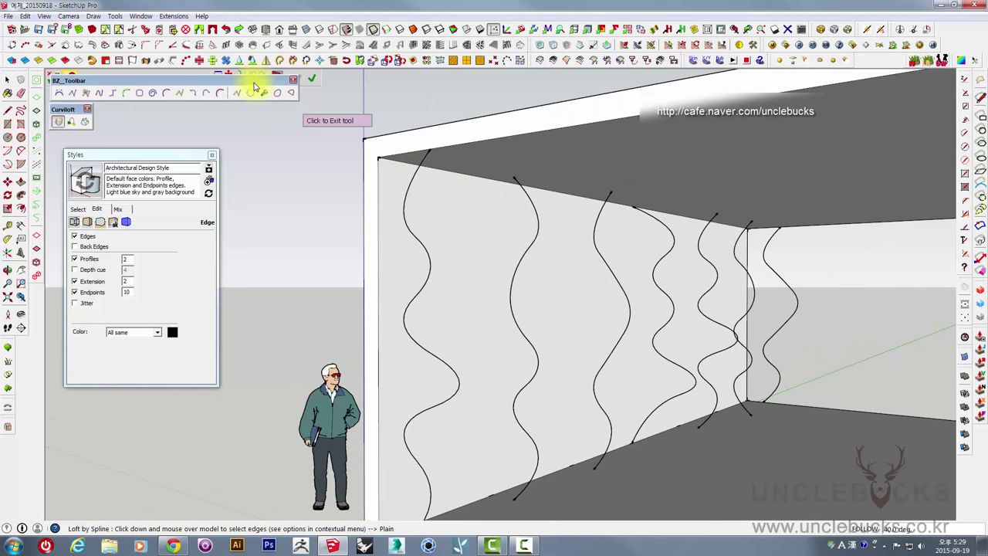
left_click_drag(254, 81, 252, 141)
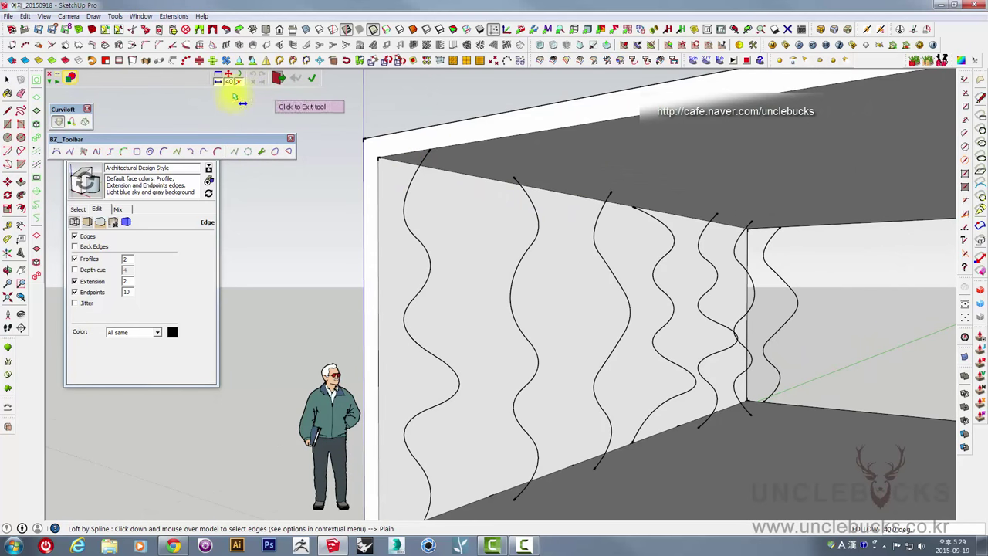
left_click(419, 166)
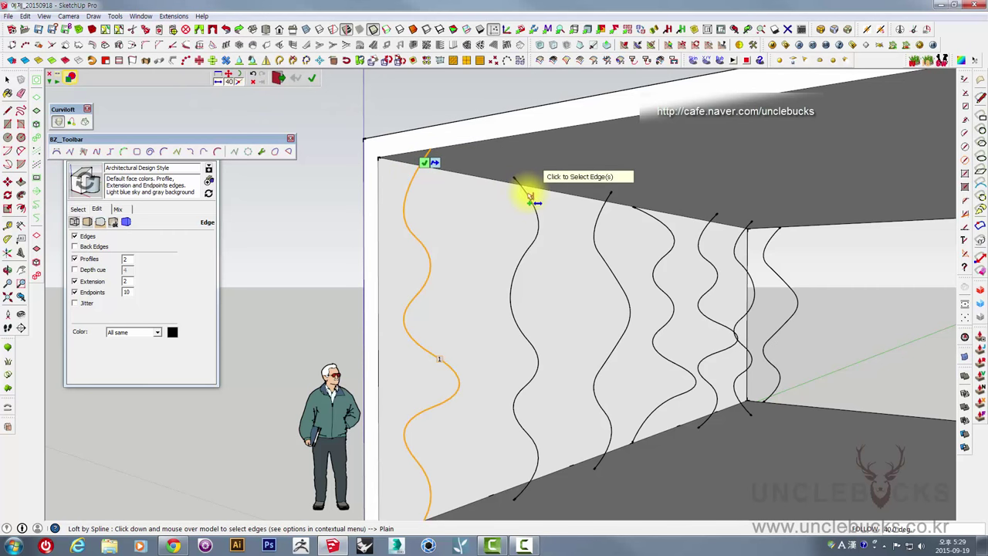
left_click(532, 199)
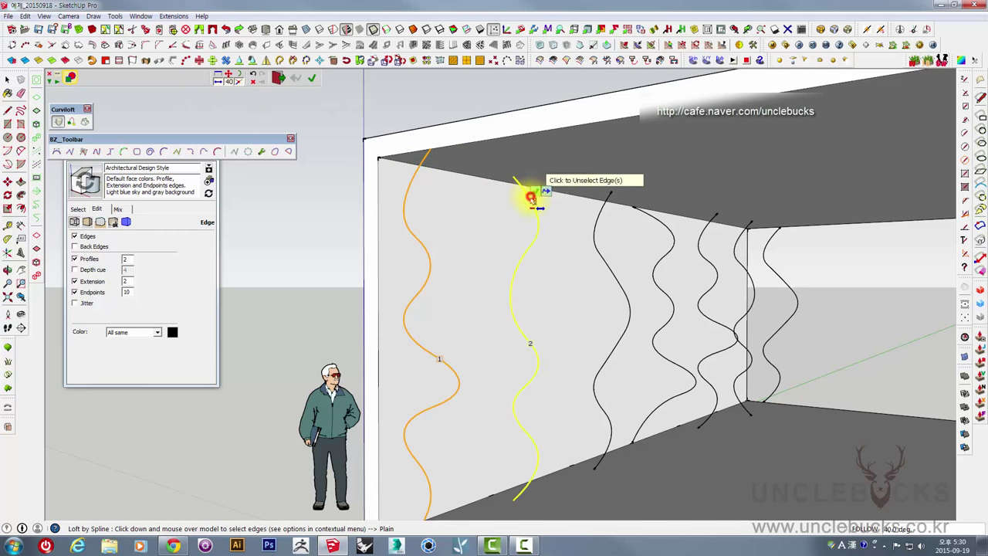
left_click(603, 216)
left_click(655, 219)
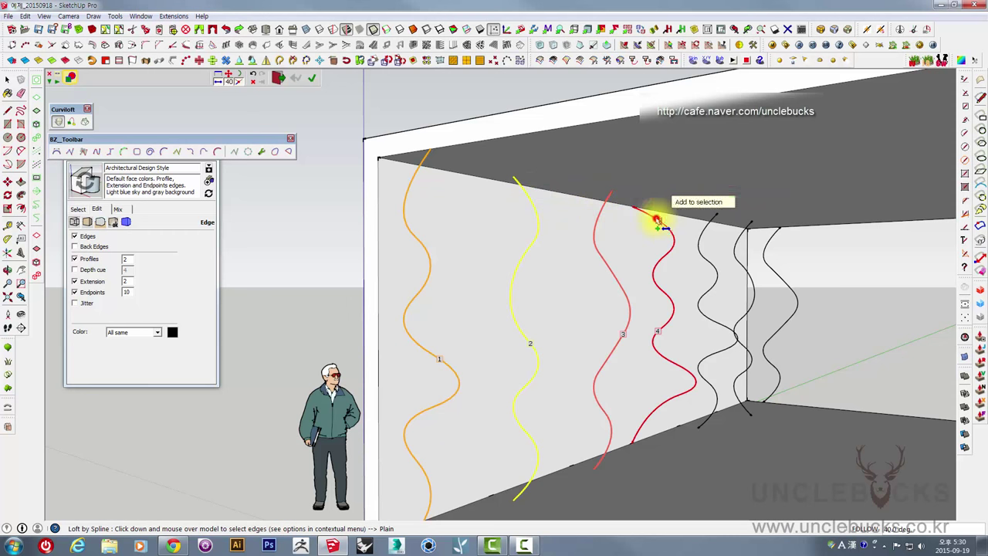
left_click(706, 228)
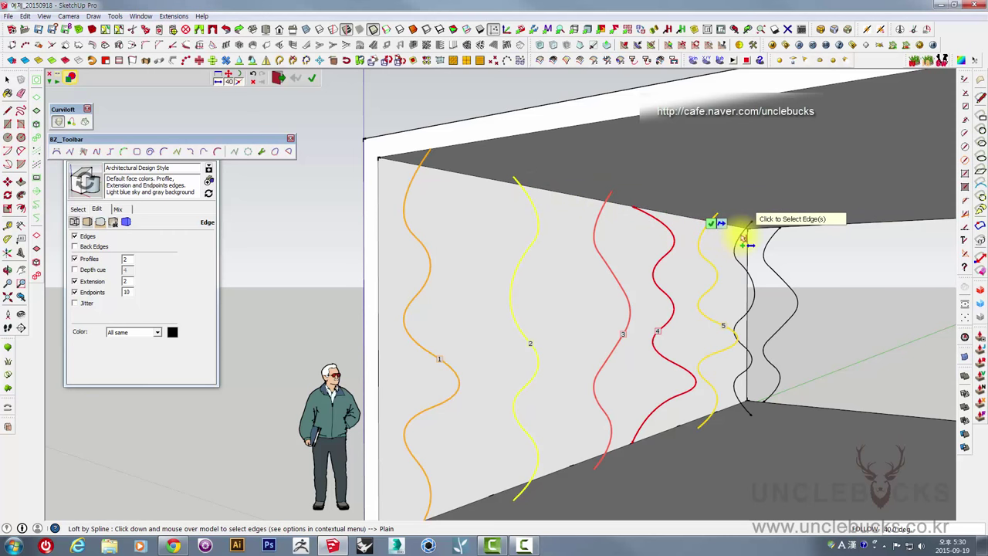
left_click(743, 237)
left_click(773, 241)
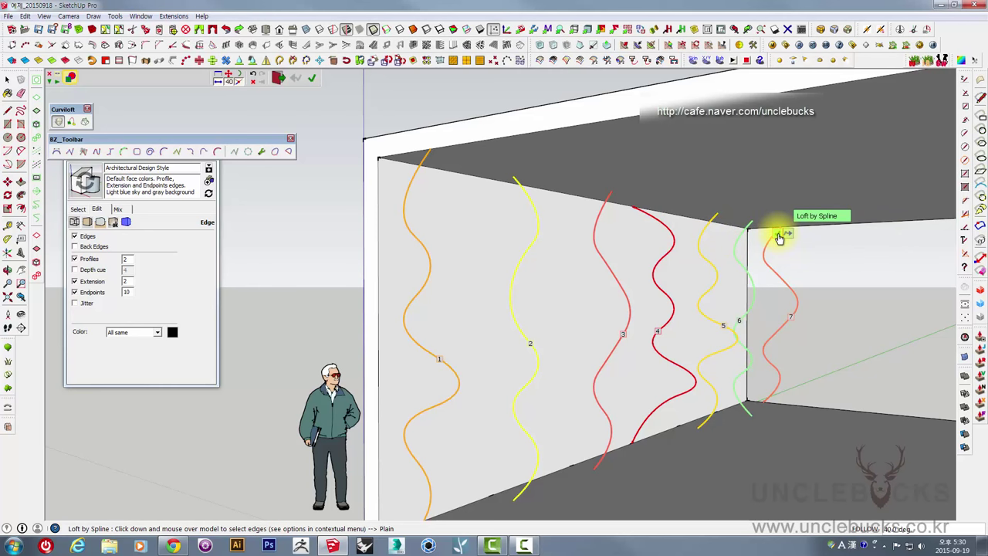
left_click(778, 235)
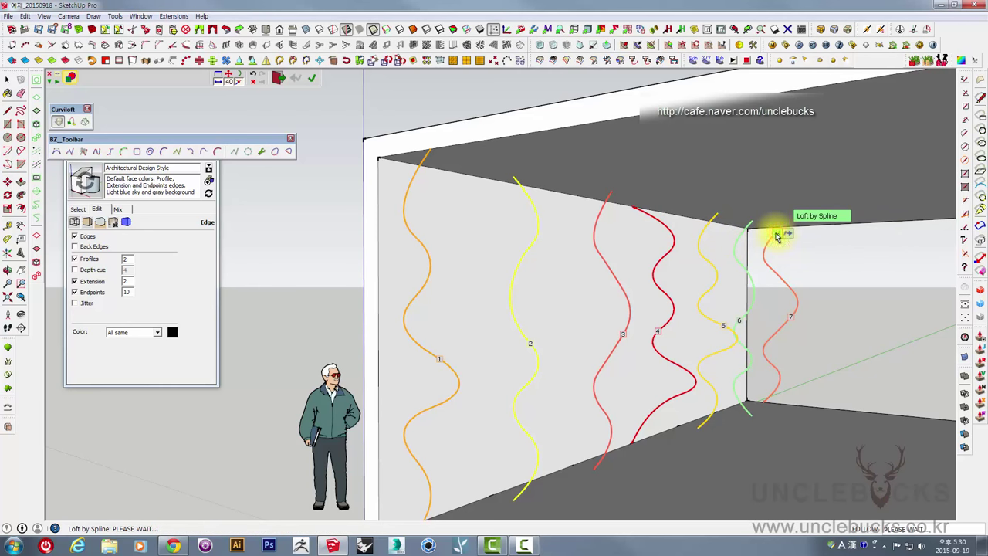
- Orbit around the loft preview to inspect the wavy surface
key("o")
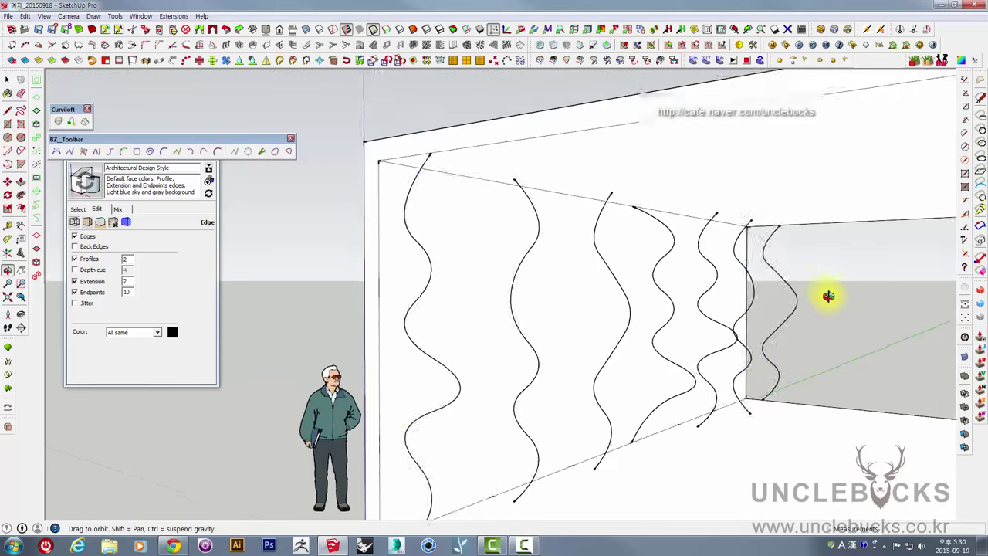
mouse_move(840, 294)
left_mouse_down()
mouse_move(690, 249)
mouse_move(787, 231)
mouse_move(809, 258)
mouse_move(530, 260)
mouse_move(600, 261)
mouse_move(404, 230)
left_mouse_up()
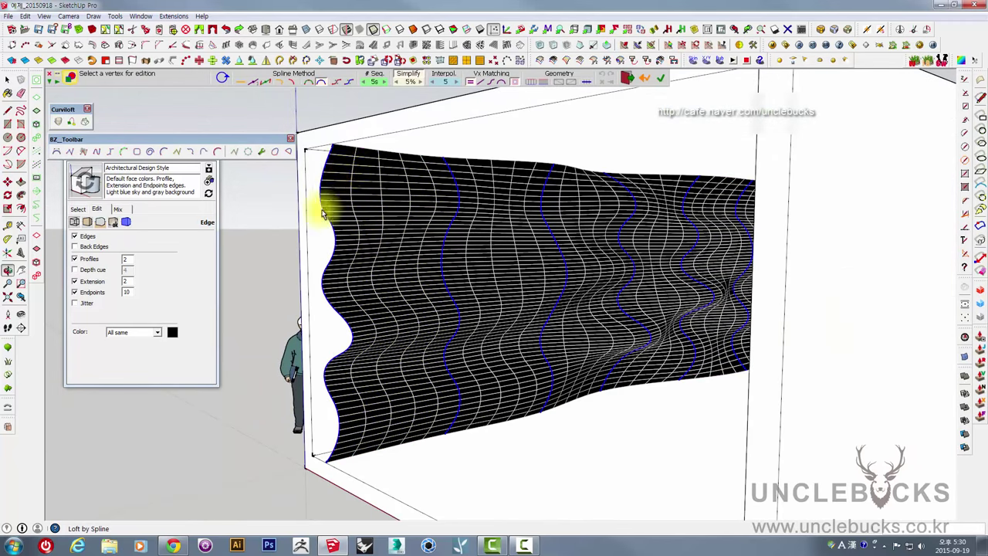
mouse_move(622, 249)
middle_mouse_down()
mouse_move(694, 278)
mouse_move(750, 227)
middle_mouse_up()
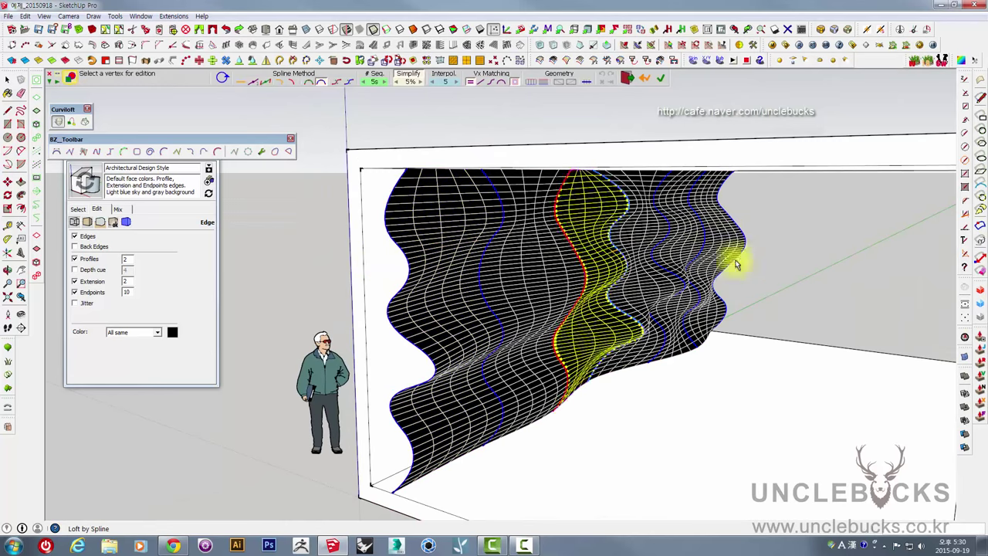
mouse_move(737, 265)
middle_mouse_down()
mouse_move(692, 249)
mouse_move(687, 216)
mouse_move(652, 208)
mouse_move(592, 234)
mouse_move(571, 227)
middle_mouse_up()
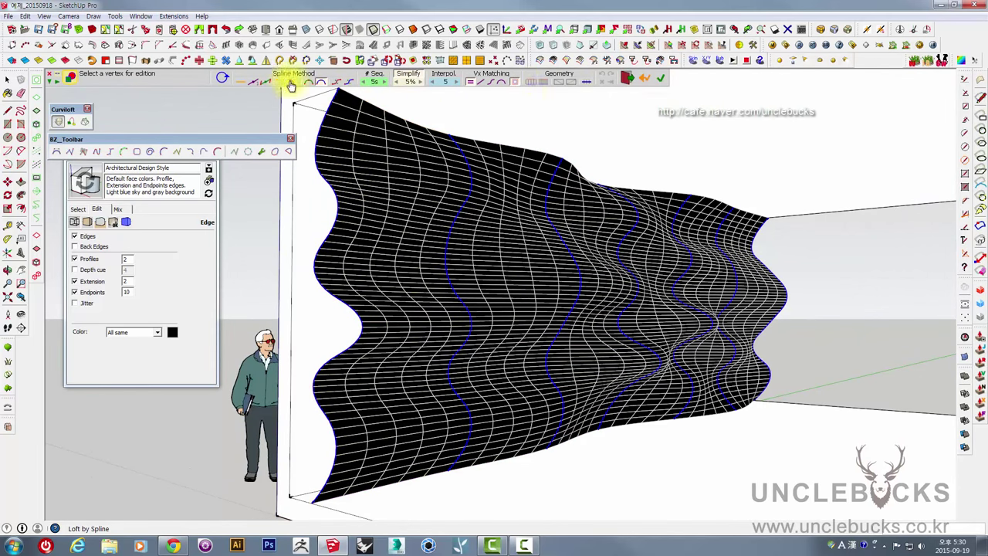
- Increase the loft segment count and confirm generating the rippled surface
left_click(385, 82)
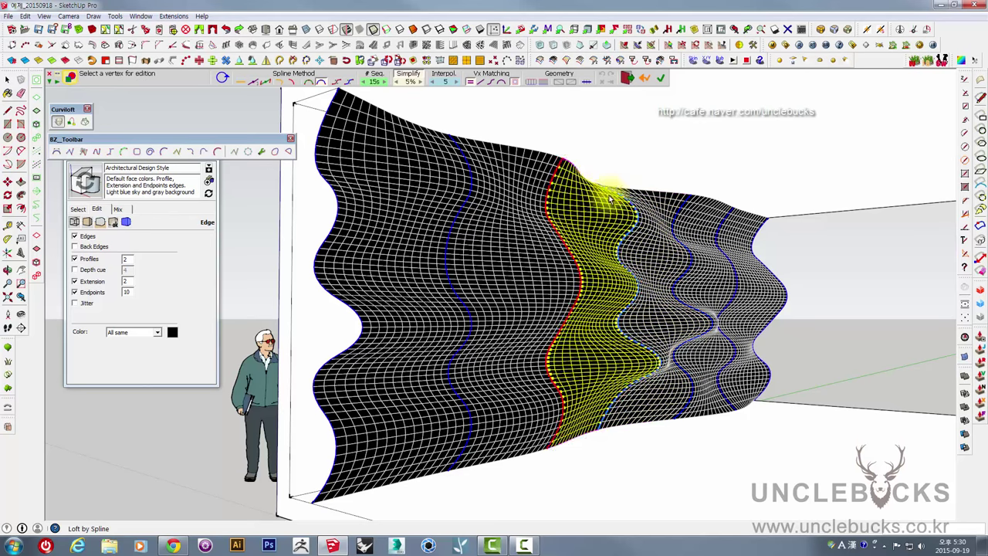
middle_click_drag(662, 199, 628, 223)
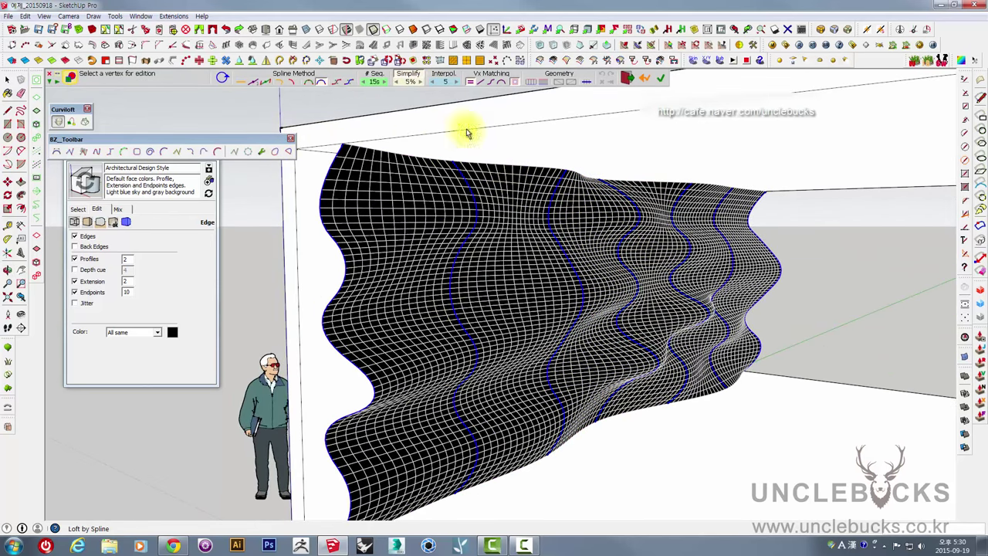
mouse_move(652, 171)
middle_mouse_down()
mouse_move(407, 211)
mouse_move(738, 188)
middle_mouse_up()
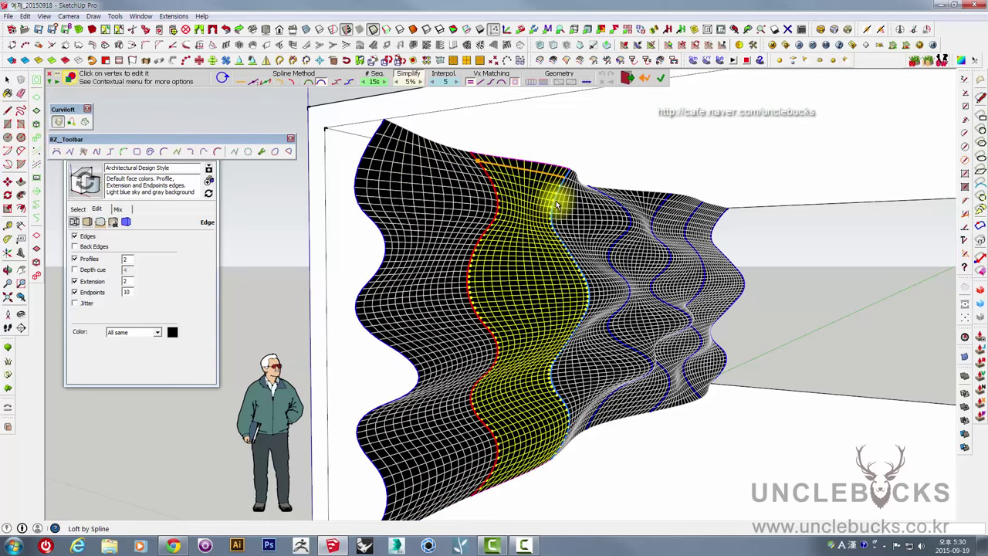
middle_click_drag(532, 241, 453, 258)
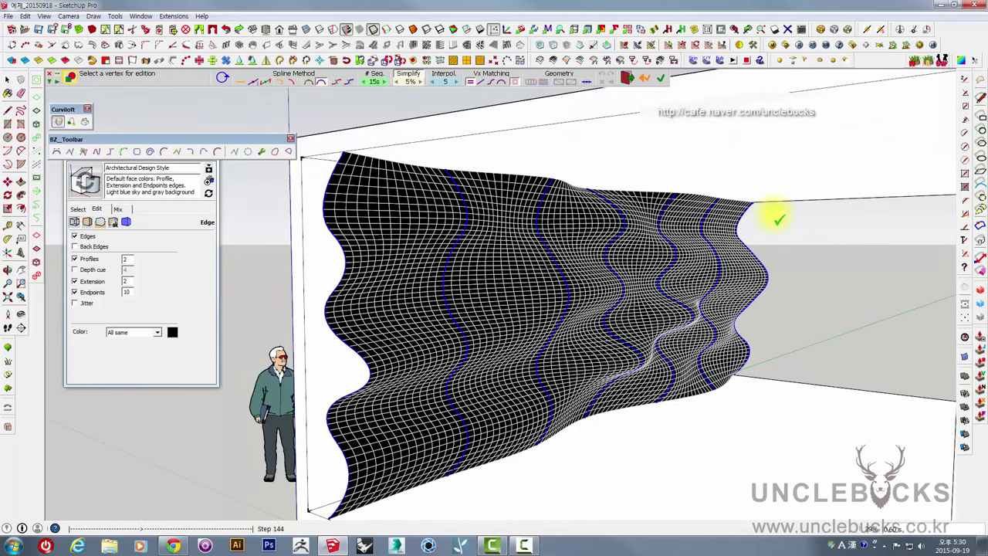
left_click(777, 219)
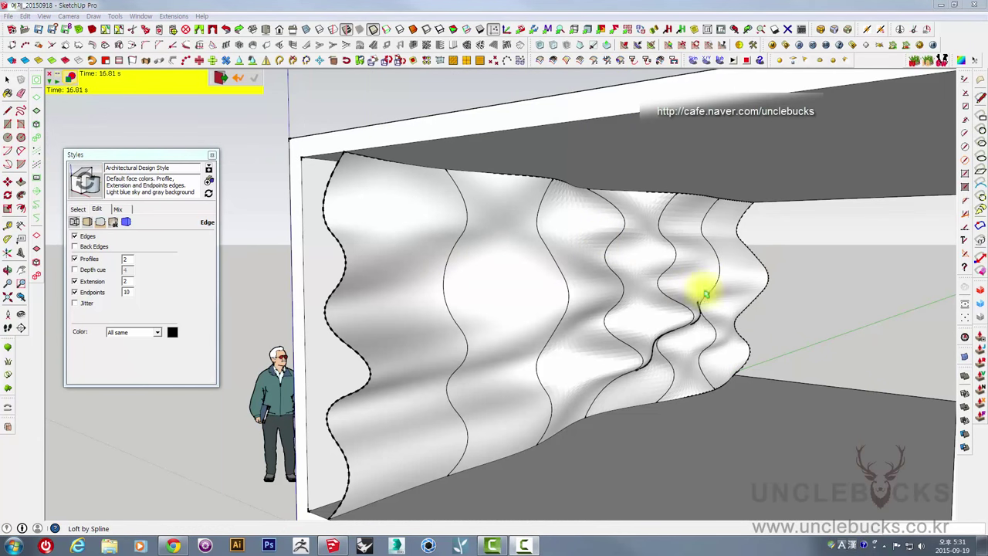
- Orbit to face the wall, then move the BZ_Toolbar and Curviloft toolbars aside
mouse_move(760, 298)
middle_mouse_down()
mouse_move(718, 280)
mouse_move(752, 260)
middle_mouse_up()
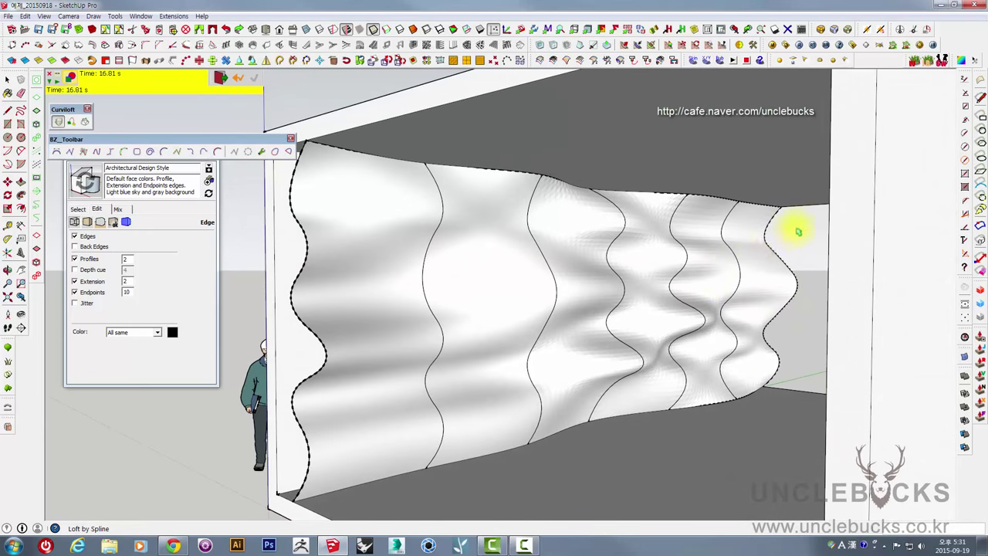
mouse_move(798, 231)
middle_mouse_down()
mouse_move(809, 239)
mouse_move(783, 239)
middle_mouse_up()
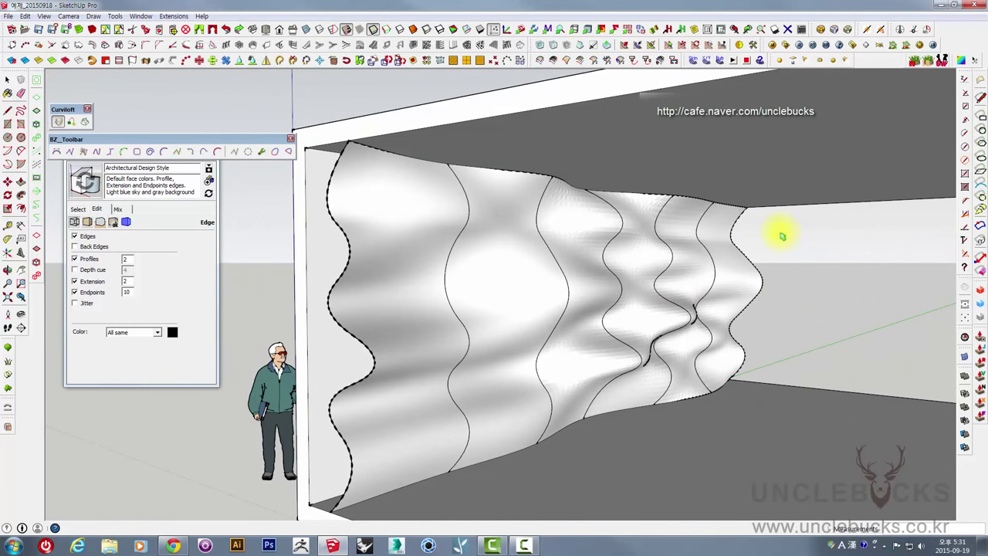
middle_click_drag(779, 266, 562, 286)
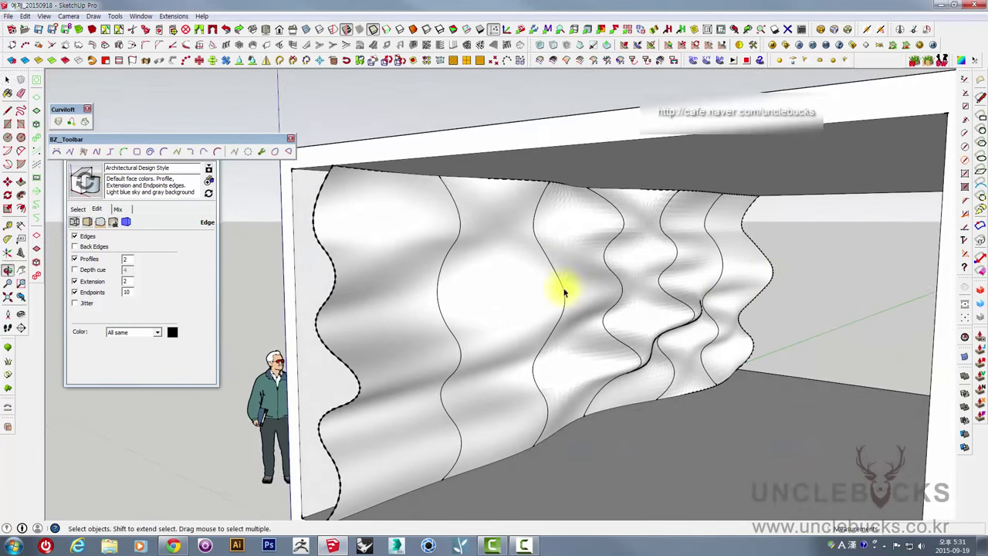
left_click_drag(170, 145, 35, 294)
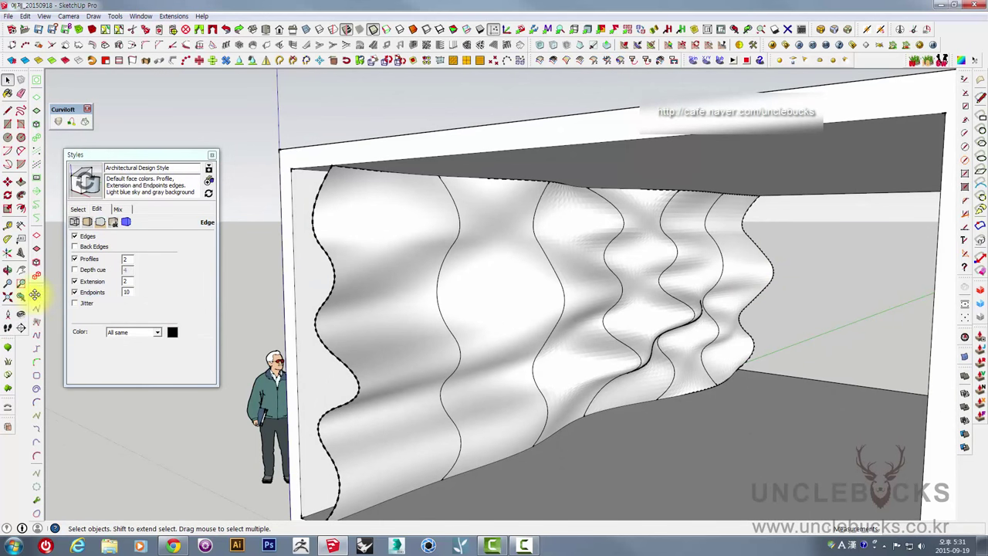
left_click_drag(214, 113, 869, 60)
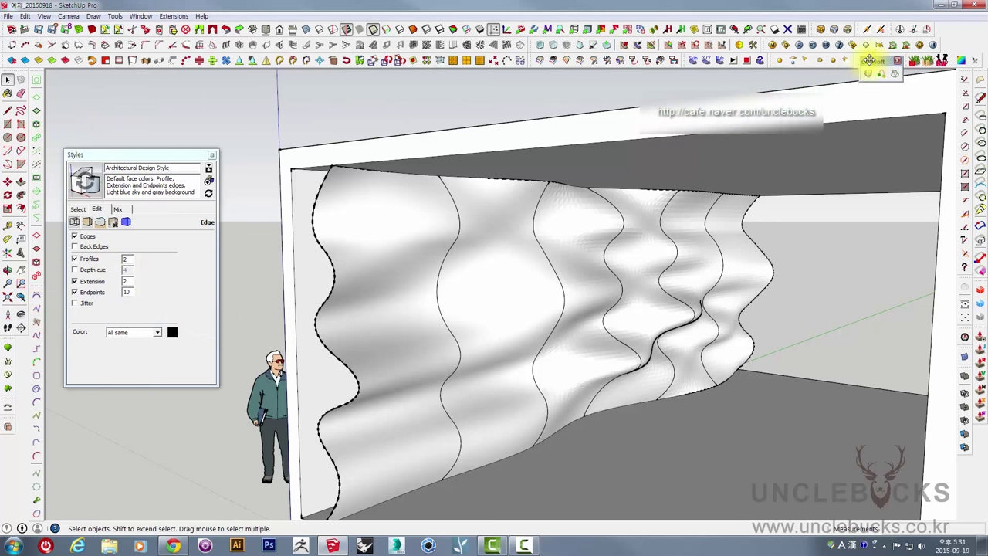
- Close the Styles tray and select the wavy lofted surface
left_click(214, 158)
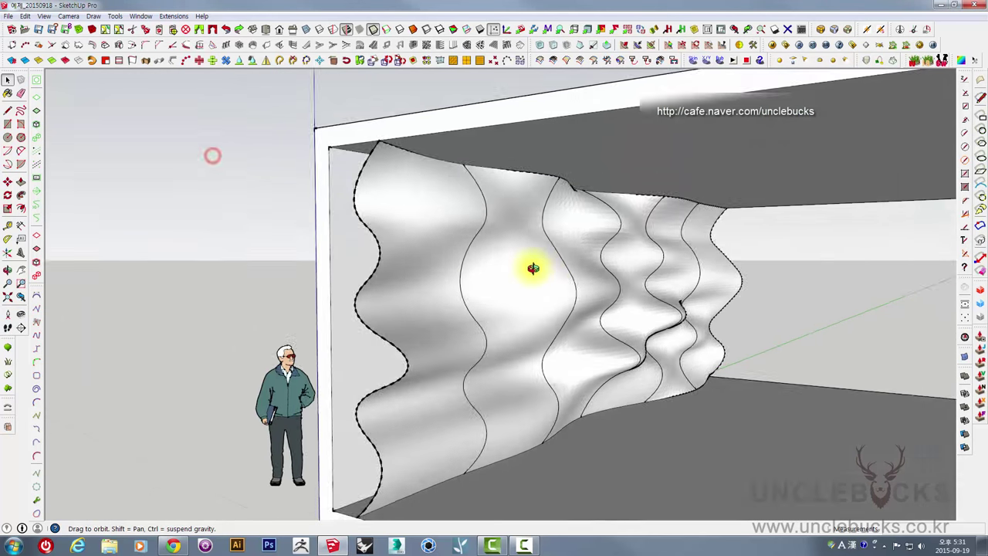
mouse_move(531, 267)
middle_mouse_down()
mouse_move(558, 271)
mouse_move(498, 254)
middle_mouse_up()
left_click(529, 282)
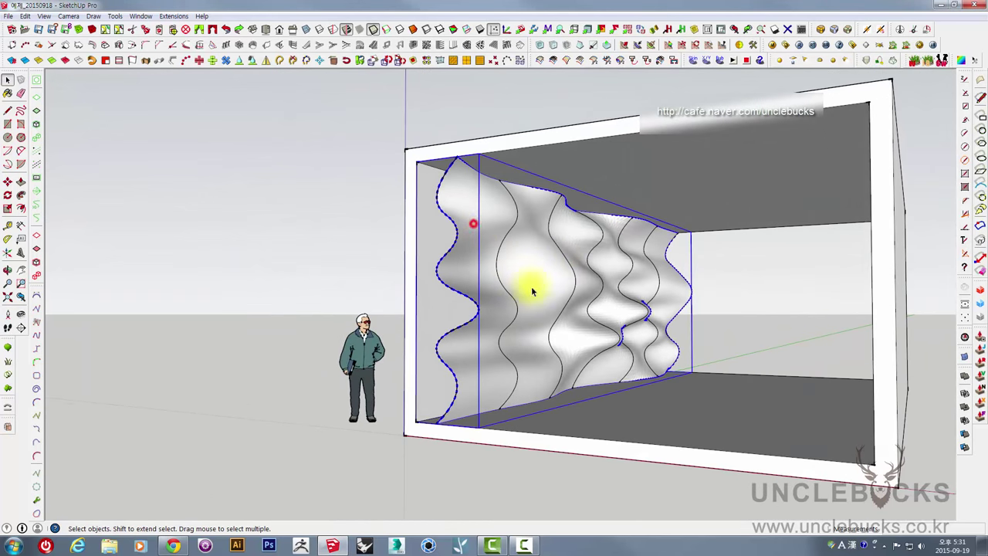
middle_click_drag(532, 309, 568, 386)
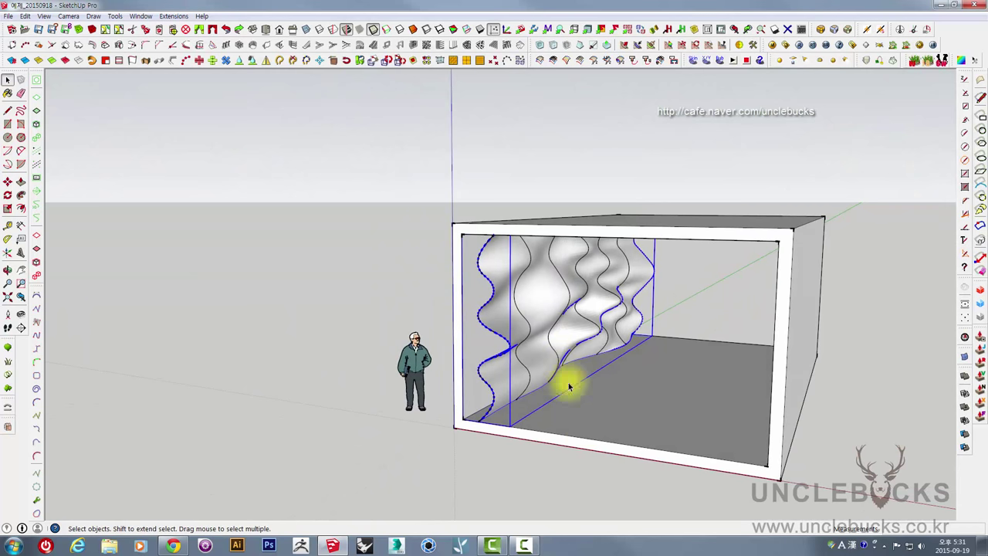
- Move the wavy surface out and set it back down inside the frame
left_click(553, 462)
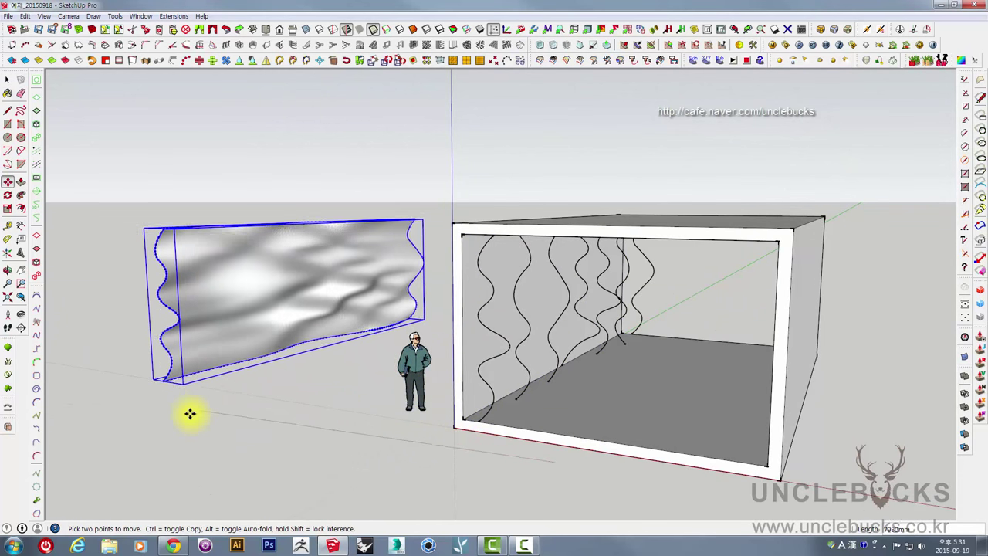
left_click(540, 448)
mouse_move(540, 448)
middle_mouse_down()
mouse_move(625, 287)
mouse_move(646, 271)
mouse_move(538, 235)
middle_mouse_up()
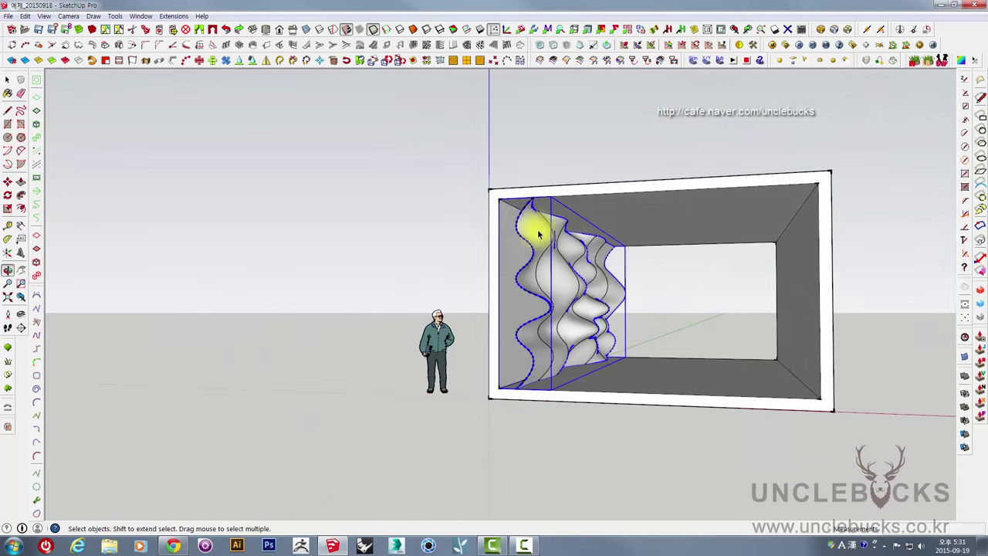
scroll(567, 262, "up", 3)
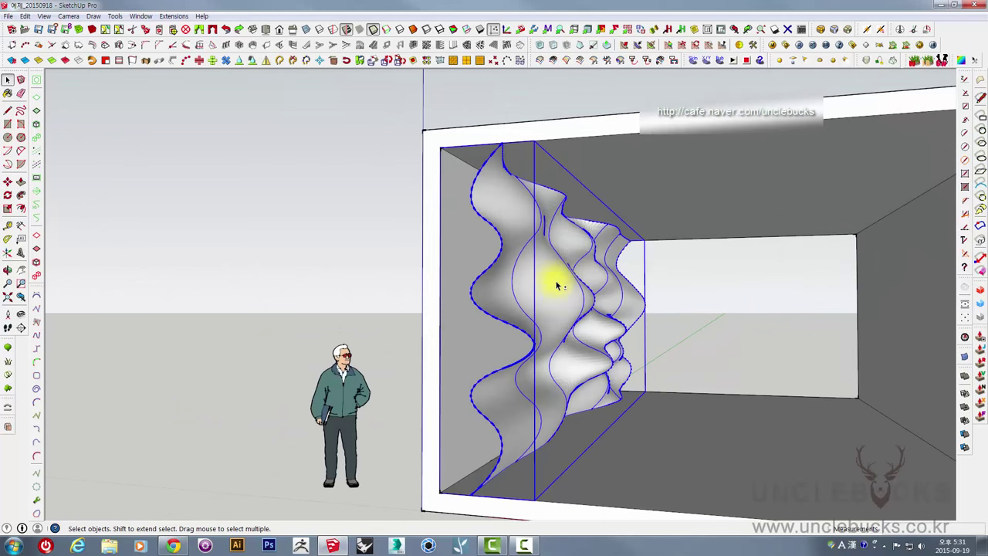
middle_click_drag(579, 291, 595, 309)
scroll(595, 308, "down", 3)
scroll(530, 304, "down", 1)
mouse_move(543, 280)
middle_mouse_down()
mouse_move(653, 331)
mouse_move(549, 284)
middle_mouse_up()
- Squeeze the wavy surface narrower along the red axis with the Scale tool
left_click(548, 284)
scroll(551, 283, "up", 2)
scroll(577, 290, "up", 2)
scroll(575, 285, "up", 2)
key("s")
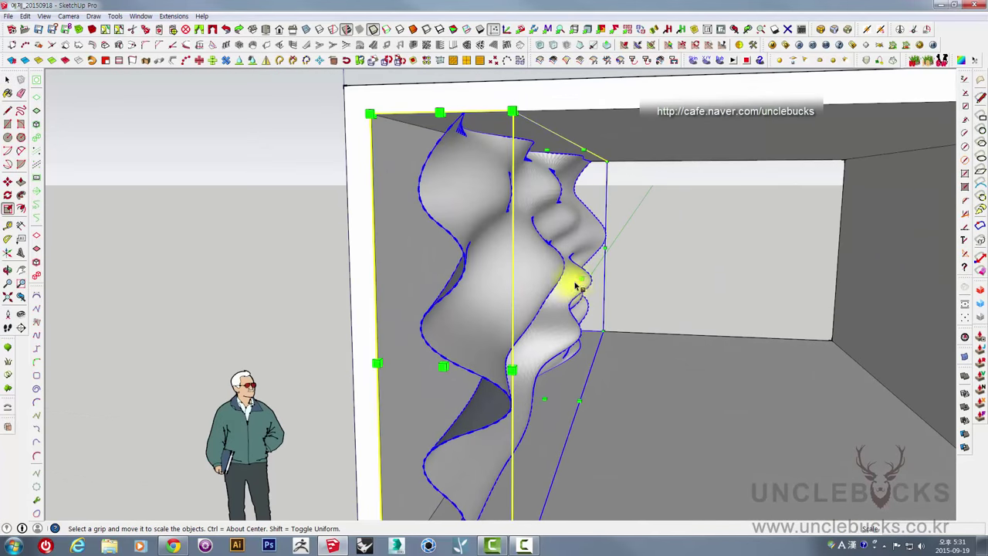
mouse_move(581, 275)
left_mouse_down()
mouse_move(540, 270)
mouse_move(661, 260)
mouse_move(633, 260)
mouse_move(656, 293)
left_mouse_up()
mouse_move(656, 293)
middle_mouse_down()
mouse_move(612, 263)
mouse_move(705, 271)
mouse_move(600, 309)
mouse_move(648, 299)
mouse_move(684, 278)
middle_mouse_up()
- Reselect the surface and check the red-axis scaling from several angles
left_click(648, 299)
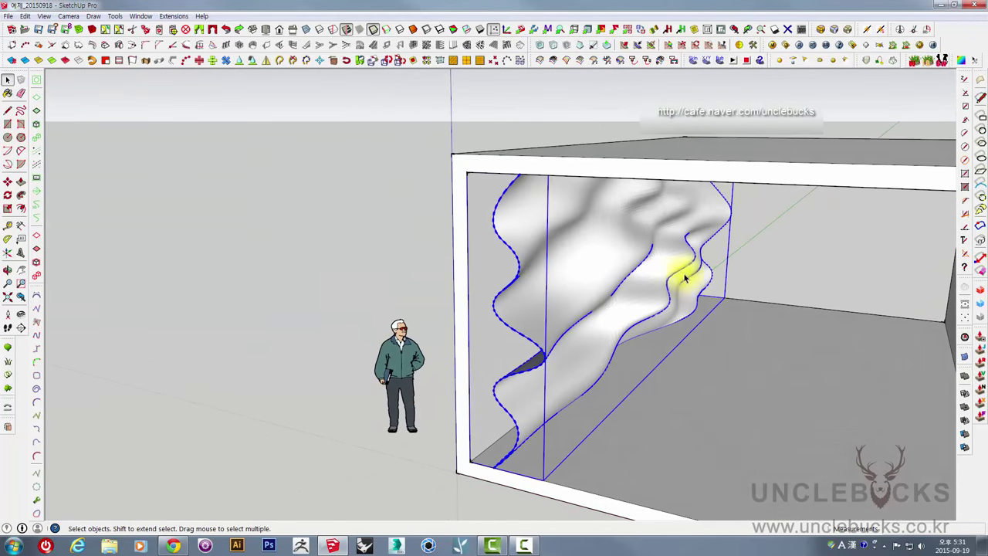
key("s")
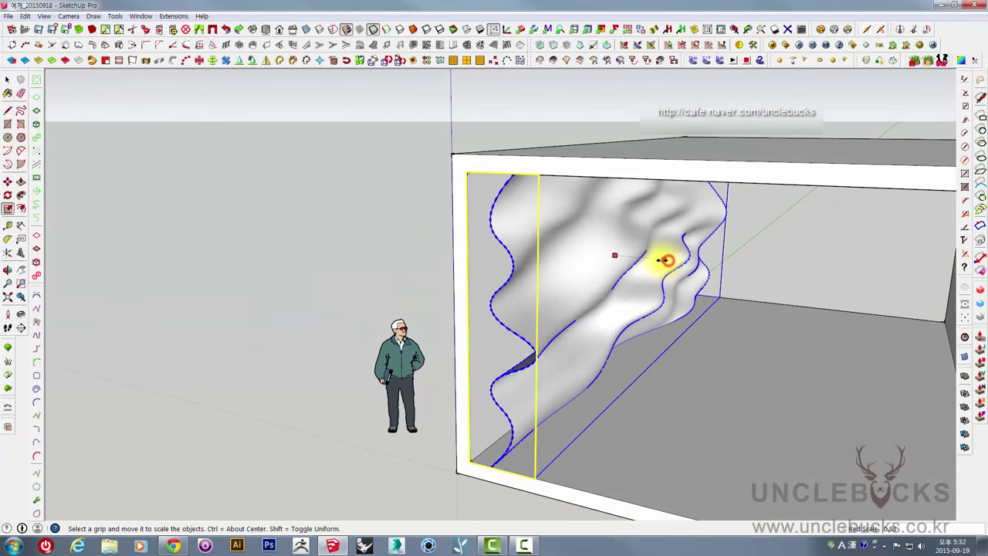
key("space")
mouse_move(771, 258)
middle_mouse_down()
mouse_move(791, 271)
mouse_move(672, 286)
mouse_move(489, 282)
mouse_move(611, 301)
mouse_move(426, 288)
mouse_move(414, 229)
mouse_move(372, 130)
middle_mouse_up()
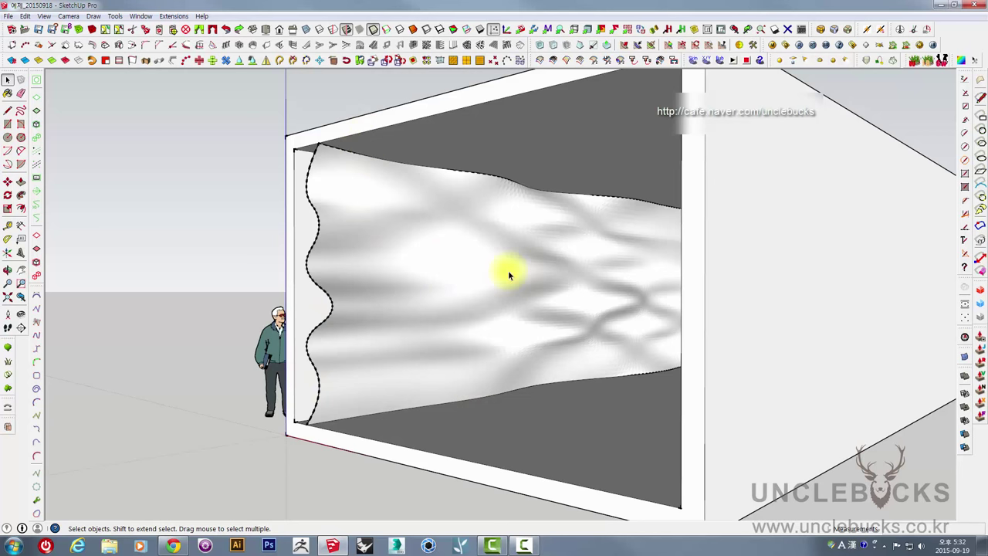
mouse_move(508, 274)
middle_mouse_down()
mouse_move(595, 238)
mouse_move(648, 246)
mouse_move(558, 242)
middle_mouse_up()
- Bring the empty ground beside the box into view and place a circle's centre there
left_click(500, 203)
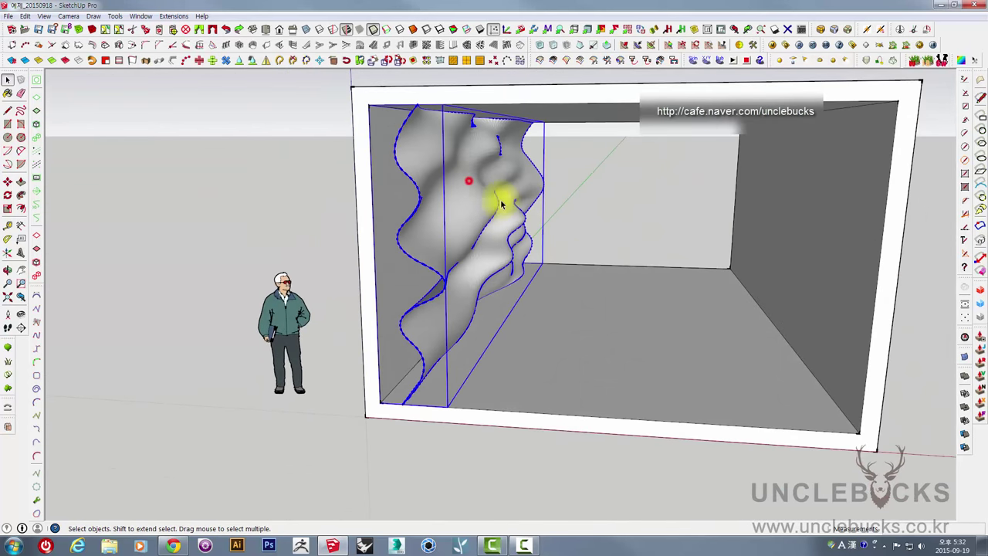
scroll(509, 202, "down", 3)
mouse_move(540, 203)
middle_mouse_down()
mouse_move(584, 203)
mouse_move(606, 338)
middle_mouse_up()
scroll(547, 334, "up", 2)
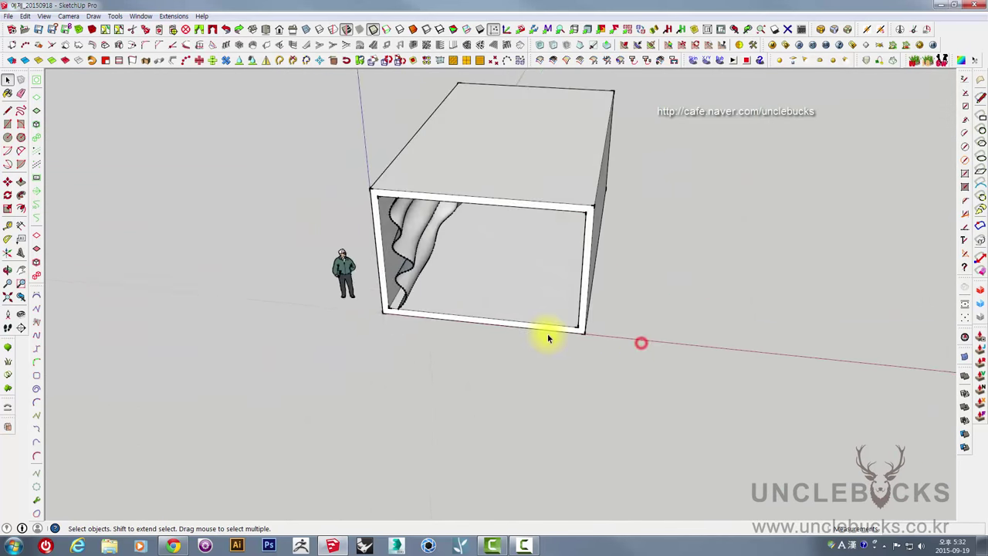
middle_click_drag(547, 333, 384, 247)
left_click(8, 137)
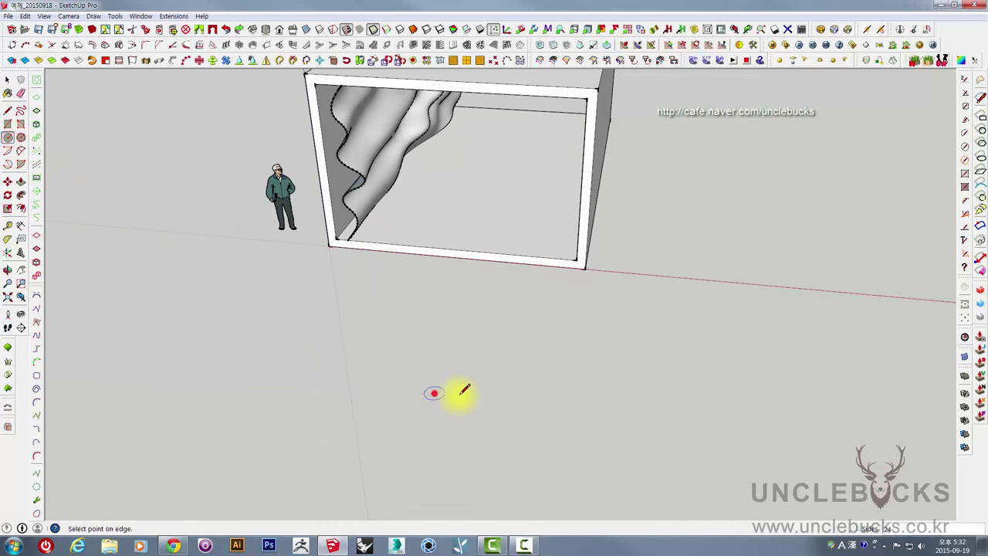
- Draw a disc with a smaller concentric circle and delete the outer ring face
left_click(494, 395)
scroll(450, 389, "up", 2)
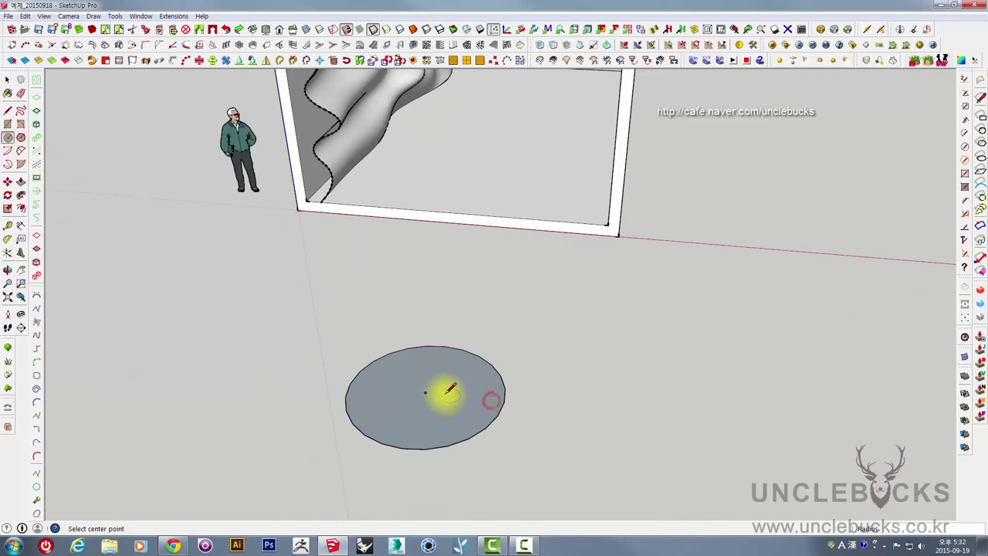
left_click(445, 390)
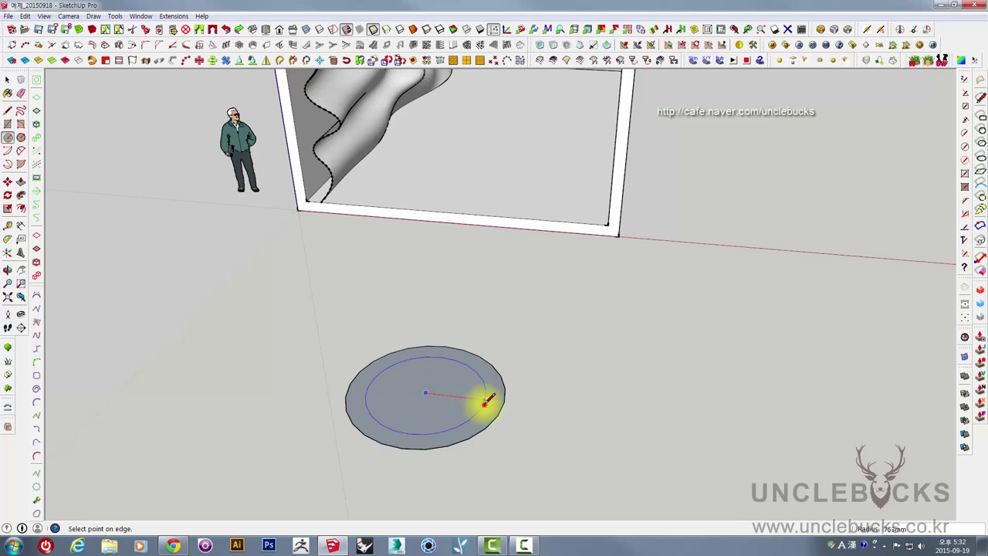
left_click(488, 397)
key("space")
scroll(493, 398, "up", 1)
left_click(497, 399)
key("Delete")
scroll(503, 404, "up", 1)
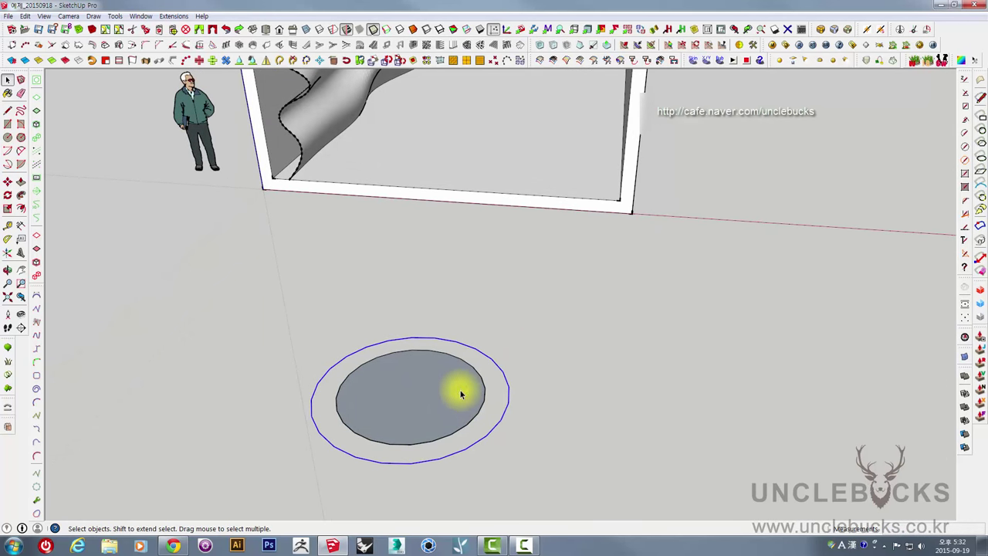
- Rotate the inner disc 90° so it stands upright
left_click(460, 393)
key("q")
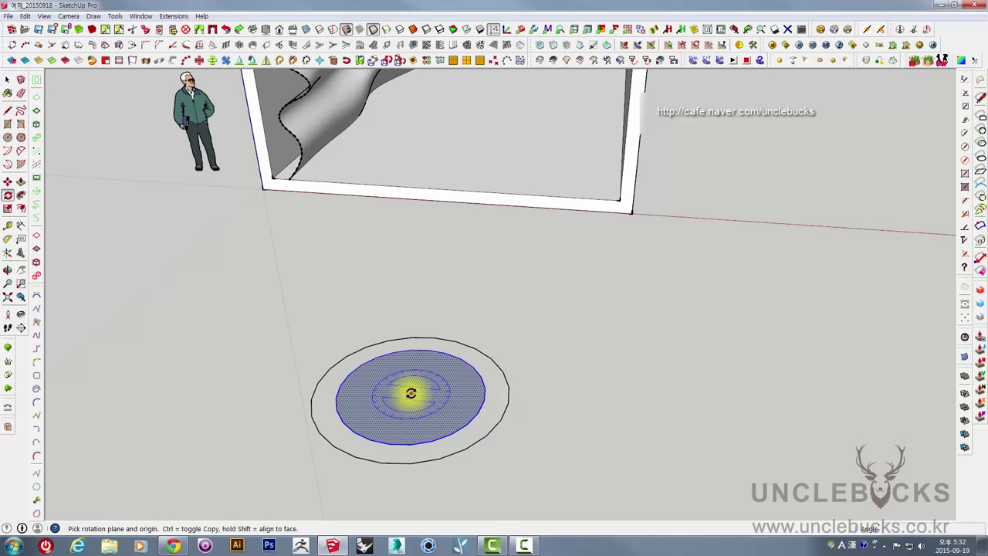
left_click_drag(411, 392, 448, 323)
left_click(453, 306)
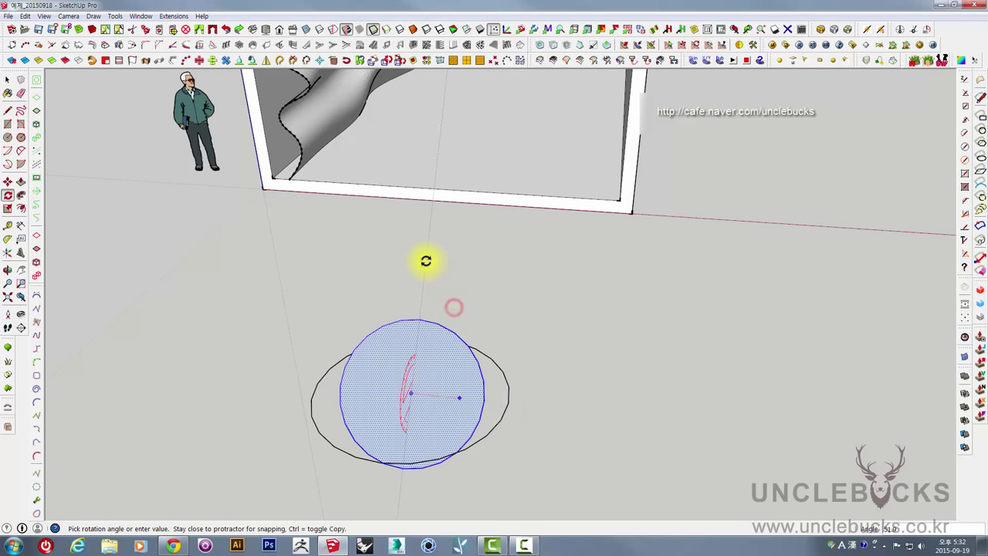
left_click(426, 261)
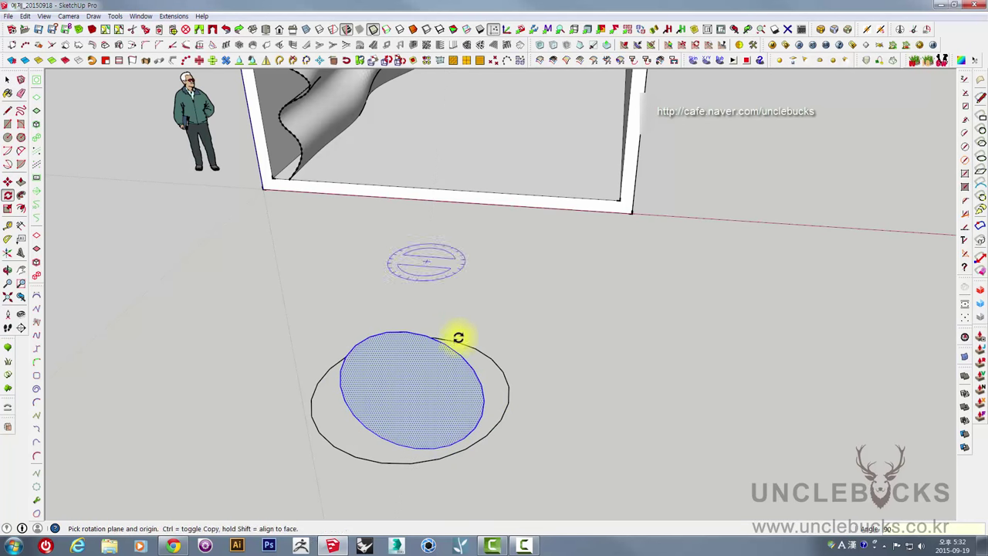
key("space")
mouse_move(456, 335)
middle_mouse_down()
mouse_move(472, 353)
mouse_move(480, 283)
mouse_move(517, 312)
middle_mouse_up()
- Sweep the upright disc around the outer circle with Follow Me to form a sphere
left_click(485, 348)
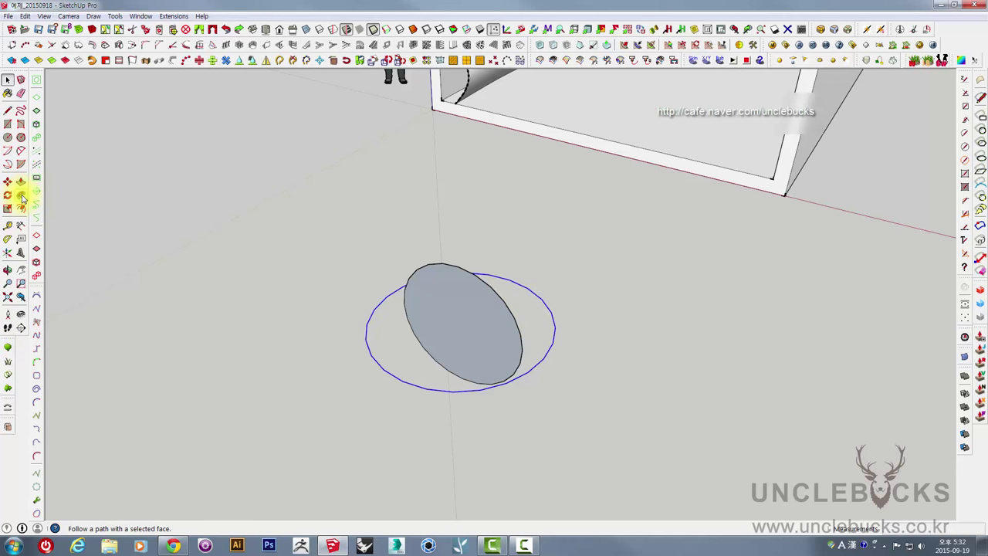
left_click(448, 331)
mouse_move(529, 370)
middle_mouse_down()
mouse_move(615, 270)
mouse_move(600, 360)
middle_mouse_up()
key("space")
- Delete the leftover path circle and clear the selection
left_click(562, 309)
mouse_move(562, 308)
middle_mouse_down()
mouse_move(568, 342)
mouse_move(530, 375)
mouse_move(488, 338)
middle_mouse_up()
key("Delete")
left_click(488, 338)
left_click(665, 337)
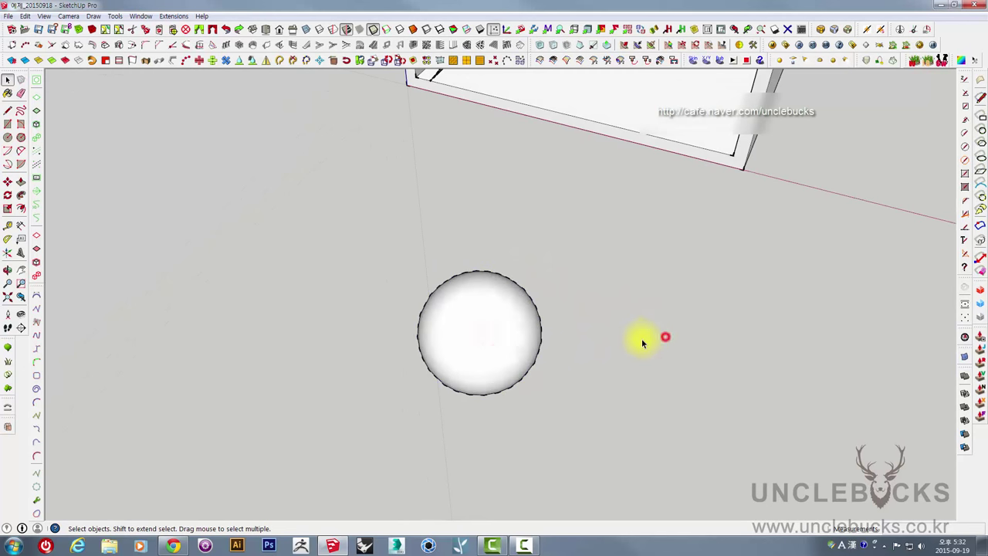
middle_click_drag(639, 337, 604, 352)
- Draw a rectangle on the ground and select its face with its edges
left_click(9, 126)
mouse_move(512, 254)
middle_mouse_down()
mouse_move(545, 193)
mouse_move(503, 288)
mouse_move(520, 284)
mouse_move(531, 355)
mouse_move(517, 388)
mouse_move(606, 309)
mouse_move(657, 241)
mouse_move(591, 379)
mouse_move(519, 446)
middle_mouse_up()
left_click(517, 388)
key("space")
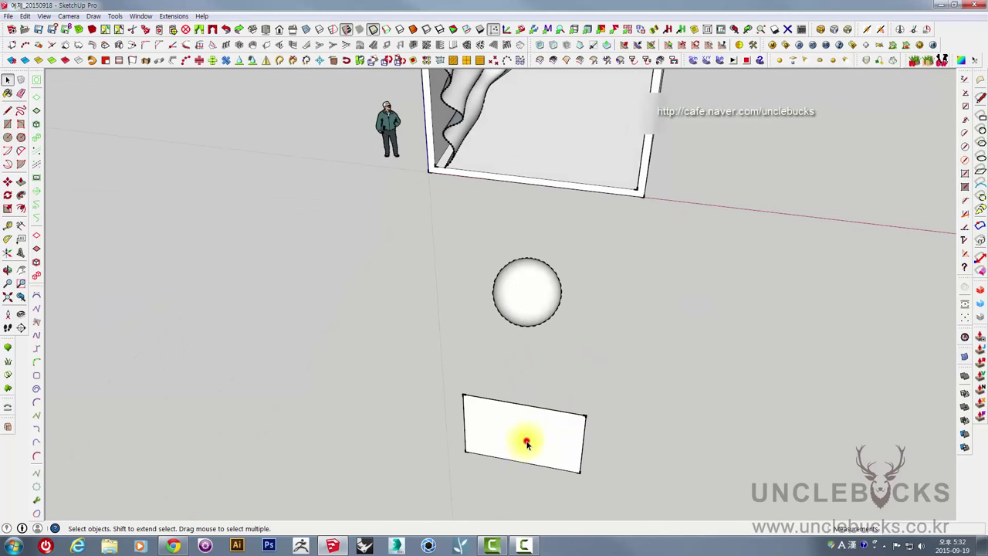
double_click(522, 441)
mouse_move(618, 460)
middle_mouse_down()
mouse_move(632, 465)
mouse_move(523, 457)
middle_mouse_up()
mouse_move(705, 459)
middle_mouse_down()
mouse_move(690, 363)
mouse_move(564, 334)
mouse_move(583, 318)
middle_mouse_up()
- Scale the rectangle up and reposition it beside the sphere
key("s")
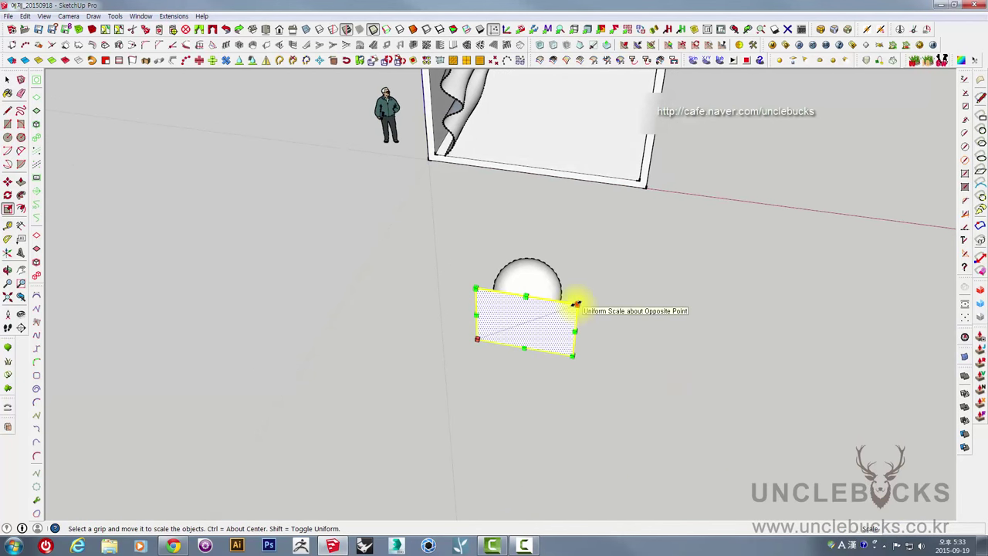
left_click_drag(575, 305, 695, 261)
mouse_move(599, 368)
middle_mouse_down()
mouse_move(635, 398)
mouse_move(786, 272)
mouse_move(758, 266)
mouse_move(794, 216)
mouse_move(754, 181)
middle_mouse_up()
key("m")
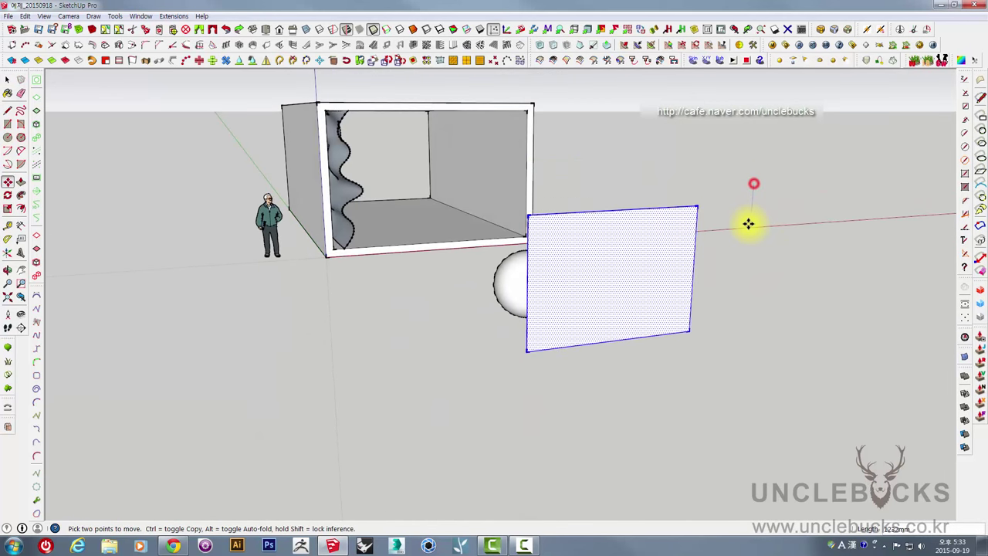
mouse_move(744, 234)
middle_mouse_down()
mouse_move(641, 424)
mouse_move(699, 436)
middle_mouse_up()
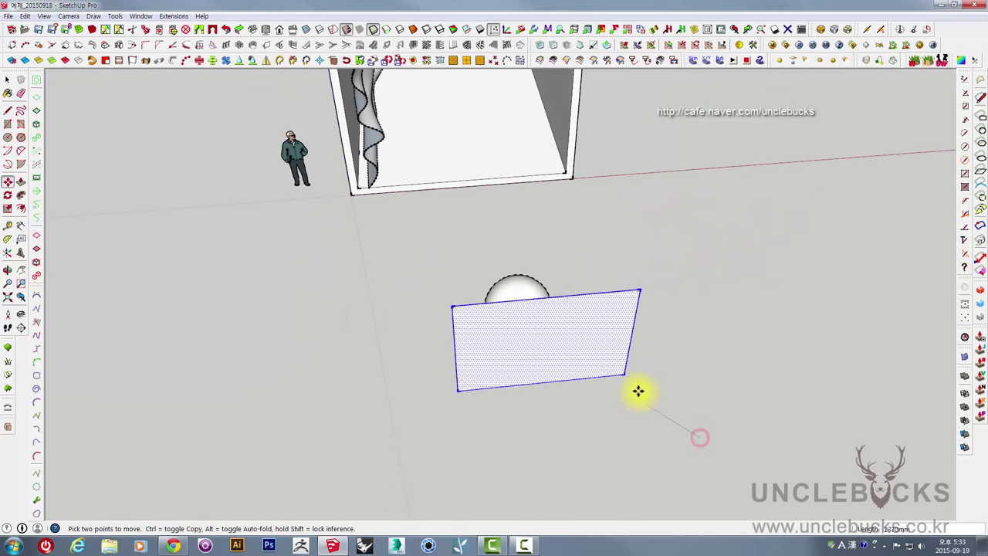
mouse_move(650, 410)
middle_mouse_down()
mouse_move(670, 373)
mouse_move(547, 425)
mouse_move(512, 421)
mouse_move(544, 436)
middle_mouse_up()
- Copy the panel beside the original and array it with x10 into evenly spaced panels
left_click(552, 432, "ctrl")
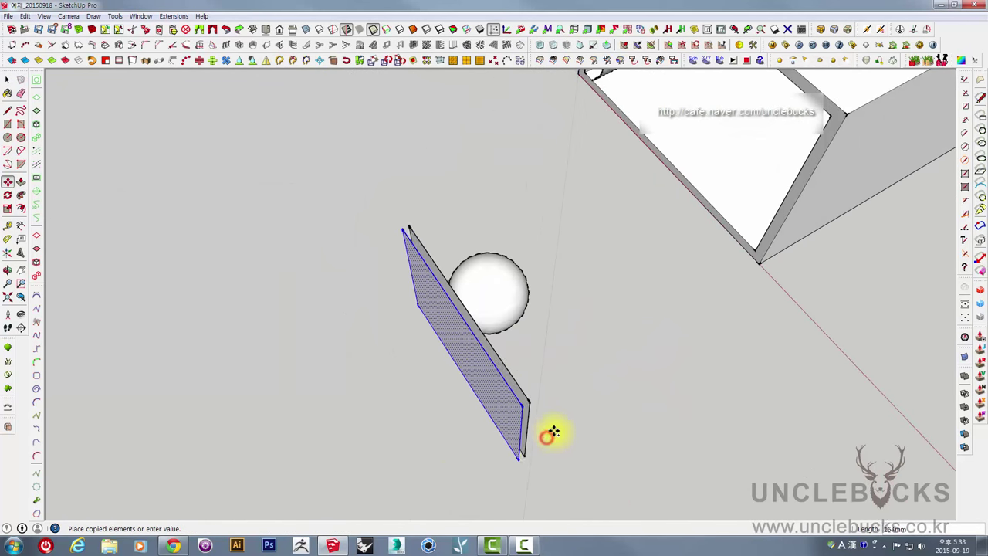
left_click(558, 427)
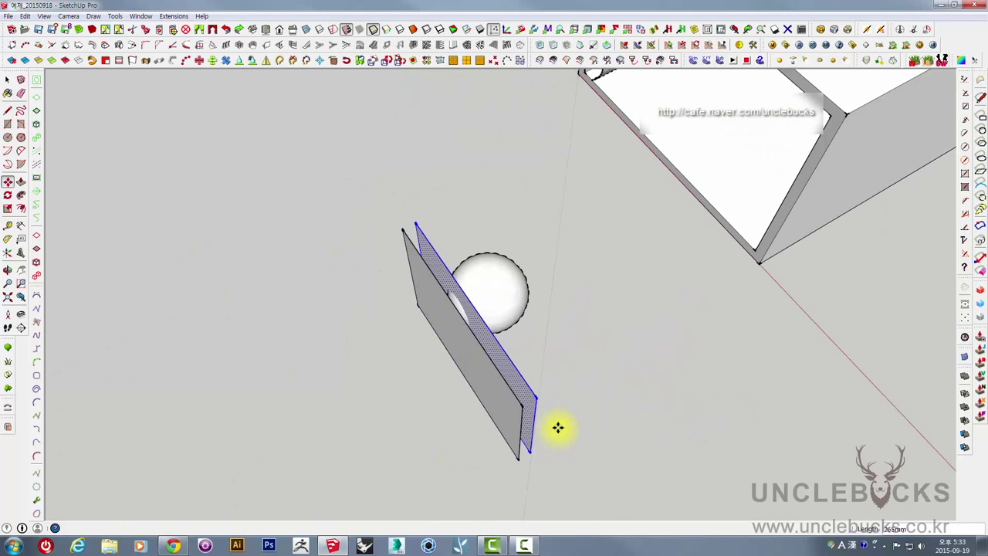
type("x10")
key("Return")
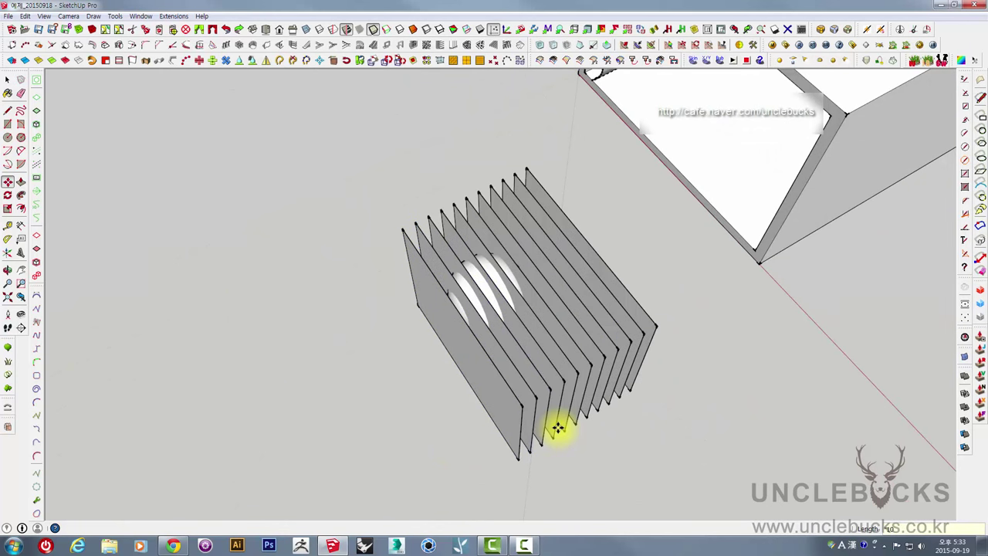
mouse_move(581, 358)
middle_mouse_down()
mouse_move(404, 307)
mouse_move(486, 232)
mouse_move(741, 393)
mouse_move(610, 381)
mouse_move(679, 419)
middle_mouse_up()
key("space")
left_click_drag(686, 453, 362, 179)
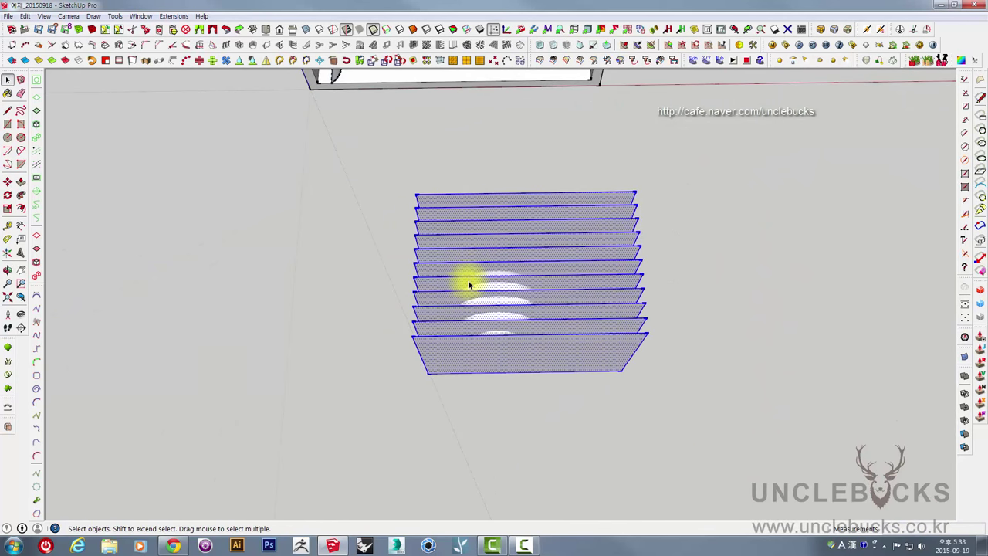
- Intersect the panels with the model and delete the front panel face
right_click(481, 275)
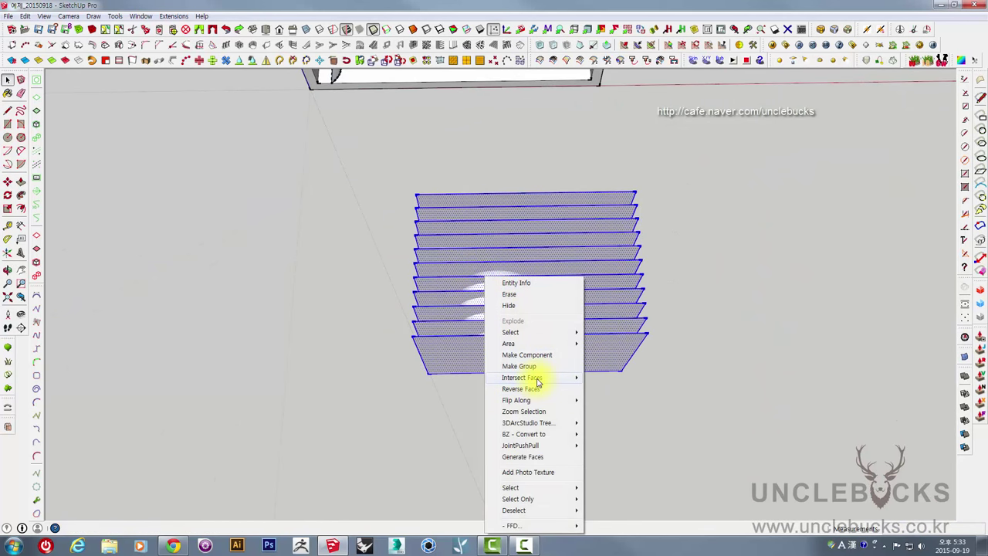
mouse_move(521, 378)
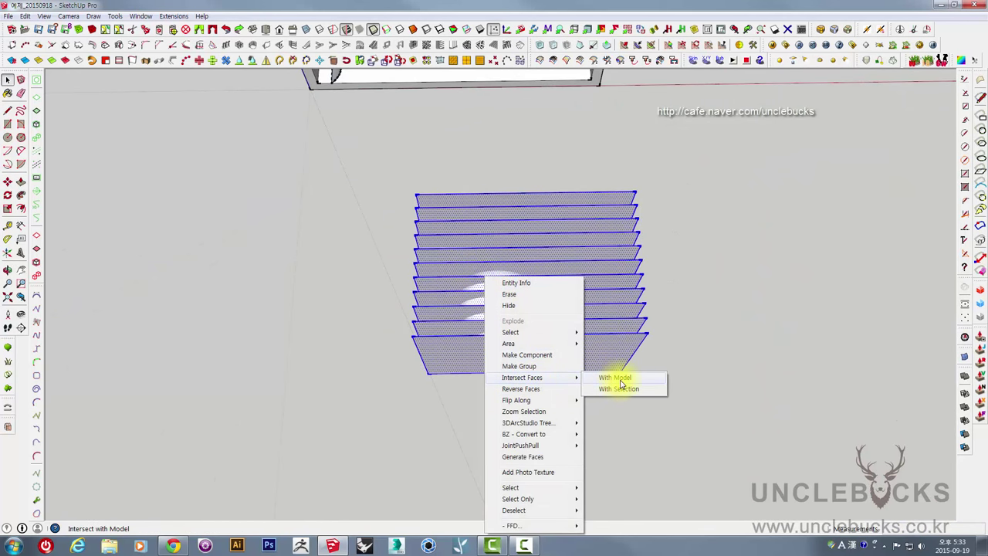
left_click(620, 380)
mouse_move(523, 347)
middle_mouse_down()
mouse_move(820, 275)
mouse_move(456, 170)
mouse_move(568, 309)
middle_mouse_up()
left_click(567, 308)
key("Delete")
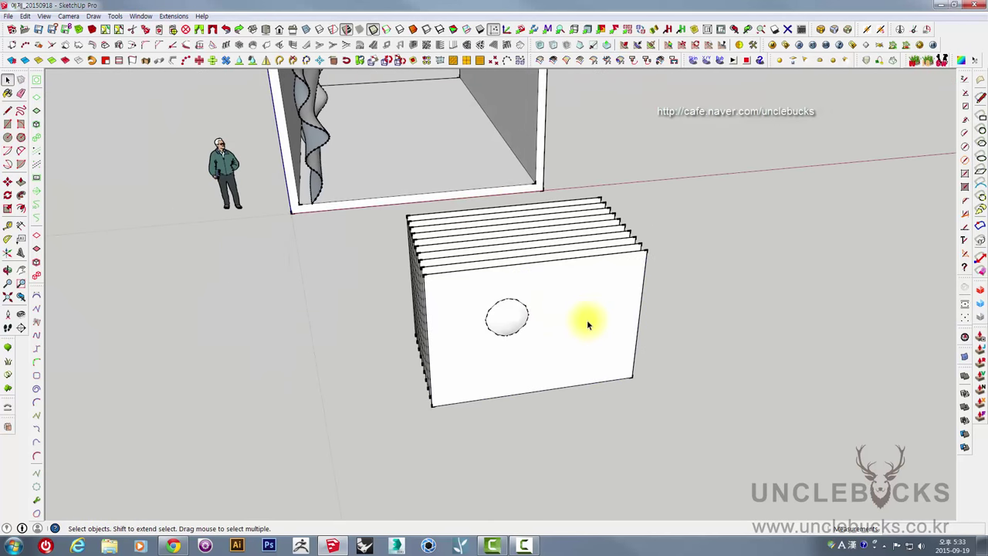
- Delete the remaining panel faces and the leftover slanted panel lines
scroll(589, 305, "up", 2)
mouse_move(648, 298)
middle_mouse_down()
mouse_move(617, 309)
mouse_move(679, 331)
mouse_move(685, 365)
middle_mouse_up()
left_click_drag(702, 442, 598, 124)
key("Delete")
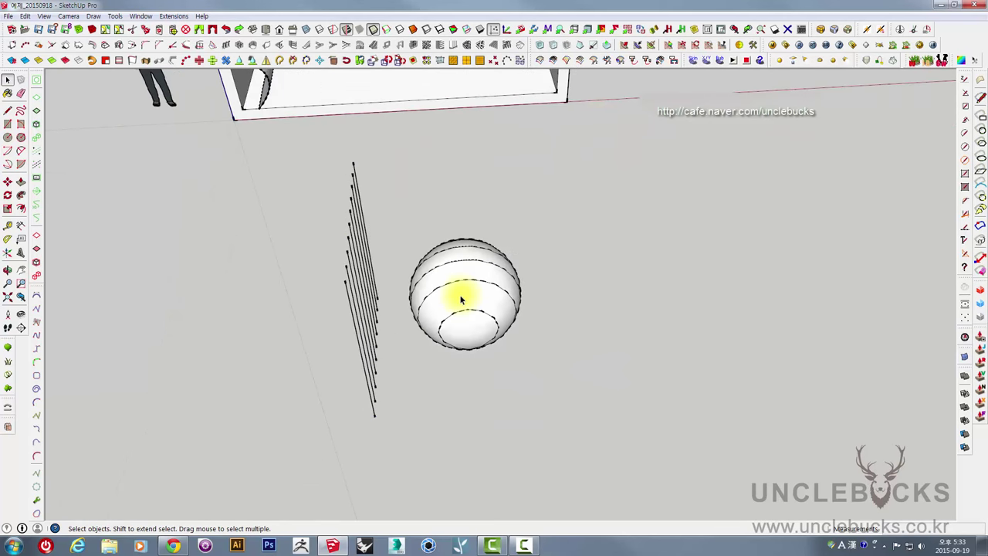
mouse_move(459, 287)
middle_mouse_down()
mouse_move(364, 348)
mouse_move(286, 136)
middle_mouse_up()
left_click_drag(290, 135, 378, 439)
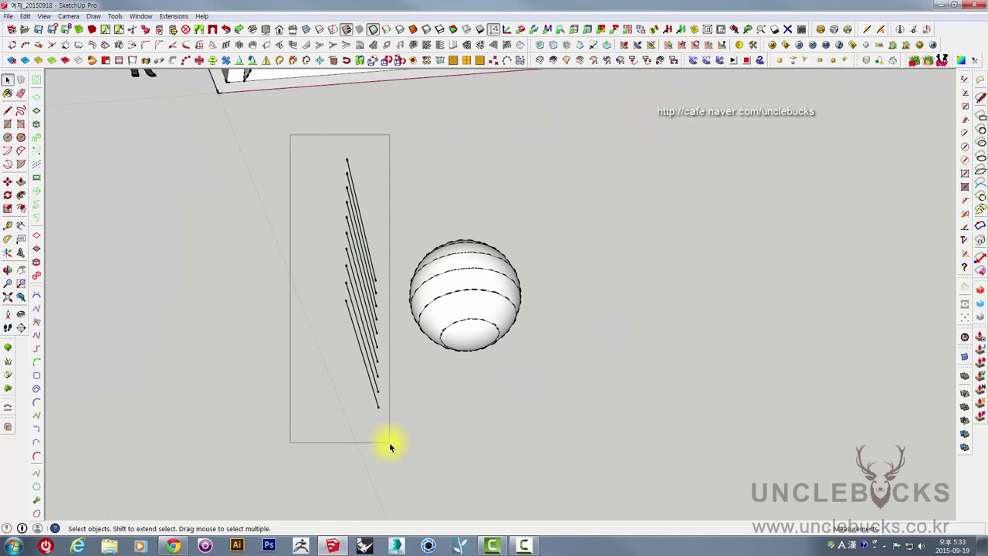
key("Delete")
- Delete the sphere's bottom cap and the band between slices, then check the cuts
scroll(412, 368, "up", 2)
middle_click_drag(412, 369, 546, 331)
left_click(529, 298)
left_click(490, 261)
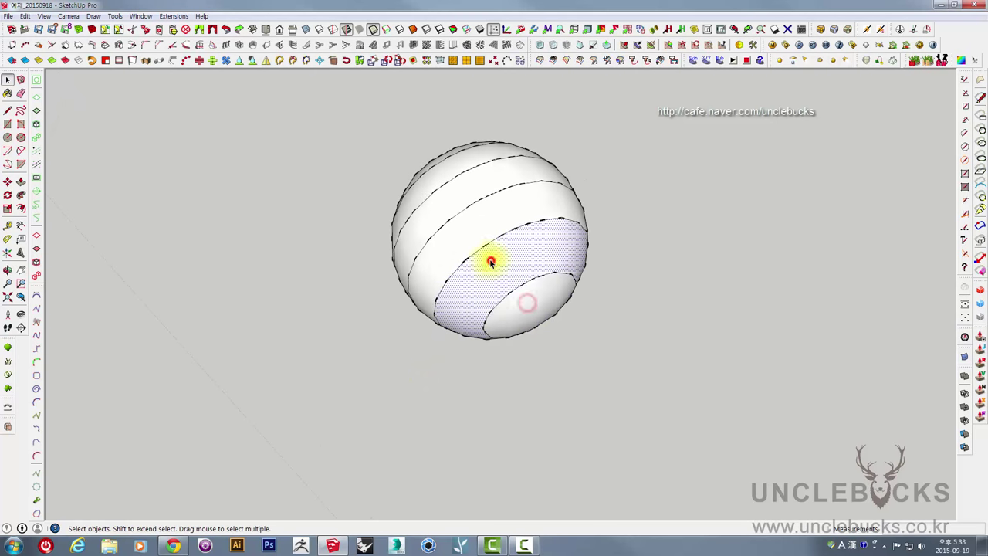
key("Delete")
mouse_move(502, 265)
middle_mouse_down()
mouse_move(690, 172)
mouse_move(686, 194)
mouse_move(529, 313)
middle_mouse_up()
mouse_move(471, 232)
middle_mouse_down()
mouse_move(441, 209)
mouse_move(396, 198)
mouse_move(429, 231)
middle_mouse_up()
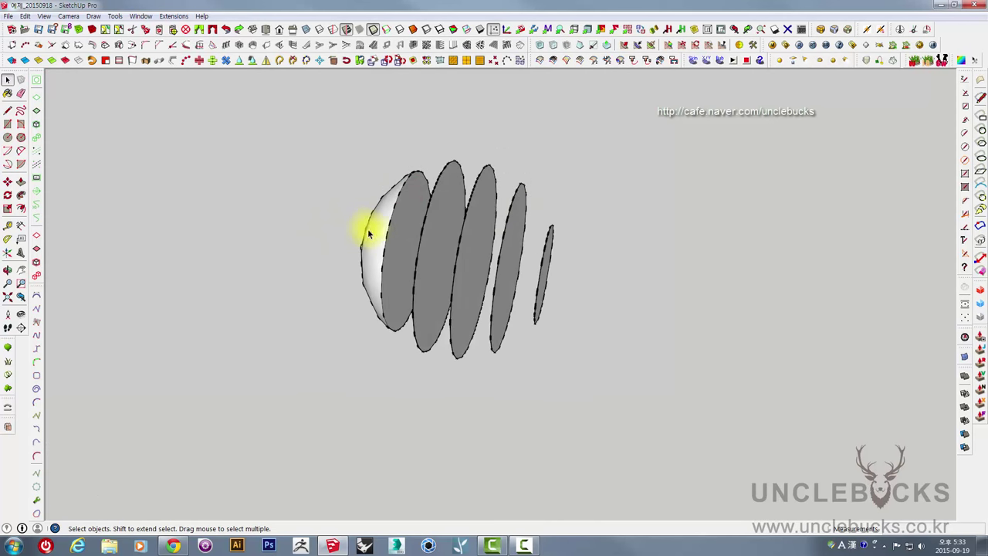
mouse_move(371, 254)
middle_mouse_down()
mouse_move(749, 209)
mouse_move(414, 372)
mouse_move(364, 282)
mouse_move(203, 223)
mouse_move(77, 360)
mouse_move(456, 300)
middle_mouse_up()
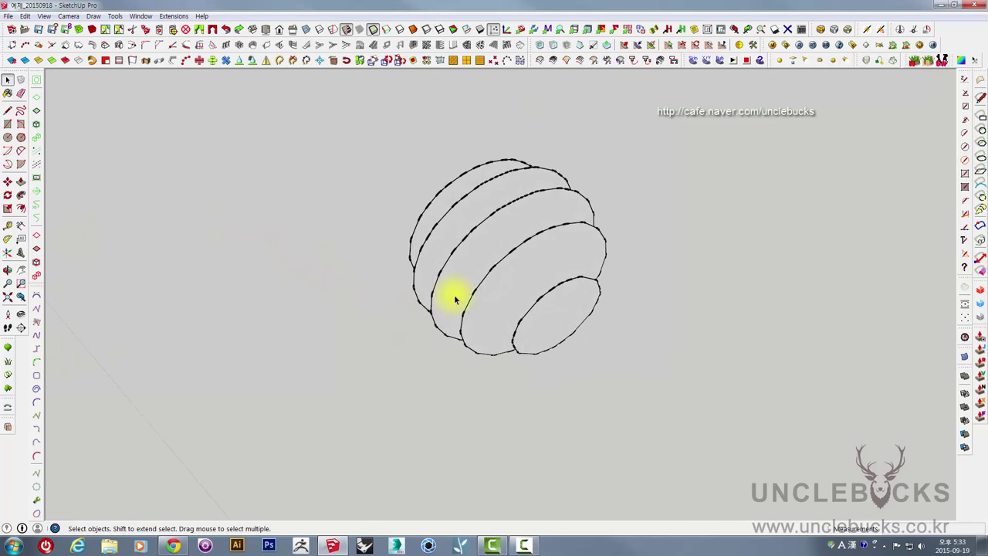
- Push/Pull the lowest disc 30 deep and repeat it on the next slices
middle_click_drag(540, 260, 564, 303)
key("p")
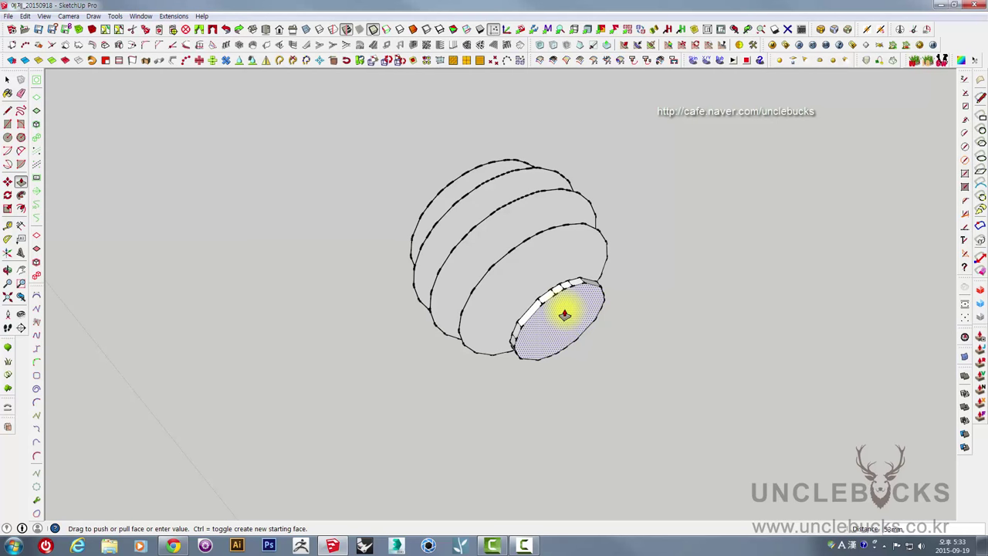
type("30")
key("Return")
double_click(566, 265)
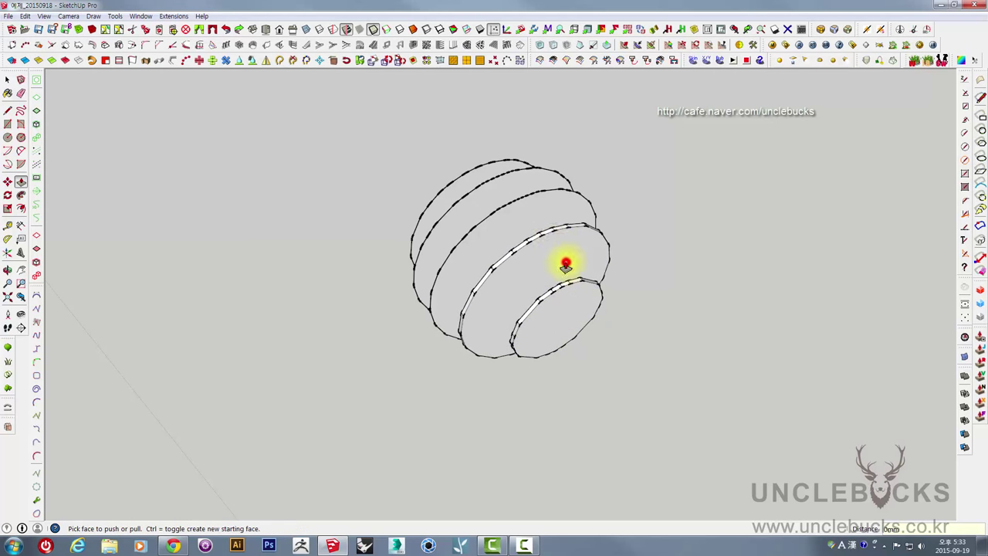
double_click(533, 219)
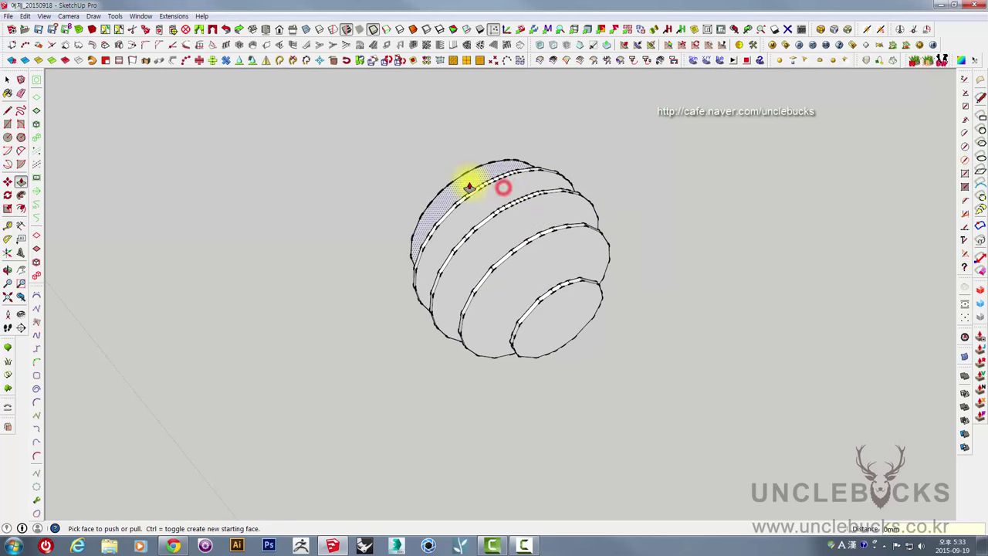
- Orbit around the ribbed sphere and select it to inspect the 30-deep ribs
mouse_move(470, 183)
middle_mouse_down()
mouse_move(326, 255)
mouse_move(512, 347)
mouse_move(221, 183)
mouse_move(502, 346)
mouse_move(631, 401)
middle_mouse_up()
key("space")
left_click_drag(657, 432, 379, 214)
mouse_move(379, 214)
middle_mouse_down()
mouse_move(578, 432)
mouse_move(657, 425)
middle_mouse_up()
left_click(663, 425)
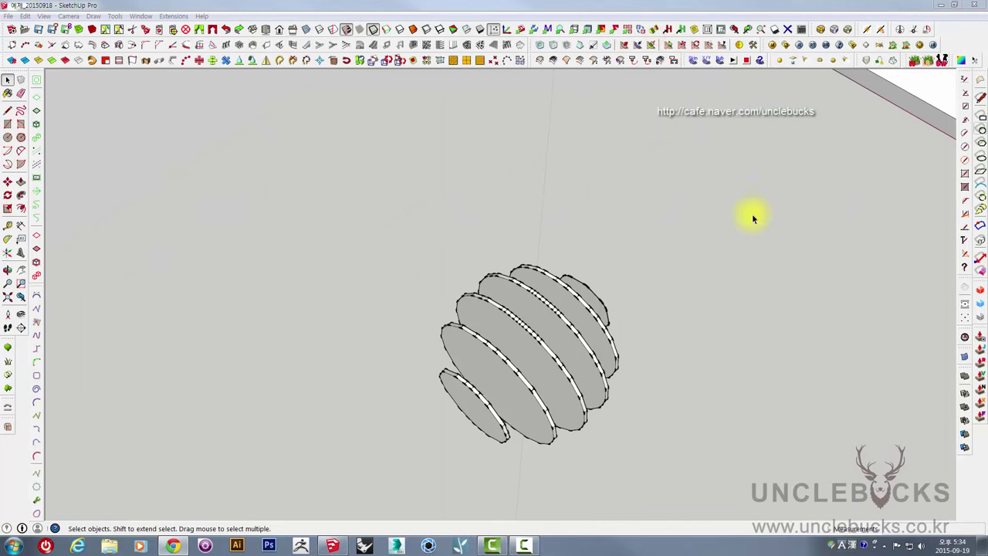
mouse_move(749, 214)
middle_mouse_down()
mouse_move(580, 165)
mouse_move(505, 117)
mouse_move(426, 220)
mouse_move(277, 177)
mouse_move(315, 388)
mouse_move(717, 342)
middle_mouse_up()
key("space")
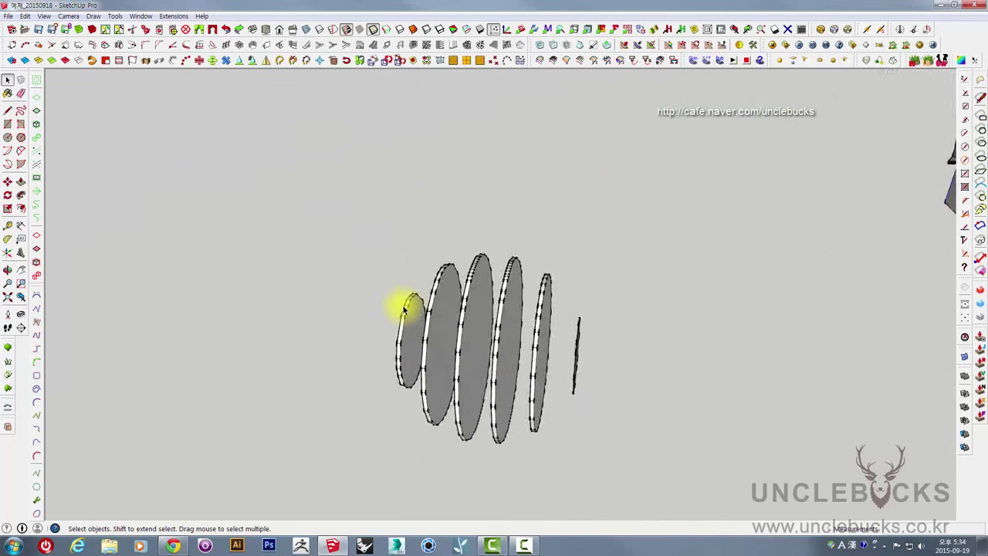
mouse_move(388, 308)
middle_mouse_down()
mouse_move(686, 381)
mouse_move(419, 273)
middle_mouse_up()
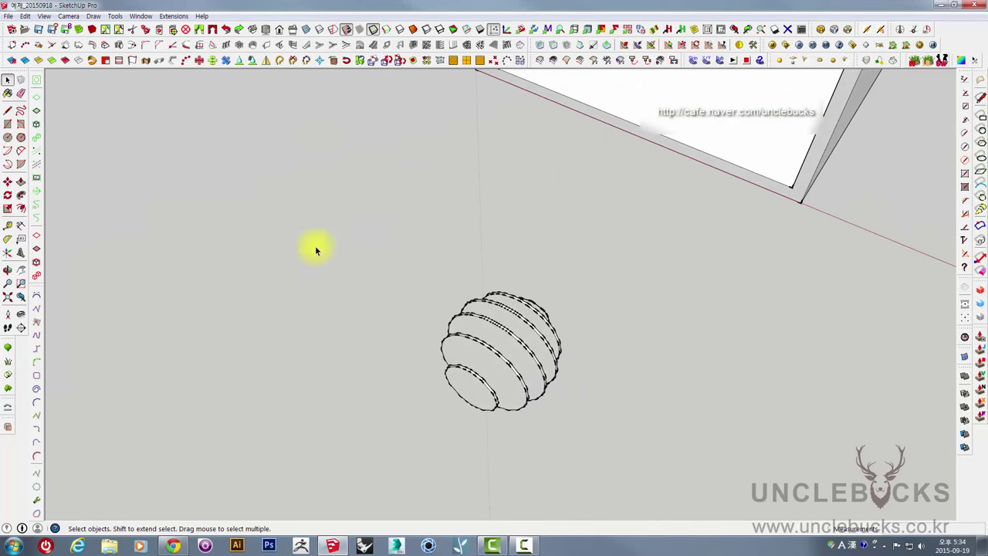
left_click_drag(338, 240, 624, 480)
scroll(622, 388, "down", 2)
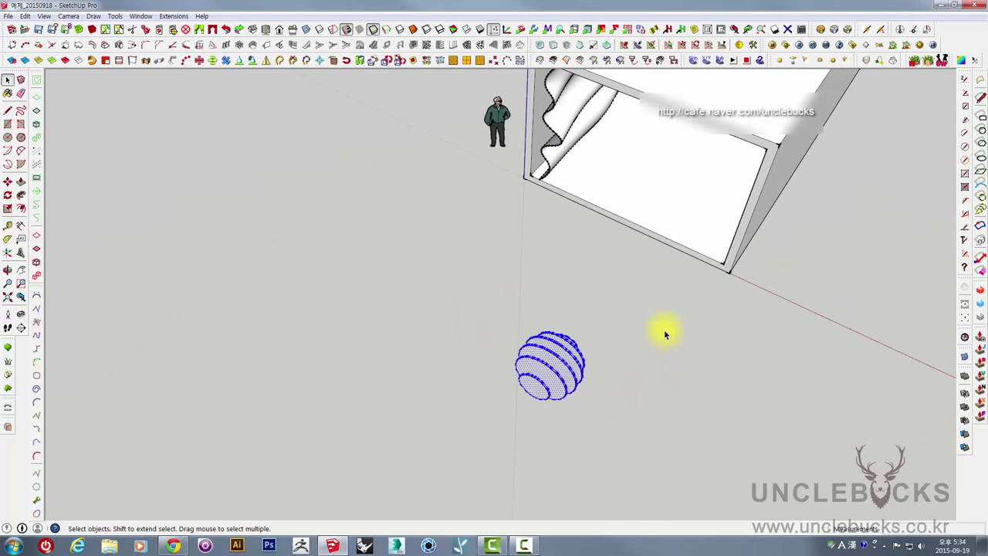
middle_click_drag(600, 191, 540, 432)
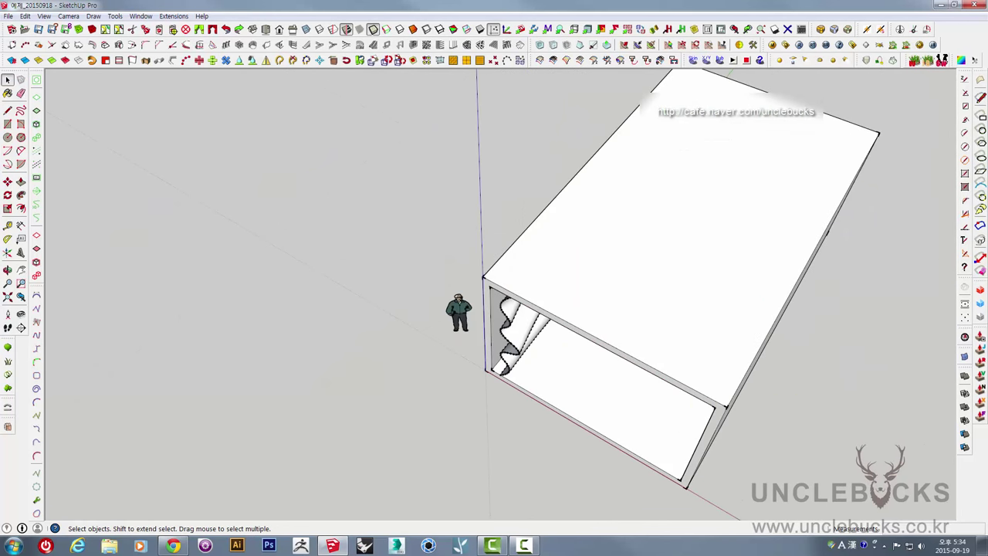
- Orbit to face the box's open end with the wavy wall seen edge-on
middle_click_drag(656, 433, 671, 373)
middle_click_drag(614, 397, 606, 214)
scroll(558, 214, "up", 2)
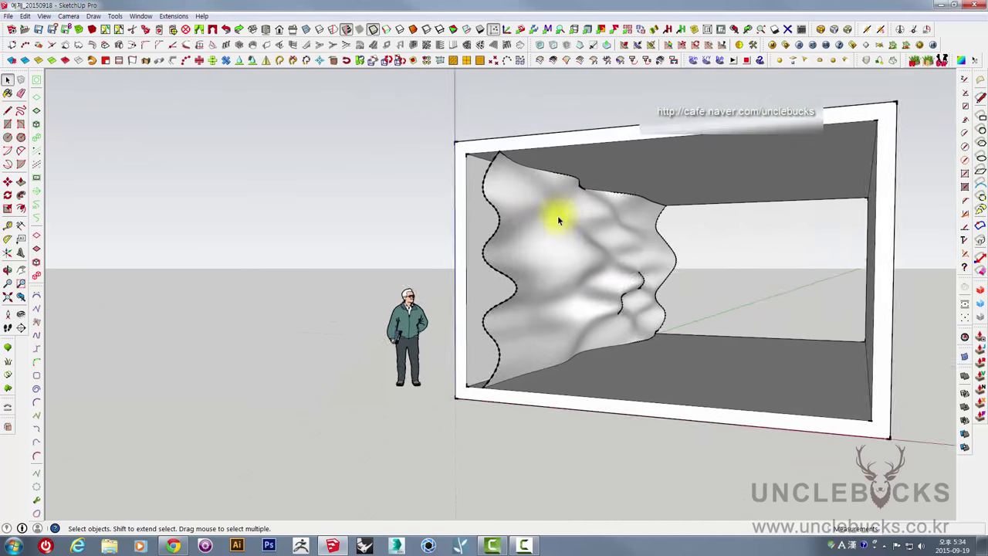
scroll(452, 247, "up", 2)
scroll(453, 247, "up", 1)
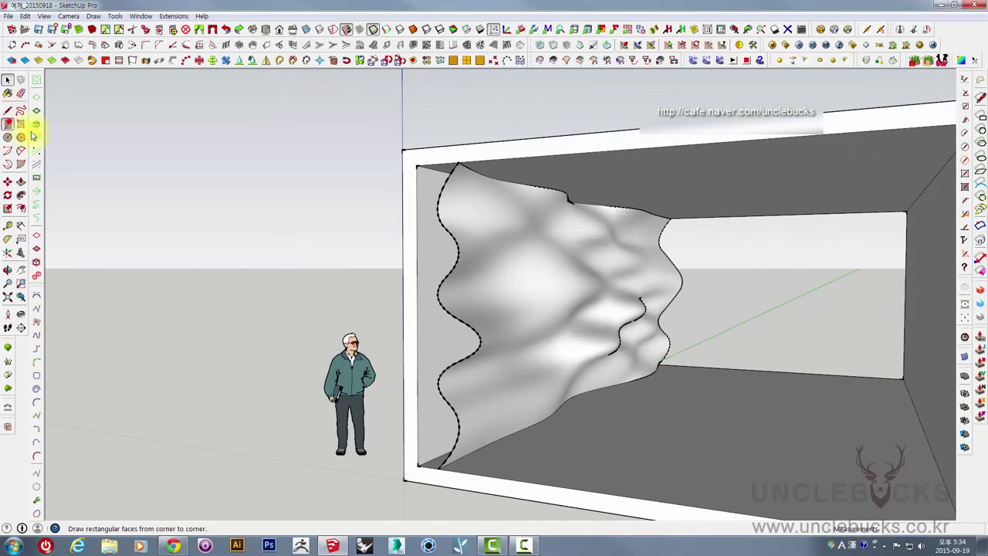
mouse_move(479, 262)
middle_mouse_down()
mouse_move(573, 283)
mouse_move(529, 274)
mouse_move(555, 270)
middle_mouse_up()
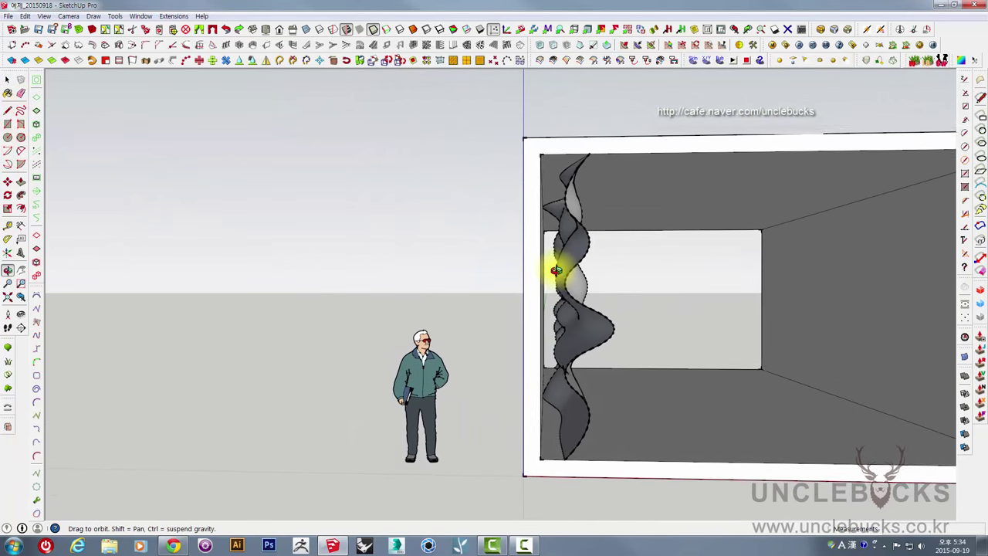
- Select the wavy wall
key("r")
scroll(551, 408, "up", 1)
scroll(547, 393, "up", 2)
scroll(540, 379, "up", 3)
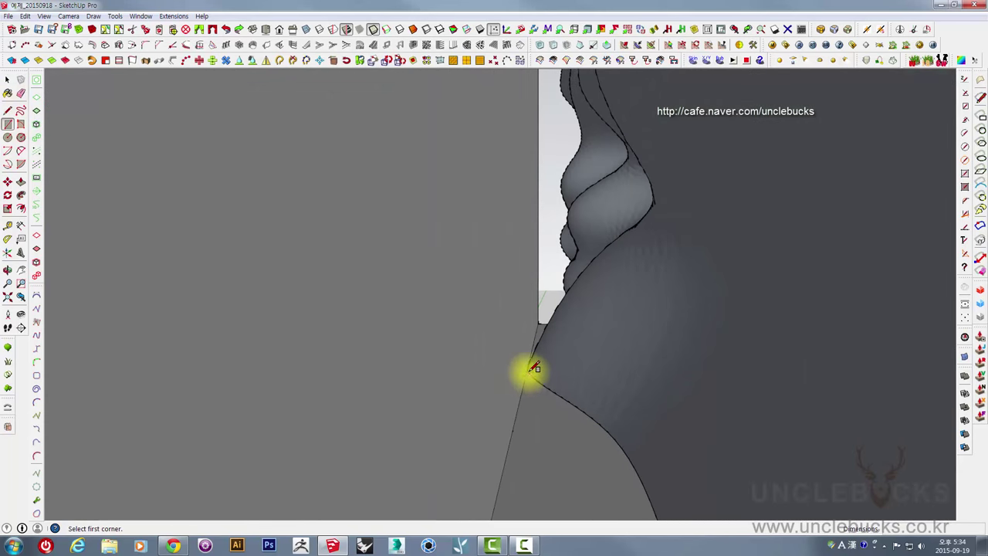
scroll(526, 367, "down", 3)
scroll(558, 353, "down", 3)
scroll(522, 397, "down", 2)
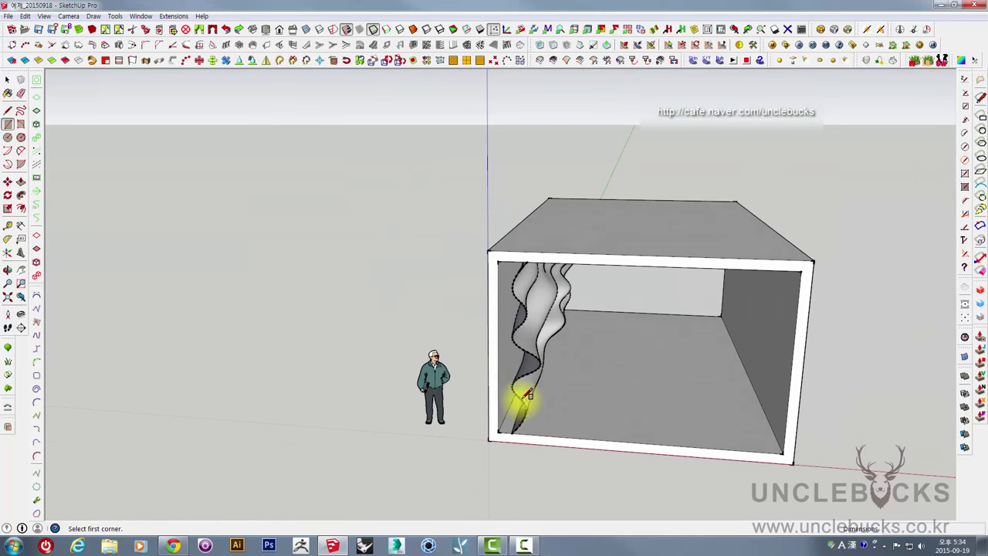
scroll(532, 344, "down", 1)
key("space")
left_click(540, 299)
scroll(532, 315, "up", 1)
scroll(485, 257, "up", 2)
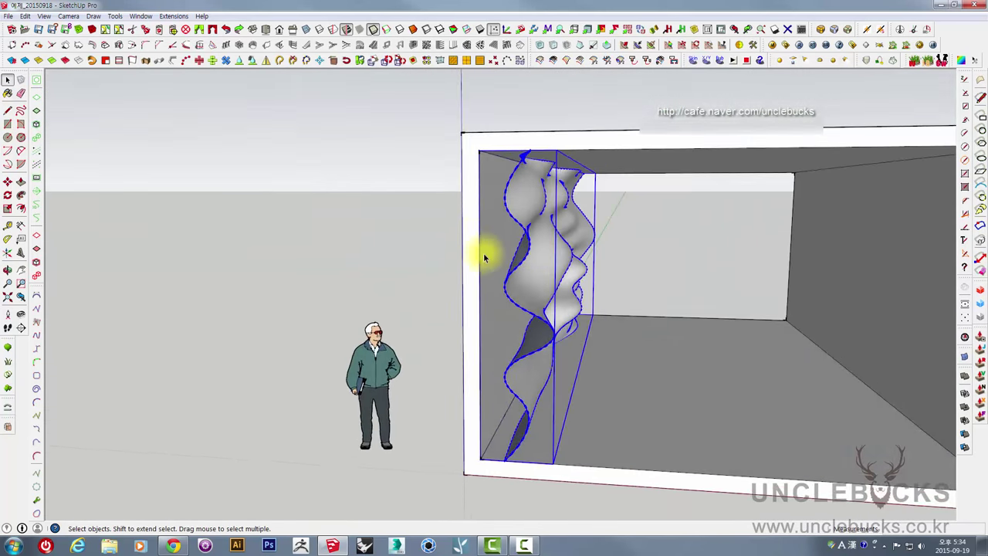
- Draw a rectangle from the box's top corner across the wavy wall's end
left_click(10, 125)
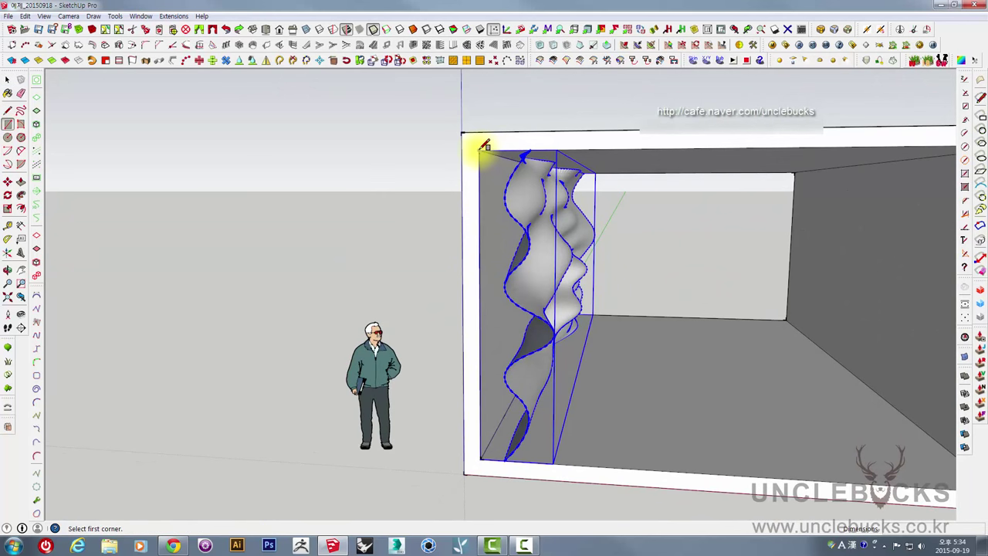
left_click(479, 150)
left_click(640, 466)
mouse_move(639, 466)
middle_mouse_down()
mouse_move(500, 371)
mouse_move(570, 318)
middle_mouse_up()
- Select and inspect the new rectangular face, then begin scaling the wavy wall from its side
key("space")
left_click(500, 368)
scroll(484, 179, "up", 3)
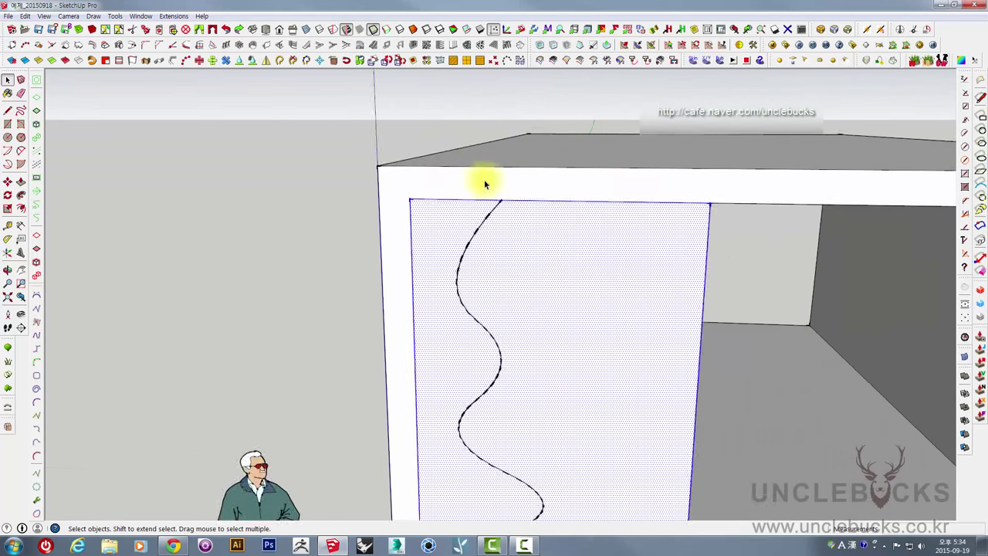
scroll(452, 172, "up", 1)
middle_click_drag(452, 172, 379, 170)
scroll(437, 186, "up", 3)
scroll(438, 173, "up", 1)
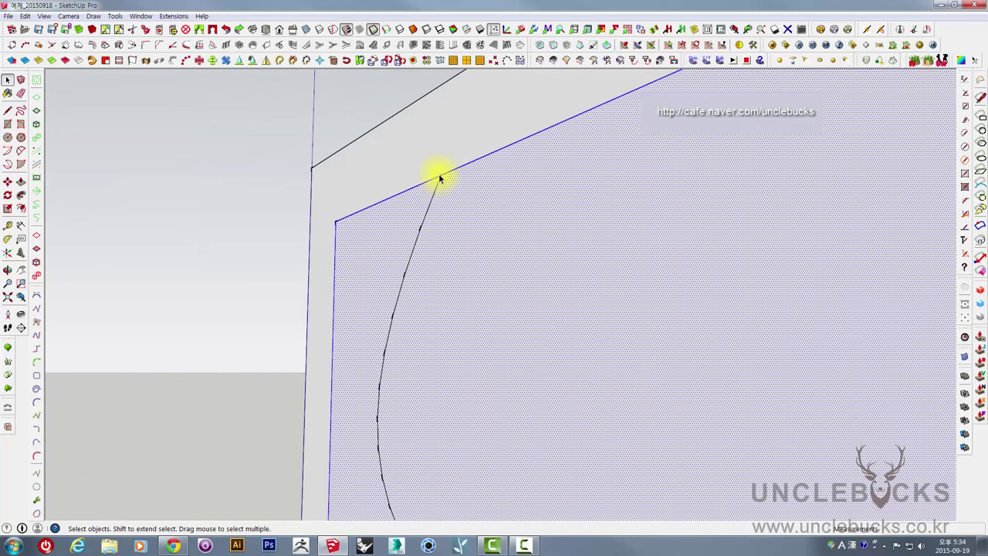
mouse_move(411, 244)
middle_mouse_down()
mouse_move(645, 249)
mouse_move(569, 388)
mouse_move(434, 313)
mouse_move(448, 201)
mouse_move(436, 223)
mouse_move(458, 197)
mouse_move(441, 198)
middle_mouse_up()
scroll(440, 202, "up", 2)
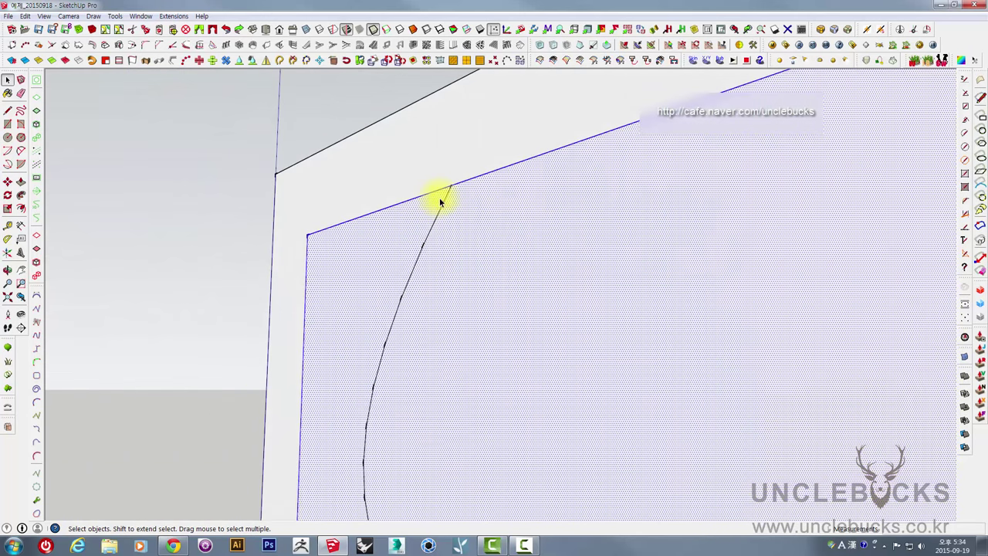
scroll(448, 224, "down", 2)
scroll(672, 375, "down", 3)
scroll(685, 380, "down", 3)
mouse_move(685, 379)
middle_mouse_down()
mouse_move(628, 396)
mouse_move(522, 386)
middle_mouse_up()
key("s")
left_click_drag(521, 395, 517, 396)
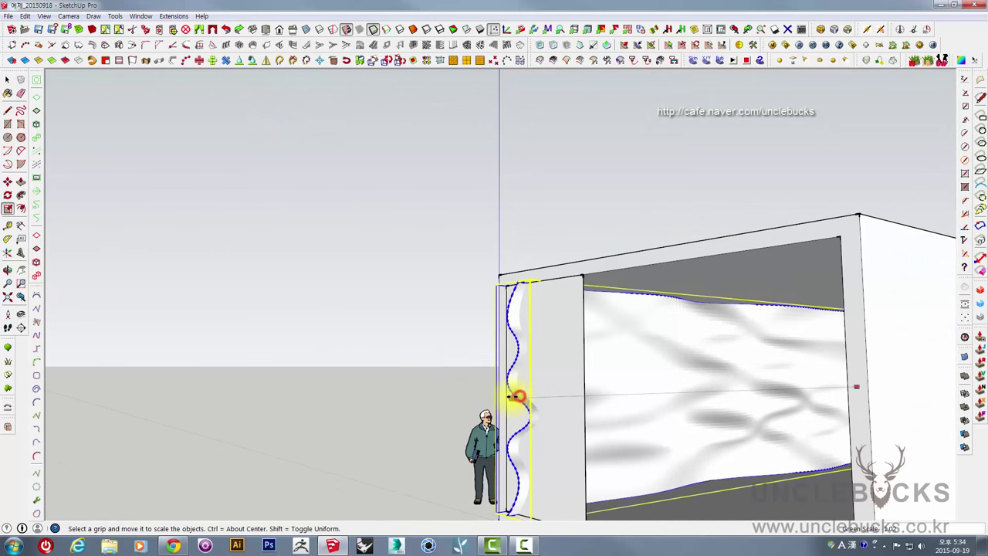
- Remove the extruded wavy shape with Ctrl+Z and clear the selection
scroll(527, 293, "up", 3)
mouse_move(529, 282)
middle_mouse_down()
mouse_move(789, 371)
mouse_move(698, 385)
mouse_move(708, 314)
middle_mouse_up()
key("space")
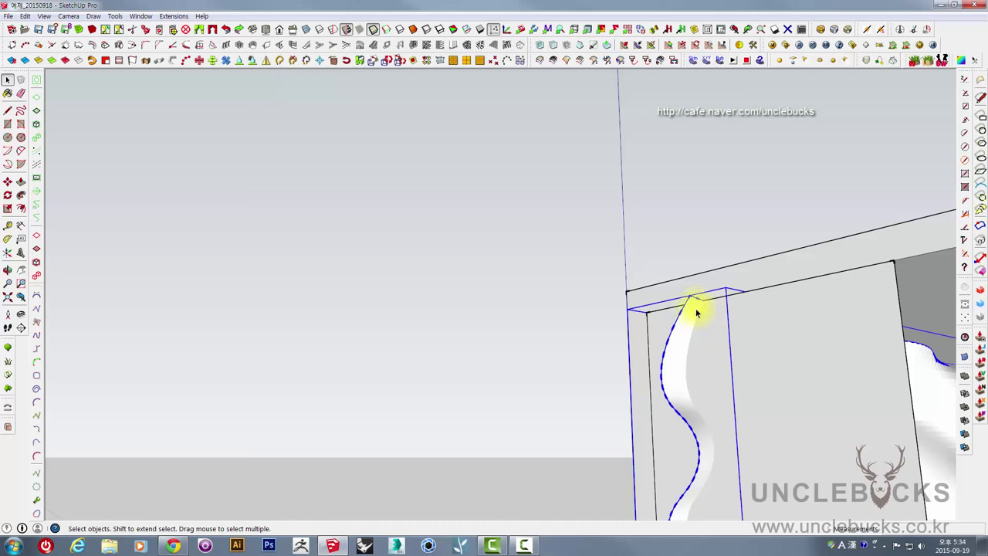
mouse_move(687, 369)
middle_mouse_down()
mouse_move(662, 342)
mouse_move(675, 221)
middle_mouse_up()
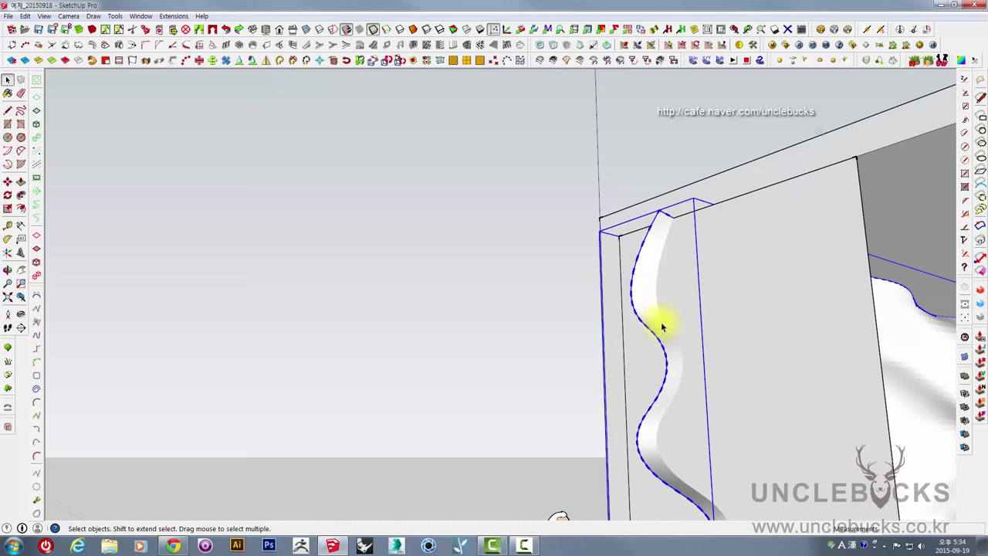
key("ctrl+z")
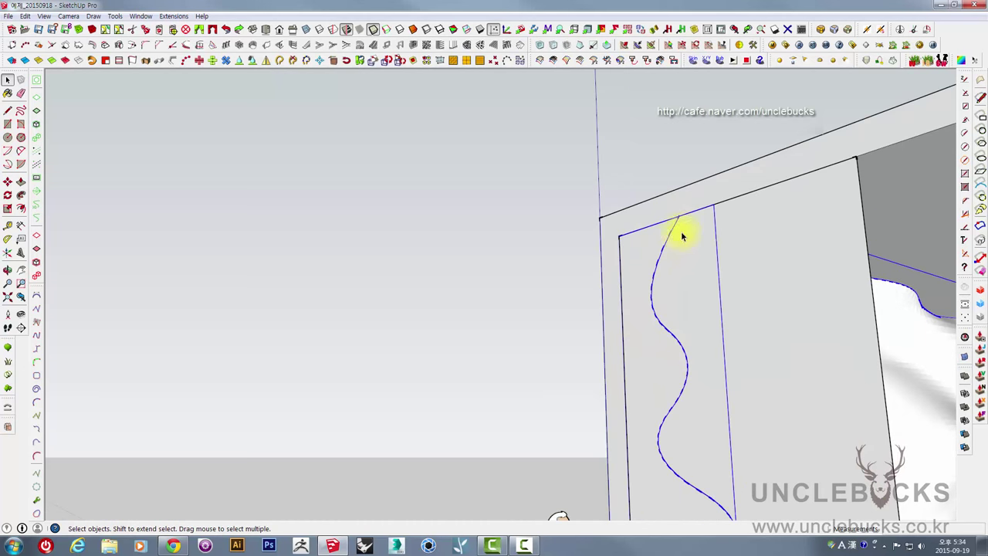
left_click(482, 317)
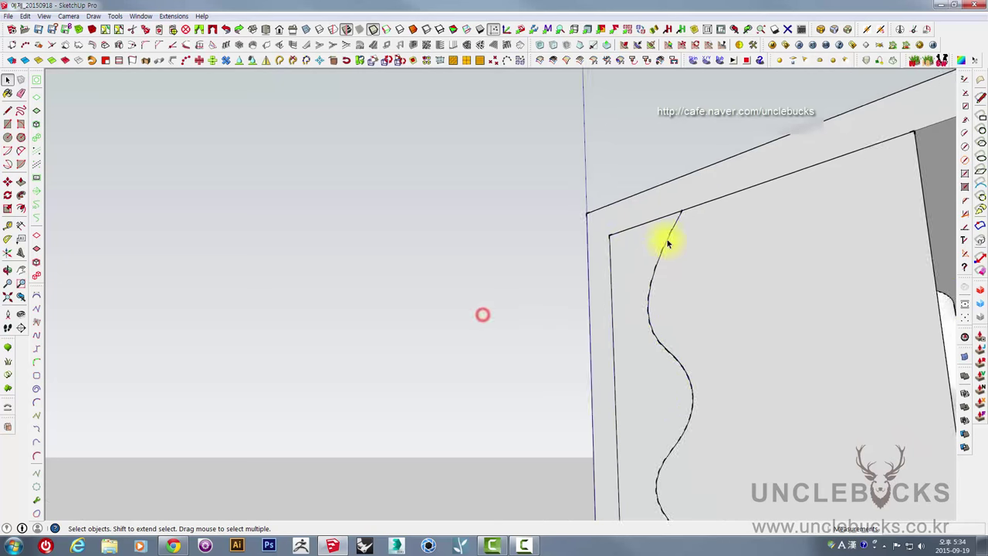
- Select the end panel face and inspect the remaining flat wavy curve
scroll(679, 205, "up", 6)
mouse_move(683, 192)
middle_mouse_down()
mouse_move(396, 230)
mouse_move(425, 224)
mouse_move(564, 264)
middle_mouse_up()
scroll(566, 269, "up", 2)
scroll(566, 273, "up", 2)
scroll(564, 274, "down", 2)
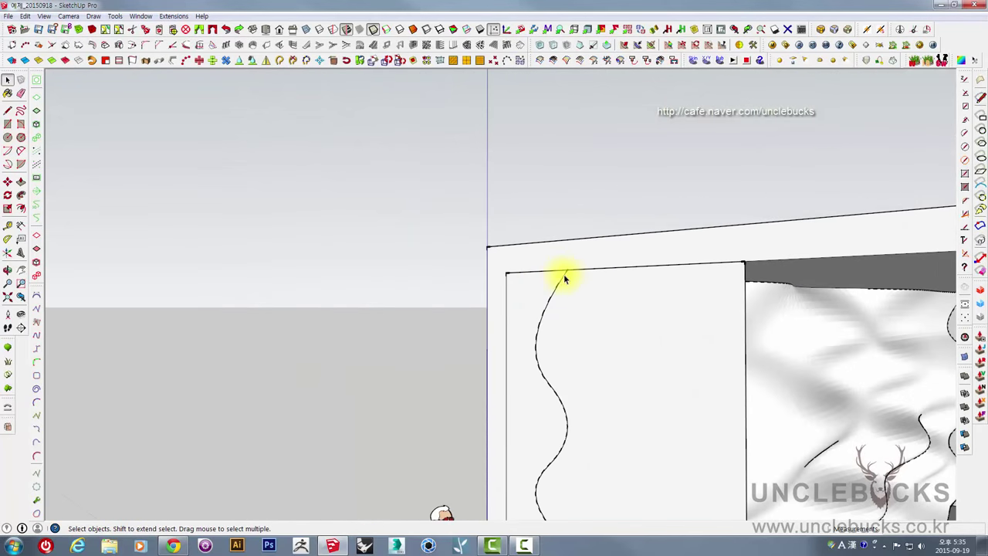
scroll(575, 284, "up", 2)
left_click(586, 291)
scroll(567, 274, "up", 2)
scroll(564, 273, "up", 1)
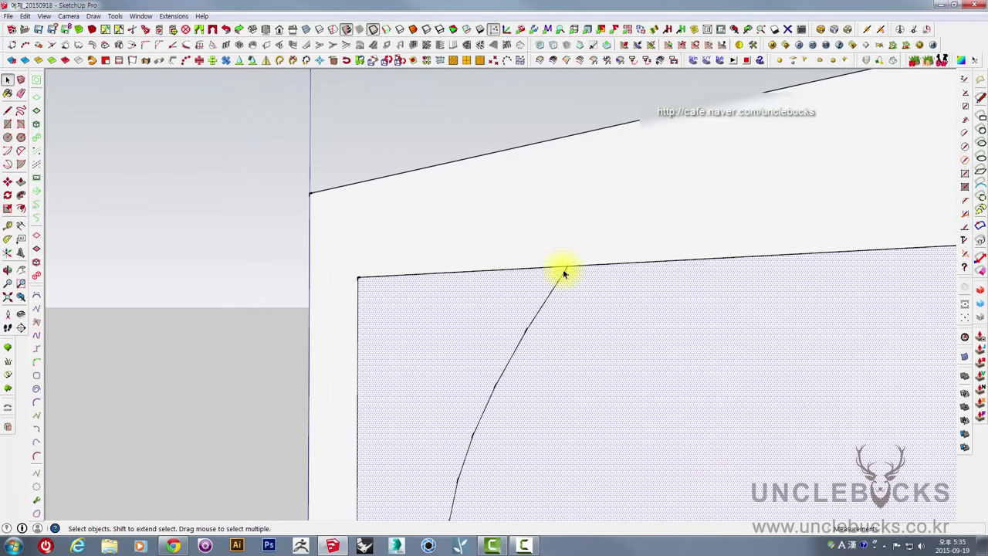
scroll(588, 244, "down", 2)
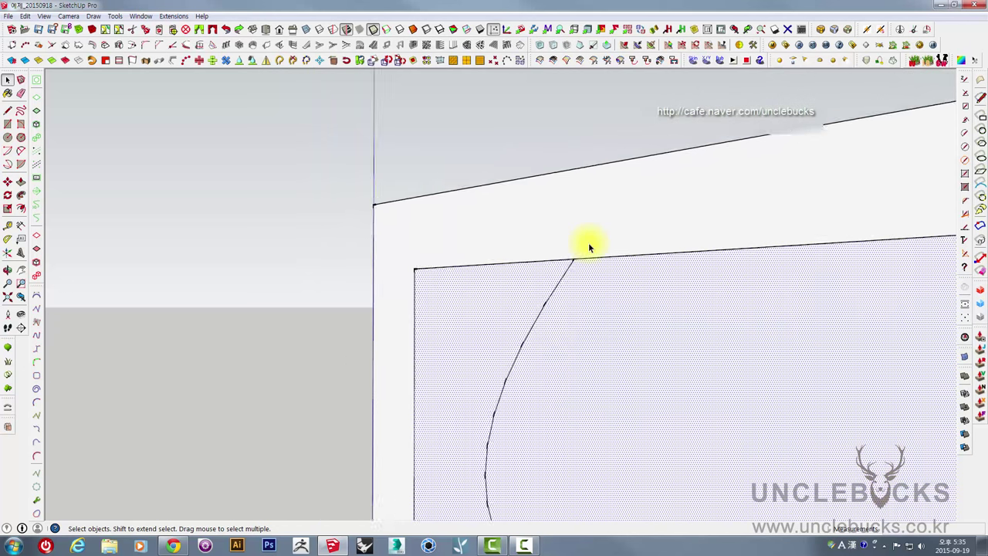
scroll(587, 242, "down", 2)
scroll(587, 246, "down", 1)
scroll(575, 236, "down", 1)
mouse_move(571, 228)
middle_mouse_down()
mouse_move(568, 320)
mouse_move(512, 441)
middle_mouse_up()
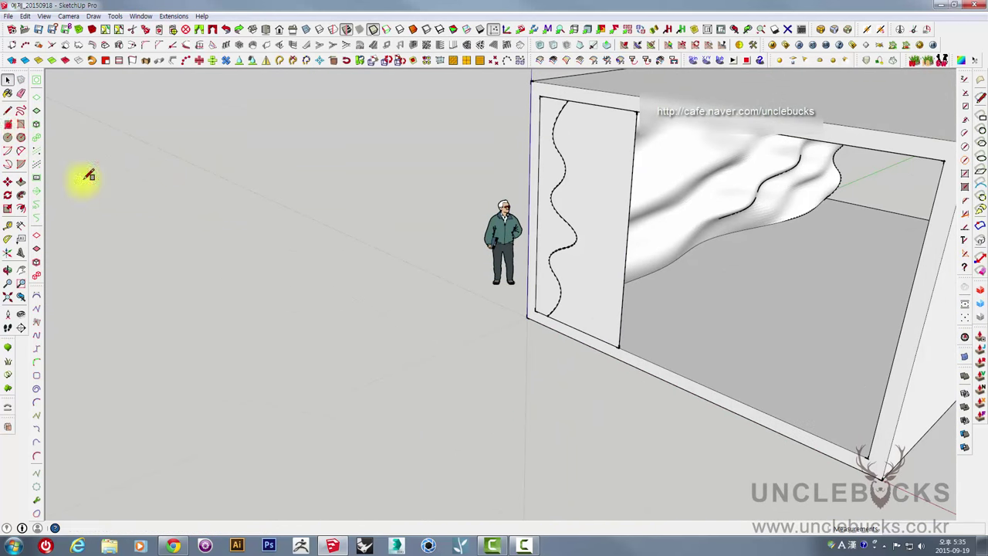
- Draw a large rectangular face on the empty ground beside the box and select it
left_click(242, 302)
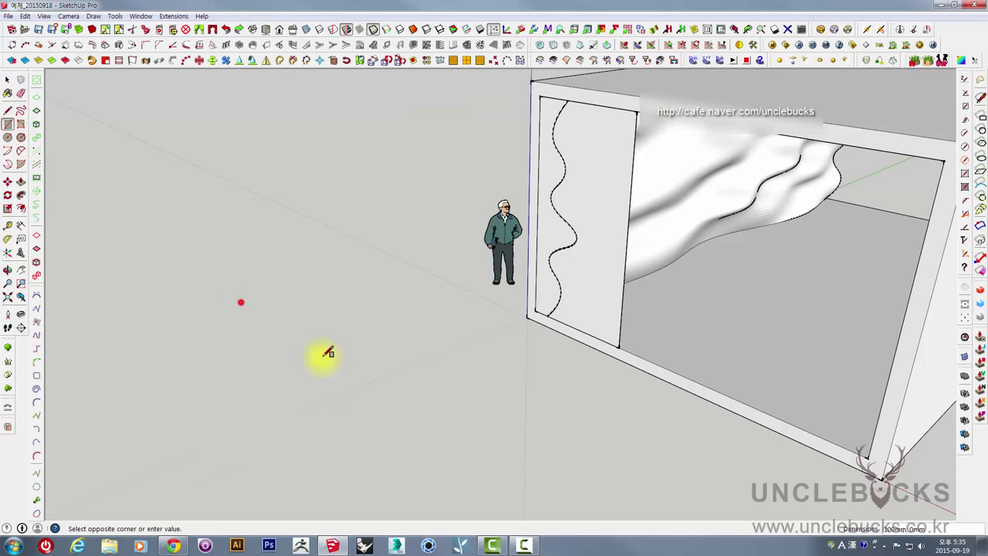
mouse_move(193, 489)
middle_mouse_down()
mouse_move(304, 432)
mouse_move(360, 447)
middle_mouse_up()
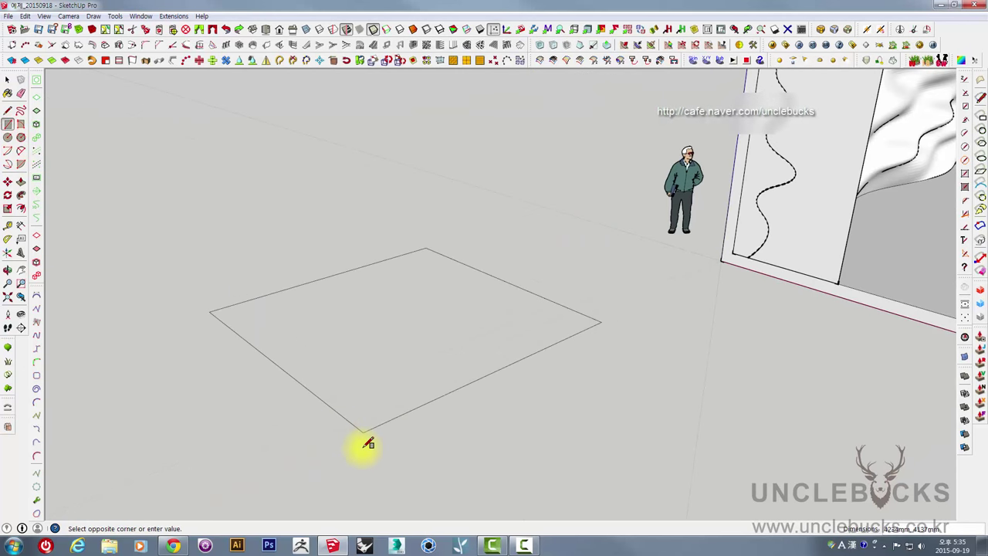
left_click(370, 444)
key("space")
mouse_move(480, 360)
middle_mouse_down()
mouse_move(448, 375)
mouse_move(483, 280)
middle_mouse_up()
left_click(448, 372)
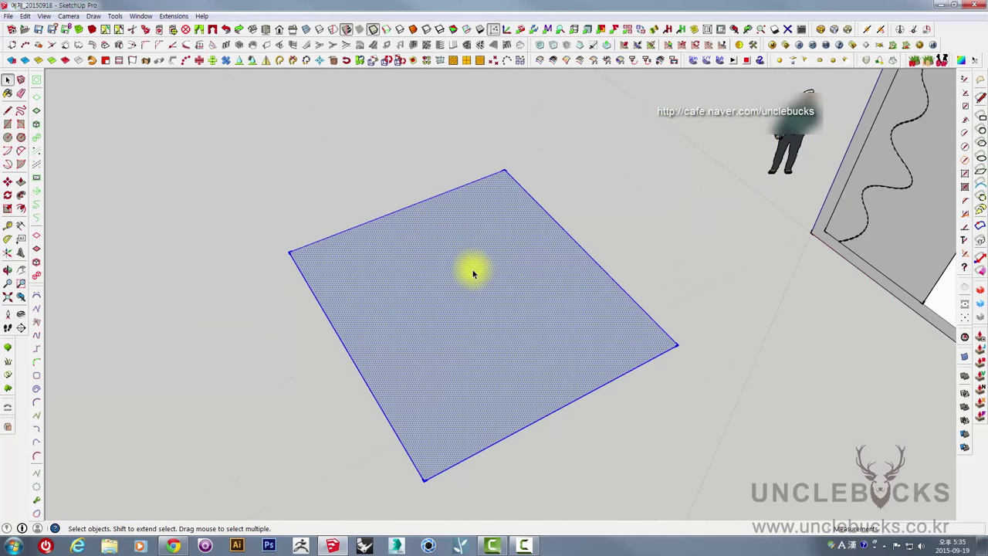
- Draw a small narrow rectangle above the large face and select it with its edges
left_click(8, 127)
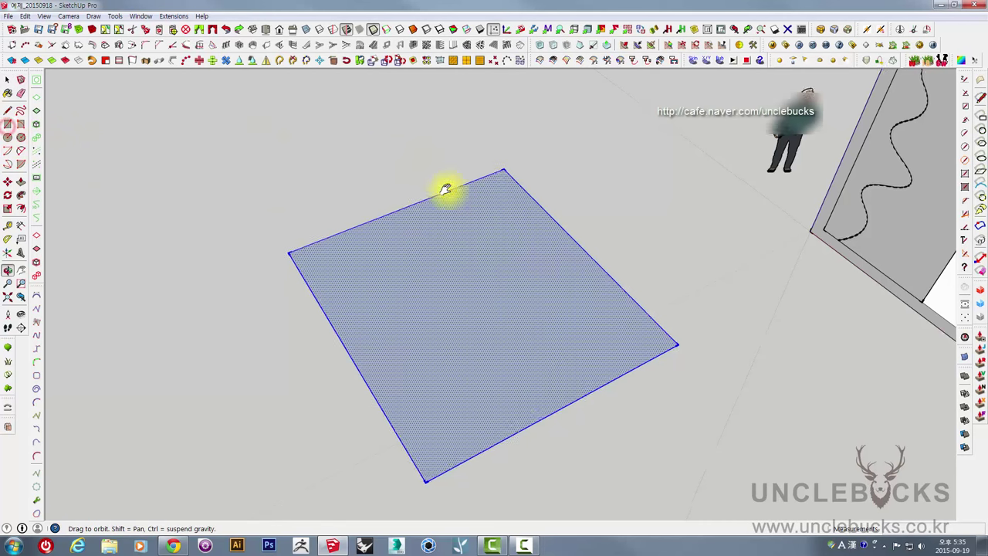
middle_click_drag(398, 152, 434, 243)
left_click(371, 203)
left_click(568, 222)
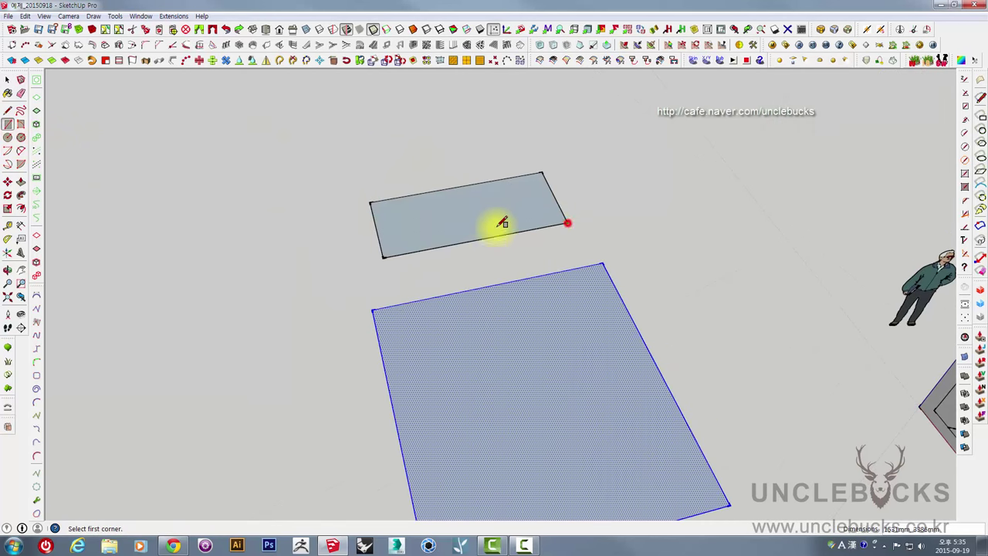
key("space")
double_click(478, 221)
- Rotate the narrow rectangle 90° about its end so it stands upright
key("q")
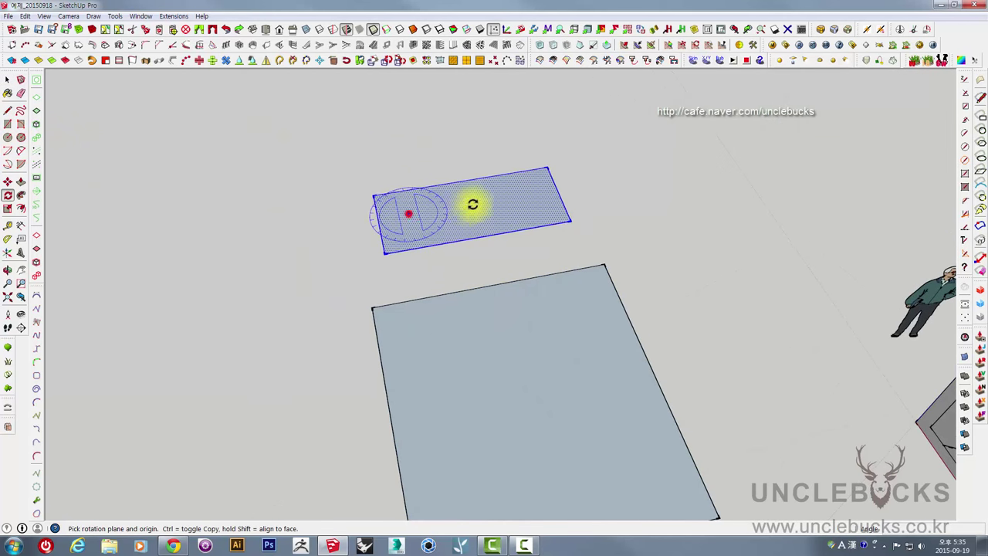
middle_click_drag(448, 211, 347, 223)
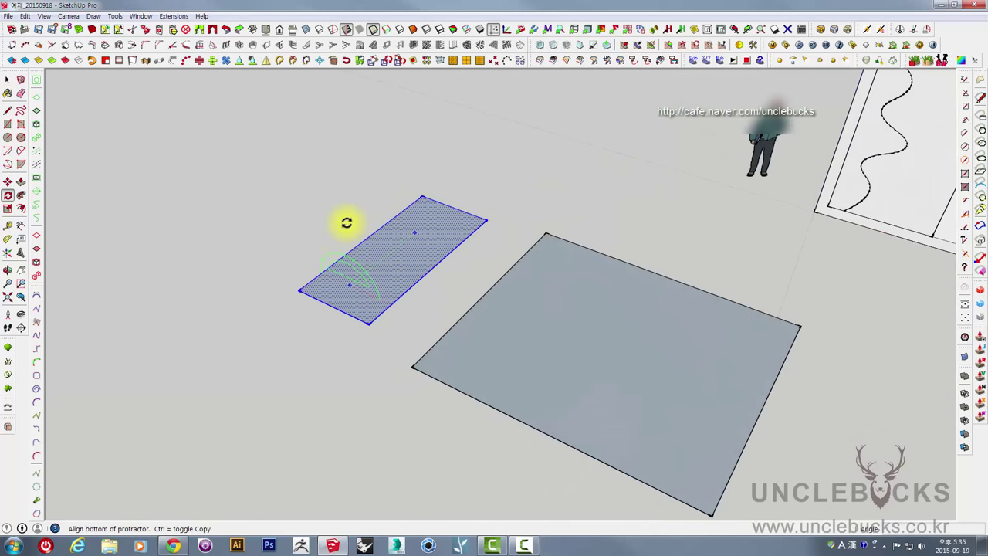
left_click(283, 245)
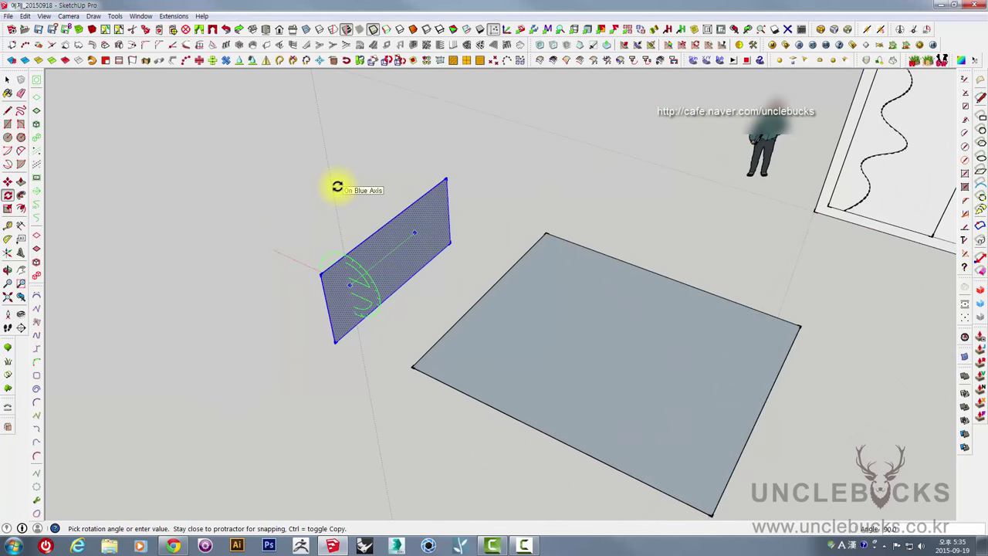
left_click(337, 187)
- Move the upright rectangle so it passes through the middle of the large face
key("space")
middle_click_drag(375, 335, 375, 364)
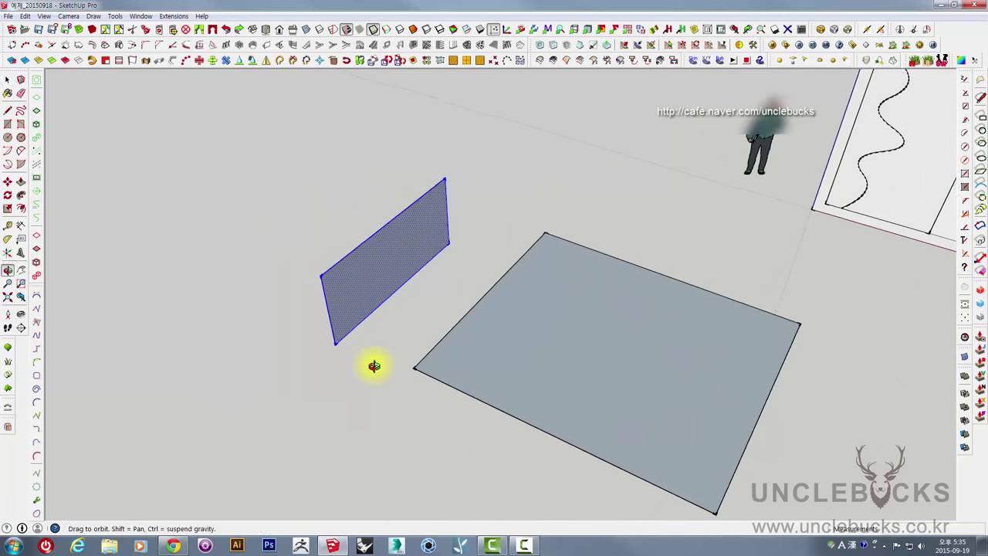
key("m")
left_click(301, 384)
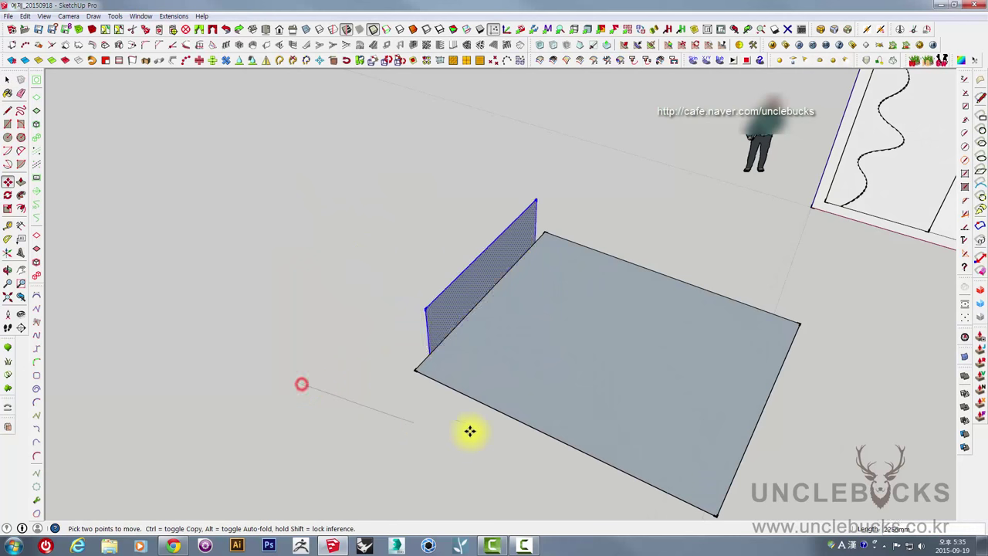
left_click(488, 478)
mouse_move(533, 386)
middle_mouse_down()
mouse_move(533, 372)
mouse_move(403, 360)
middle_mouse_up()
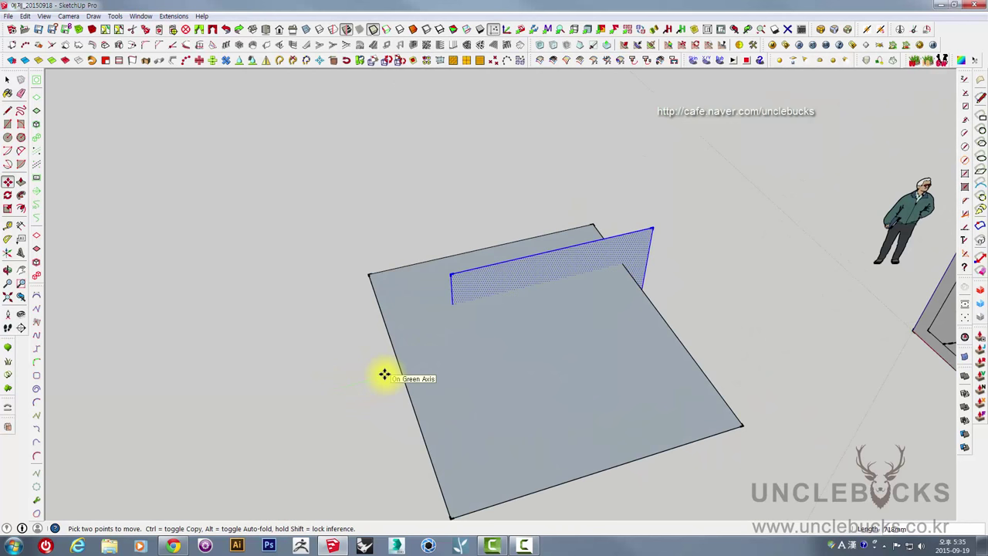
left_click(274, 396)
scroll(345, 347, "up", 1)
left_click(362, 325)
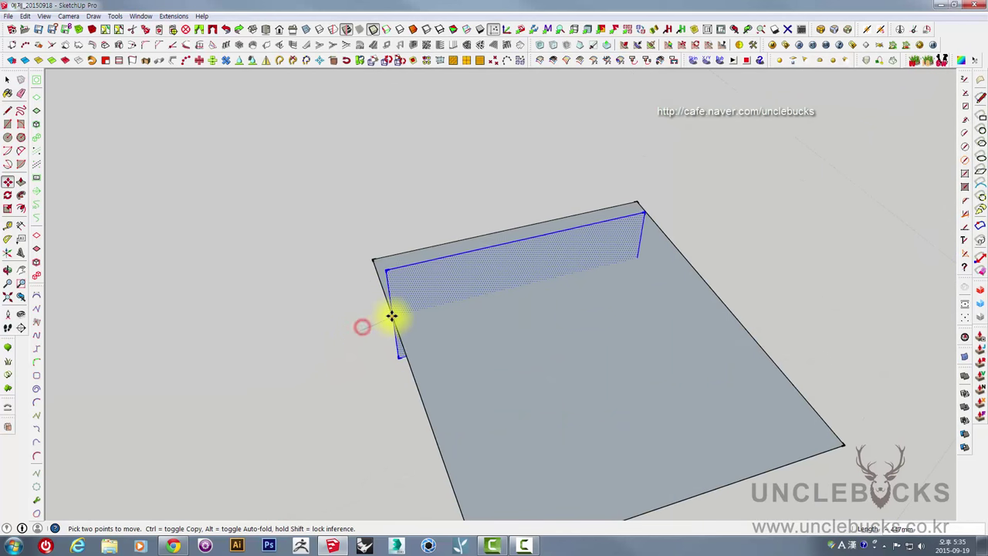
middle_click_drag(416, 304, 443, 335)
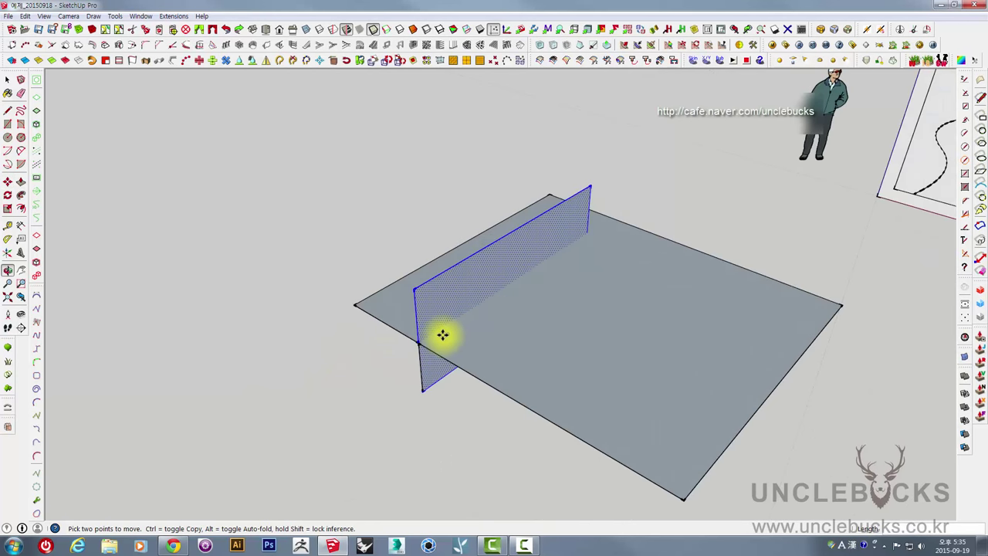
scroll(400, 348, "up", 3)
key("space")
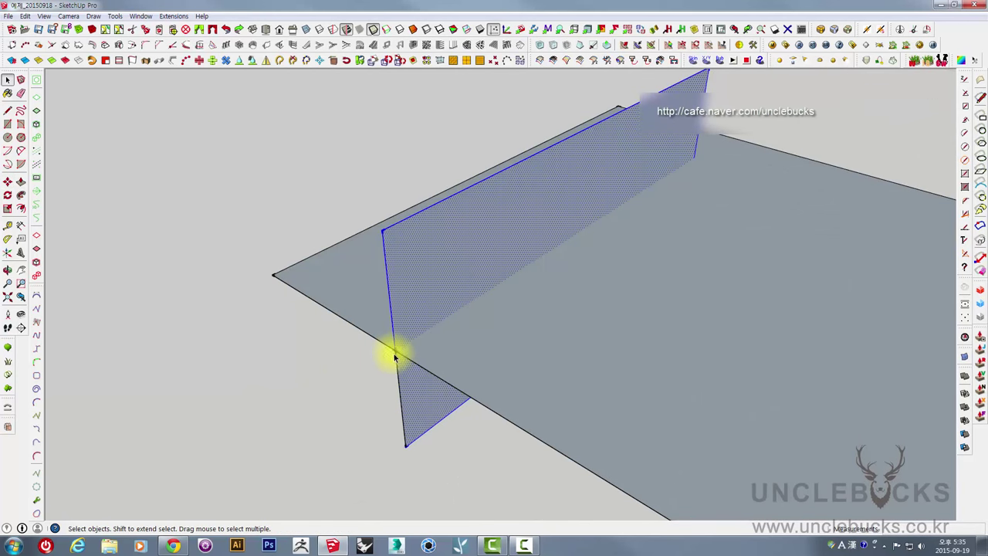
- Stretch the upright plate's right edge out to the large face's corner
mouse_move(439, 335)
middle_mouse_down()
mouse_move(371, 347)
mouse_move(346, 340)
mouse_move(400, 268)
mouse_move(289, 311)
mouse_move(452, 287)
mouse_move(531, 227)
mouse_move(447, 439)
mouse_move(523, 187)
middle_mouse_up()
mouse_move(518, 147)
left_mouse_down()
mouse_move(624, 379)
mouse_move(641, 440)
left_mouse_up()
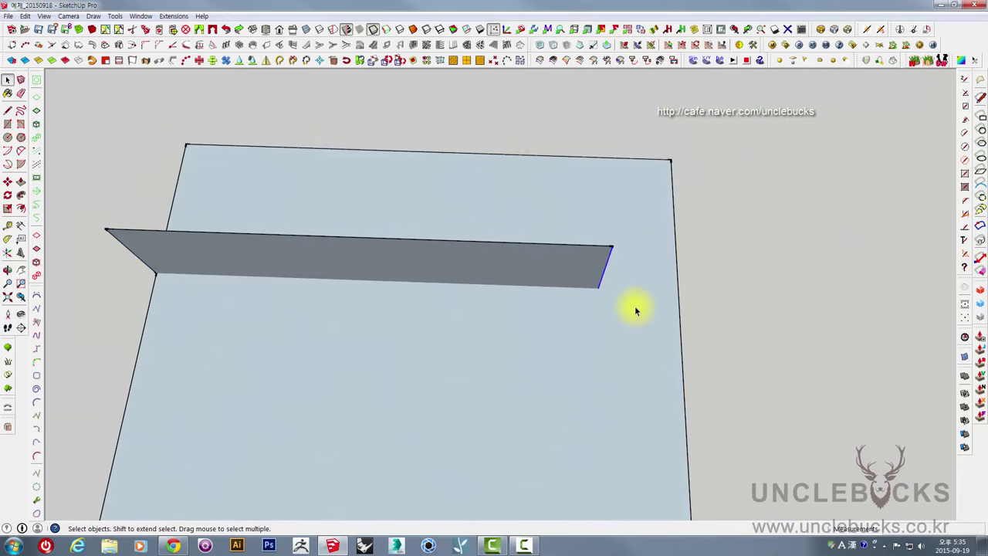
key("m")
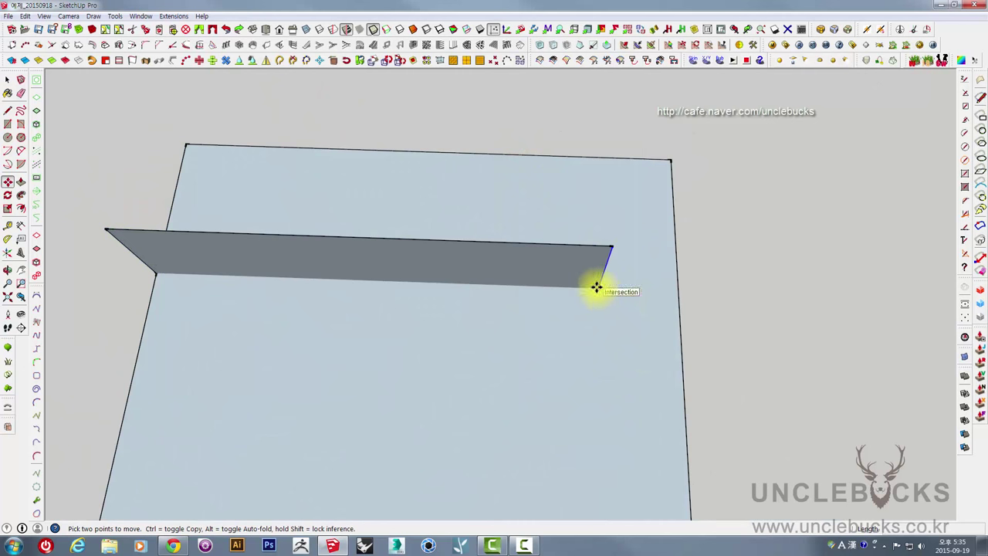
left_click(596, 288)
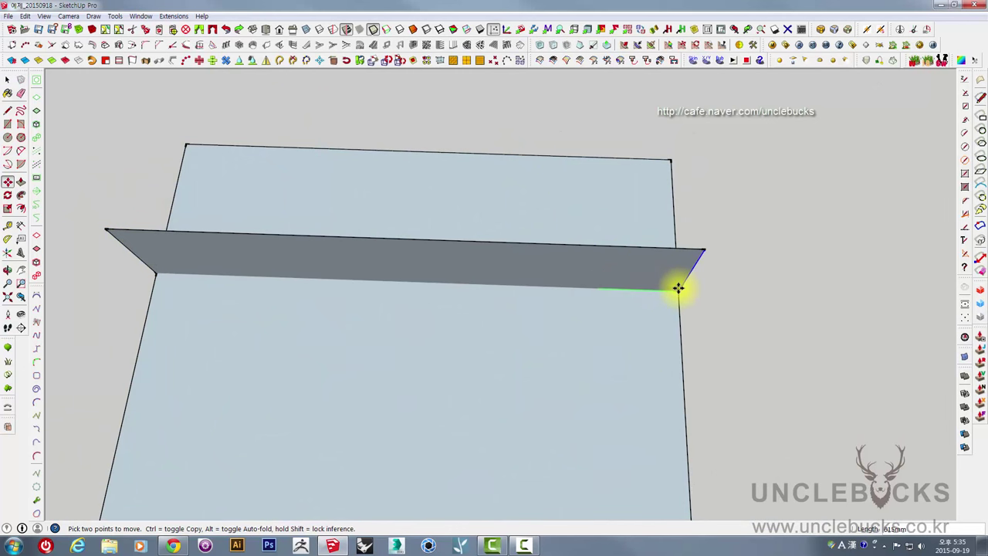
left_click(668, 159)
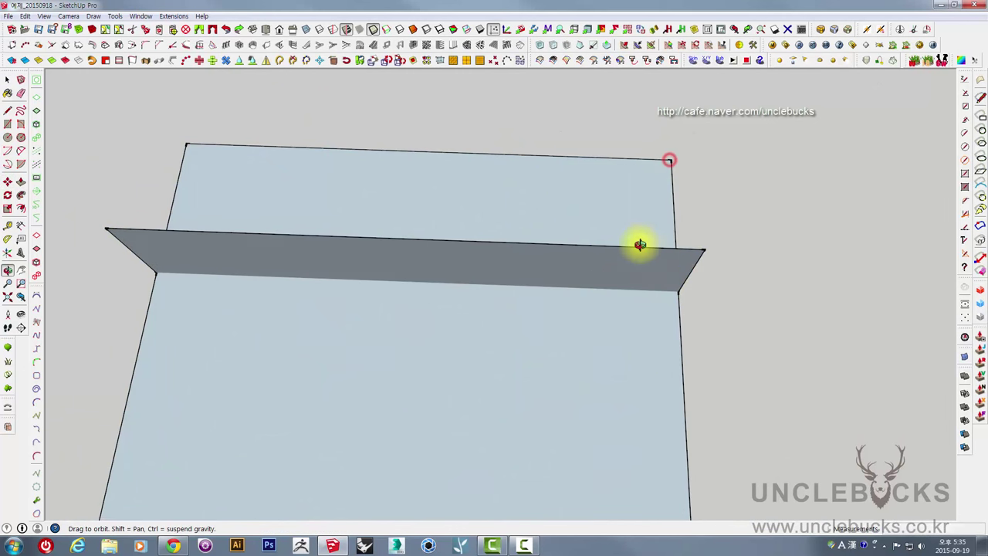
- Zoom out to a wider view and window-select the whole practice plate
mouse_move(639, 244)
middle_mouse_down()
mouse_move(347, 116)
mouse_move(753, 154)
middle_mouse_up()
key("space")
middle_click_drag(562, 390, 626, 311)
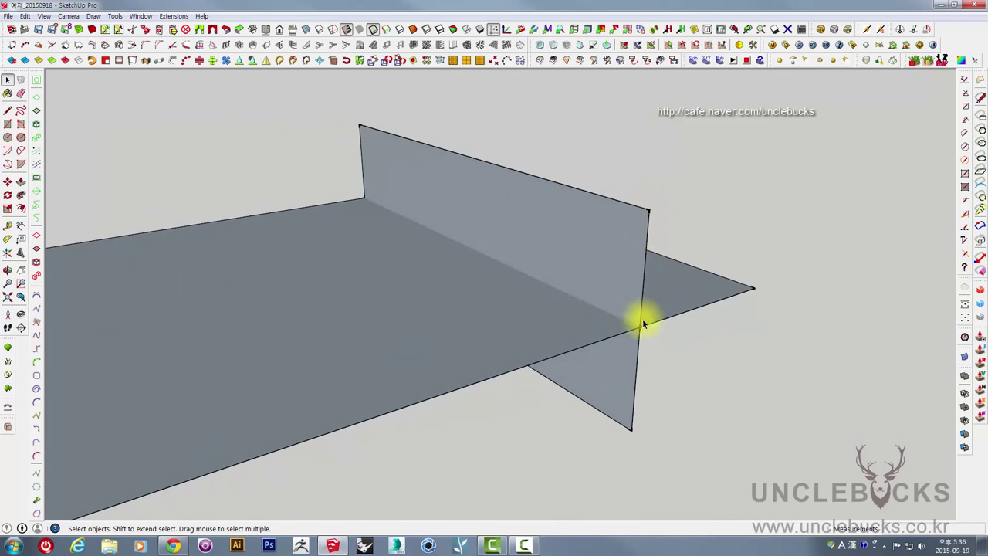
scroll(639, 332, "up", 1)
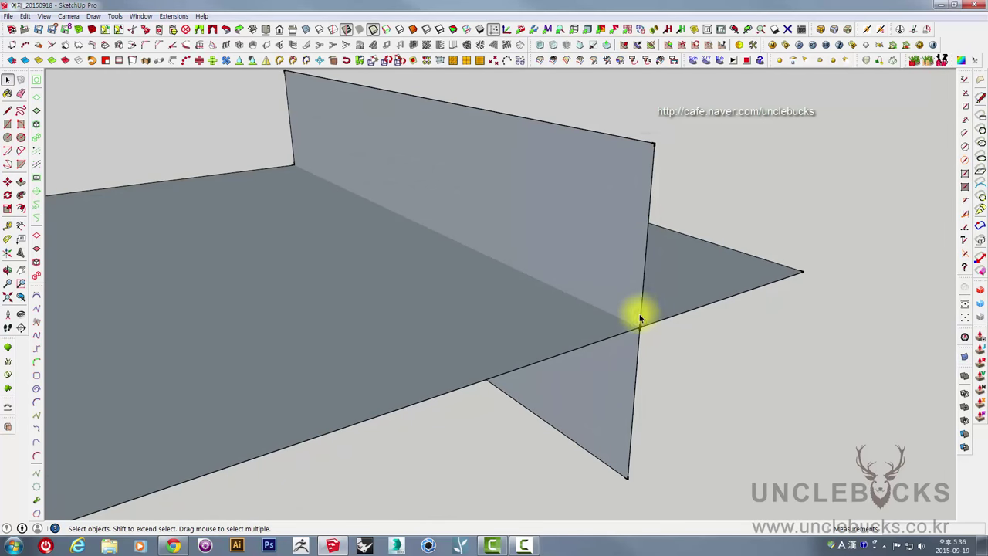
scroll(639, 331, "down", 1)
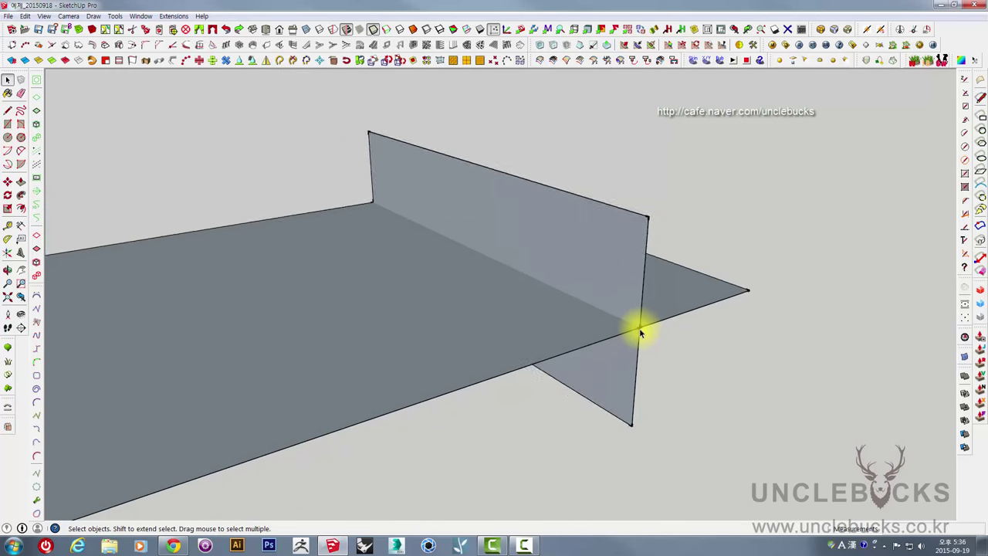
mouse_move(635, 327)
middle_mouse_down()
mouse_move(564, 326)
mouse_move(652, 379)
mouse_move(592, 349)
mouse_move(308, 313)
mouse_move(509, 271)
mouse_move(392, 193)
mouse_move(626, 294)
mouse_move(494, 170)
middle_mouse_up()
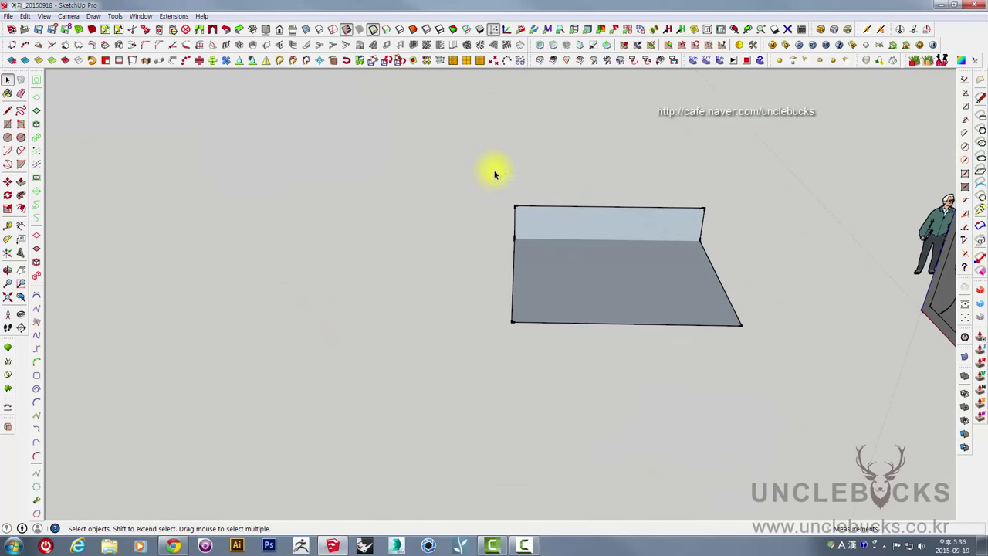
left_click_drag(447, 152, 732, 392)
key("Delete")
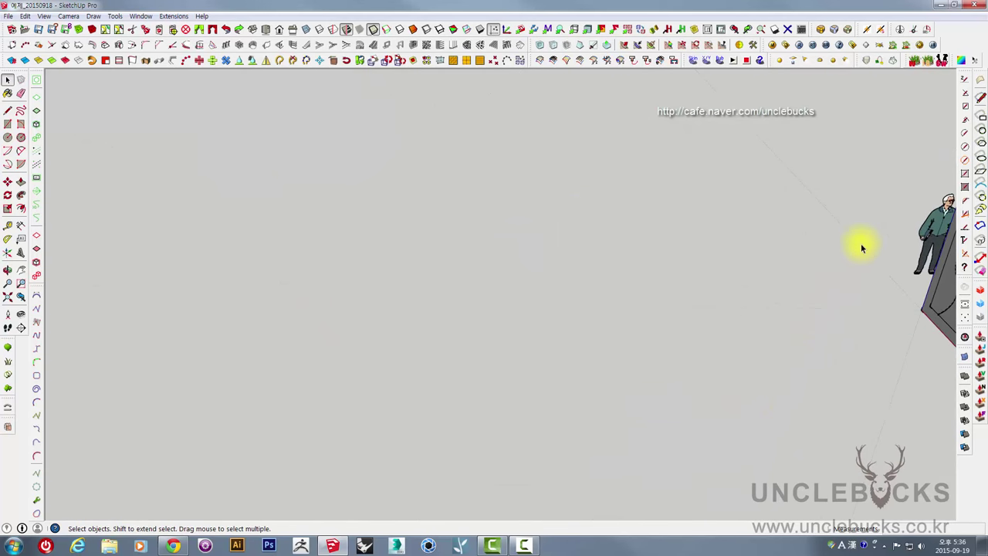
mouse_move(858, 262)
middle_mouse_down()
mouse_move(615, 346)
mouse_move(798, 273)
mouse_move(529, 229)
middle_mouse_up()
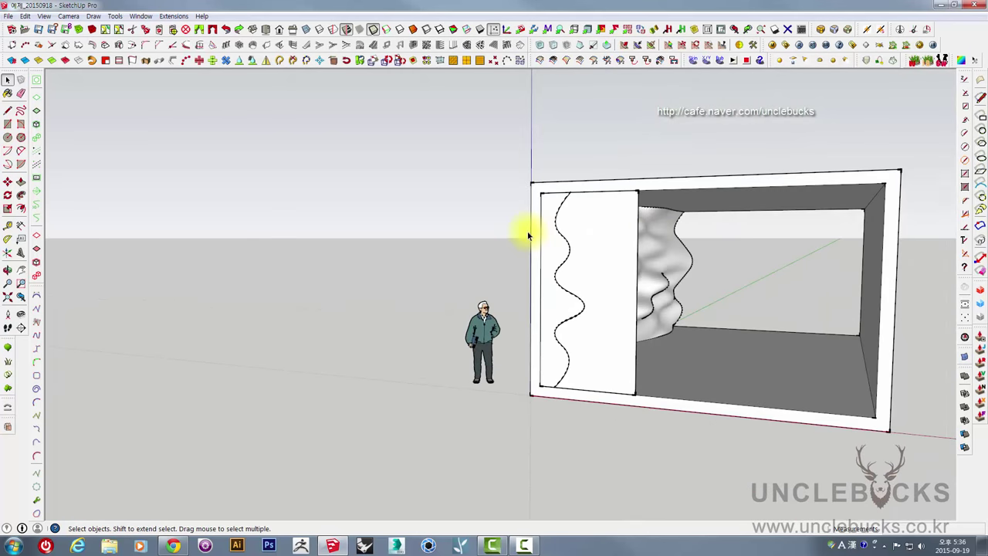
scroll(529, 230, "up", 3)
left_click(618, 197)
mouse_move(620, 193)
middle_mouse_down()
mouse_move(687, 260)
mouse_move(601, 267)
mouse_move(655, 260)
mouse_move(624, 260)
middle_mouse_up()
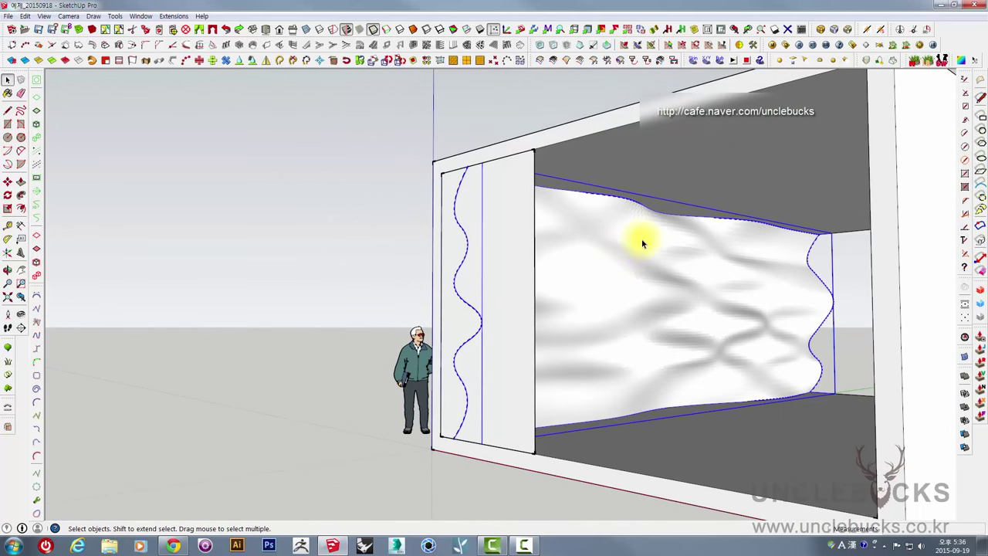
key("s")
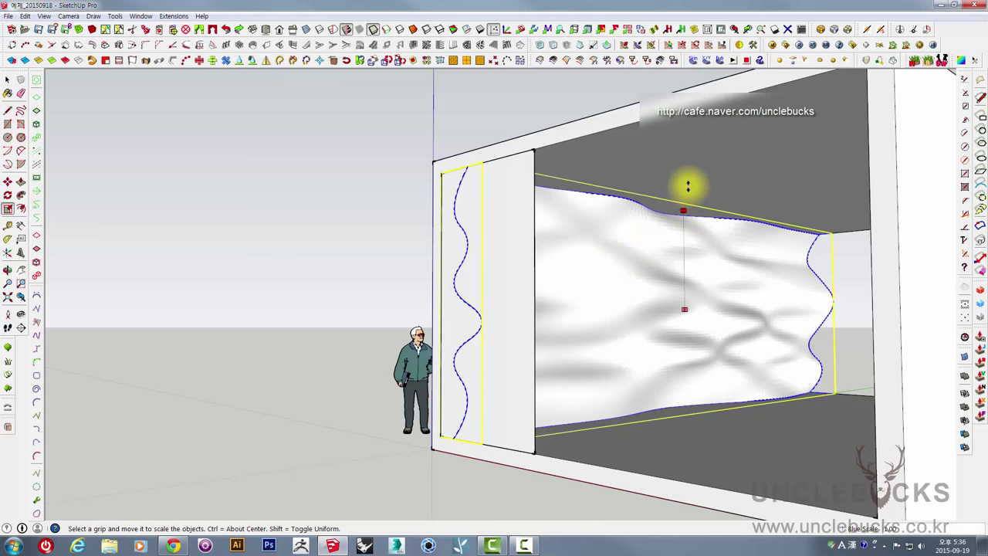
left_click(682, 211)
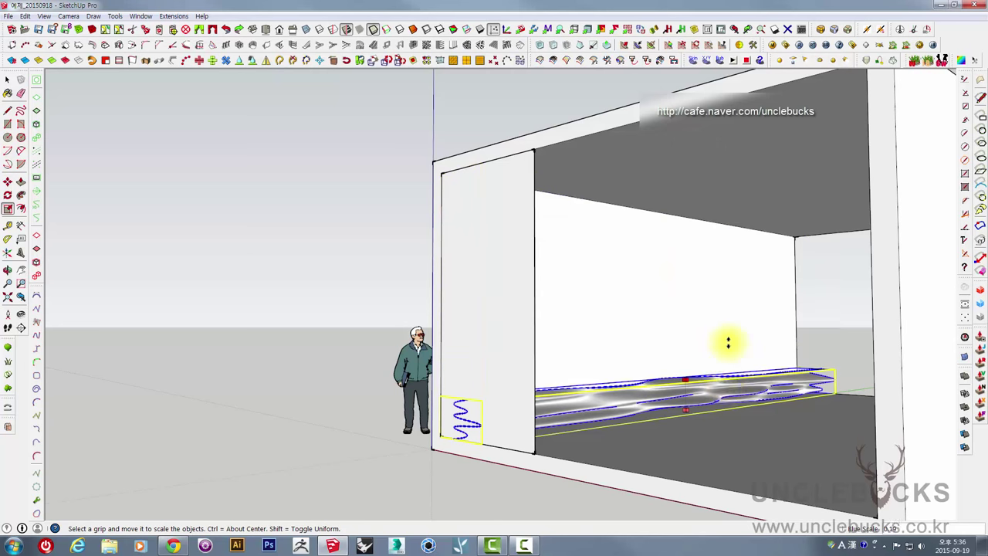
key("Escape")
middle_click_drag(705, 181, 697, 133)
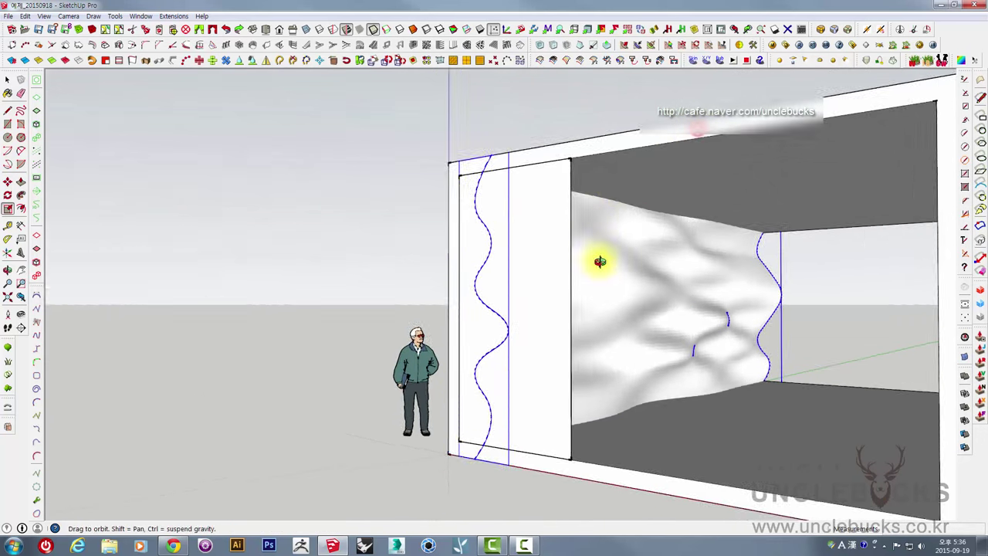
middle_click_drag(595, 260, 531, 256)
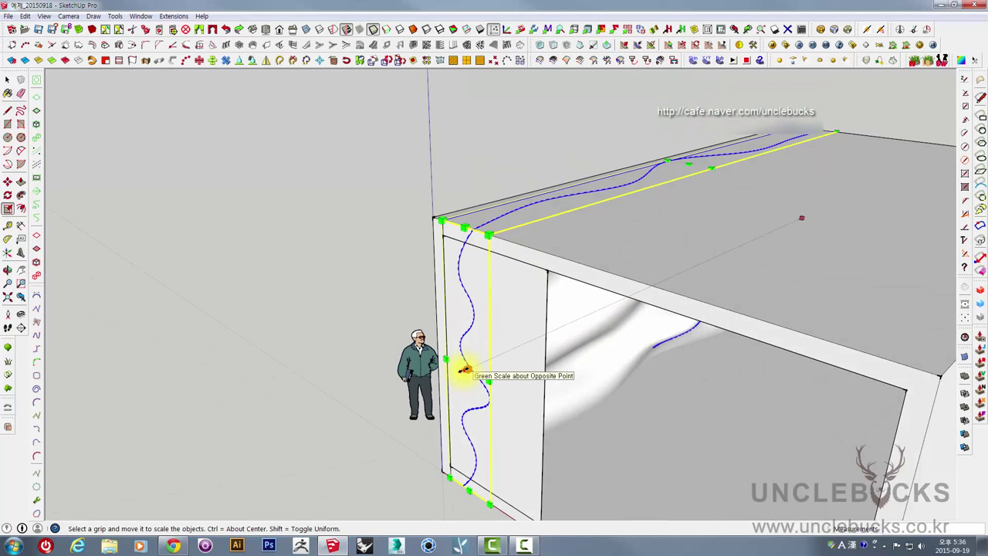
- Stretch the wavy surface leftward past the wall's edge, then select the wall's front face
mouse_move(446, 378)
left_mouse_down()
mouse_move(379, 403)
mouse_move(414, 370)
mouse_move(407, 324)
mouse_move(391, 324)
mouse_move(407, 220)
left_mouse_up()
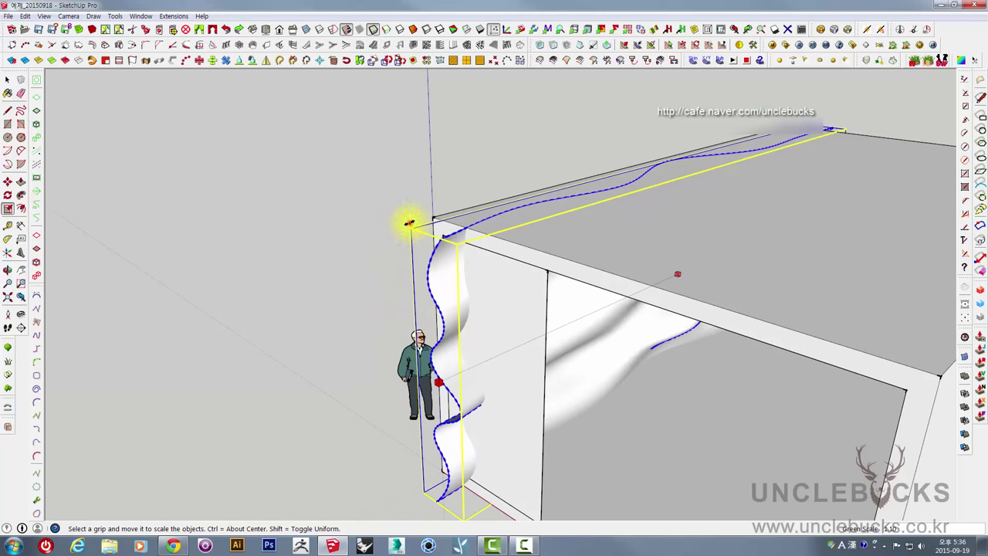
mouse_move(407, 221)
middle_mouse_down()
mouse_move(485, 189)
mouse_move(487, 214)
mouse_move(717, 280)
mouse_move(748, 319)
mouse_move(563, 236)
mouse_move(466, 247)
mouse_move(473, 262)
middle_mouse_up()
left_click(494, 216)
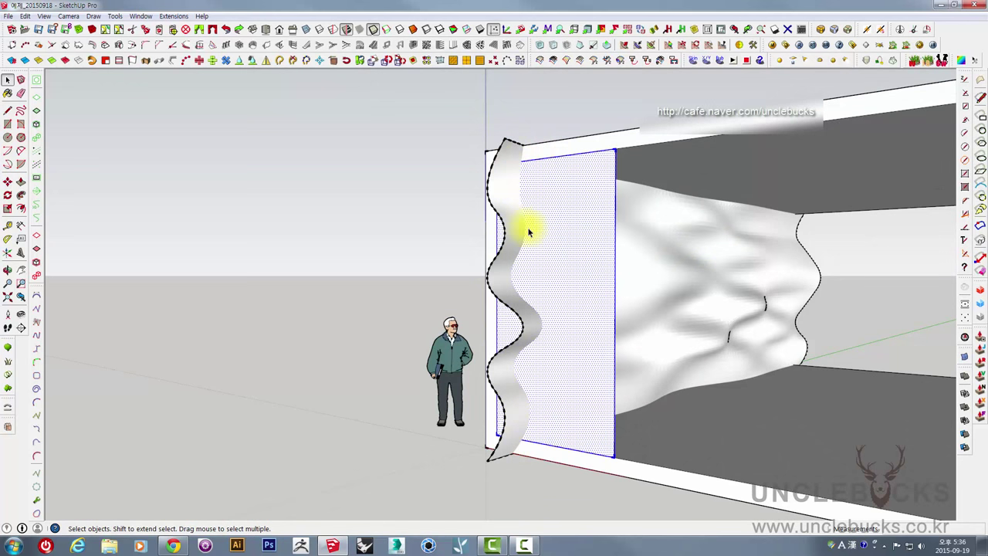
mouse_move(536, 194)
middle_mouse_down()
mouse_move(507, 216)
mouse_move(530, 247)
mouse_move(591, 159)
mouse_move(626, 267)
mouse_move(577, 195)
middle_mouse_up()
scroll(510, 201, "up", 2)
scroll(577, 195, "up", 2)
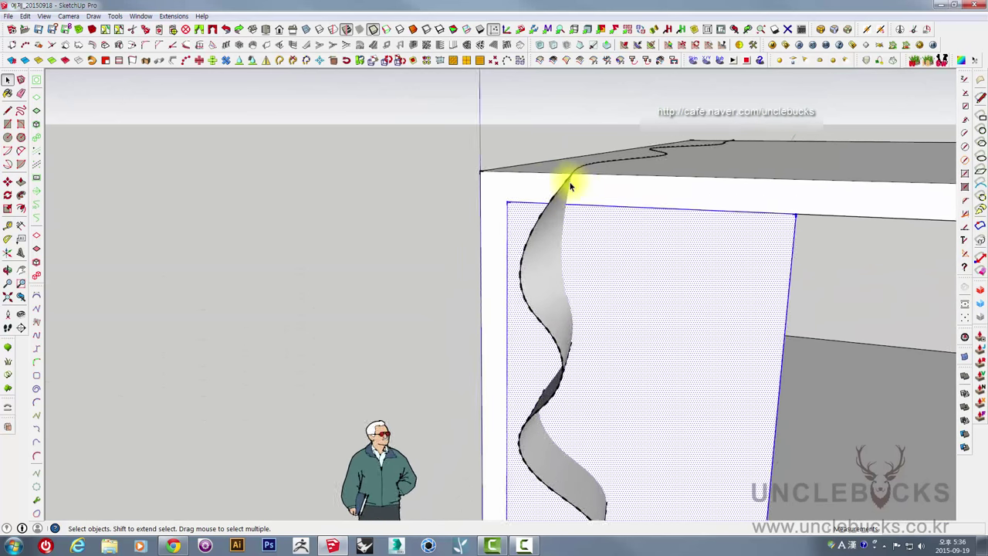
scroll(559, 199, "up", 2)
scroll(552, 204, "up", 2)
double_click(548, 211)
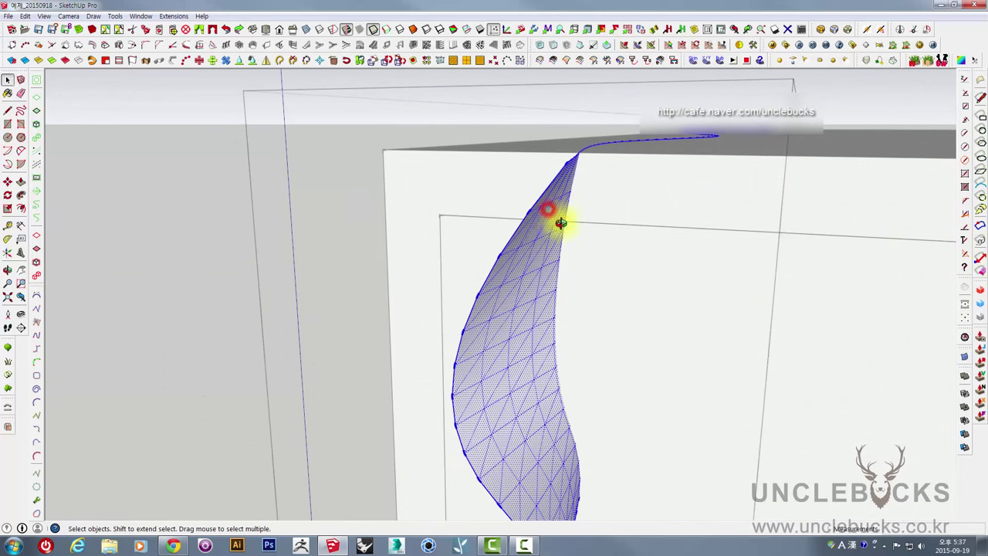
scroll(557, 195, "up", 1)
scroll(576, 257, "up", 2)
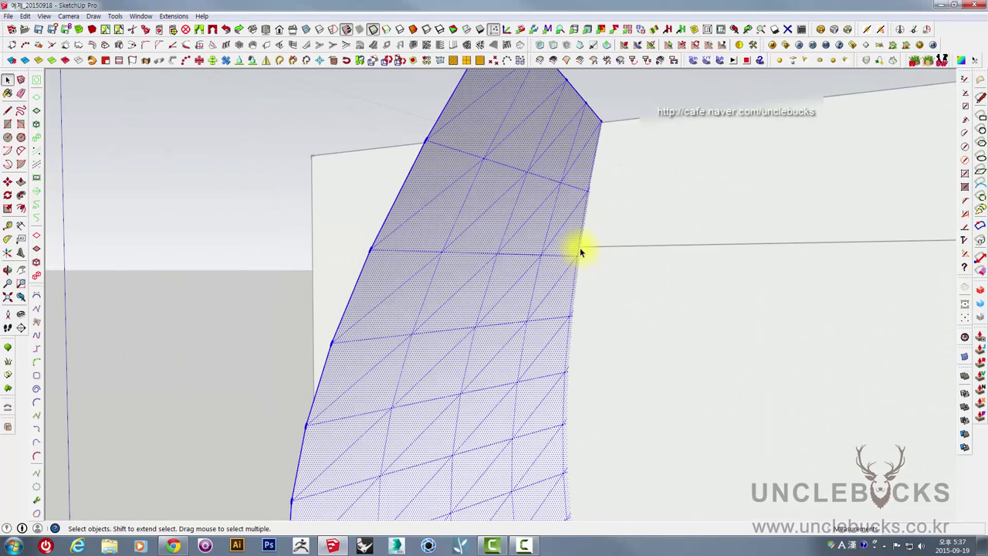
scroll(580, 247, "down", 2)
scroll(586, 216, "up", 3)
scroll(566, 255, "down", 3)
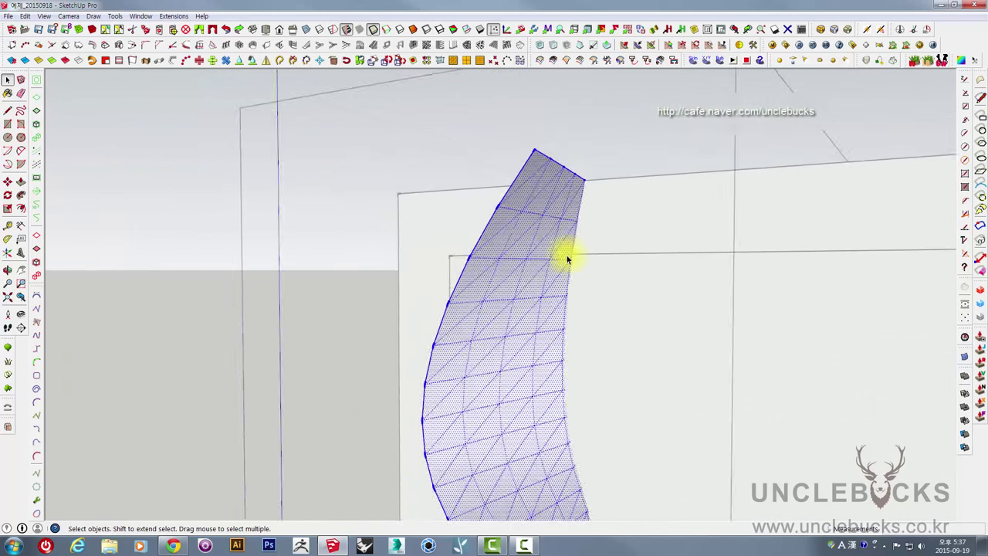
left_click(338, 182)
middle_click_drag(534, 255, 600, 176)
scroll(596, 197, "down", 2)
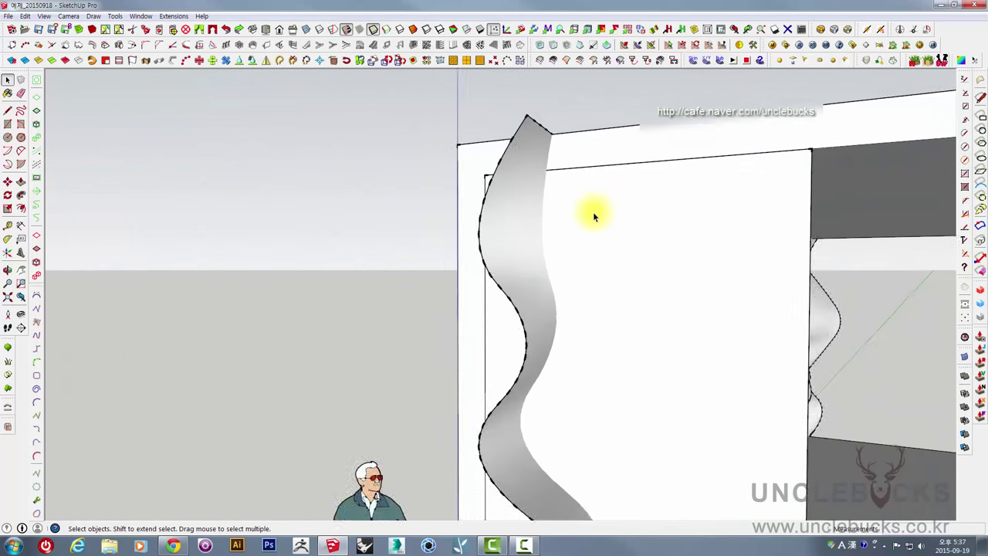
scroll(594, 255, "down", 2)
mouse_move(595, 276)
middle_mouse_down()
mouse_move(534, 379)
mouse_move(494, 256)
middle_mouse_up()
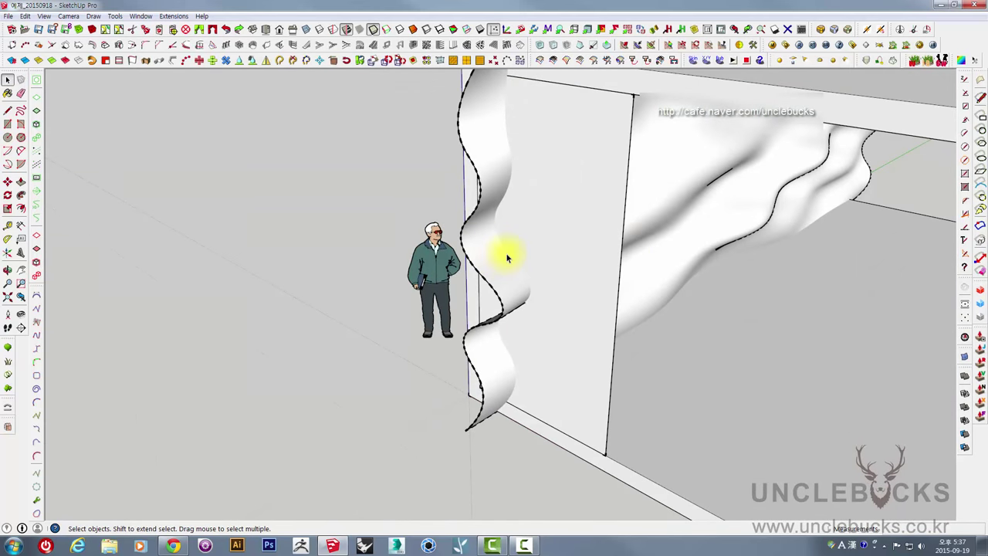
mouse_move(577, 260)
middle_mouse_down()
mouse_move(602, 236)
mouse_move(568, 230)
mouse_move(563, 288)
mouse_move(512, 181)
mouse_move(474, 223)
middle_mouse_up()
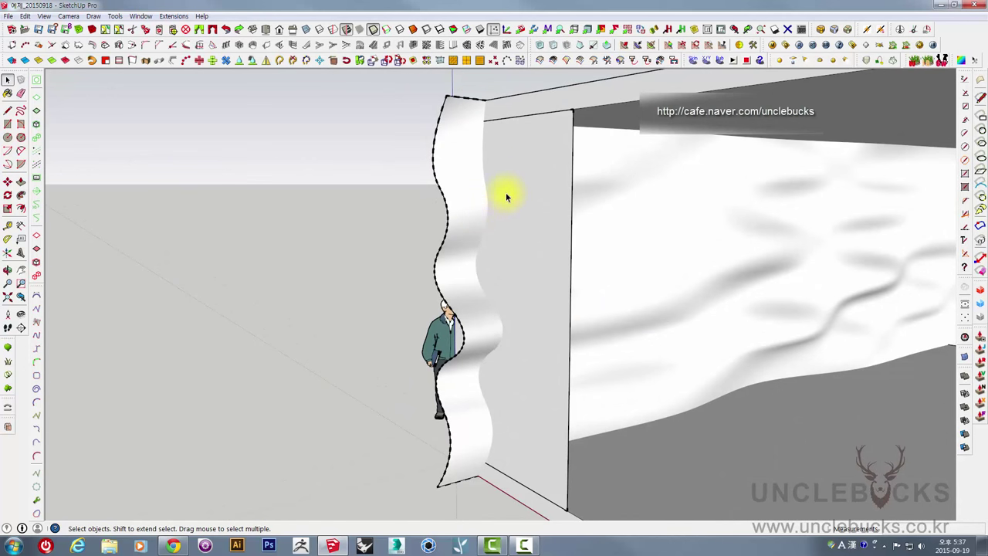
mouse_move(505, 196)
middle_mouse_down()
mouse_move(512, 180)
mouse_move(589, 144)
mouse_move(560, 147)
mouse_move(497, 112)
middle_mouse_up()
mouse_move(532, 205)
middle_mouse_down()
mouse_move(481, 234)
mouse_move(470, 265)
middle_mouse_up()
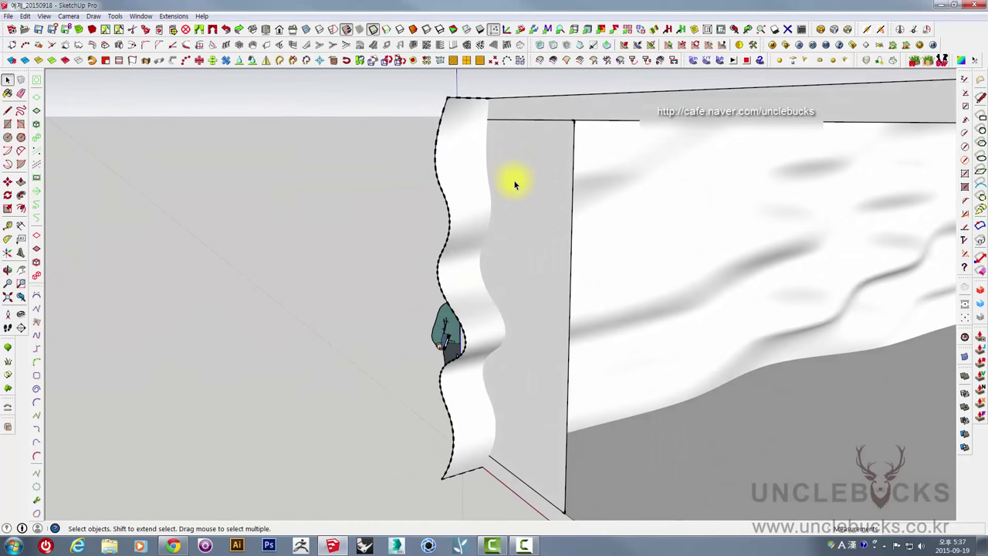
mouse_move(515, 180)
middle_mouse_down()
mouse_move(540, 129)
mouse_move(562, 110)
mouse_move(595, 110)
mouse_move(584, 135)
mouse_move(525, 161)
mouse_move(378, 159)
mouse_move(283, 214)
middle_mouse_up()
mouse_move(342, 175)
middle_mouse_down()
mouse_move(406, 214)
mouse_move(360, 360)
mouse_move(392, 270)
mouse_move(391, 153)
mouse_move(419, 160)
mouse_move(391, 133)
middle_mouse_up()
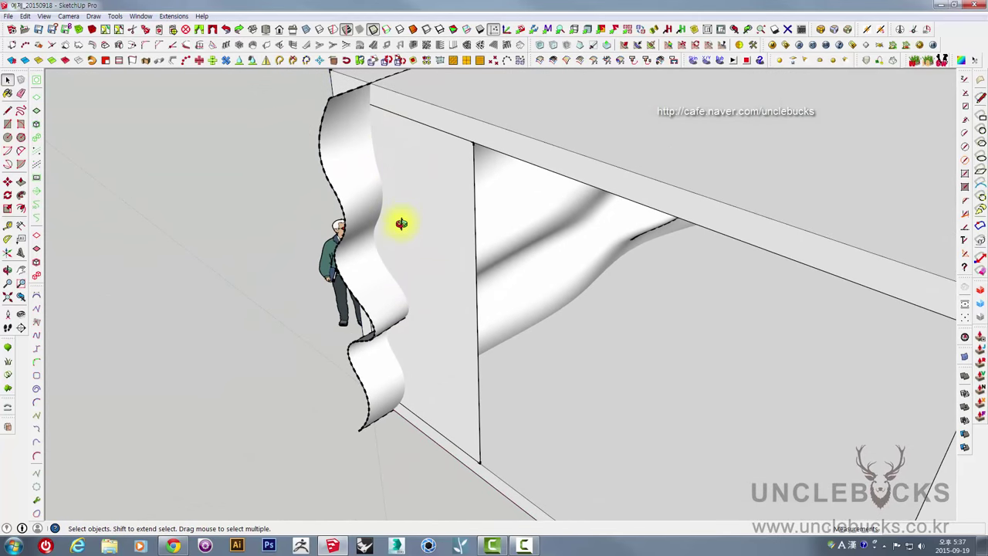
mouse_move(401, 223)
middle_mouse_down()
mouse_move(410, 132)
mouse_move(410, 159)
middle_mouse_up()
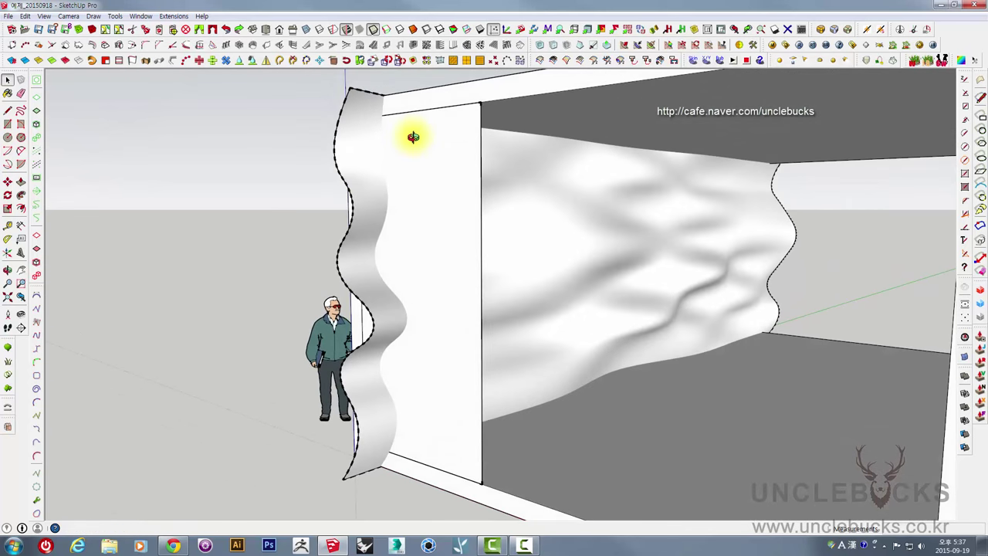
mouse_move(413, 136)
middle_mouse_down()
mouse_move(439, 177)
mouse_move(734, 122)
mouse_move(686, 263)
mouse_move(474, 178)
mouse_move(547, 165)
mouse_move(535, 177)
mouse_move(540, 205)
mouse_move(471, 186)
mouse_move(412, 314)
mouse_move(445, 286)
mouse_move(450, 122)
middle_mouse_up()
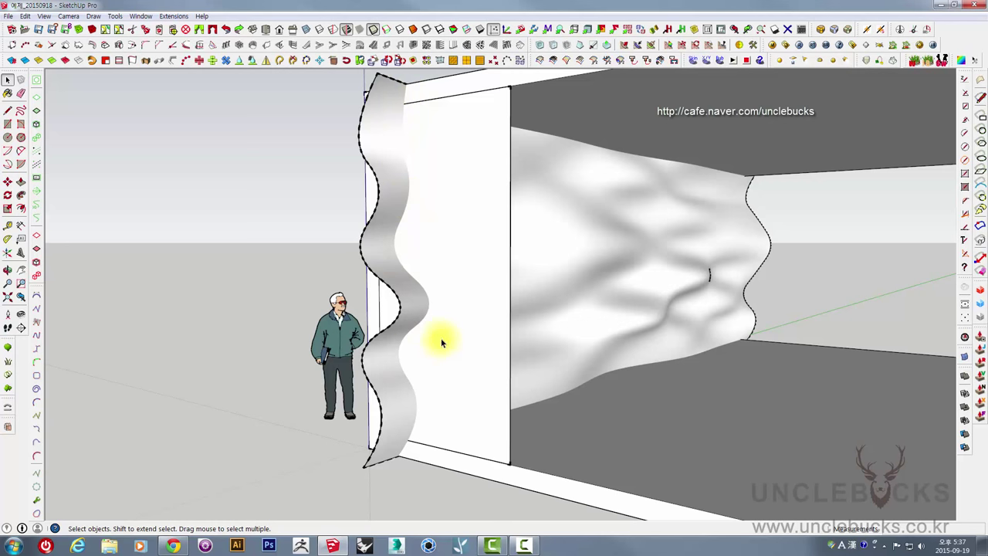
mouse_move(442, 342)
middle_mouse_down()
mouse_move(481, 280)
mouse_move(480, 250)
mouse_move(480, 390)
mouse_move(509, 237)
mouse_move(569, 262)
mouse_move(547, 316)
mouse_move(512, 335)
middle_mouse_up()
scroll(481, 390, "down", 3)
scroll(472, 294, "up", 3)
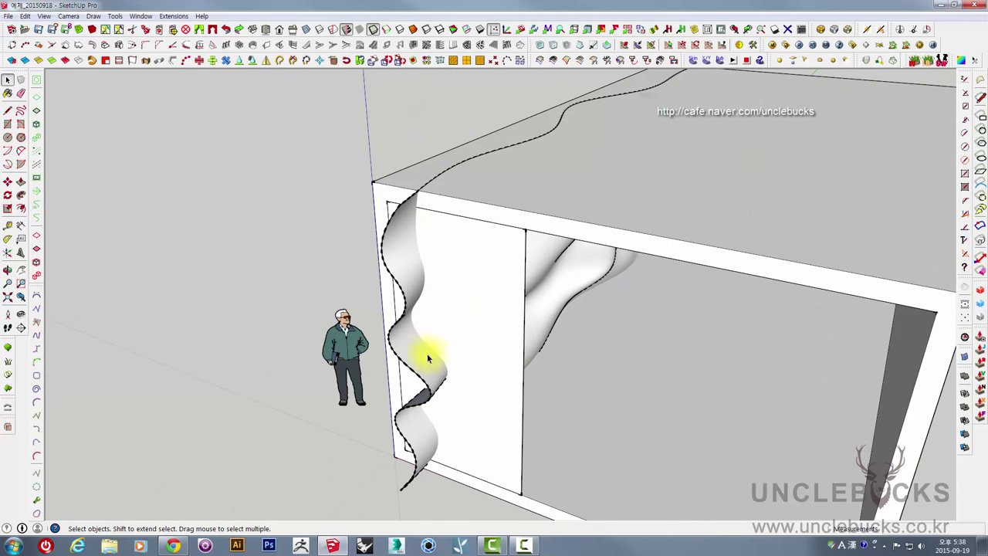
middle_click_drag(419, 217, 521, 199)
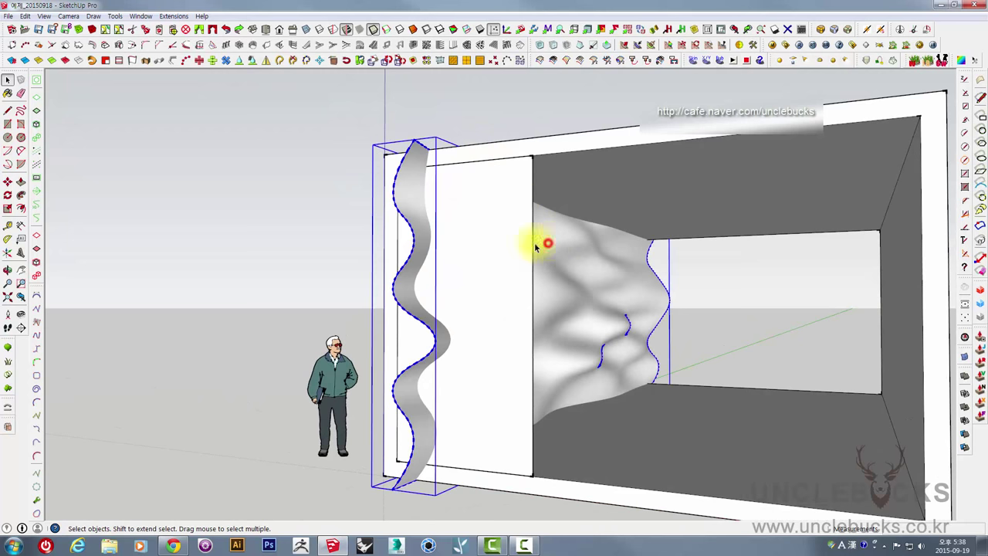
- Select the box's left wall face and copy a thin fin beside its base edge
mouse_move(466, 232)
middle_mouse_down()
mouse_move(467, 271)
mouse_move(451, 313)
middle_mouse_up()
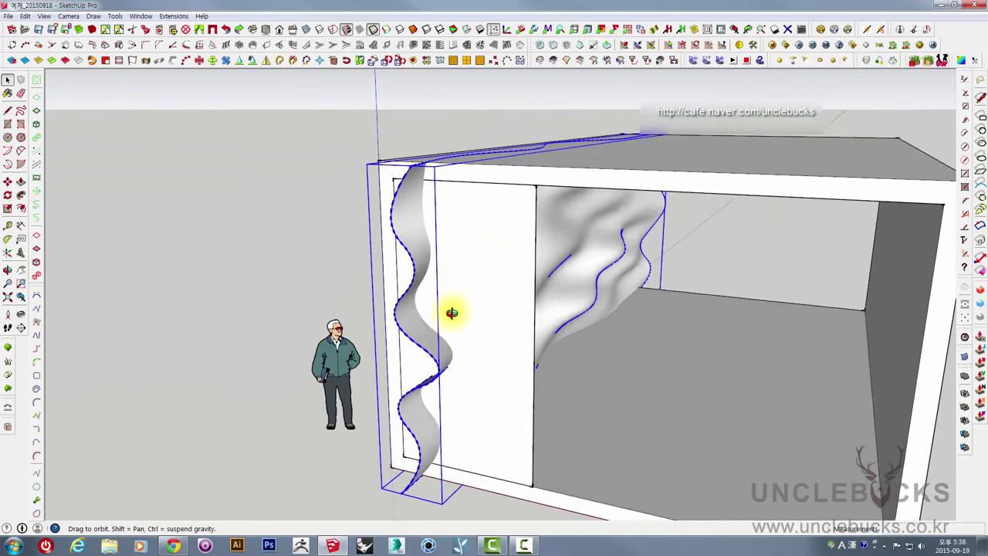
scroll(404, 302, "down", 3)
scroll(407, 307, "down", 3)
scroll(433, 301, "up", 3)
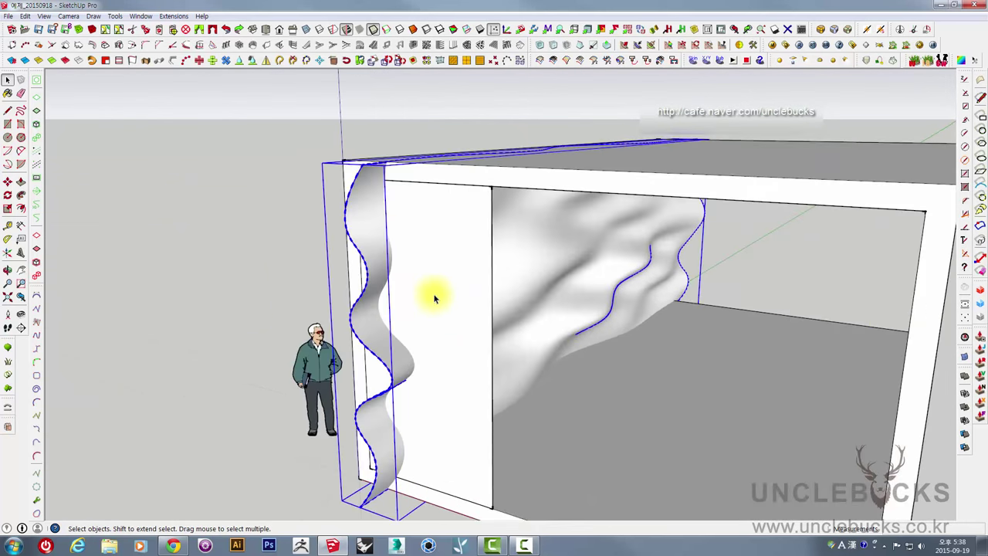
left_click(458, 274)
mouse_move(482, 275)
middle_mouse_down()
mouse_move(463, 159)
mouse_move(399, 322)
mouse_move(498, 402)
mouse_move(504, 352)
middle_mouse_up()
scroll(503, 352, "down", 1)
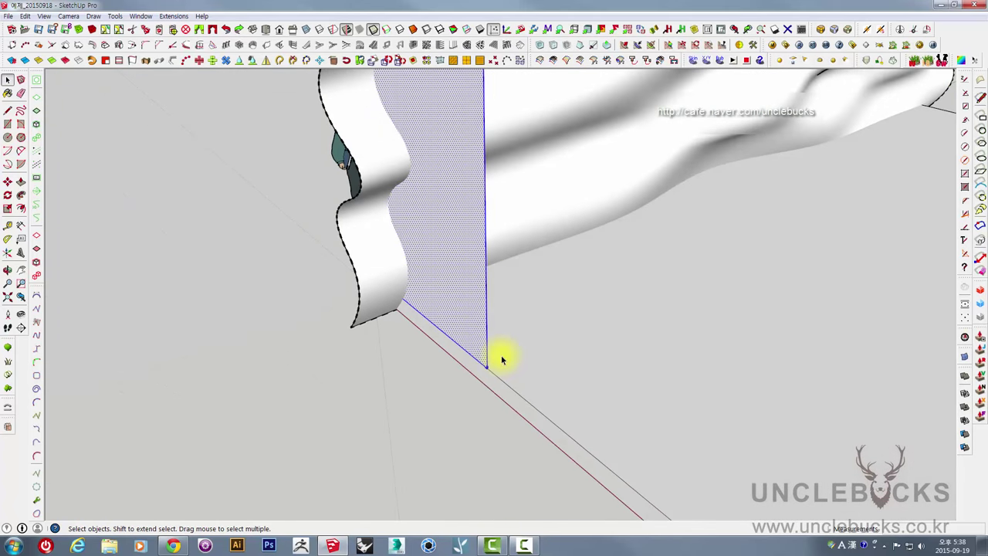
scroll(498, 359, "down", 2)
left_click(492, 361)
key("ctrl")
type("100")
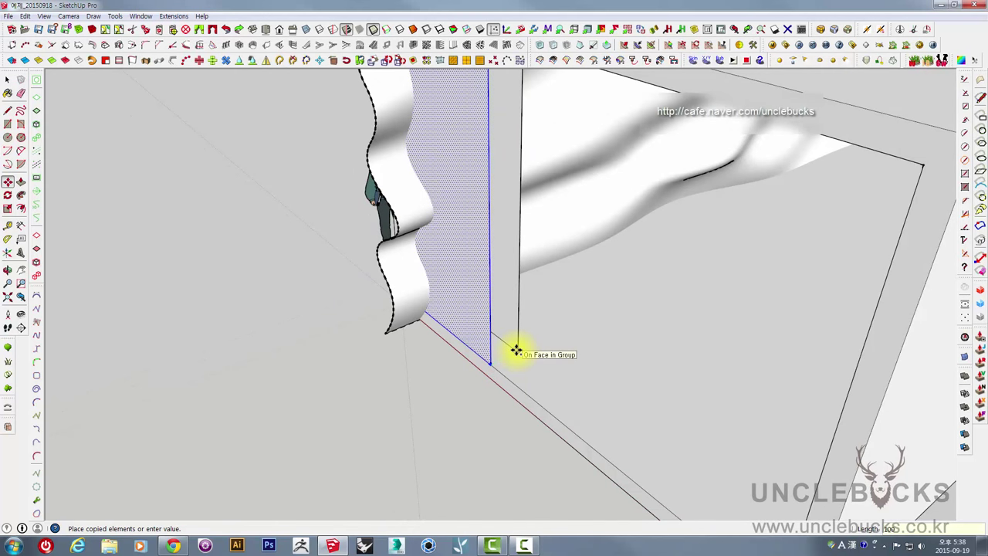
left_click(516, 351)
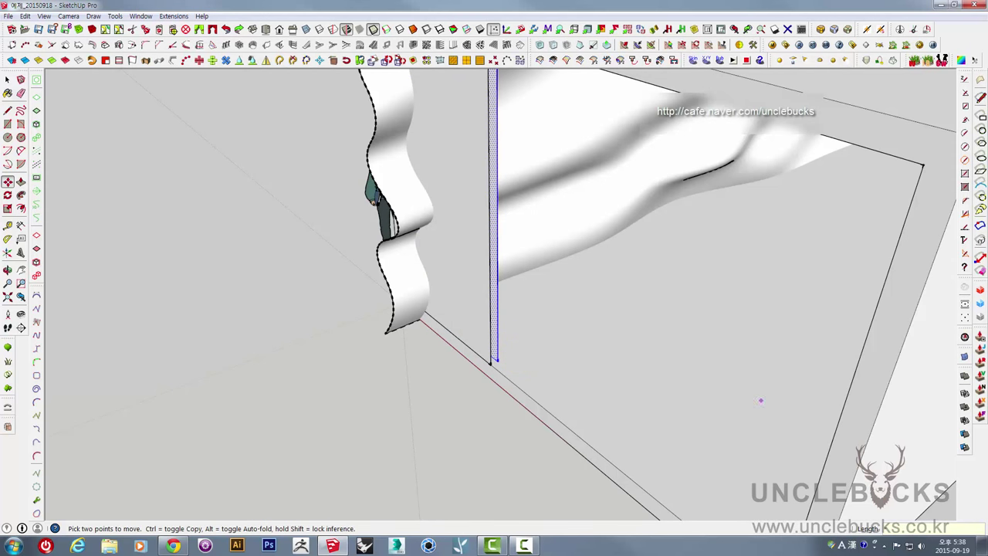
key("space")
- Copy the thin fin 100mm along the wall's base edge
scroll(533, 399, "up", 2)
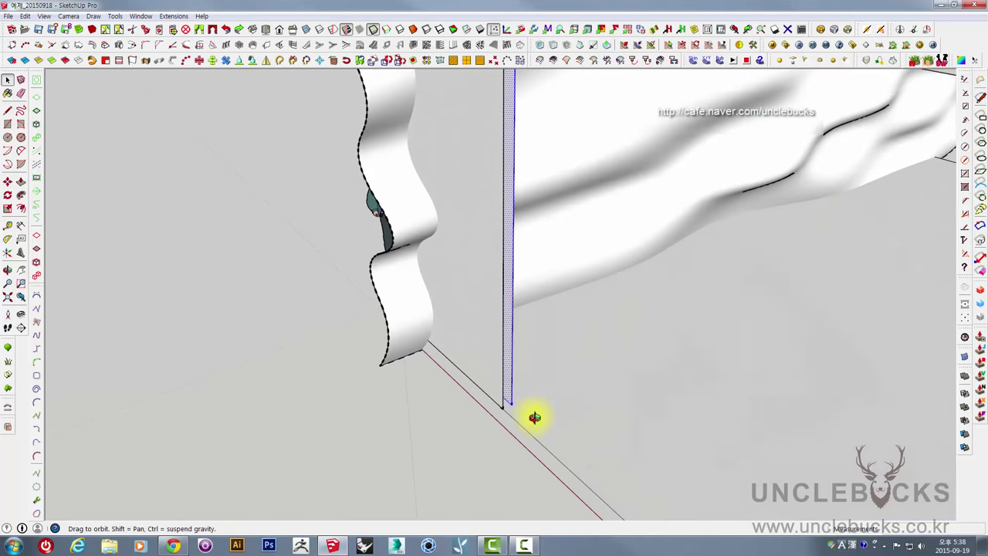
middle_click_drag(531, 417, 514, 381)
scroll(512, 381, "up", 1)
key("m")
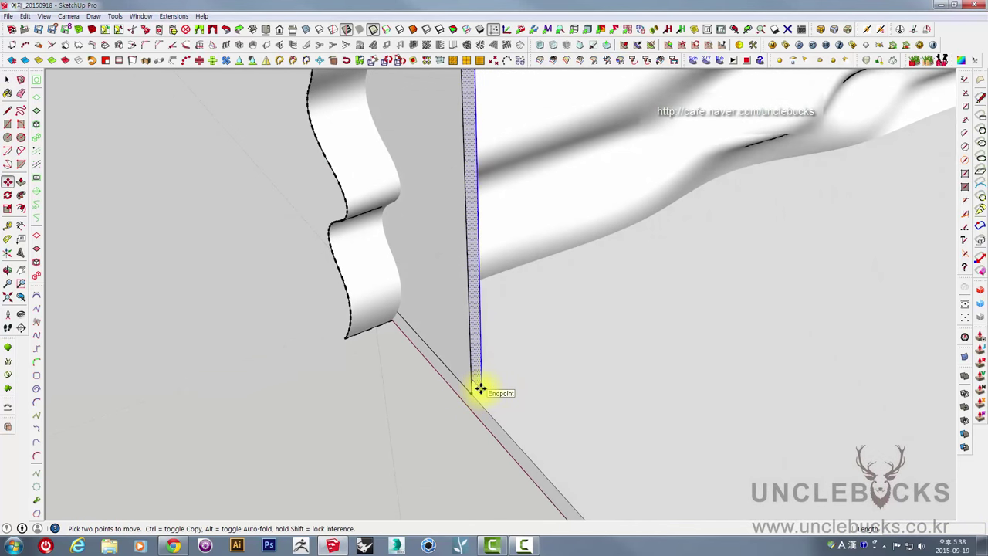
key("ctrl")
left_click(481, 386)
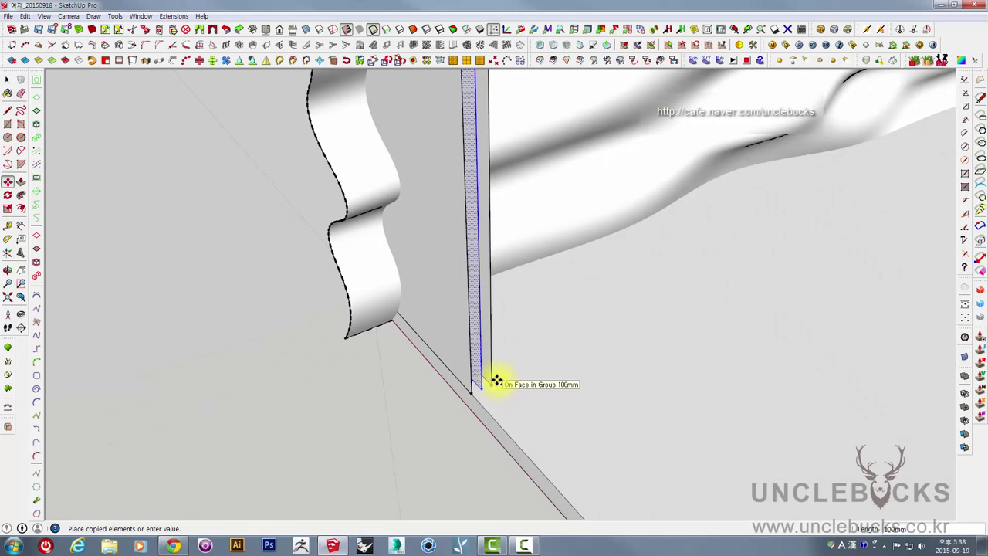
left_click(496, 380)
type("10")
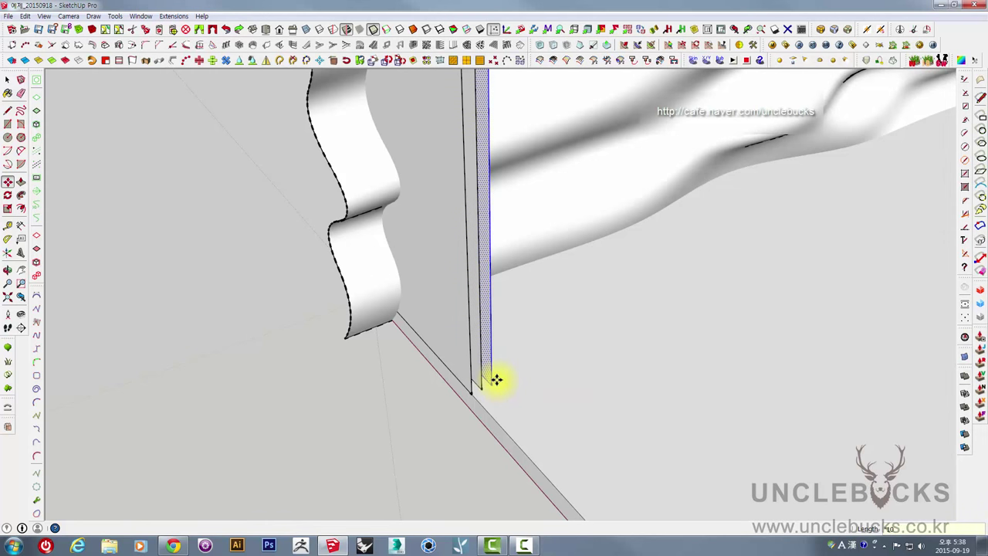
- Multiply the fin copy into a long row with x100
type("x100")
key("Return")
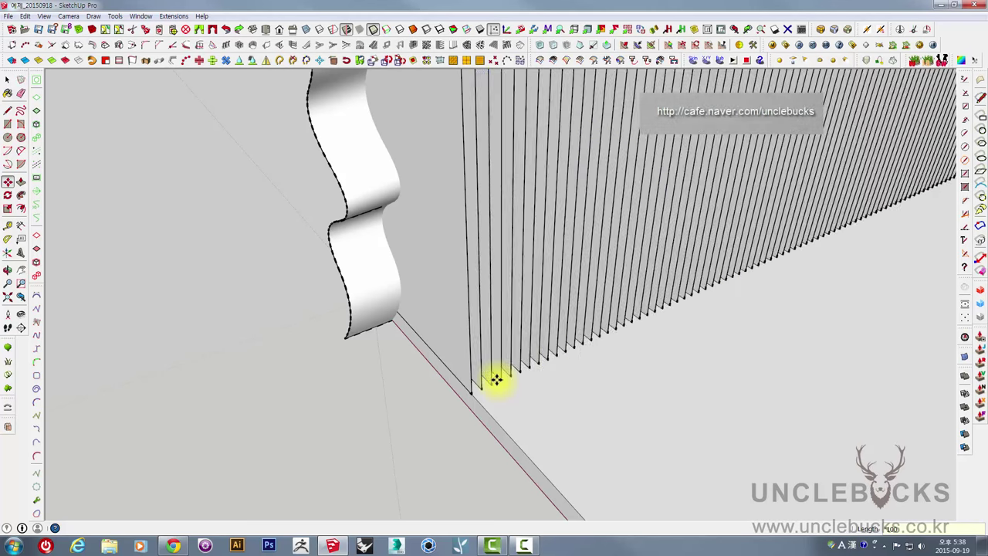
scroll(491, 343, "down", 5)
mouse_move(535, 304)
middle_mouse_down()
mouse_move(584, 193)
mouse_move(435, 223)
mouse_move(787, 331)
middle_mouse_up()
scroll(653, 308, "up", 3)
scroll(690, 394, "up", 3)
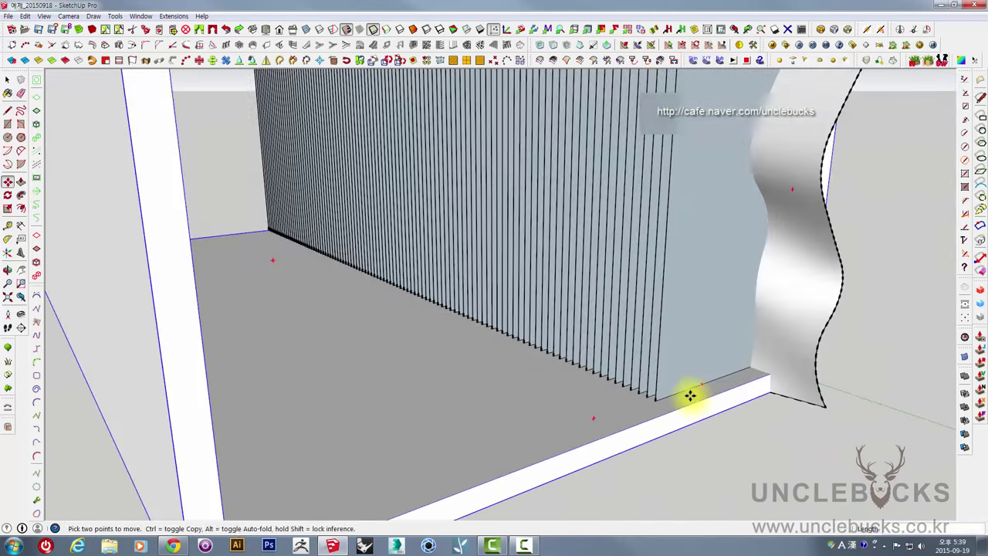
scroll(669, 366, "up", 3)
- Select the end fins and place them 100mm further along the row
left_click(668, 366)
mouse_move(656, 358)
middle_mouse_down()
mouse_move(689, 409)
mouse_move(686, 441)
mouse_move(660, 450)
middle_mouse_up()
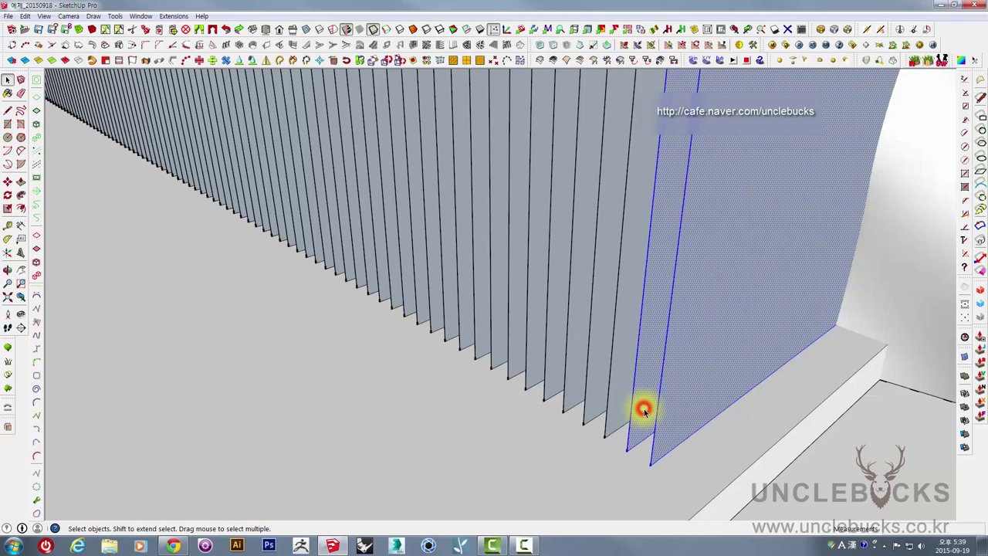
key("m")
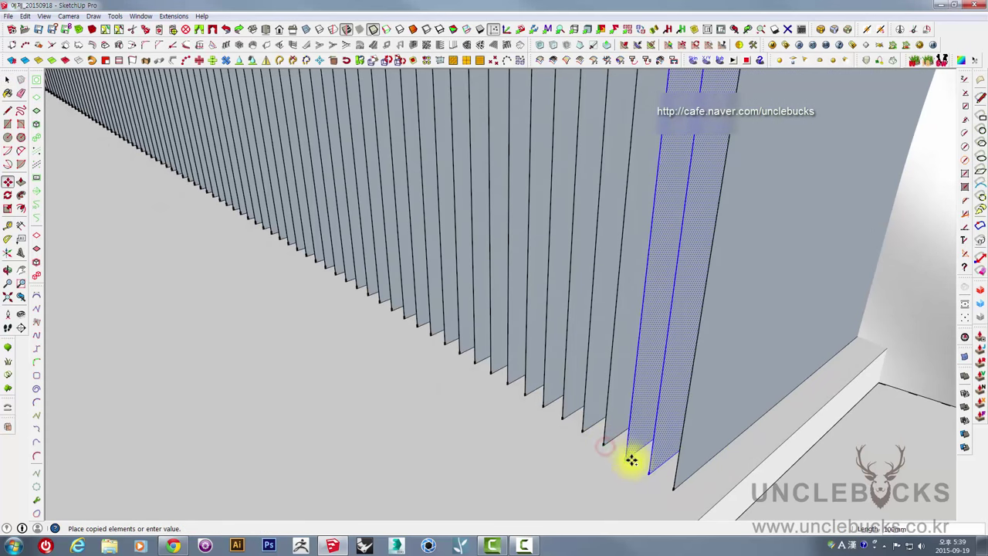
left_click(652, 471)
scroll(657, 440, "down", 5)
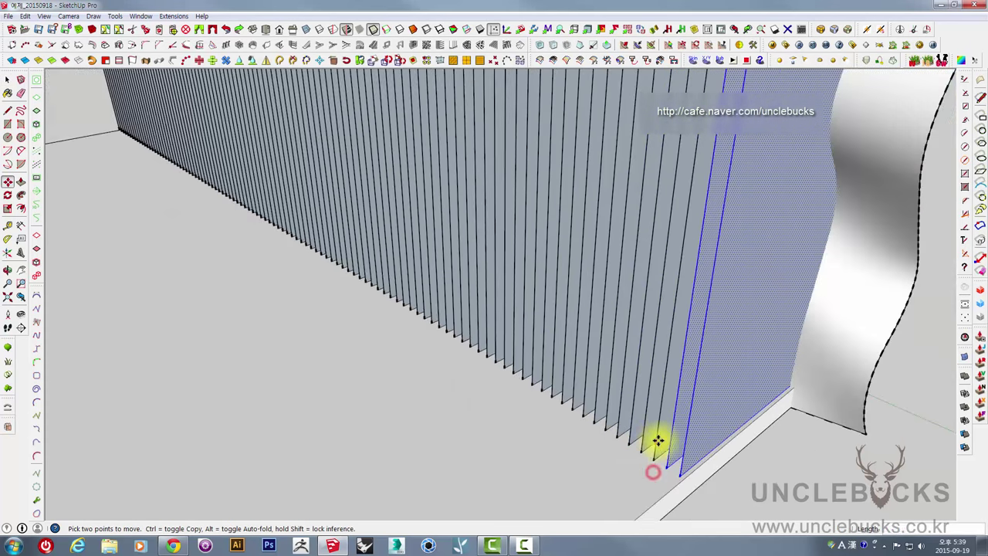
mouse_move(657, 441)
middle_mouse_down()
mouse_move(643, 382)
mouse_move(498, 335)
mouse_move(544, 343)
mouse_move(646, 286)
mouse_move(713, 265)
mouse_move(650, 293)
middle_mouse_up()
middle_click_drag(727, 267, 652, 296)
scroll(652, 297, "down", 1)
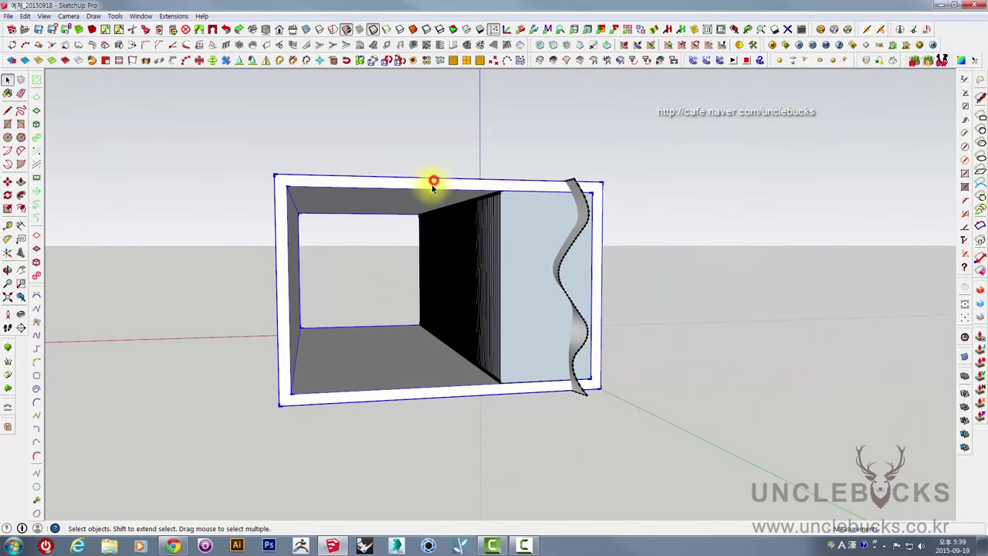
- Move the hollow frame box along the red axis to sit right of the fin tower
scroll(434, 185, "down", 2)
mouse_move(433, 186)
middle_mouse_down()
mouse_move(425, 269)
mouse_move(344, 377)
middle_mouse_up()
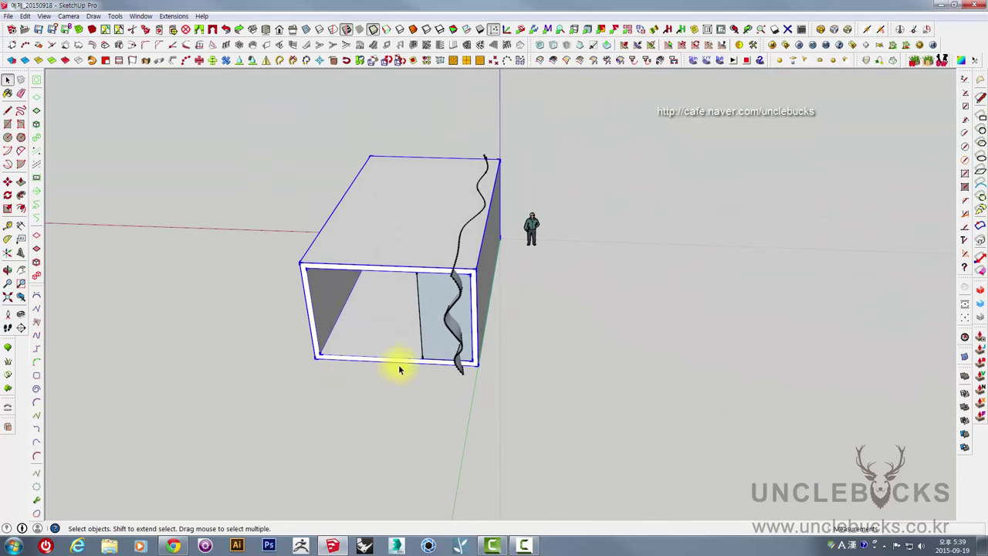
left_click(543, 402)
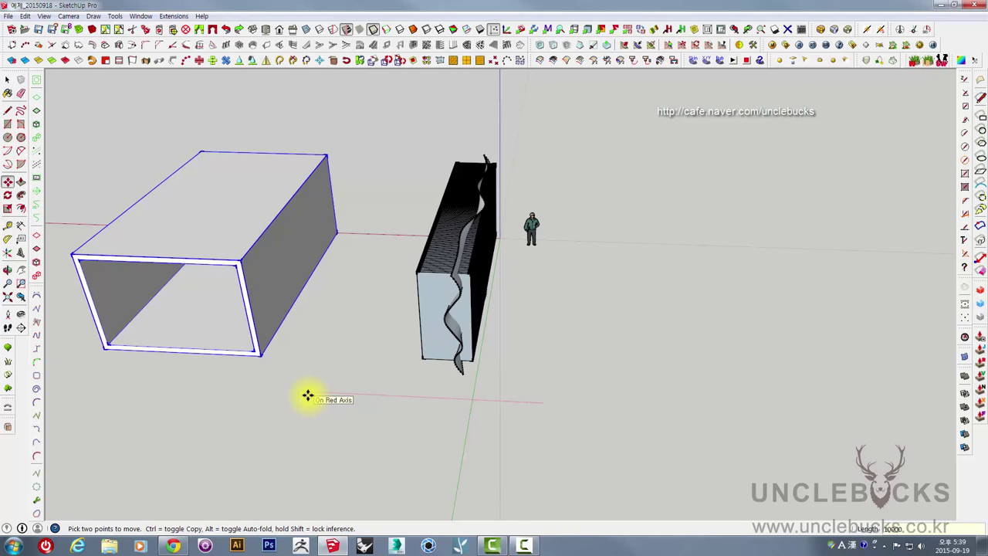
left_click(307, 395)
middle_click_drag(233, 278, 325, 346, "shift")
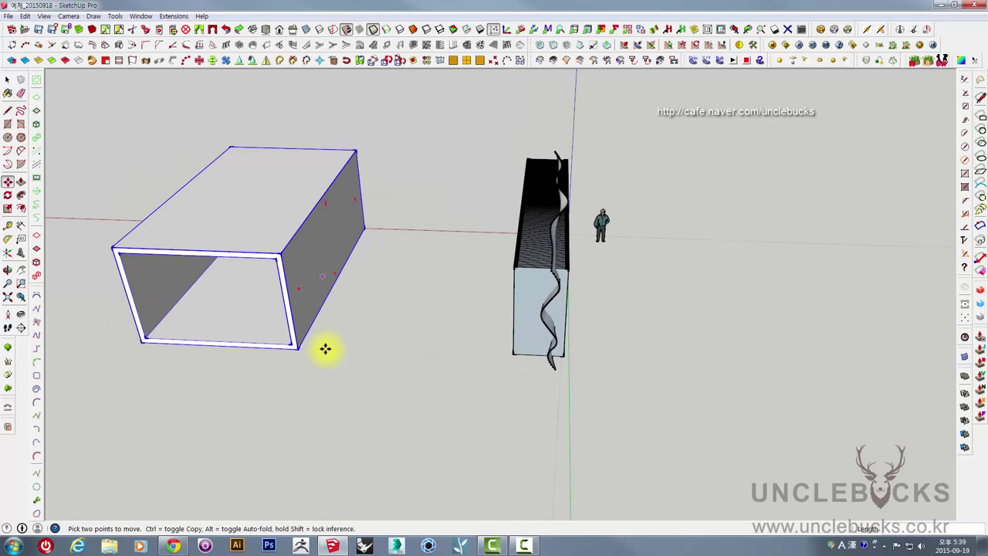
left_click(276, 369)
left_click(601, 381)
mouse_move(602, 381)
middle_mouse_down()
mouse_move(650, 298)
mouse_move(592, 293)
mouse_move(525, 338)
mouse_move(434, 275)
mouse_move(556, 300)
mouse_move(536, 503)
mouse_move(585, 366)
mouse_move(584, 392)
middle_mouse_up()
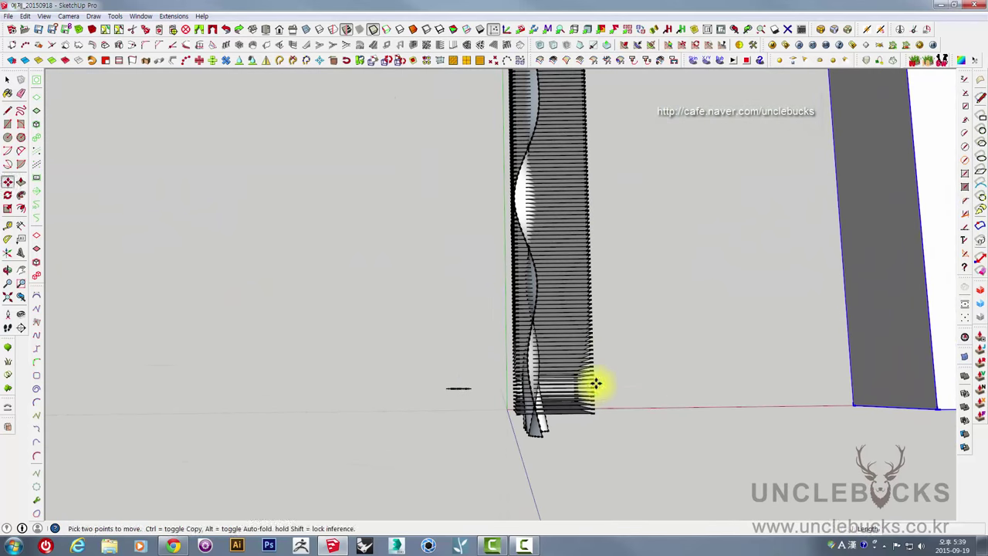
mouse_move(613, 337)
middle_mouse_down()
mouse_move(573, 267)
mouse_move(579, 120)
mouse_move(568, 388)
mouse_move(571, 357)
mouse_move(580, 438)
middle_mouse_up()
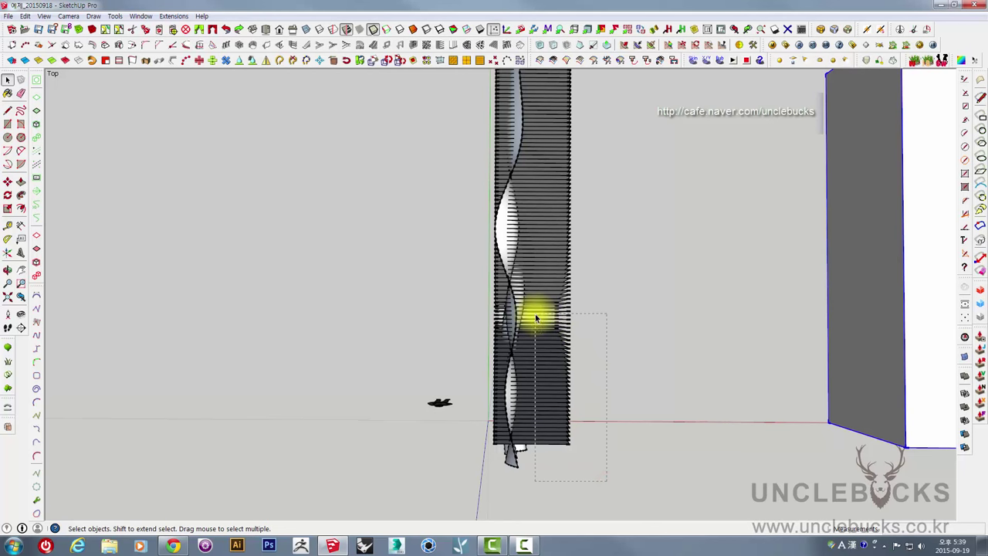
- Select the lower fins of the tower and intersect them with the model
left_click_drag(536, 316, 536, 316)
mouse_move(536, 317)
middle_mouse_down()
mouse_move(580, 193)
mouse_move(550, 169)
middle_mouse_up()
right_click(524, 349)
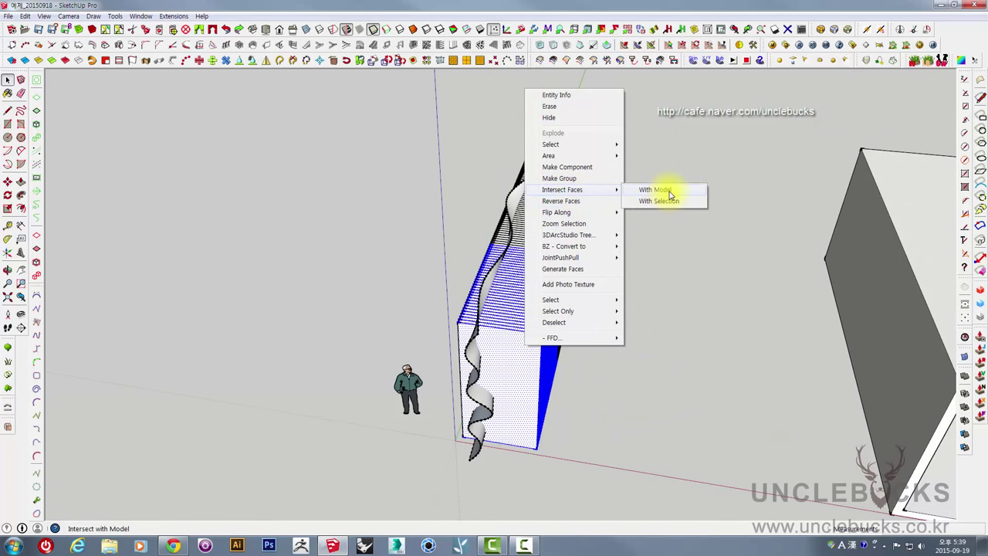
left_click(667, 191)
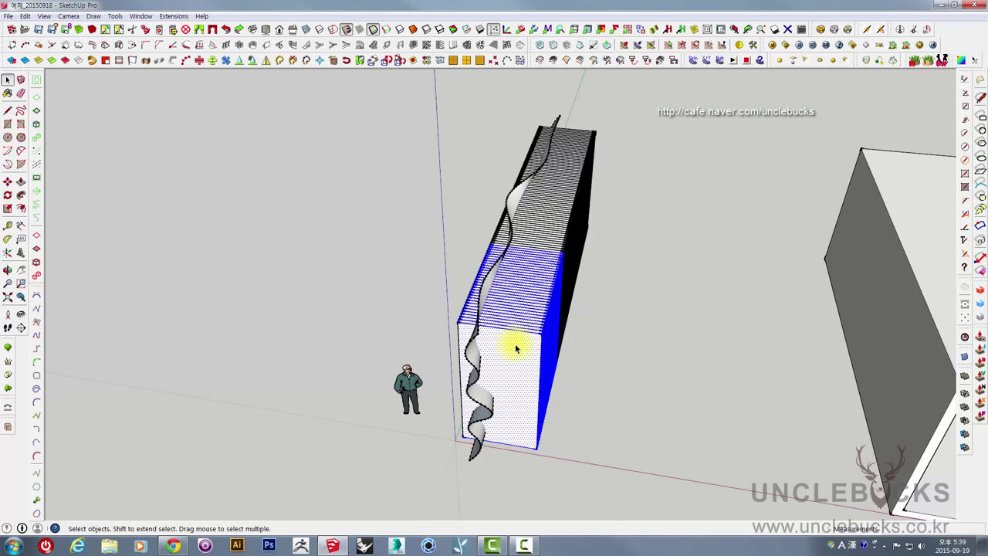
- Orbit around the striped tower to inspect the new contour lines from several angles
mouse_move(482, 349)
middle_mouse_down()
mouse_move(452, 291)
mouse_move(448, 316)
mouse_move(470, 316)
mouse_move(690, 252)
mouse_move(529, 304)
middle_mouse_up()
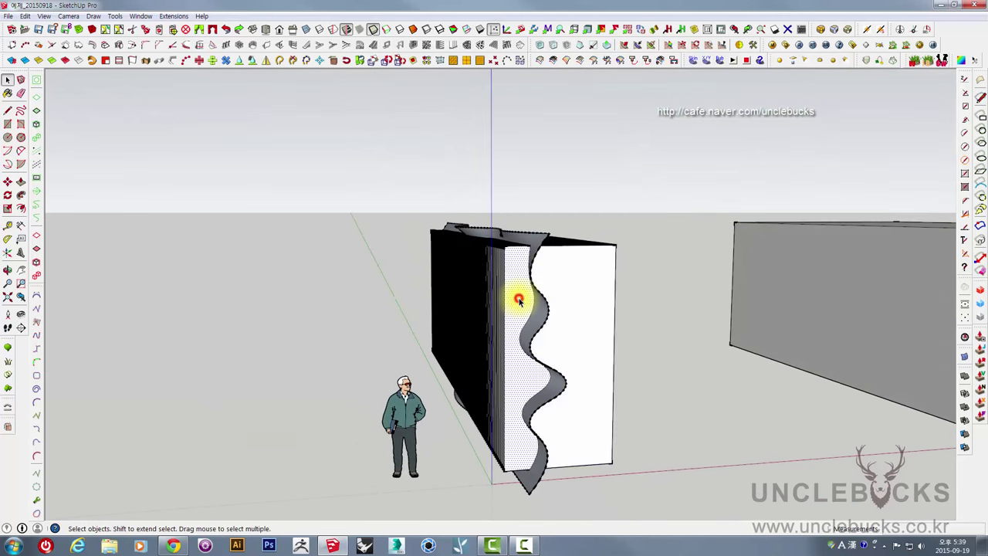
mouse_move(627, 244)
middle_mouse_down()
mouse_move(524, 425)
mouse_move(579, 375)
mouse_move(615, 432)
mouse_move(531, 350)
mouse_move(514, 293)
mouse_move(270, 205)
mouse_move(633, 214)
mouse_move(647, 347)
mouse_move(573, 388)
mouse_move(530, 309)
mouse_move(501, 297)
mouse_move(564, 286)
mouse_move(718, 161)
mouse_move(476, 276)
middle_mouse_up()
left_click(536, 309)
left_click(542, 304)
middle_click_drag(542, 304, 494, 223)
scroll(520, 214, "up", 2)
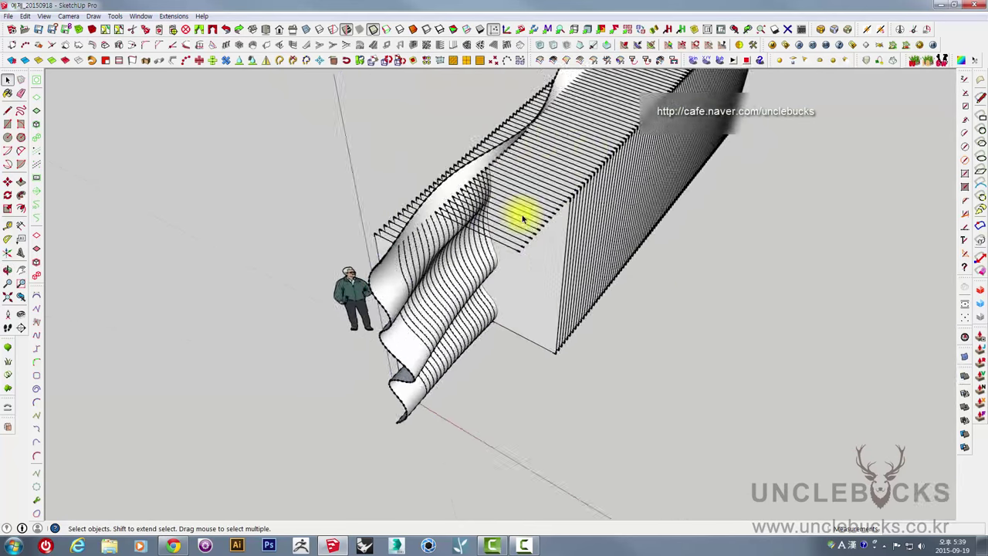
scroll(519, 266, "up", 3)
mouse_move(520, 266)
middle_mouse_down()
mouse_move(648, 381)
mouse_move(580, 412)
mouse_move(597, 469)
mouse_move(620, 492)
middle_mouse_up()
- Select the leftover stripe lines beside the tower and delete them
left_click_drag(651, 482, 617, 349)
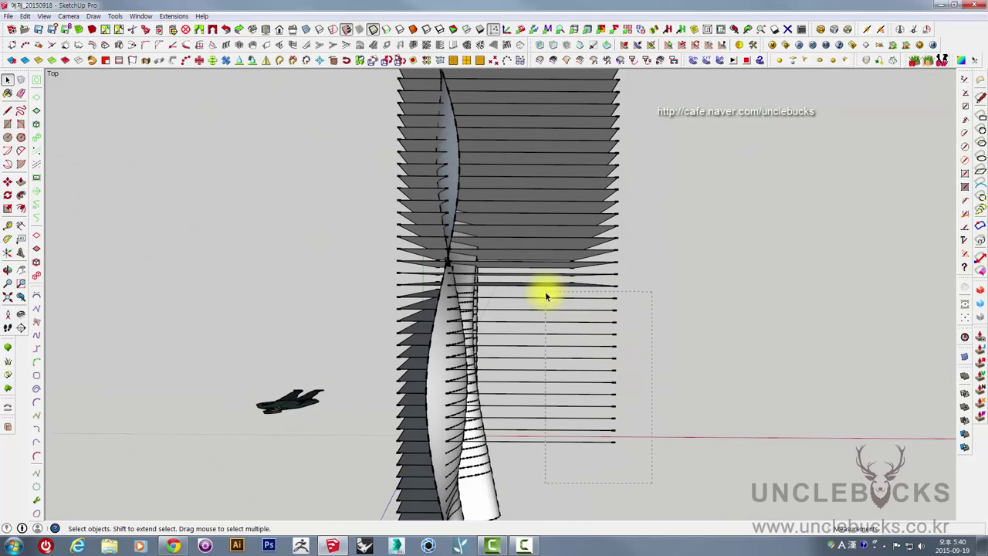
left_click_drag(564, 301, 524, 286)
mouse_move(524, 287)
middle_mouse_down()
mouse_move(478, 306)
mouse_move(476, 322)
middle_mouse_up()
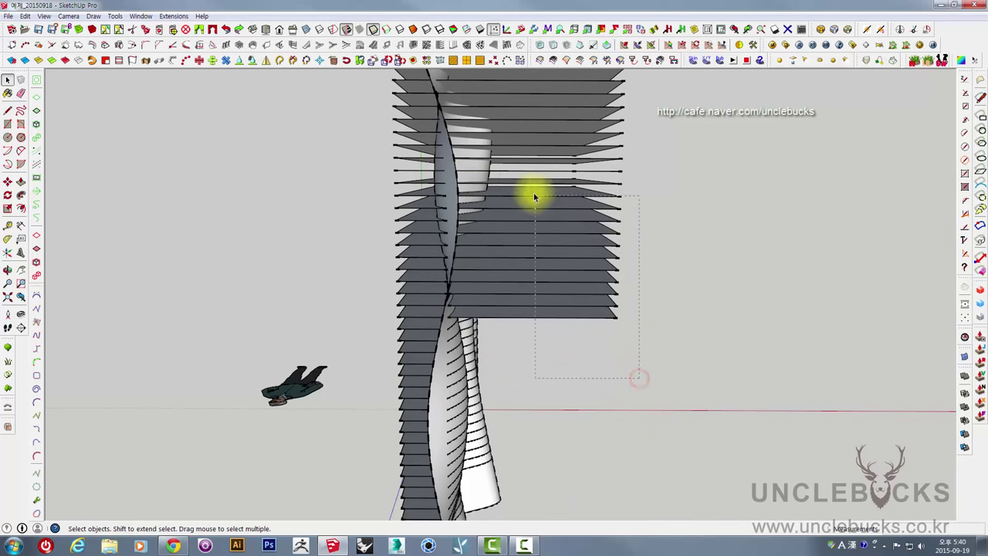
left_click_drag(533, 196, 532, 189)
key("Delete")
mouse_move(533, 189)
middle_mouse_down()
mouse_move(569, 237)
mouse_move(533, 222)
middle_mouse_up()
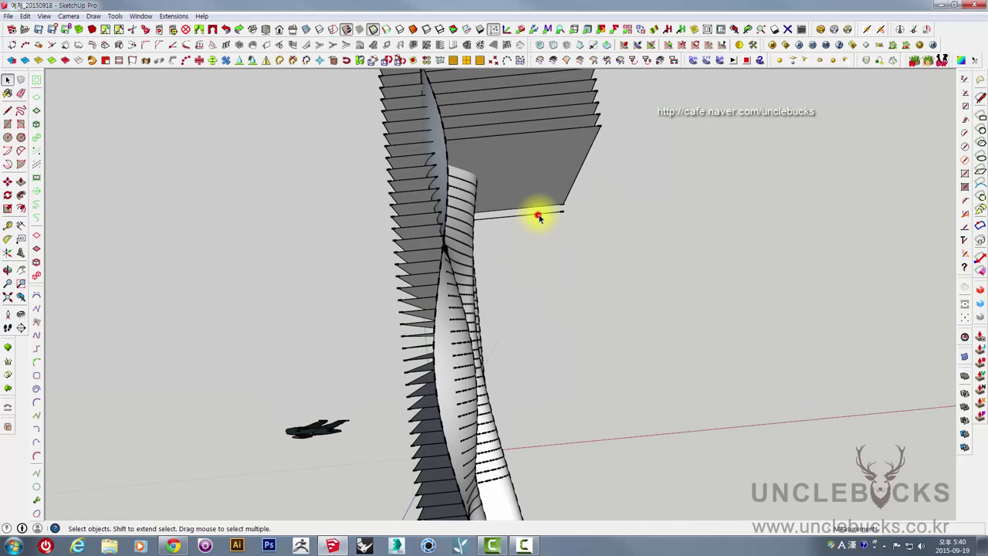
- Select the next box-shaped block of fin lines on the tower
mouse_move(542, 186)
middle_mouse_down()
mouse_move(535, 190)
mouse_move(557, 185)
mouse_move(516, 309)
mouse_move(445, 255)
middle_mouse_up()
scroll(479, 305, "down", 5)
mouse_move(479, 306)
middle_mouse_down()
mouse_move(600, 236)
mouse_move(620, 248)
mouse_move(610, 479)
middle_mouse_up()
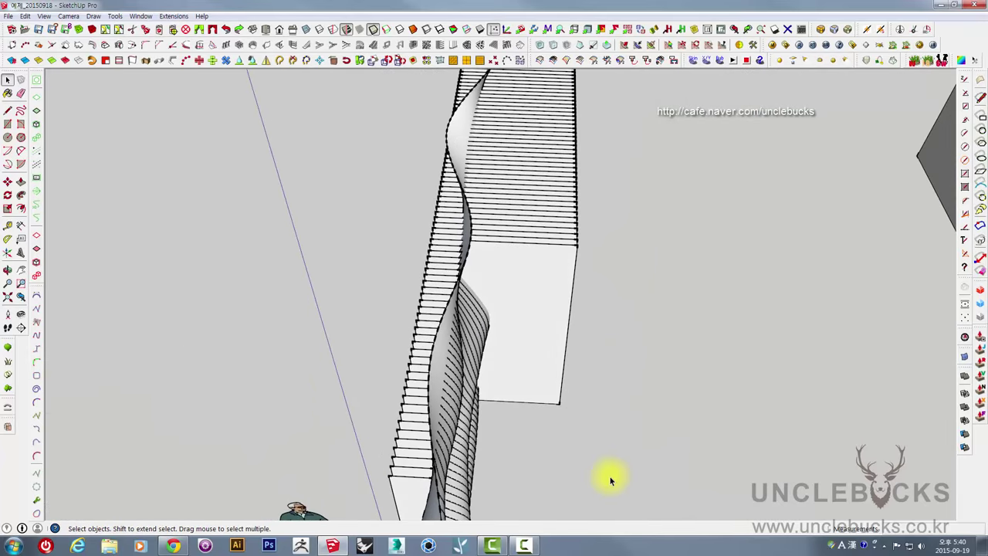
left_click(541, 122)
mouse_move(541, 122)
middle_mouse_down()
mouse_move(584, 249)
mouse_move(474, 159)
mouse_move(579, 239)
mouse_move(719, 201)
mouse_move(740, 227)
mouse_move(613, 247)
mouse_move(686, 399)
mouse_move(600, 297)
mouse_move(611, 359)
mouse_move(599, 407)
middle_mouse_up()
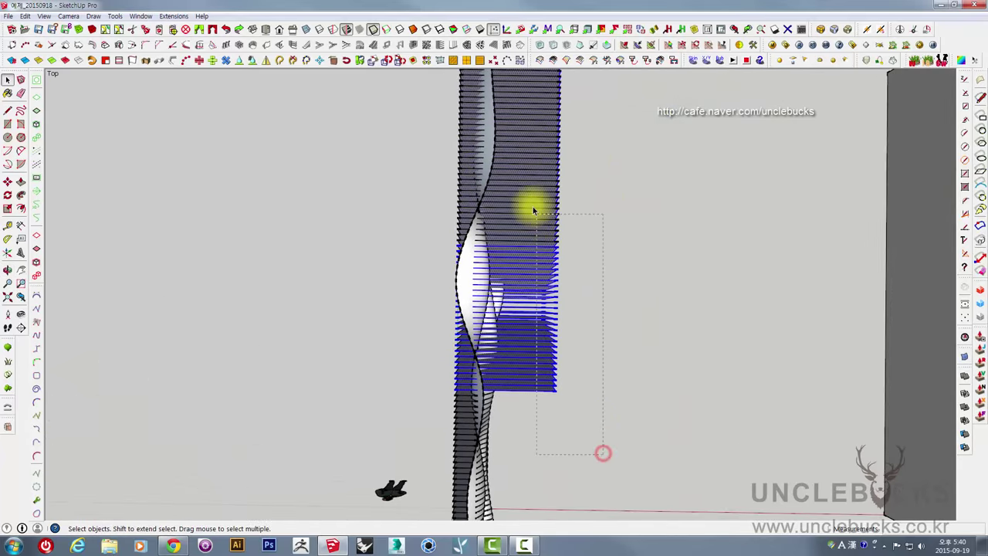
mouse_move(528, 200)
middle_mouse_down()
mouse_move(308, 206)
mouse_move(439, 244)
mouse_move(568, 132)
mouse_move(518, 301)
mouse_move(566, 221)
mouse_move(456, 249)
mouse_move(460, 203)
middle_mouse_up()
scroll(508, 276, "up", 3)
- Intersect the selected fin block with the model
right_click(462, 203)
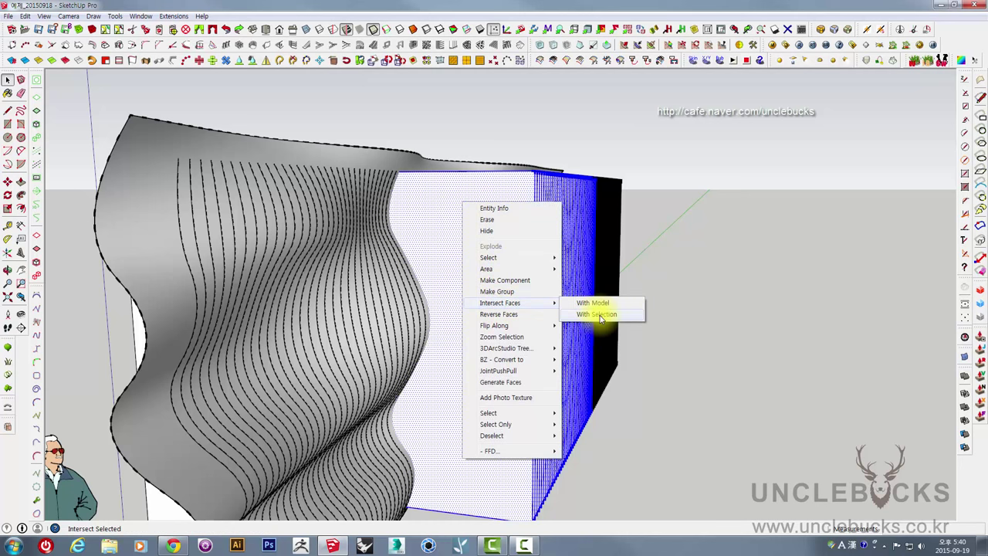
left_click(595, 304)
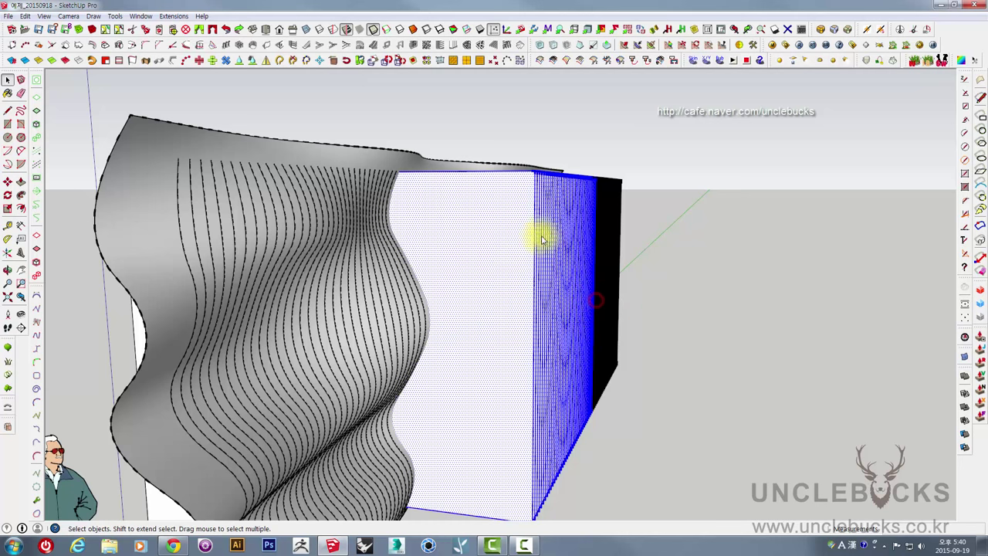
mouse_move(547, 212)
middle_mouse_down()
mouse_move(562, 412)
mouse_move(523, 238)
mouse_move(553, 373)
mouse_move(555, 397)
mouse_move(540, 423)
mouse_move(574, 470)
middle_mouse_up()
middle_click_drag(538, 254, 473, 232)
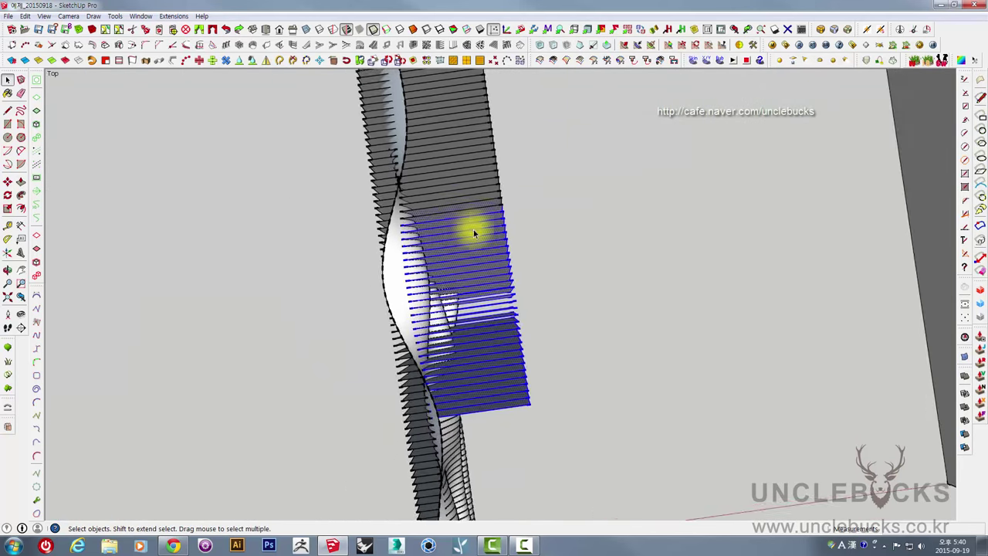
mouse_move(662, 347)
middle_mouse_down()
mouse_move(440, 221)
mouse_move(573, 280)
mouse_move(506, 203)
mouse_move(483, 243)
mouse_move(640, 378)
mouse_move(554, 254)
middle_mouse_up()
- Delete the stray fins crossing below the wavy wall
left_click(483, 241)
mouse_move(548, 217)
middle_mouse_down()
mouse_move(543, 260)
mouse_move(595, 397)
mouse_move(289, 194)
mouse_move(481, 279)
mouse_move(316, 410)
mouse_move(496, 423)
mouse_move(536, 357)
mouse_move(469, 382)
mouse_move(518, 381)
mouse_move(473, 378)
mouse_move(493, 405)
middle_mouse_up()
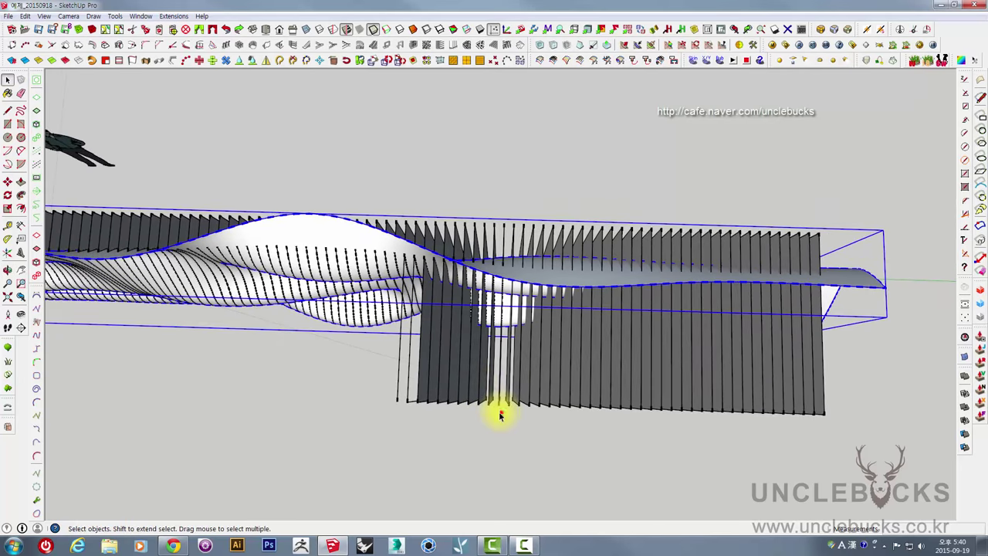
left_click_drag(399, 365, 388, 362)
key("Delete")
mouse_move(399, 372)
middle_mouse_down()
mouse_move(582, 341)
mouse_move(754, 264)
mouse_move(595, 347)
mouse_move(725, 283)
mouse_move(617, 393)
mouse_move(646, 348)
mouse_move(642, 477)
middle_mouse_up()
- Select the top fins of the block and intersect them with the model
left_click_drag(640, 481, 574, 173)
mouse_move(574, 173)
middle_mouse_down()
mouse_move(476, 267)
mouse_move(477, 322)
mouse_move(577, 307)
middle_mouse_up()
mouse_move(532, 251)
middle_mouse_down()
mouse_move(580, 267)
mouse_move(494, 294)
mouse_move(443, 224)
mouse_move(499, 292)
middle_mouse_up()
right_click(502, 274)
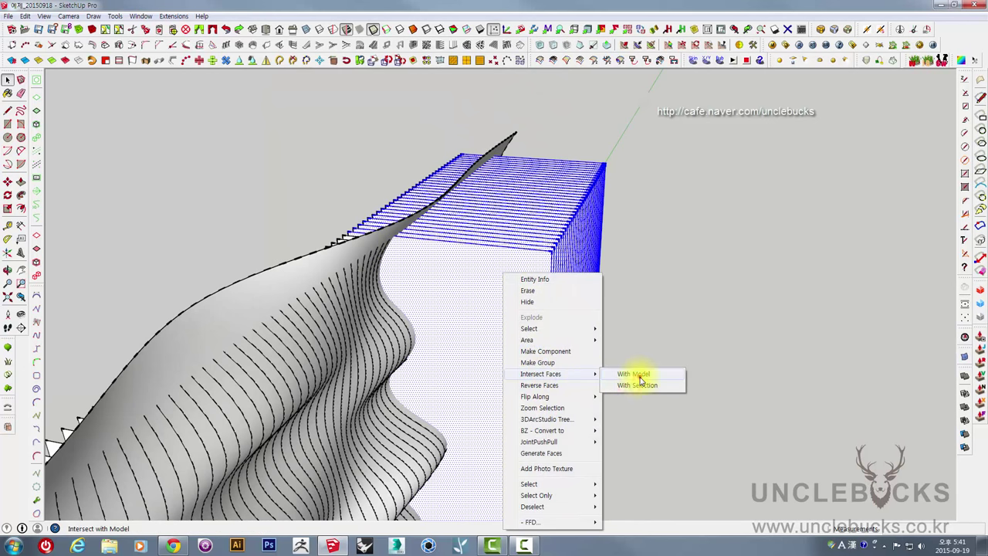
left_click(639, 375)
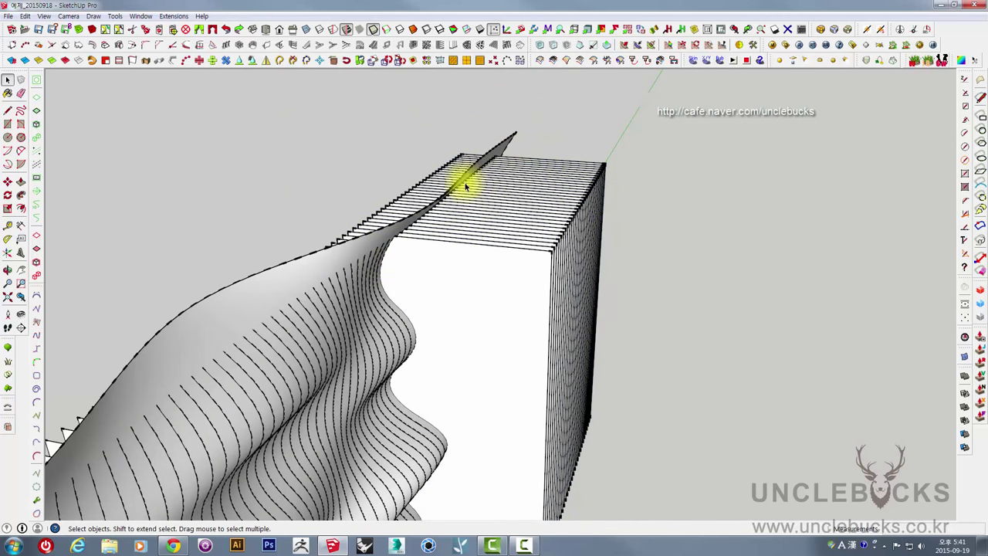
mouse_move(466, 186)
middle_mouse_down()
mouse_move(474, 280)
mouse_move(564, 324)
mouse_move(581, 376)
middle_mouse_up()
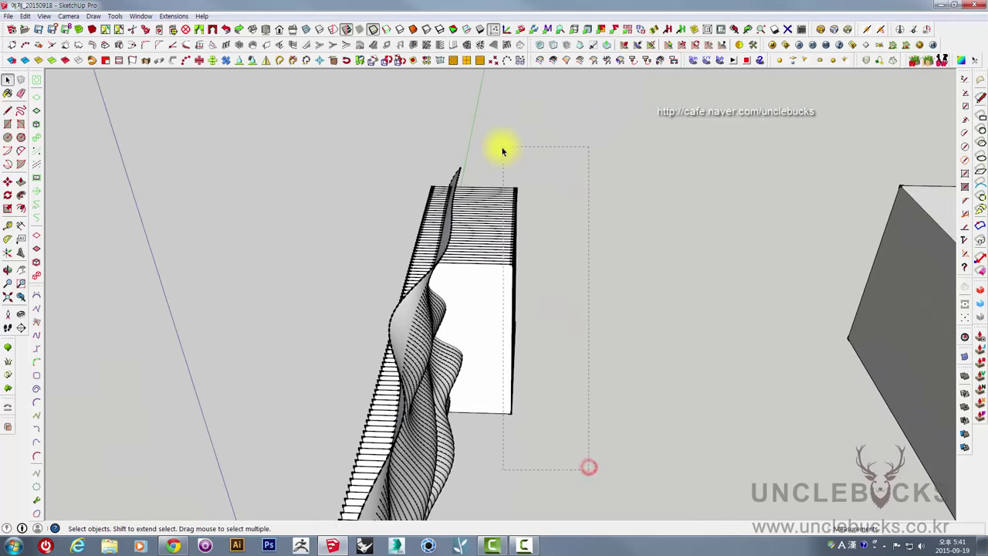
left_click_drag(502, 151, 504, 153)
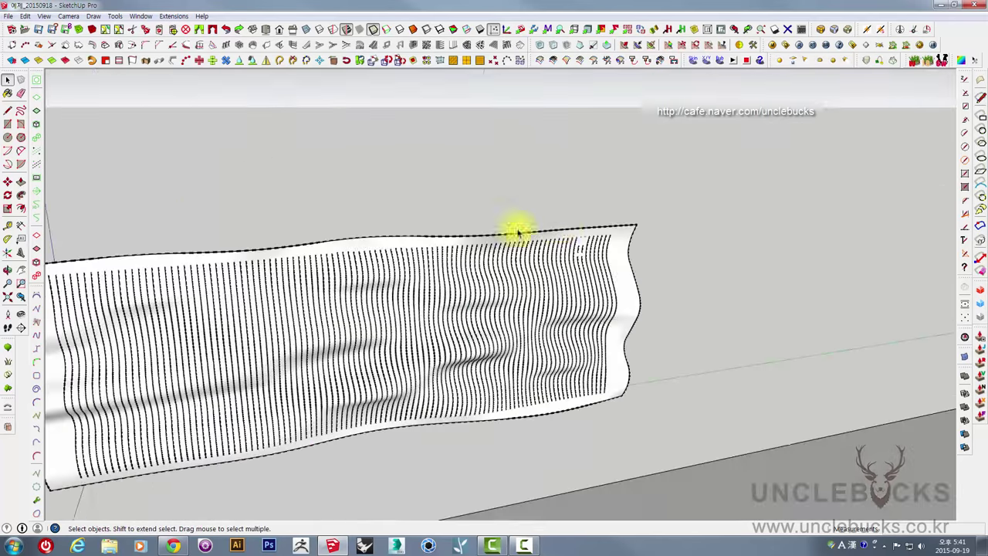
scroll(595, 246, "up", 2)
scroll(586, 247, "up", 2)
scroll(560, 244, "up", 3)
scroll(560, 244, "up", 2)
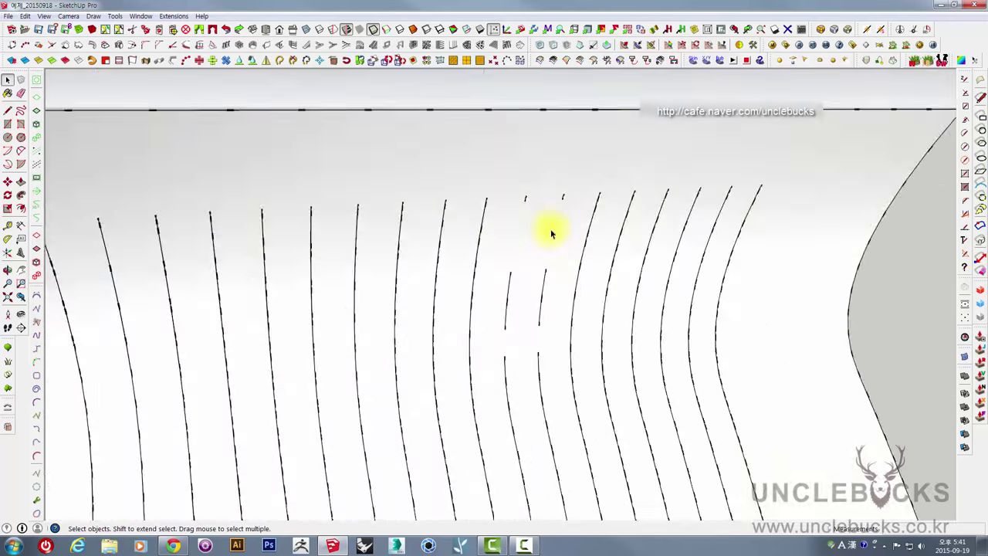
mouse_move(547, 227)
middle_mouse_down()
mouse_move(573, 203)
mouse_move(548, 216)
mouse_move(574, 216)
mouse_move(440, 286)
mouse_move(635, 250)
mouse_move(162, 257)
mouse_move(236, 254)
middle_mouse_up()
scroll(549, 216, "down", 2)
scroll(549, 224, "down", 2)
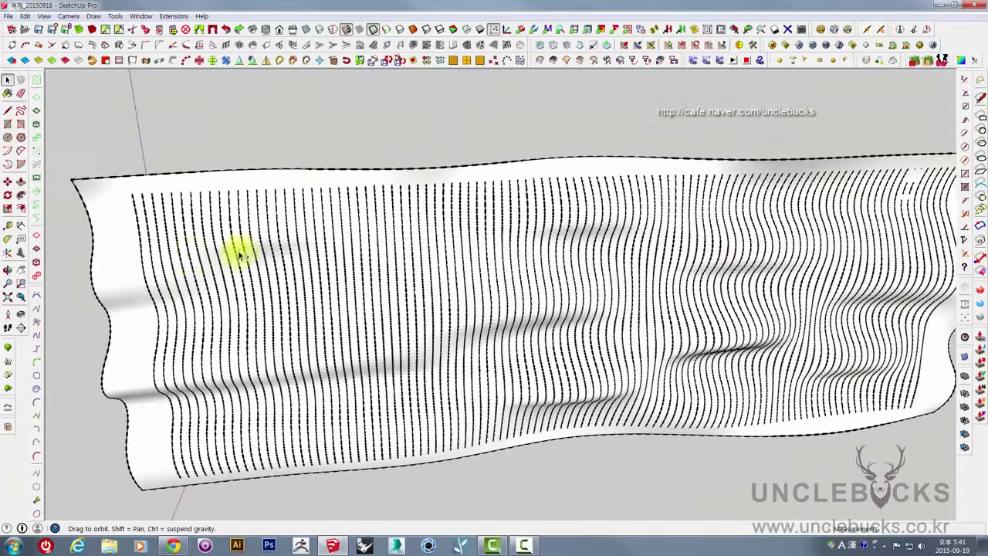
mouse_move(543, 214)
middle_mouse_down()
mouse_move(404, 282)
mouse_move(552, 236)
middle_mouse_up()
scroll(494, 237, "up", 2)
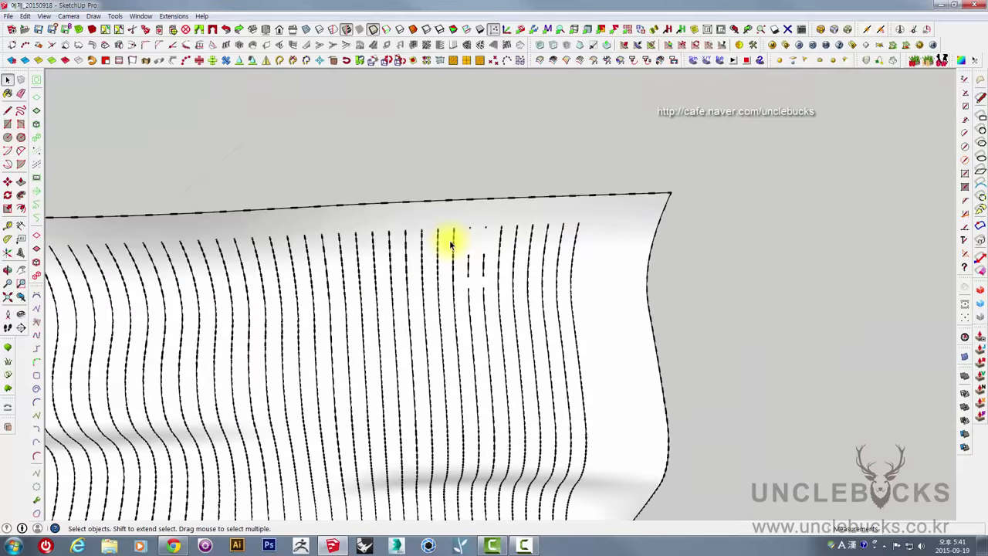
scroll(522, 203, "up", 2)
left_click(662, 203)
mouse_move(596, 266)
middle_mouse_down()
mouse_move(600, 342)
mouse_move(639, 346)
middle_mouse_up()
key("m")
left_click(809, 332)
middle_click_drag(784, 286, 761, 257)
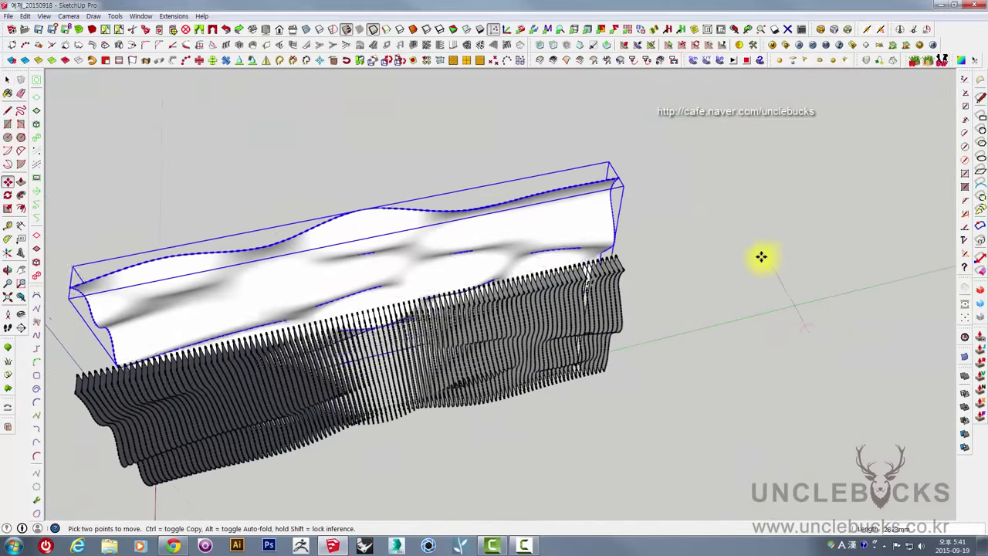
left_click(745, 247)
middle_click_drag(617, 346, 591, 311)
scroll(567, 265, "up", 3)
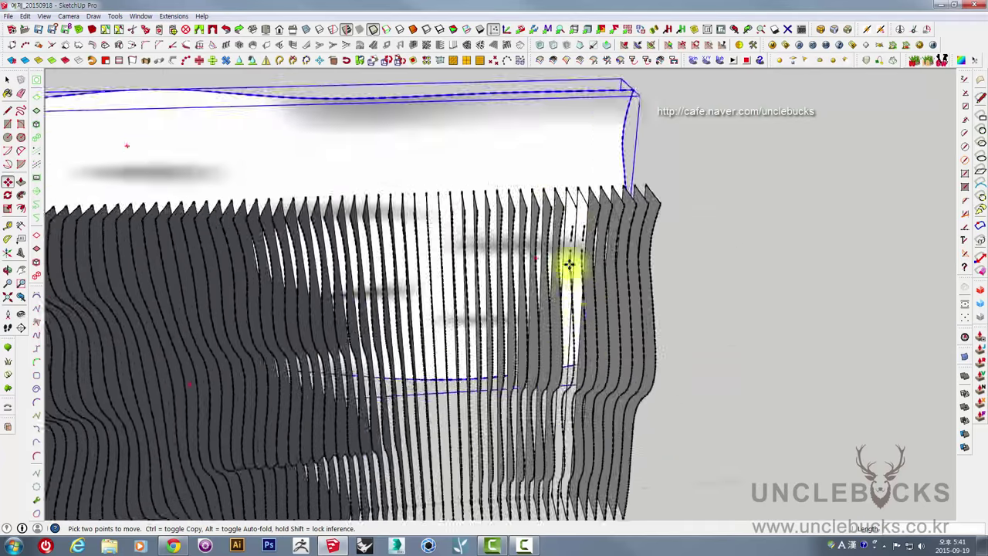
scroll(571, 180, "up", 3)
scroll(587, 192, "down", 2)
mouse_move(586, 192)
middle_mouse_down()
mouse_move(564, 268)
mouse_move(690, 271)
mouse_move(502, 187)
middle_mouse_up()
scroll(620, 249, "up", 3)
mouse_move(619, 249)
middle_mouse_down("shift")
mouse_move(482, 233)
mouse_move(494, 257)
middle_mouse_up("shift")
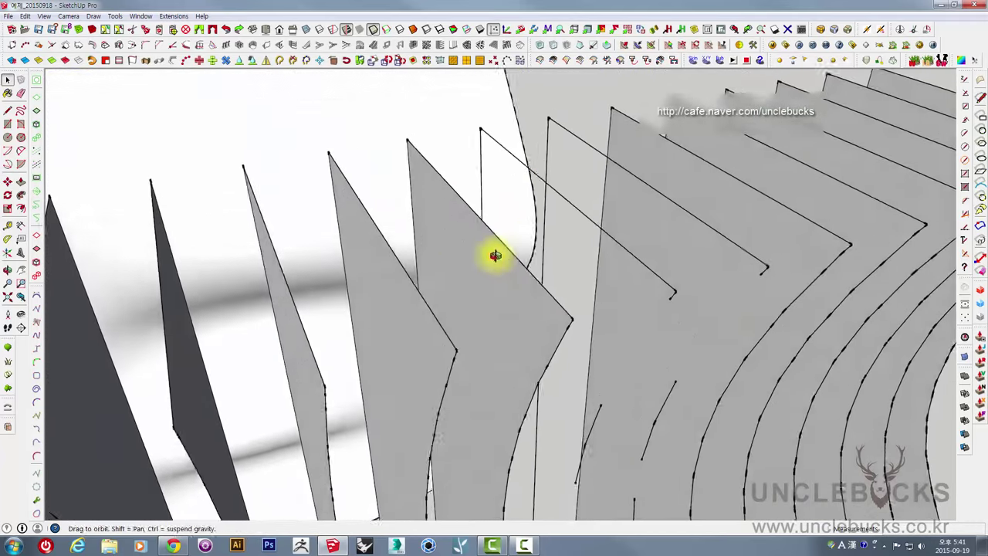
mouse_move(195, 136)
middle_mouse_down()
mouse_move(408, 254)
mouse_move(410, 193)
mouse_move(176, 148)
middle_mouse_up()
- Draw edges from two fins' top corners down to their broken contour curves
left_click(9, 112)
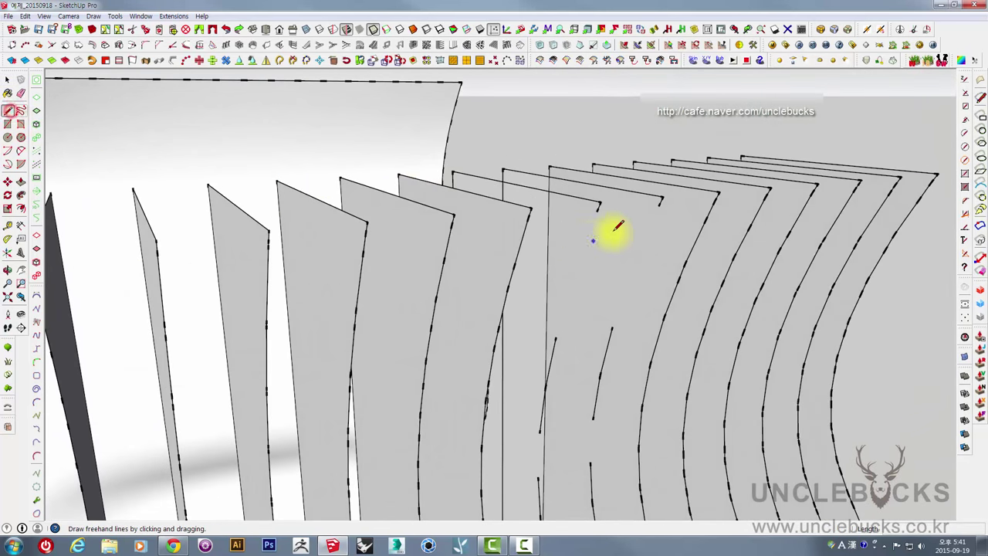
left_click(598, 213)
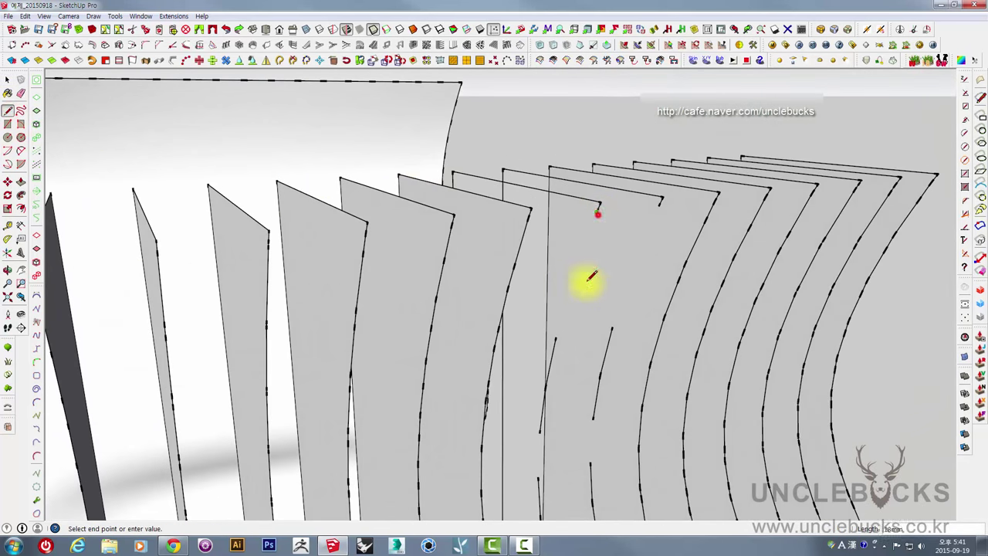
left_click(557, 337)
key("space")
middle_click_drag(628, 301, 650, 262)
key("l")
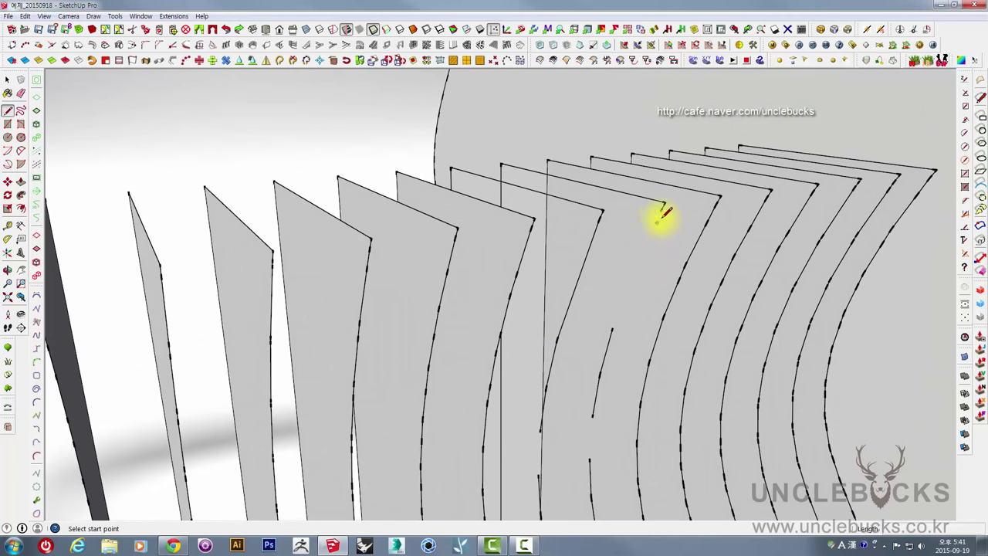
left_click(660, 208)
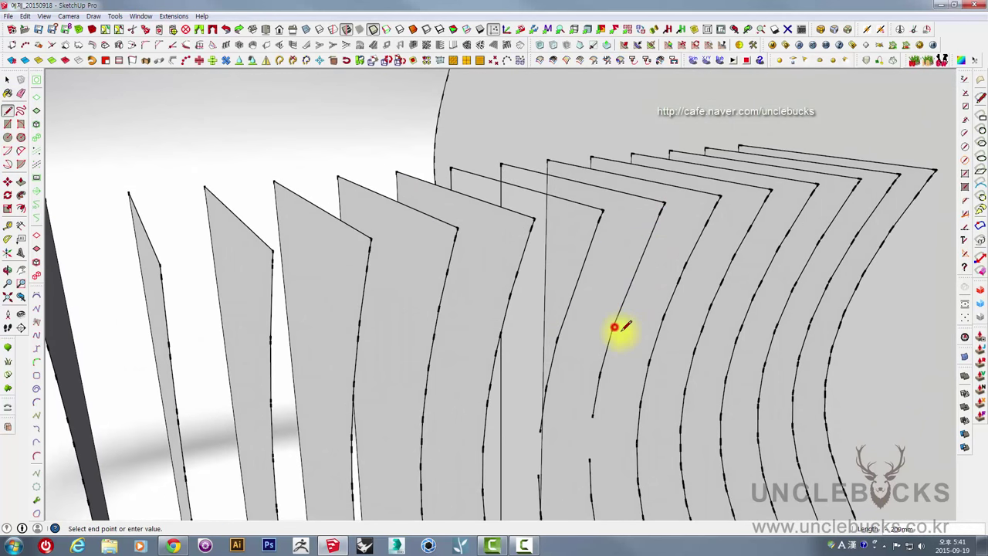
left_click(614, 327)
key("space")
- Bridge the gap in the contour curve with a short line
mouse_move(595, 419)
middle_mouse_down()
mouse_move(558, 342)
mouse_move(392, 249)
middle_mouse_up()
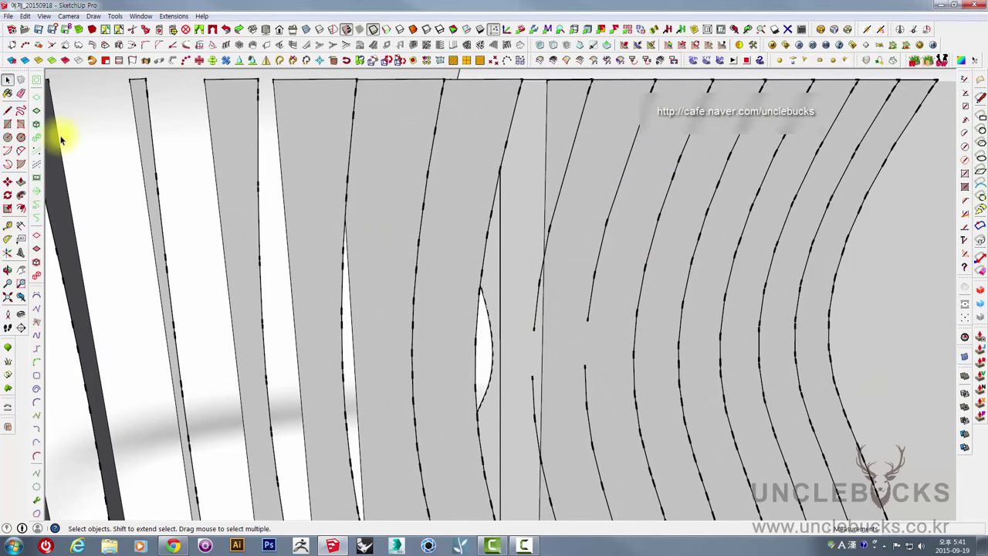
left_click(8, 110)
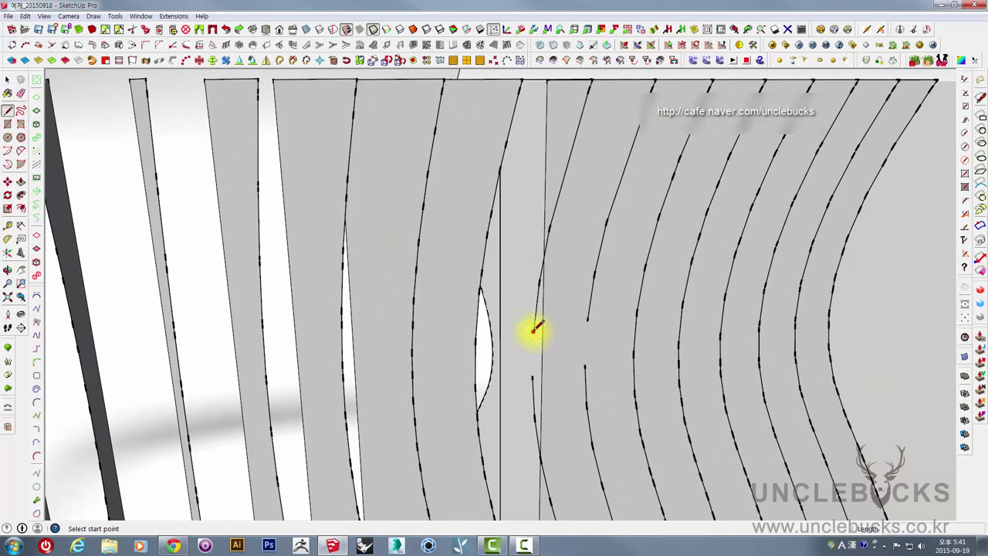
left_click(531, 327)
left_click(530, 375)
key("space")
mouse_move(568, 342)
middle_mouse_down()
mouse_move(497, 435)
mouse_move(547, 302)
middle_mouse_up()
scroll(496, 434, "down", 5)
scroll(540, 313, "up", 2)
scroll(542, 357, "down", 2)
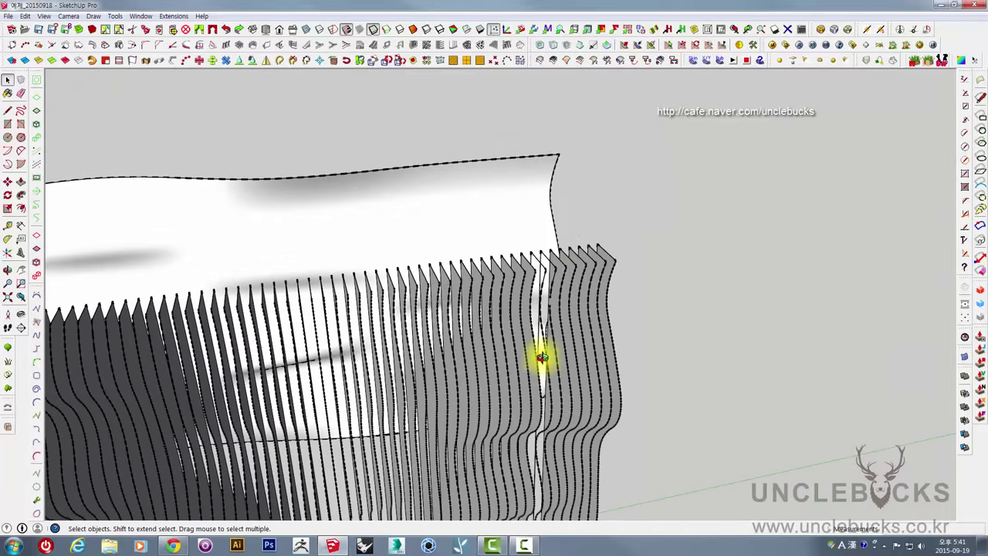
- Select one fin's rib profile
mouse_move(543, 357)
middle_mouse_down()
mouse_move(474, 265)
mouse_move(540, 403)
mouse_move(540, 265)
middle_mouse_up()
scroll(521, 251, "up", 2)
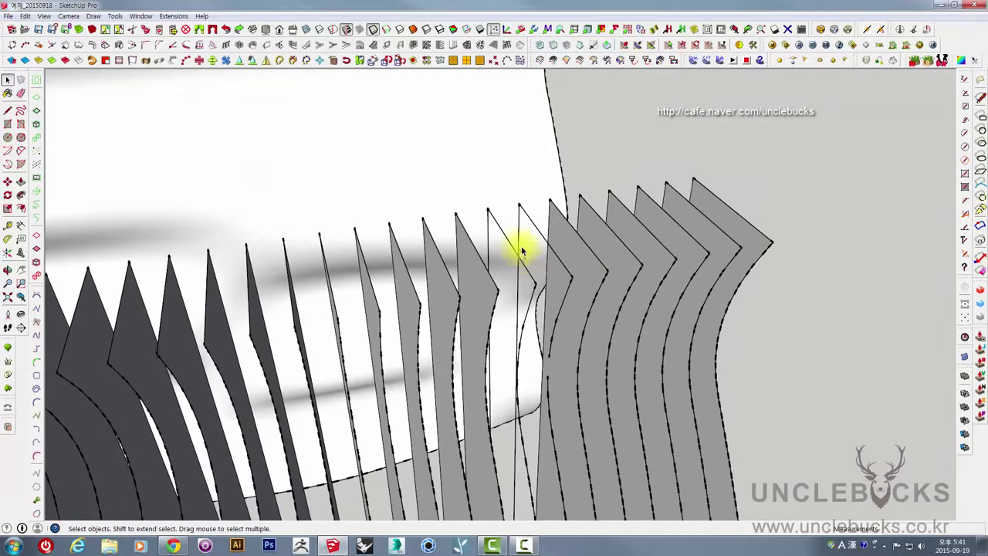
left_click(528, 182)
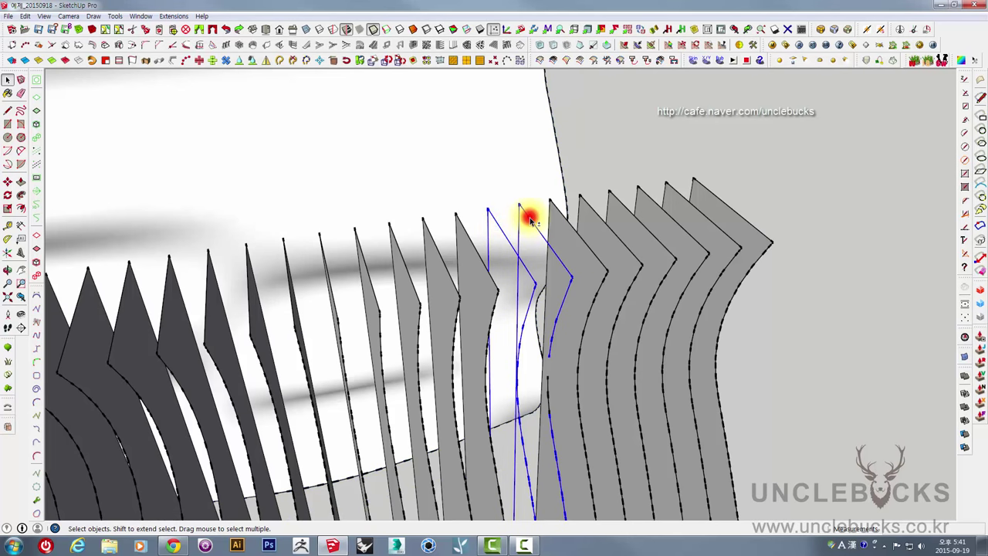
mouse_move(540, 288)
middle_mouse_down()
mouse_move(595, 386)
mouse_move(540, 393)
middle_mouse_up()
scroll(553, 391, "up", 2)
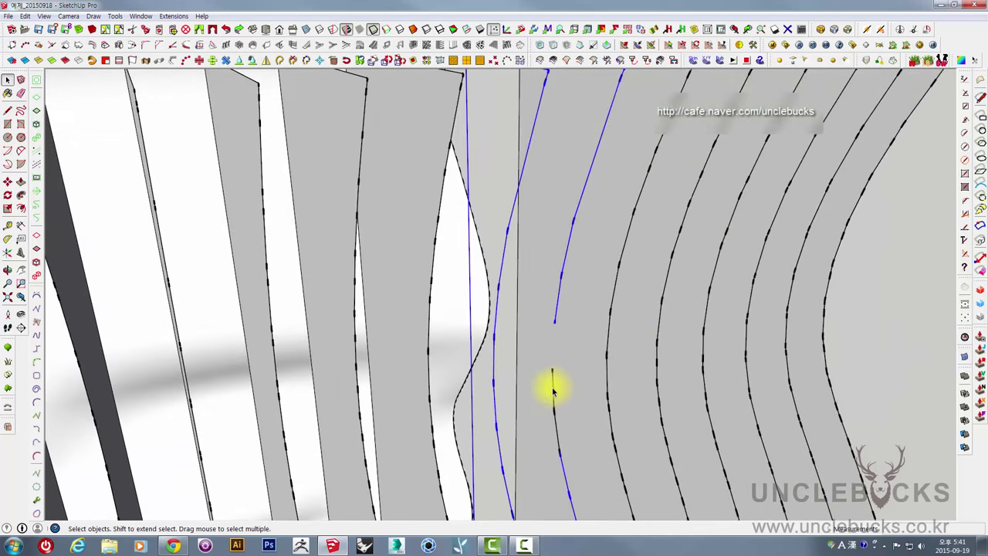
scroll(554, 387, "down", 3)
scroll(554, 384, "down", 3)
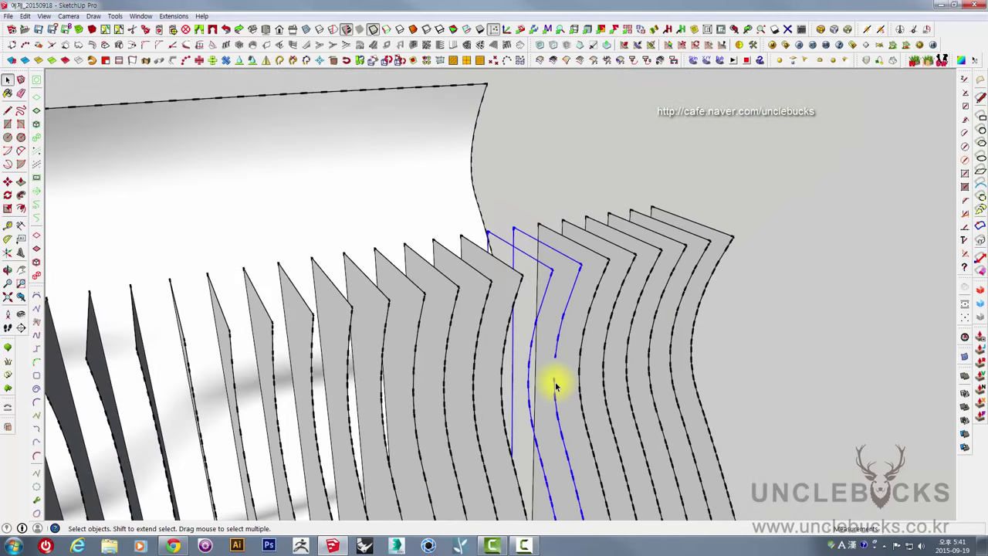
mouse_move(553, 383)
middle_mouse_down()
mouse_move(595, 229)
mouse_move(598, 288)
mouse_move(650, 404)
mouse_move(646, 352)
middle_mouse_up()
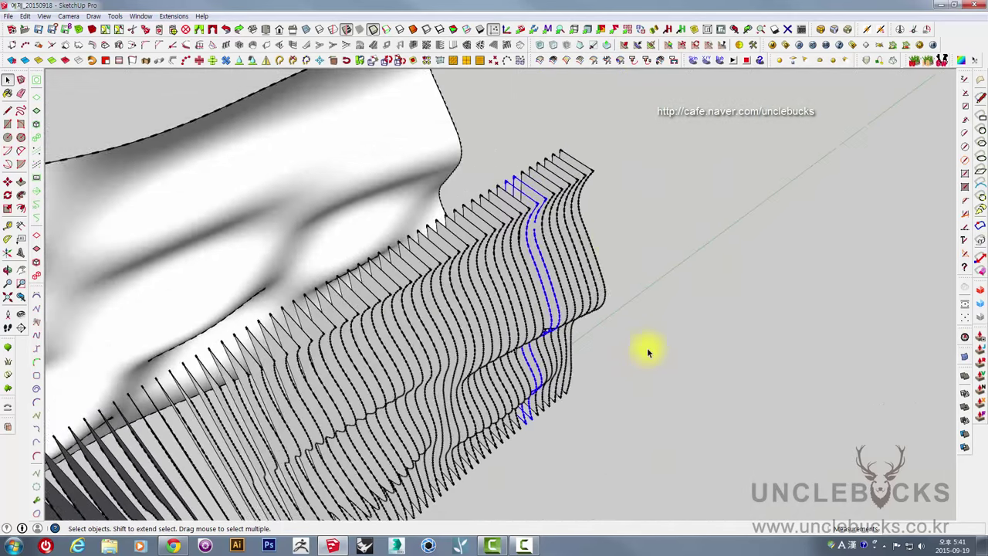
- Move the selected rib profile out of the fin array along the red axis, then deselect it
key("m")
left_click(661, 213)
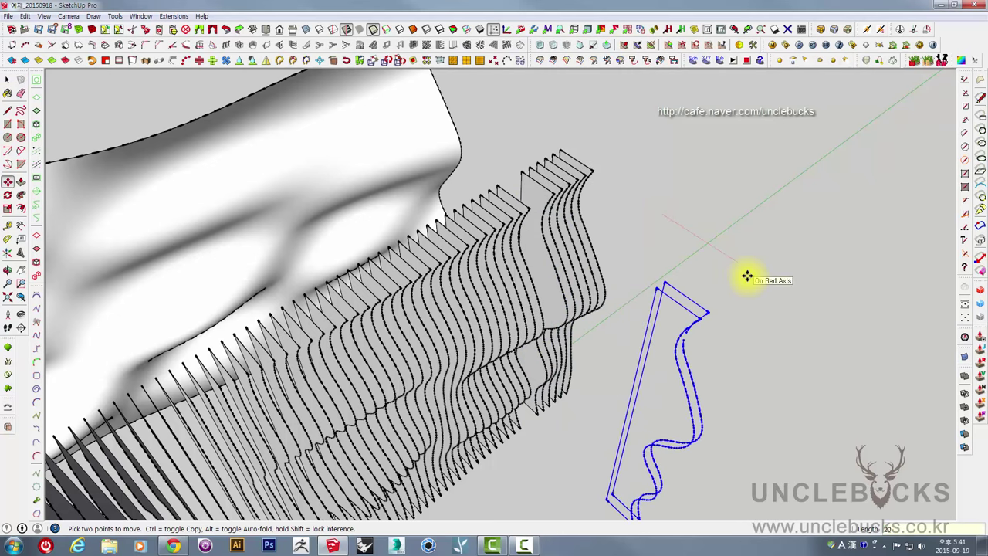
mouse_move(738, 353)
middle_mouse_down()
mouse_move(668, 334)
mouse_move(639, 276)
mouse_move(653, 300)
middle_mouse_up()
key("space")
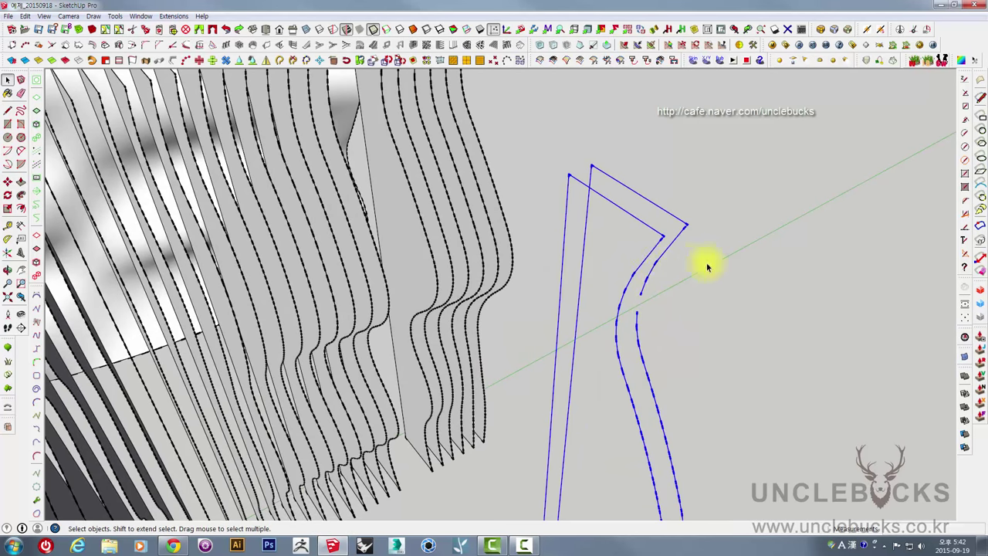
left_click(706, 262)
mouse_move(706, 262)
middle_mouse_down()
mouse_move(673, 312)
mouse_move(648, 301)
middle_mouse_up()
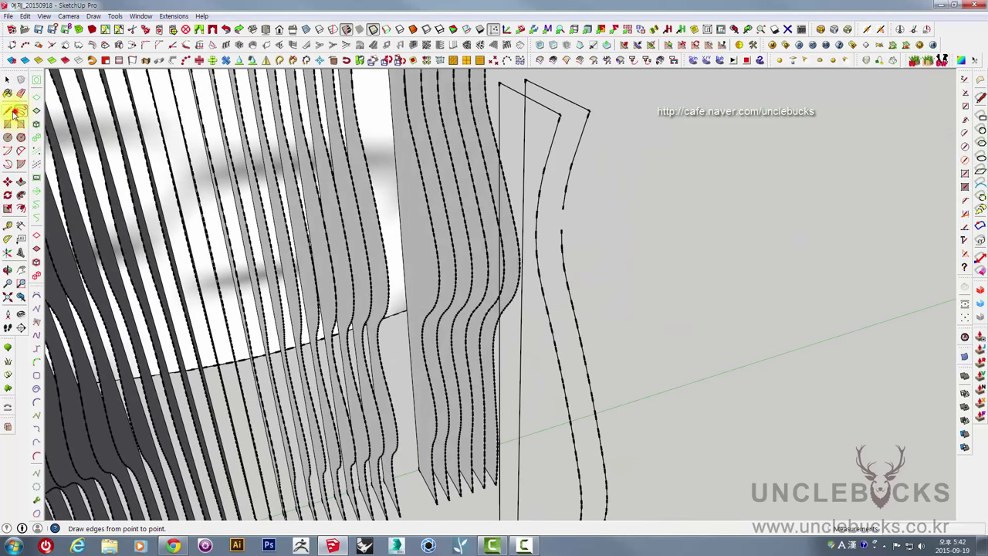
- Join the two endpoints at the extracted profile's curve gap with a short line, then inspect it
left_click(10, 111)
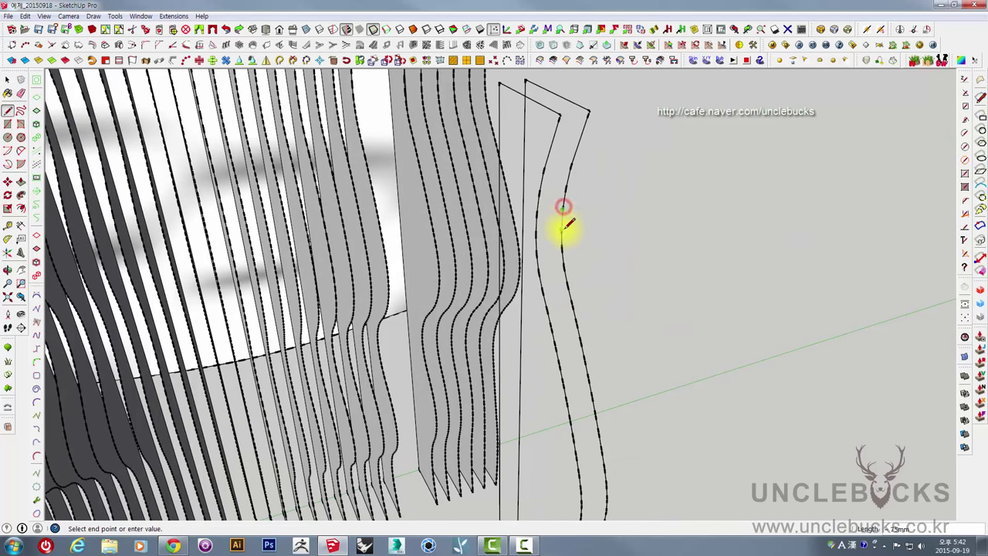
middle_click_drag(566, 232, 567, 225)
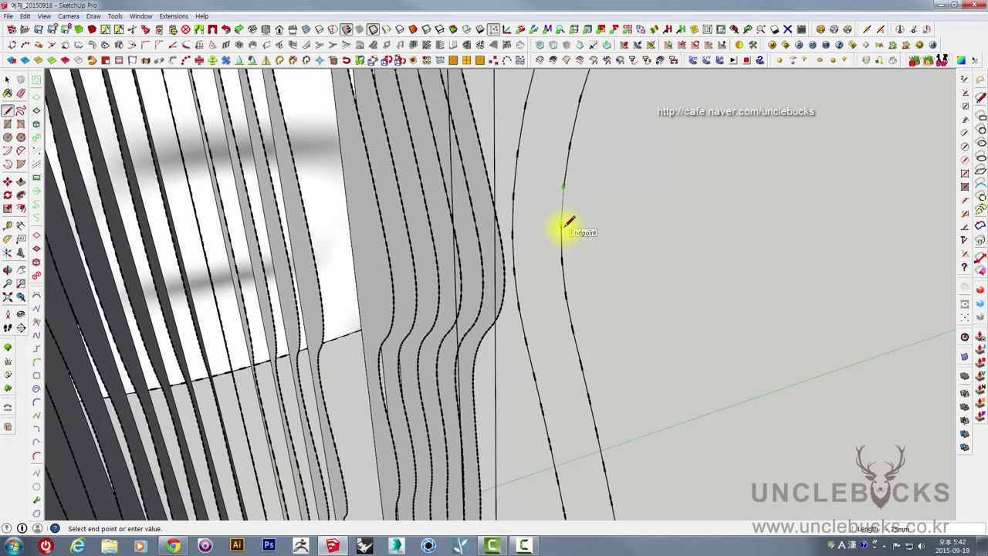
key("space")
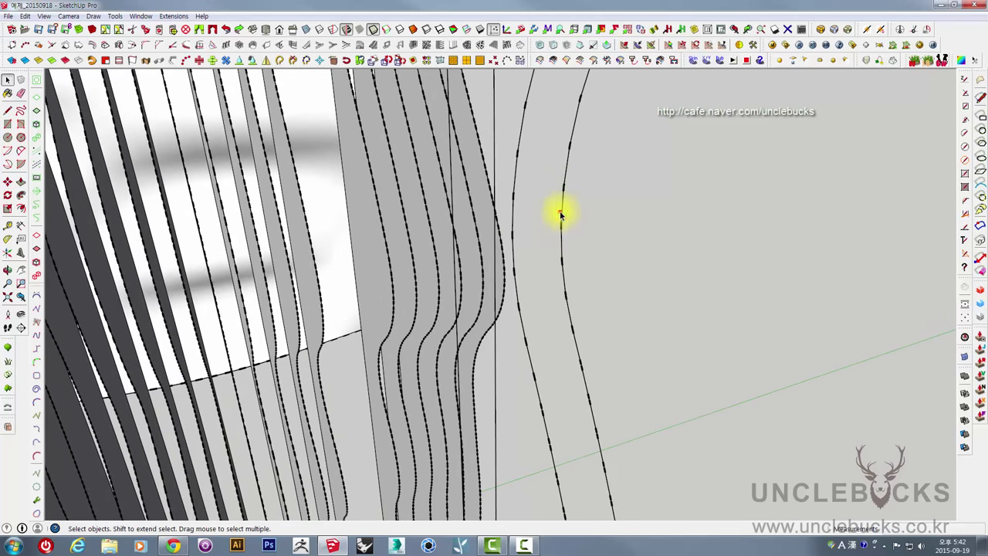
mouse_move(567, 222)
middle_mouse_down()
mouse_move(584, 227)
mouse_move(574, 282)
mouse_move(580, 322)
mouse_move(524, 217)
mouse_move(307, 110)
middle_mouse_up()
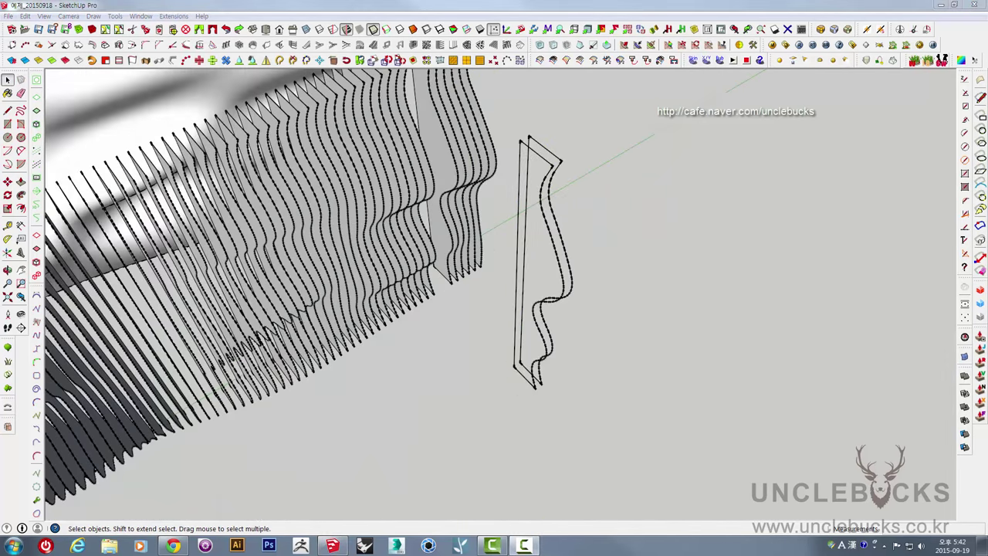
mouse_move(702, 274)
middle_mouse_down()
mouse_move(603, 286)
mouse_move(562, 260)
mouse_move(501, 151)
mouse_move(567, 282)
mouse_move(508, 277)
mouse_move(496, 246)
mouse_move(550, 254)
mouse_move(473, 236)
mouse_move(463, 265)
mouse_move(650, 172)
mouse_move(646, 166)
mouse_move(569, 271)
mouse_move(548, 347)
mouse_move(476, 173)
mouse_move(434, 161)
mouse_move(496, 167)
mouse_move(486, 173)
mouse_move(558, 213)
middle_mouse_up()
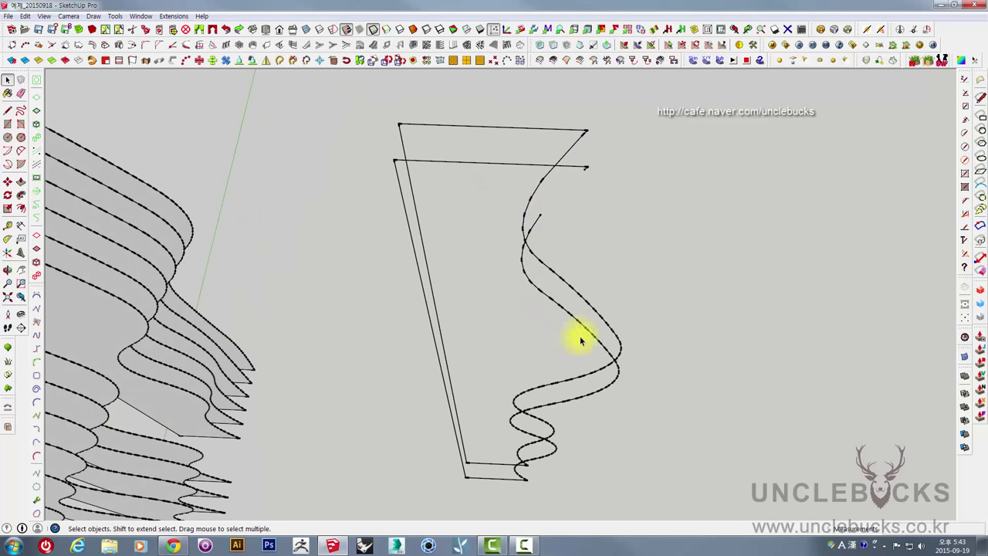
- Weld the extracted profile's connected straight and wavy edges into one curve with SuperWeld
mouse_move(575, 260)
middle_mouse_down()
mouse_move(558, 239)
mouse_move(540, 237)
mouse_move(560, 176)
mouse_move(562, 242)
mouse_move(503, 257)
middle_mouse_up()
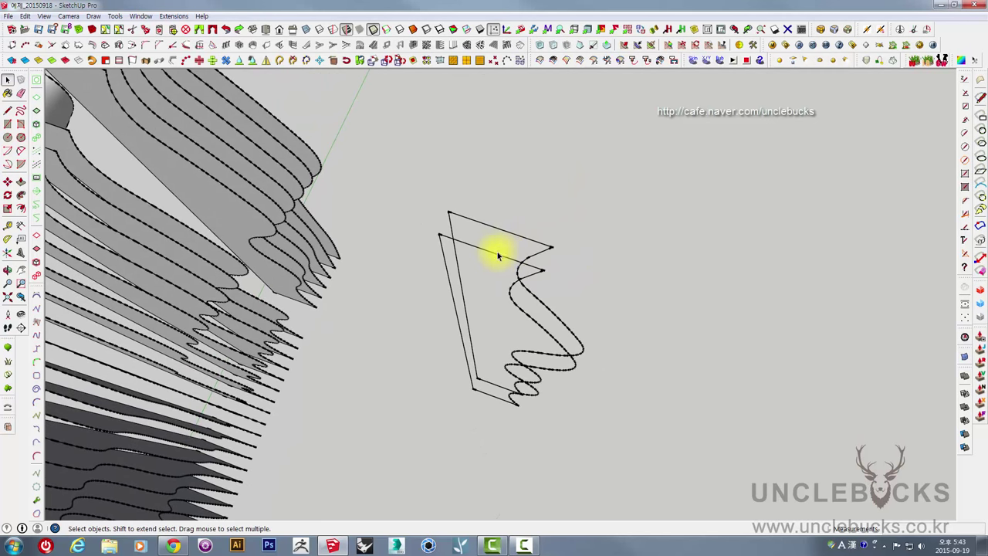
scroll(497, 255, "up", 2)
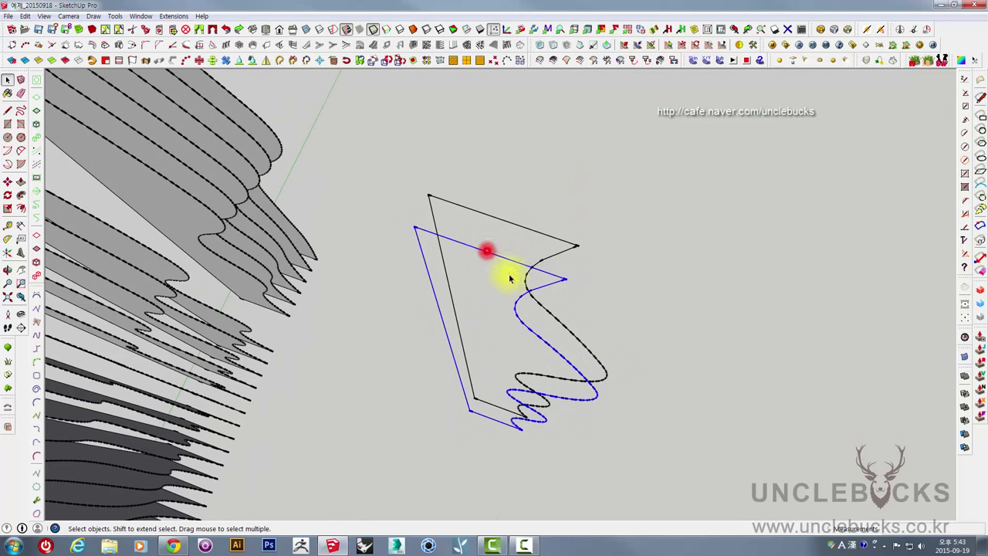
mouse_move(509, 277)
middle_mouse_down()
mouse_move(463, 247)
mouse_move(363, 131)
middle_mouse_up()
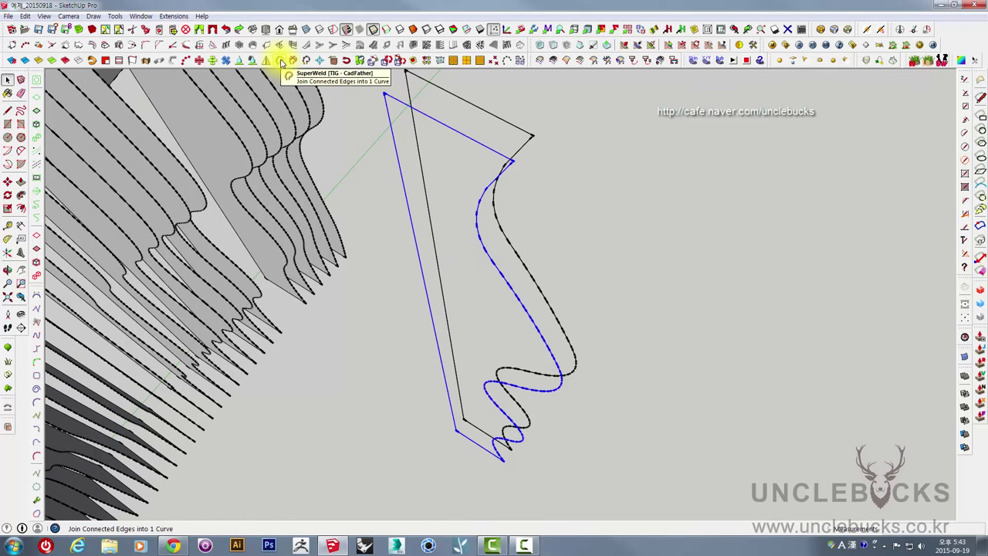
left_click(281, 62)
mouse_move(482, 265)
middle_mouse_down()
mouse_move(469, 265)
mouse_move(446, 236)
middle_mouse_up()
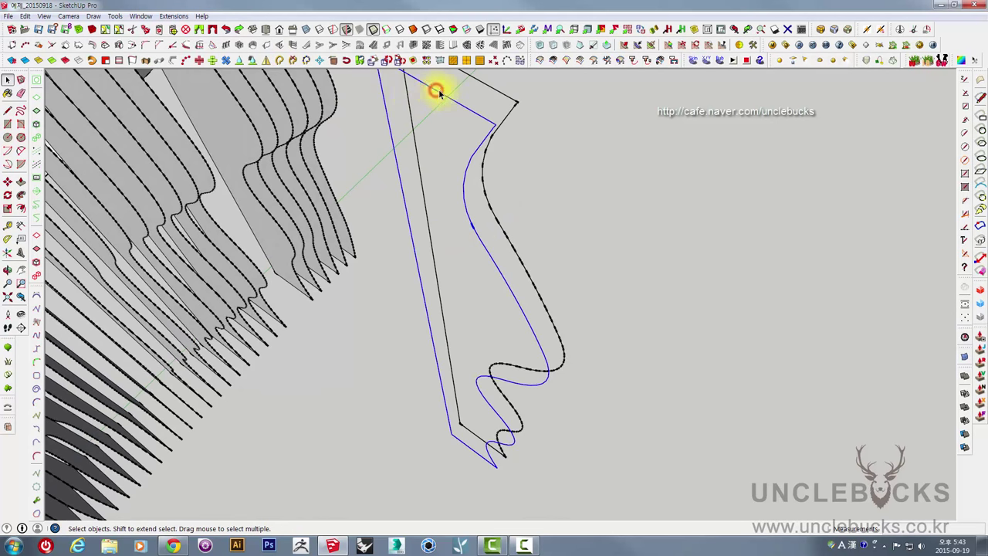
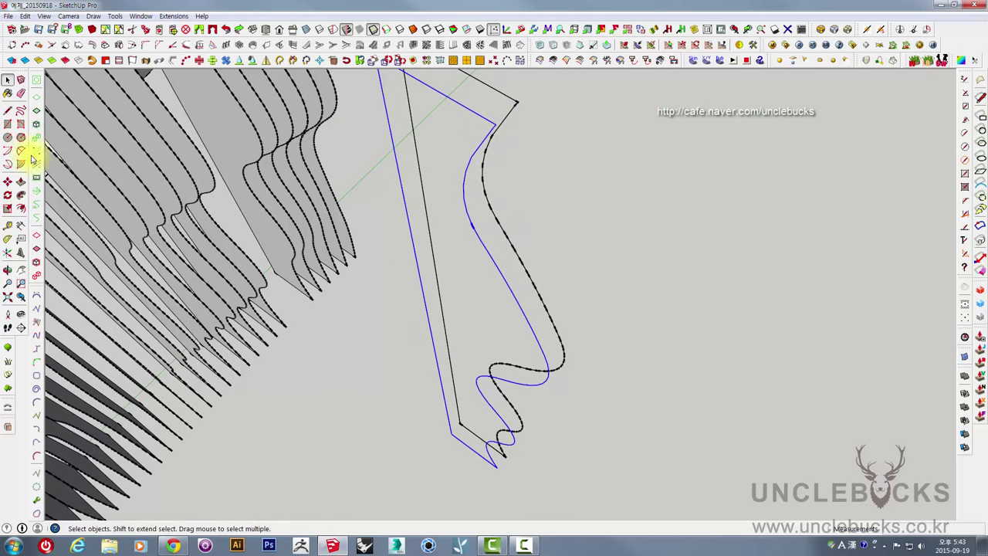
- Draw a circle to the right of the face profile curves
left_click(8, 137)
left_click(649, 329)
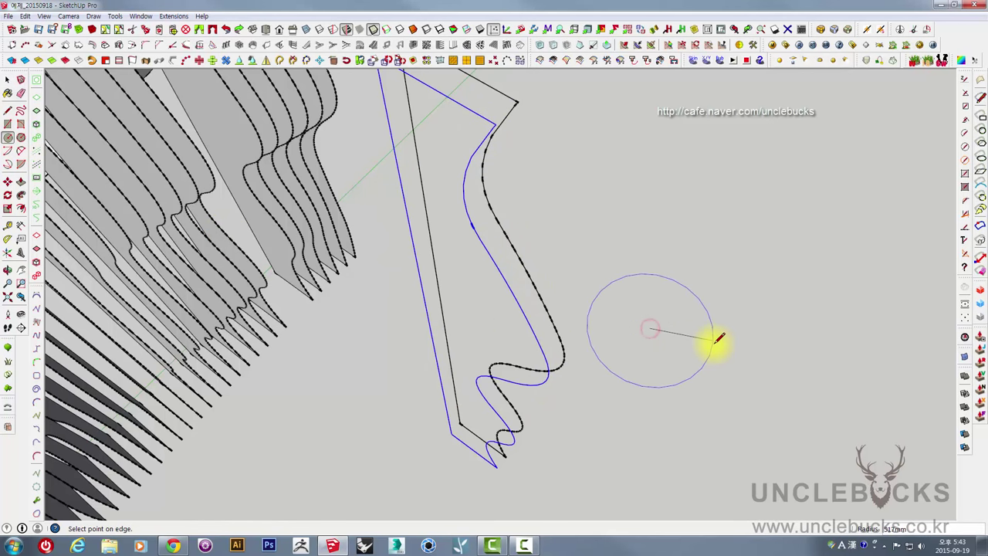
left_click(713, 334)
key("space")
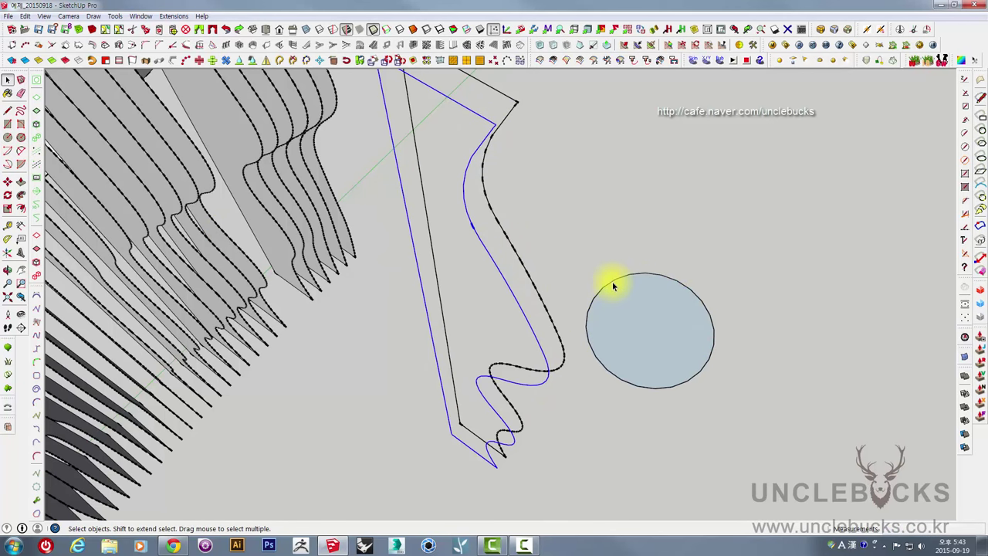
- Explode the circle's curve, delete only its face, and window-select the remaining edges
middle_click_drag(637, 278, 470, 313)
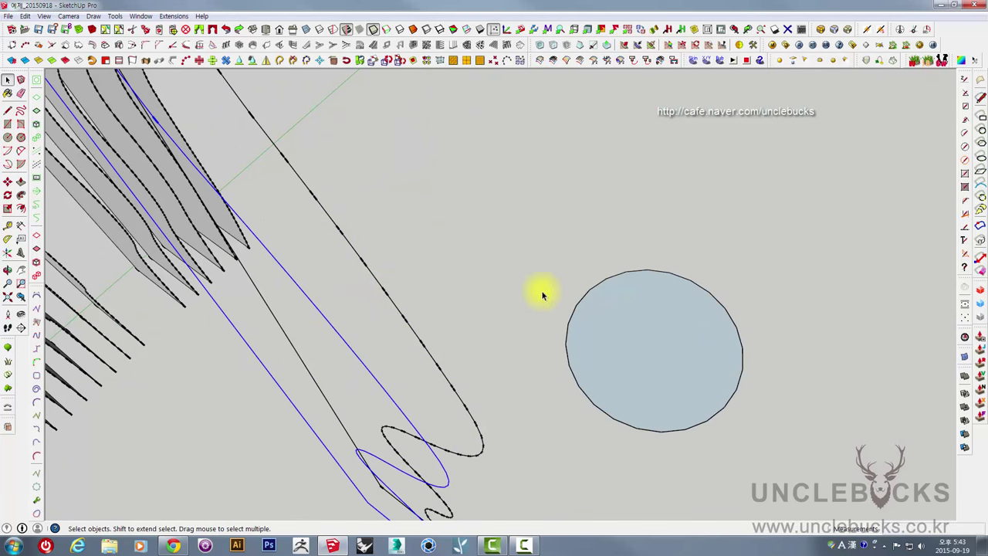
right_click(599, 285)
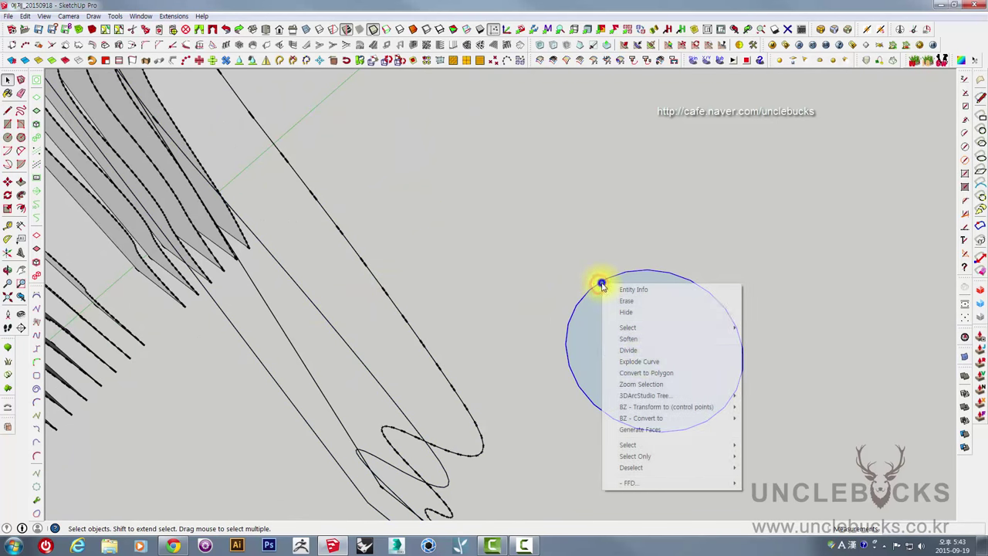
left_click(632, 362)
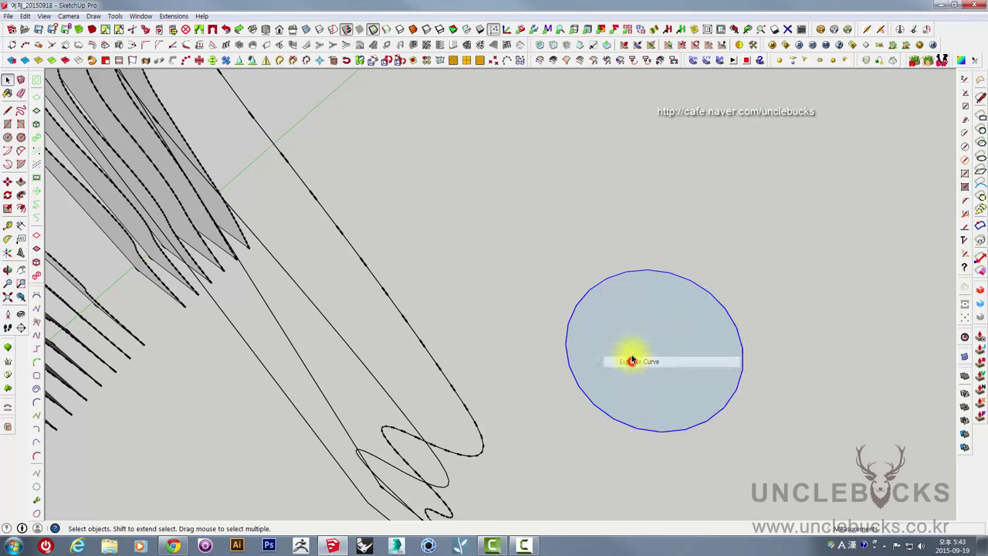
left_click(626, 327)
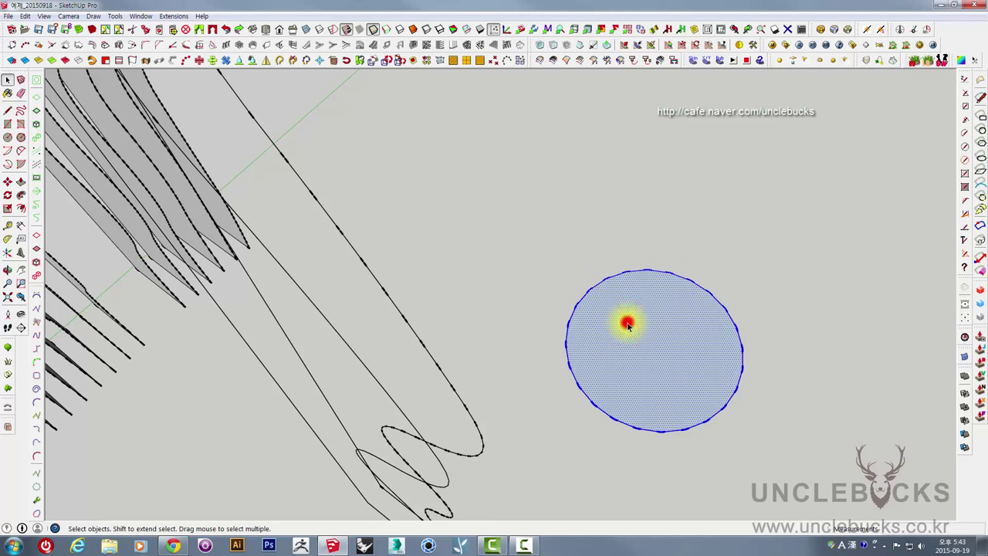
key("Delete")
key("ctrl+z")
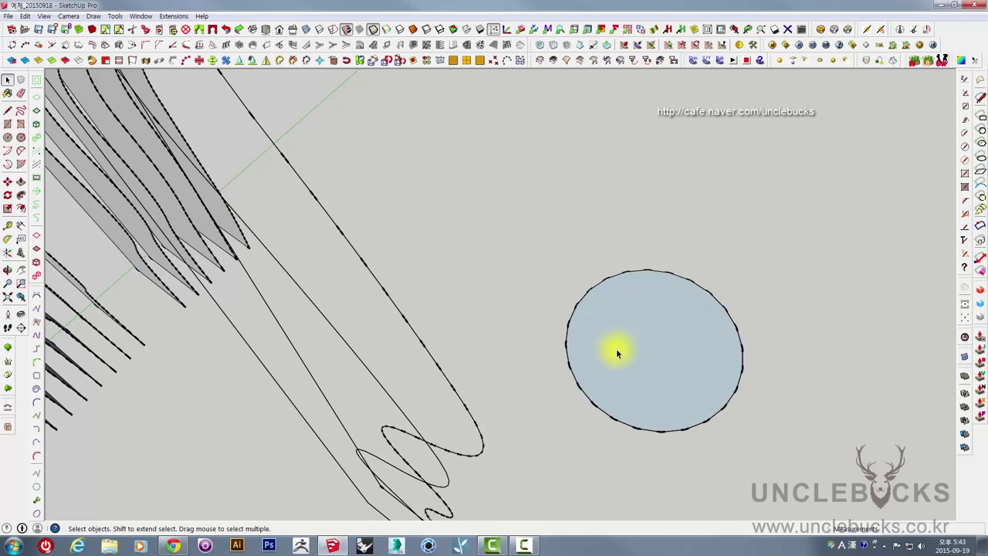
left_click(639, 331)
key("Delete")
left_click_drag(554, 224, 821, 421)
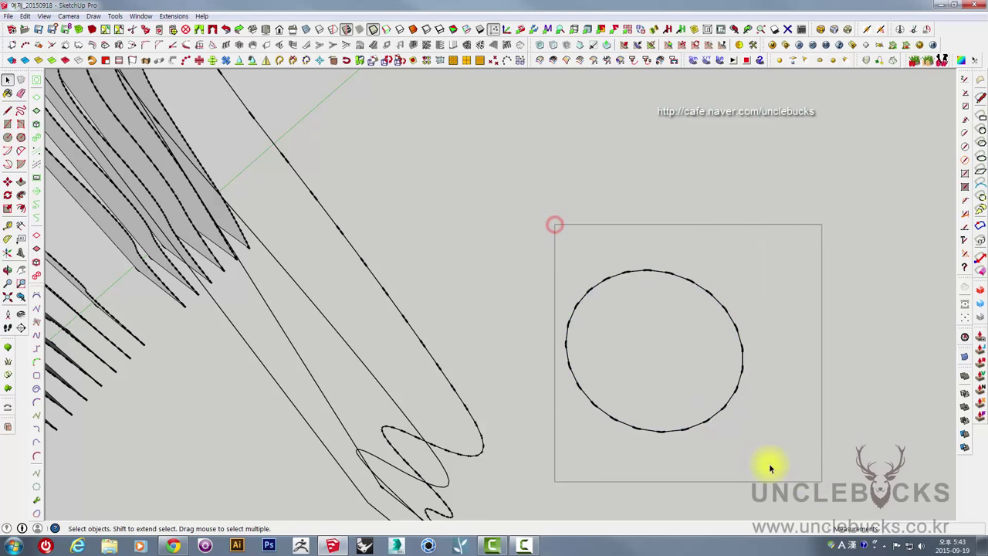
- Weld the circle's separate edges into one joined curve
left_click(281, 64)
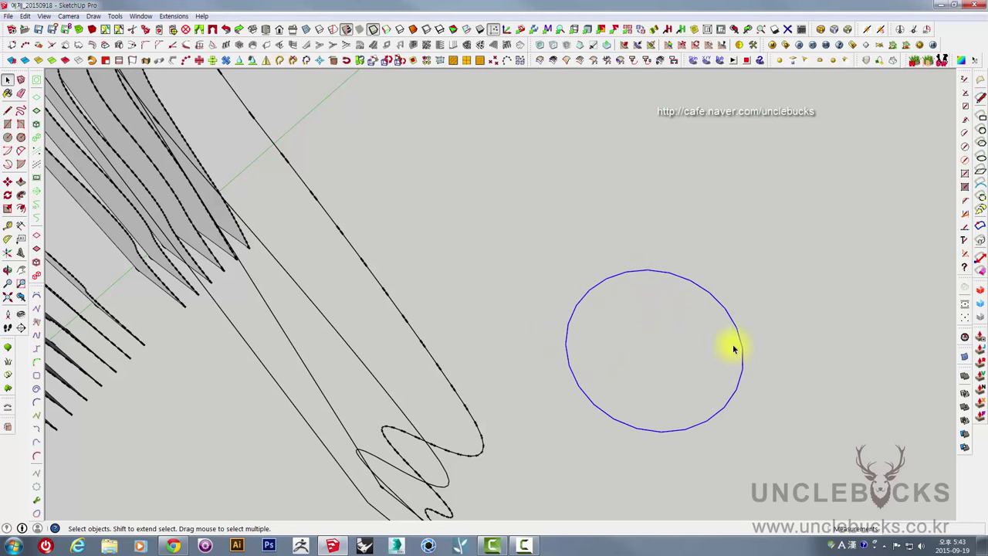
middle_click_drag(598, 392, 623, 357)
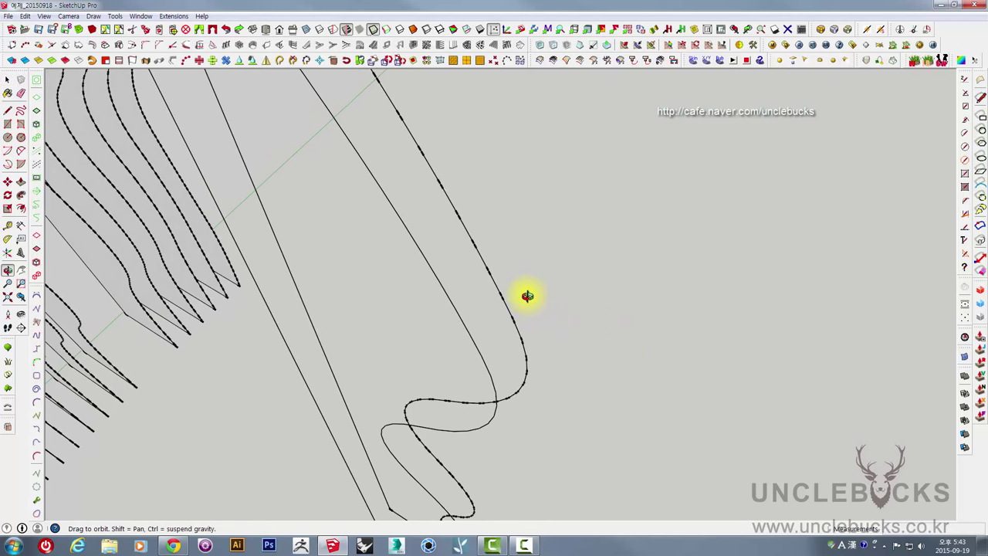
mouse_move(524, 294)
middle_mouse_down()
mouse_move(448, 286)
mouse_move(412, 262)
mouse_move(556, 419)
mouse_move(468, 270)
middle_mouse_up()
- Draw a straight line closing the wavy profile loop into a filled face
left_click(436, 293)
scroll(455, 262, "up", 2)
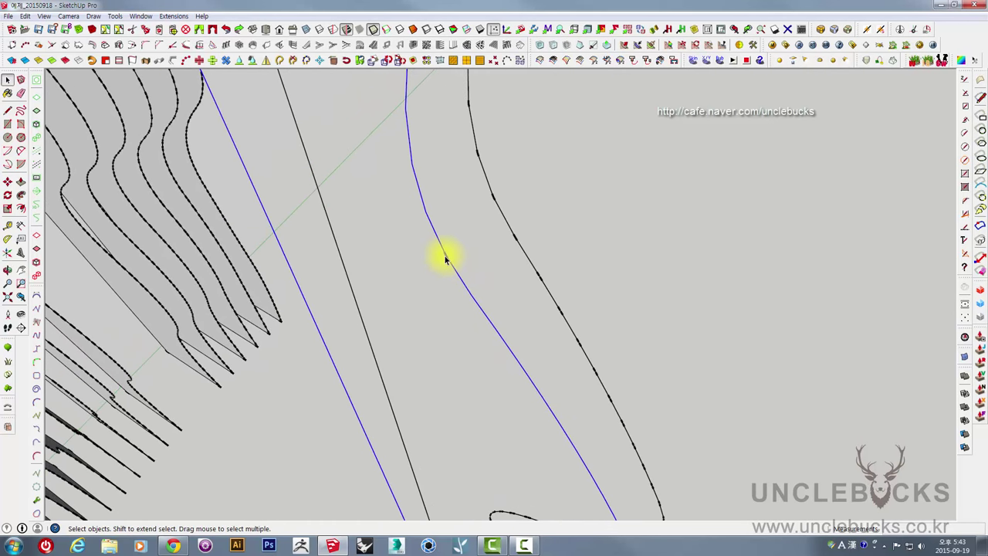
scroll(446, 256, "up", 2)
scroll(446, 257, "up", 2)
scroll(448, 258, "up", 2)
scroll(447, 254, "up", 1)
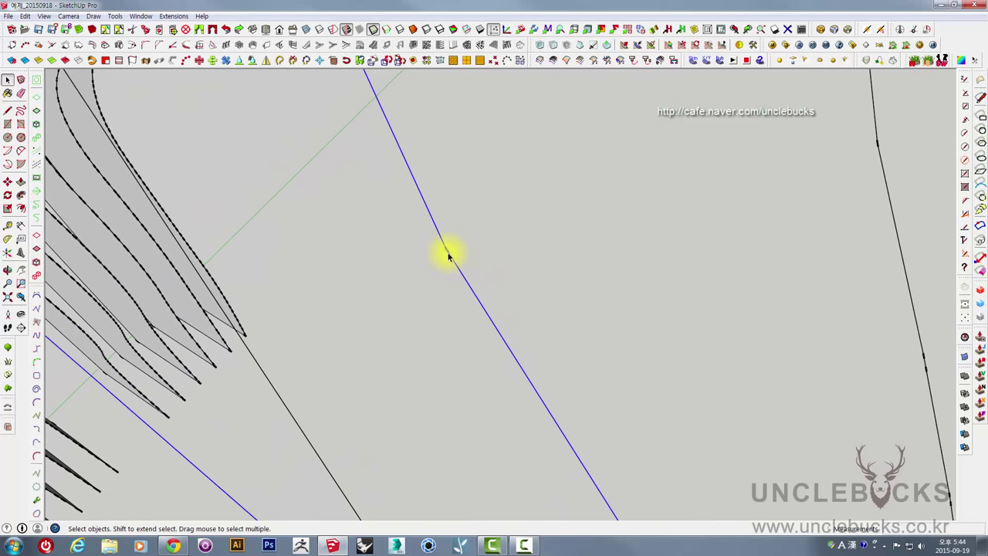
scroll(447, 253, "up", 1)
scroll(446, 251, "up", 1)
scroll(444, 250, "up", 1)
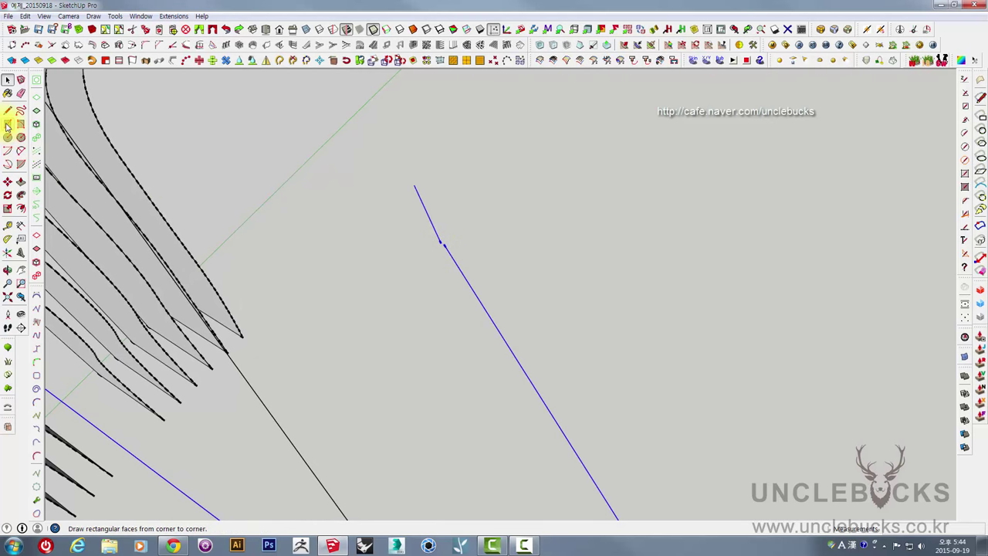
left_click(7, 111)
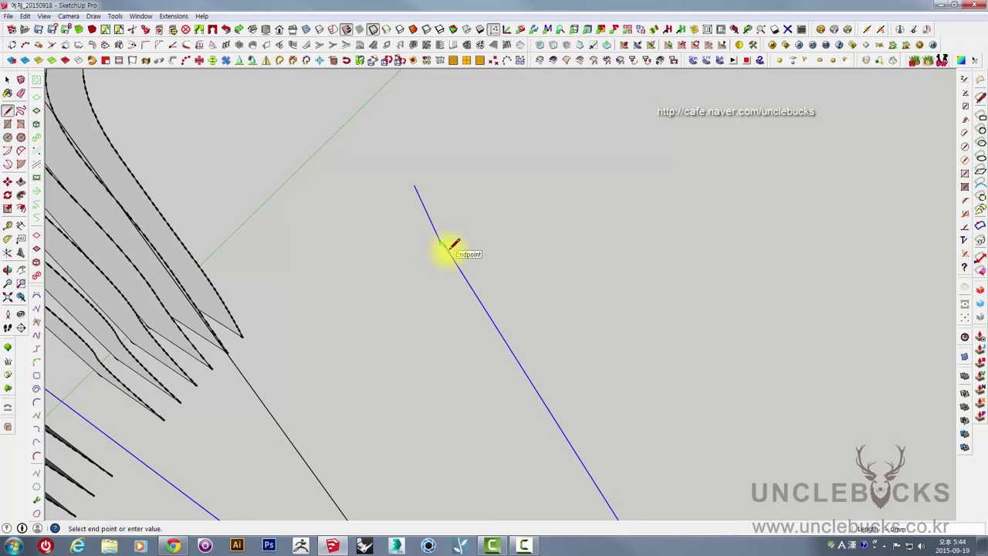
left_click(441, 246)
scroll(451, 251, "up", 1)
scroll(451, 258, "up", 1)
scroll(463, 270, "up", 1)
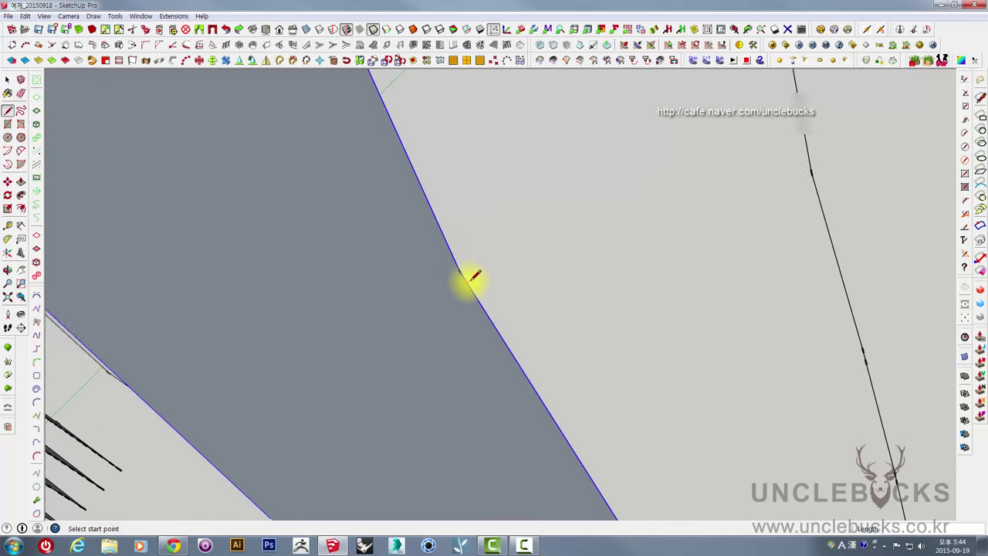
scroll(473, 284, "down", 5)
middle_click_drag(473, 286, 563, 256)
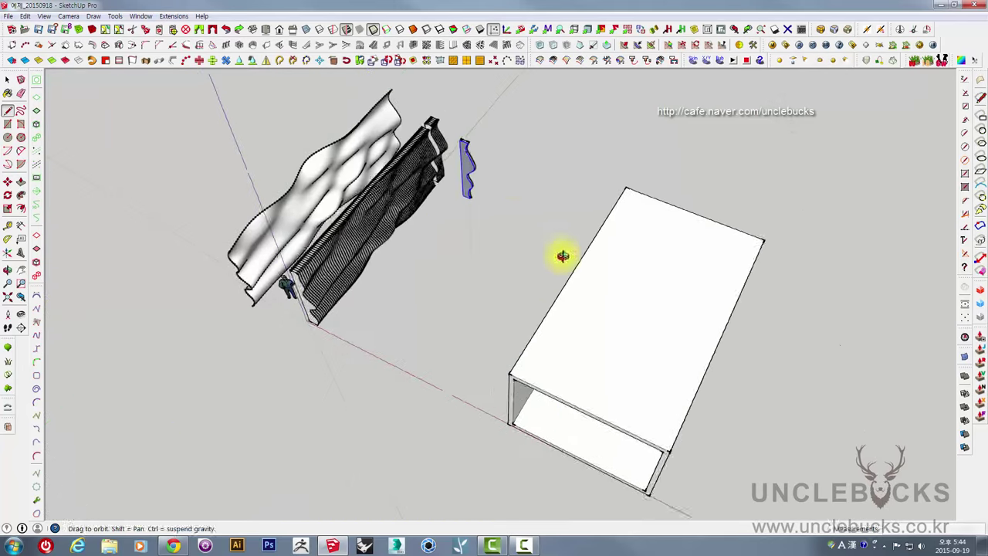
scroll(452, 165, "up", 2)
scroll(414, 148, "up", 2)
scroll(435, 137, "up", 2)
scroll(451, 148, "up", 1)
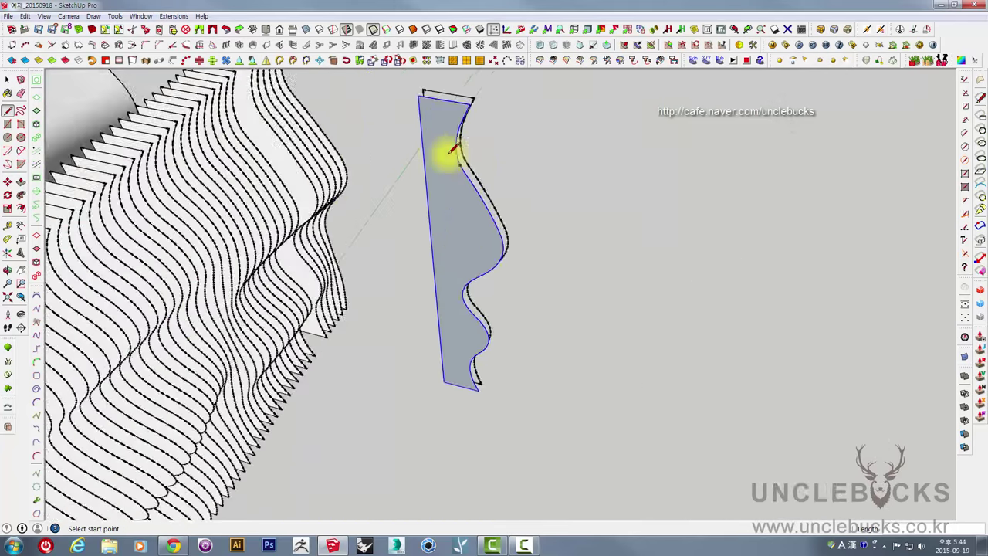
- Move the profile face into the contour stack
middle_click_drag(454, 148, 481, 327)
key("space")
left_click(481, 327)
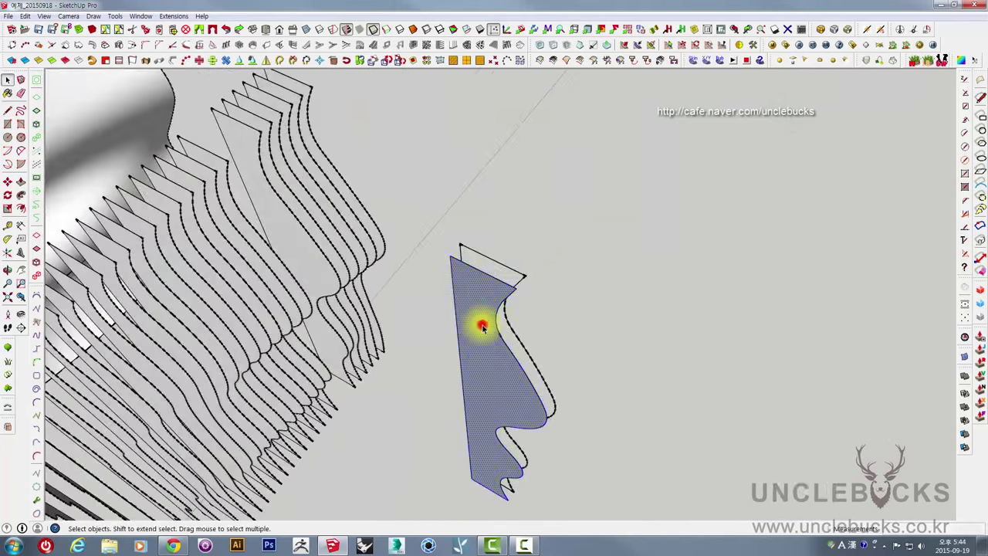
key("m")
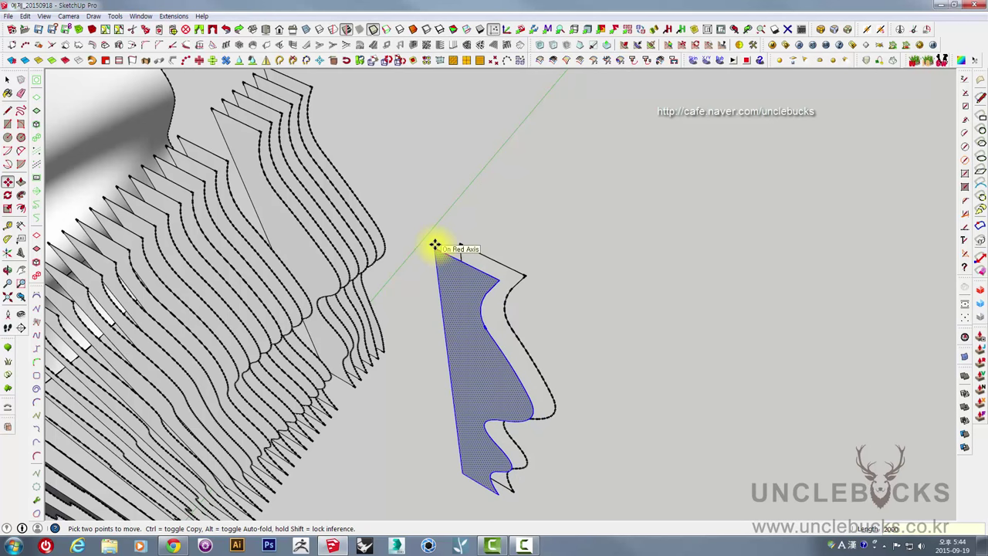
left_click(434, 245)
key("space")
- Reverse the moved face's orientation, then select the profile's top edge
mouse_move(463, 275)
middle_mouse_down()
mouse_move(447, 226)
mouse_move(243, 154)
middle_mouse_up()
right_click(242, 116)
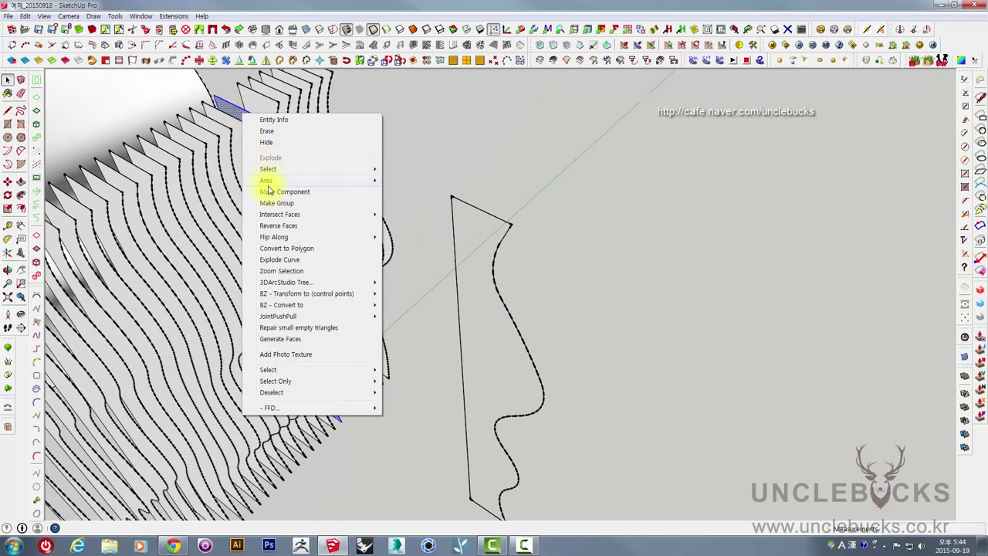
left_click(276, 229)
left_click(470, 172)
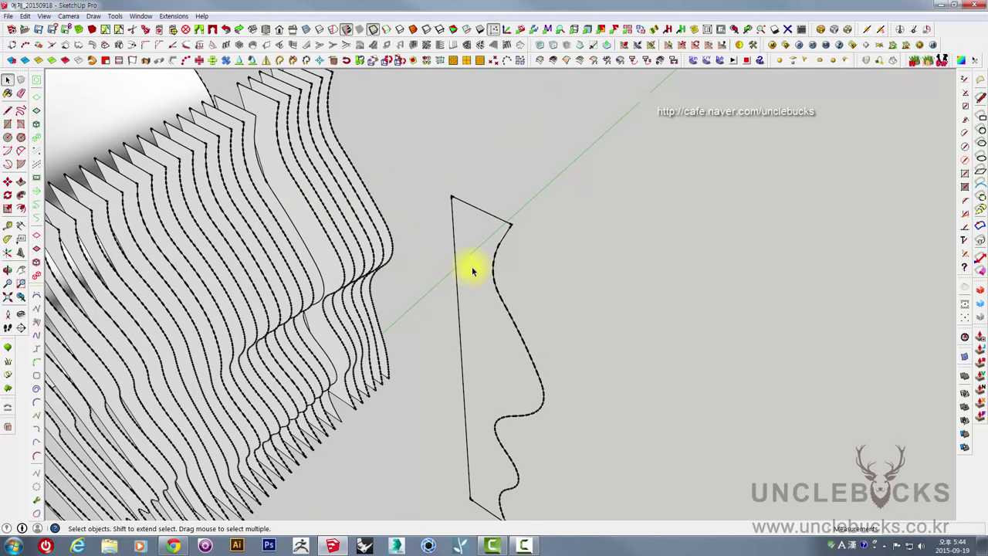
middle_click_drag(473, 270, 507, 223)
left_click(510, 223)
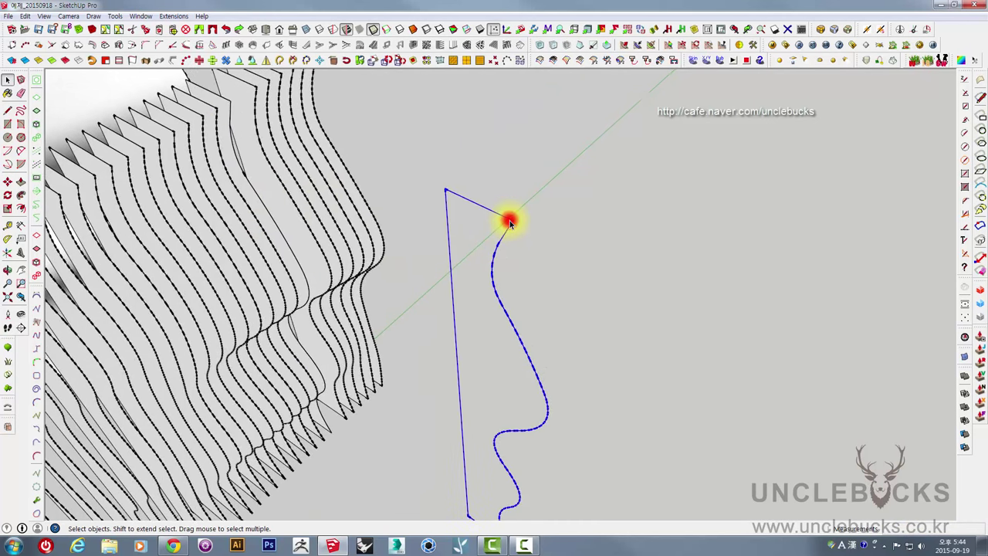
middle_click_drag(497, 287, 536, 293)
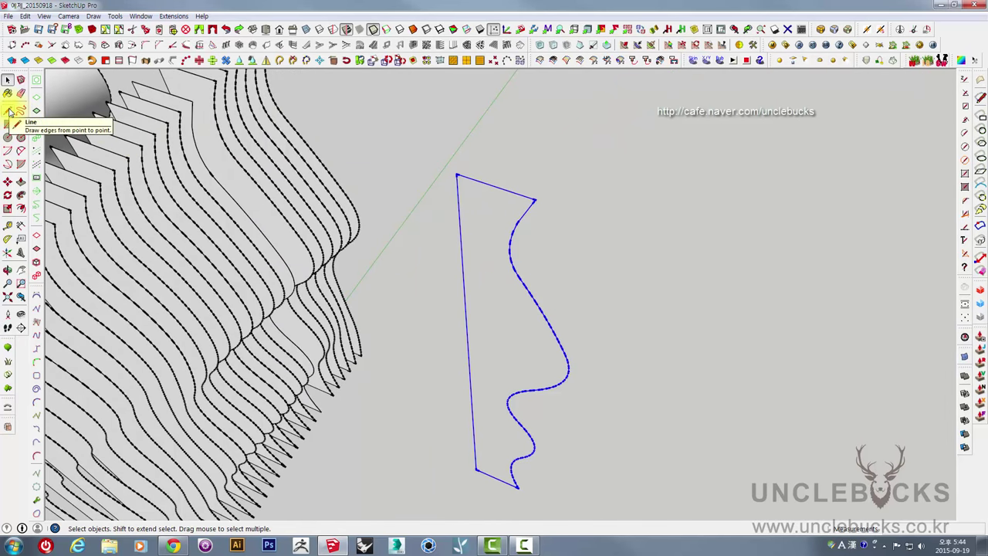
- Draw two lines from the curve to the profile's left edge, splitting off a face
left_click(10, 111)
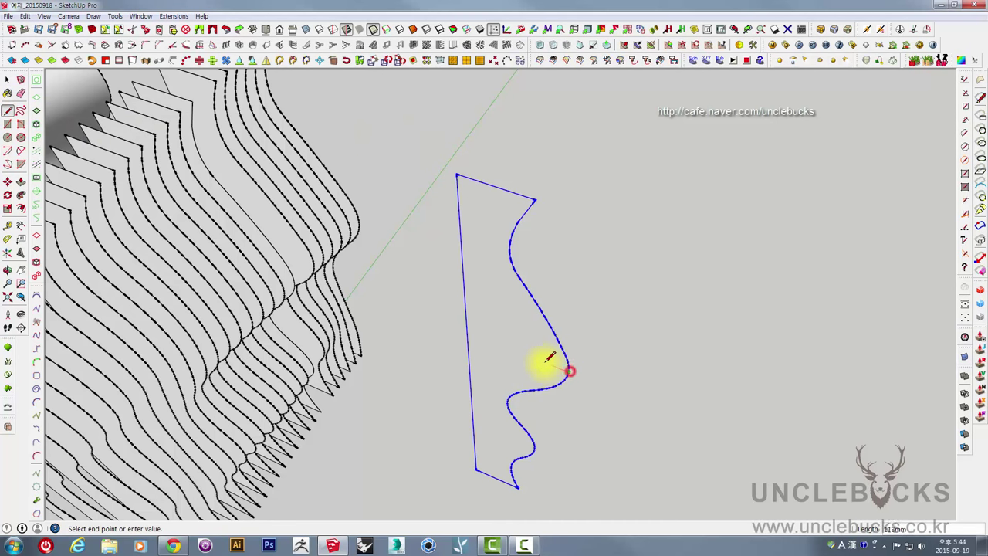
left_click(466, 323)
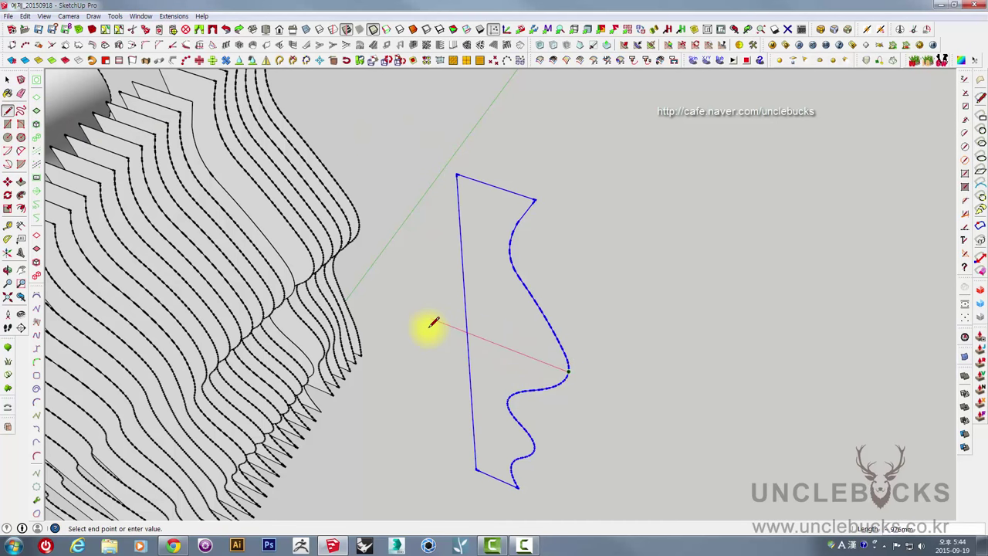
left_click(430, 319)
key("space")
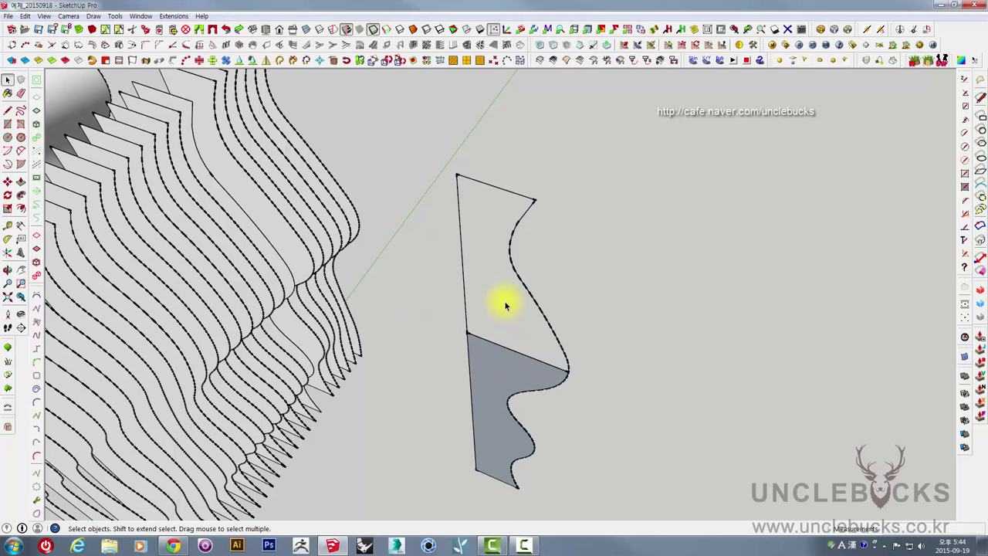
left_click(7, 110)
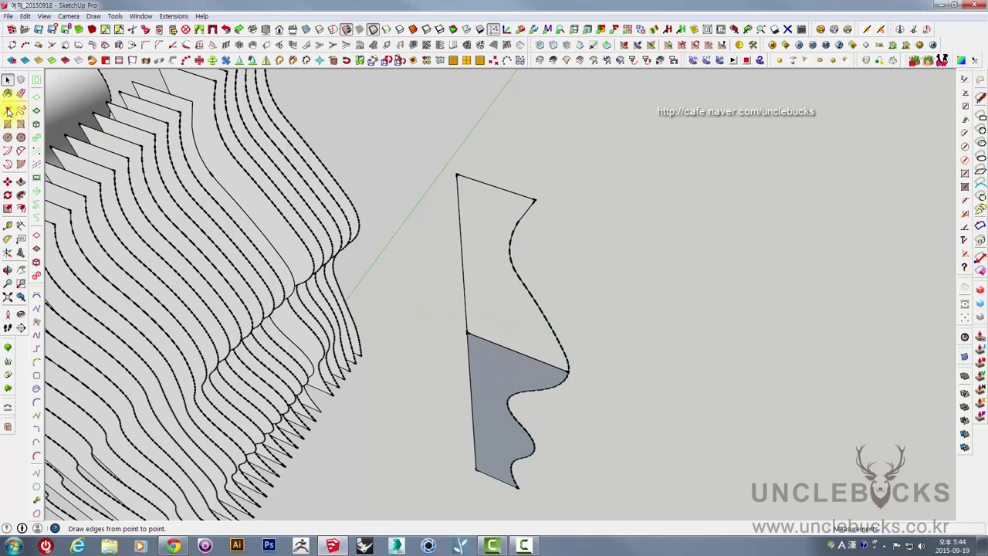
left_click(509, 241)
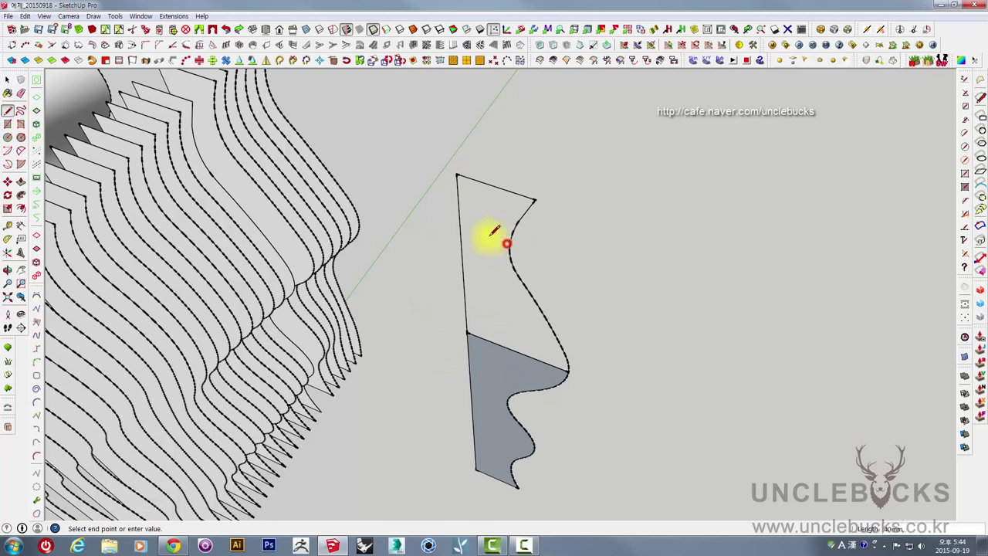
left_click(440, 219)
key("space")
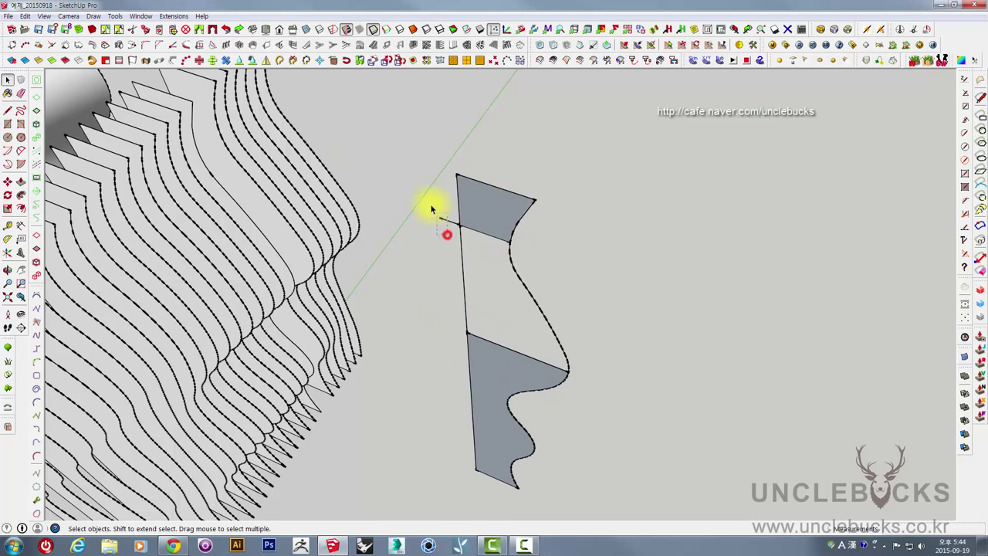
left_click(446, 221)
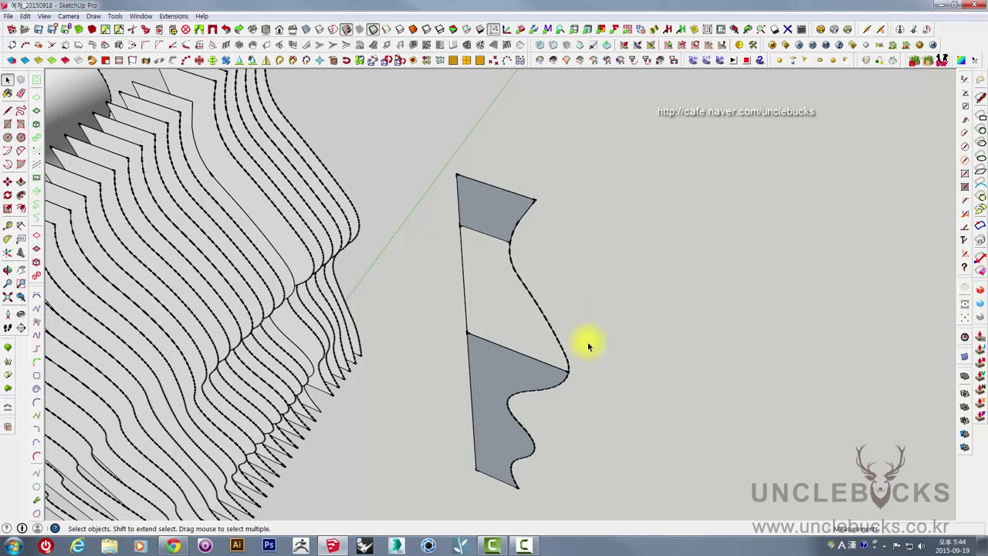
scroll(545, 303, "up", 2)
scroll(536, 302, "up", 2)
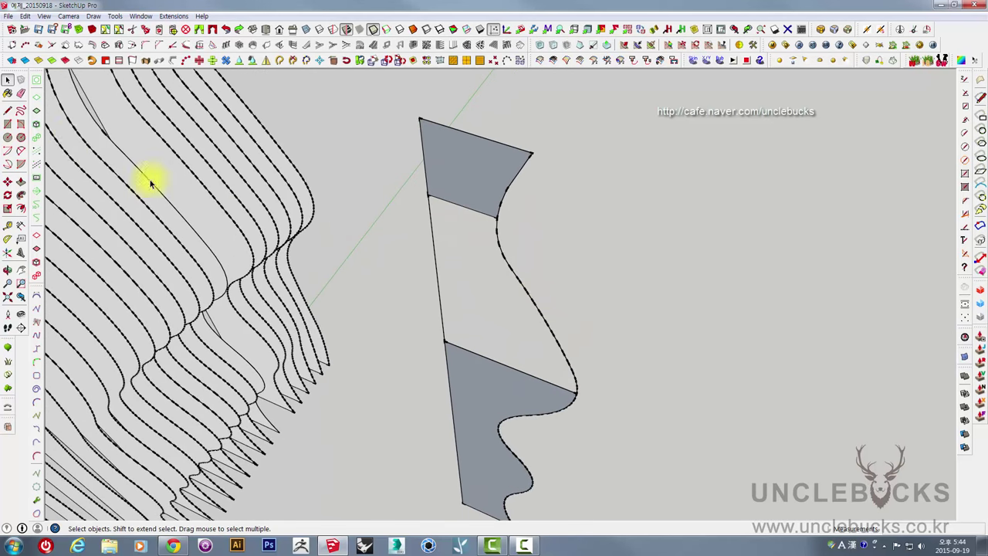
- Draw five dividing lines from the curved edge to the left edge, forming strips
left_click(6, 114)
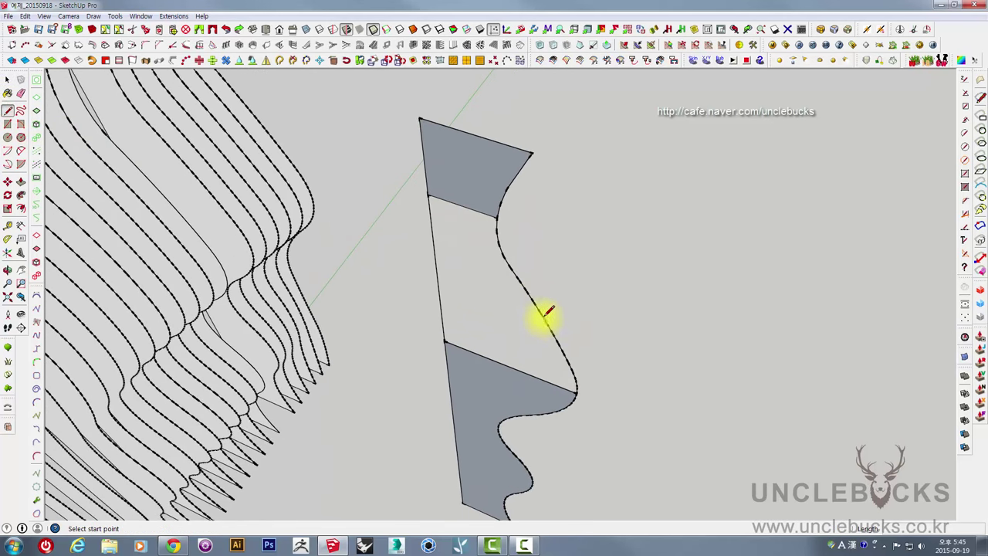
left_click(541, 315)
left_click(437, 275)
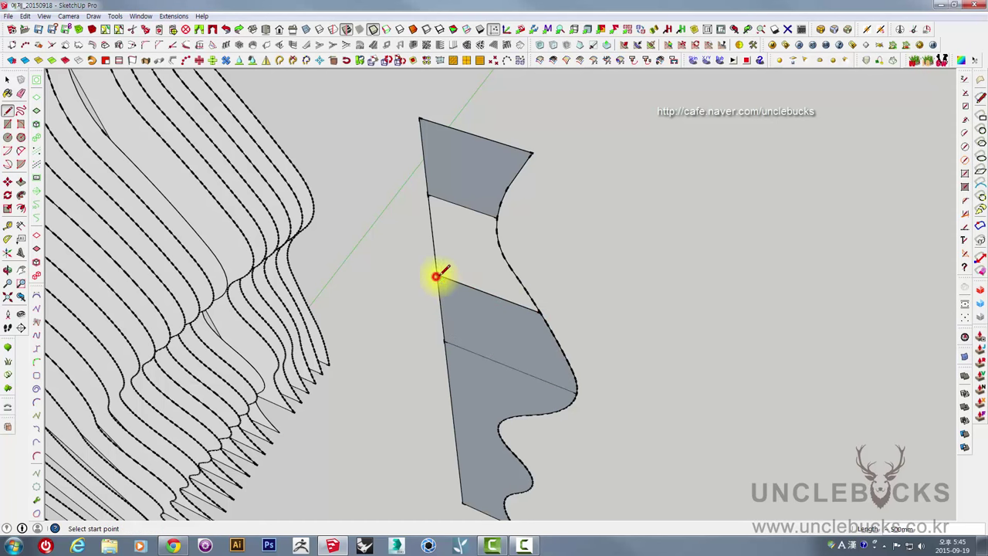
left_click(500, 247)
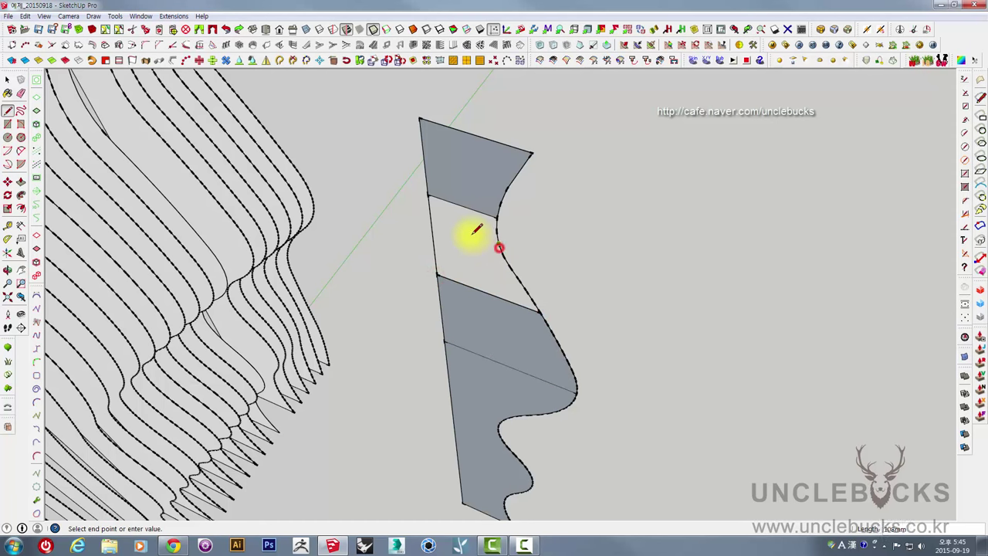
left_click(432, 222)
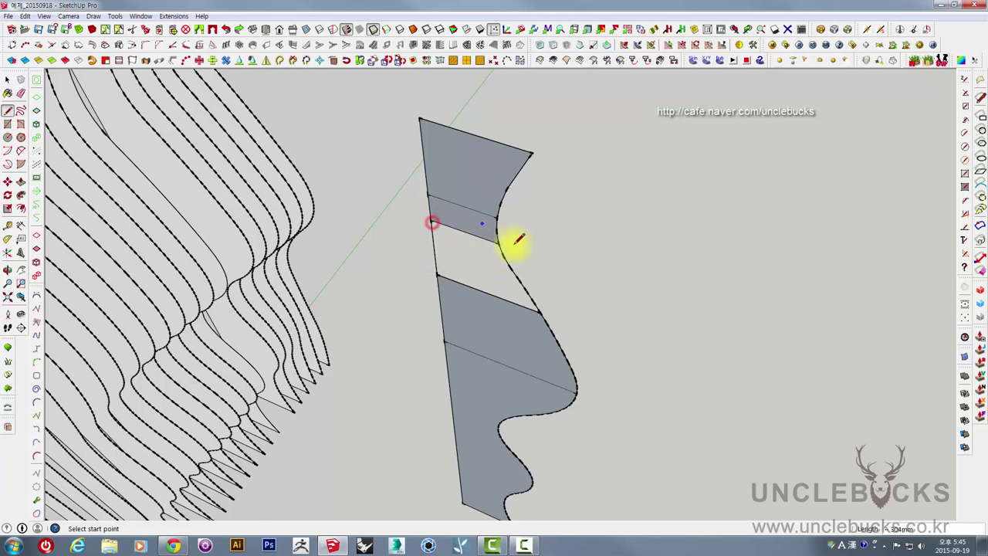
left_click(528, 287)
left_click(438, 258)
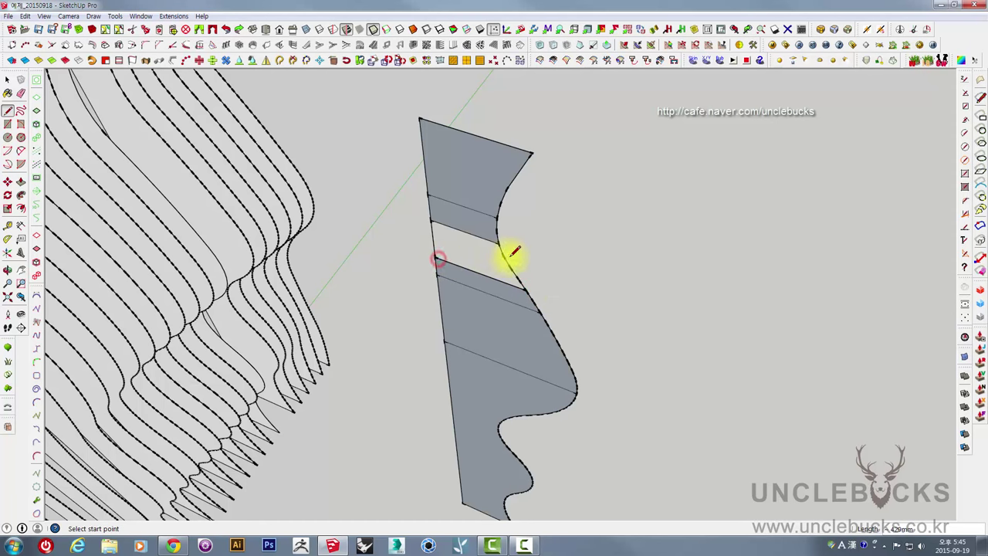
left_click(509, 267)
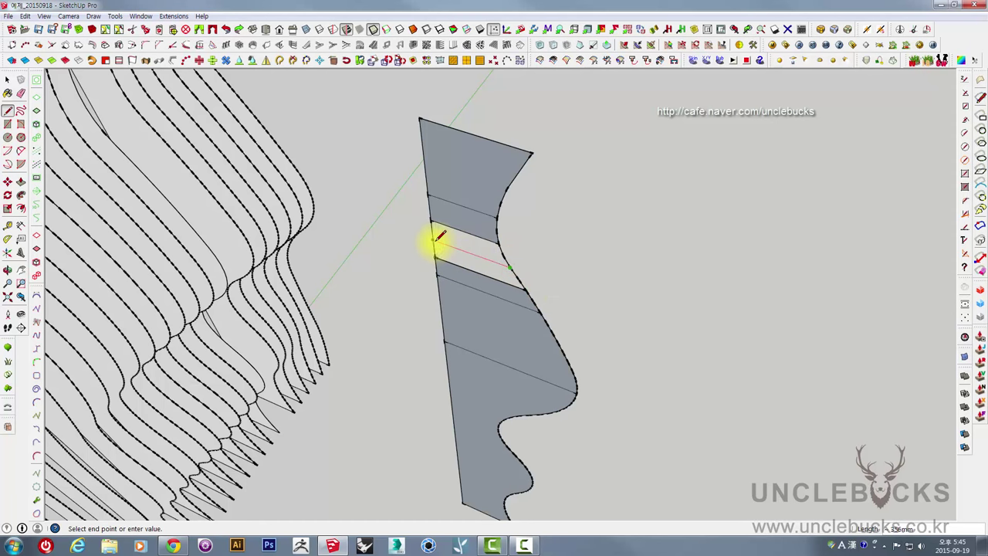
left_click(435, 240)
left_click(502, 255)
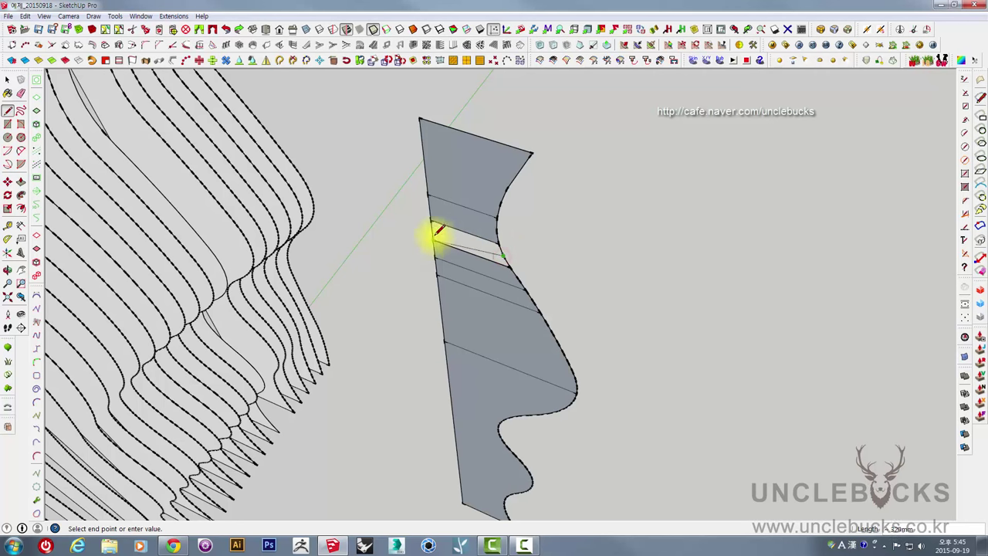
left_click(434, 230)
mouse_move(469, 254)
middle_mouse_down()
mouse_move(486, 214)
mouse_move(511, 221)
mouse_move(481, 260)
middle_mouse_up()
- Erase the extra dividing edges between the strips
key("e")
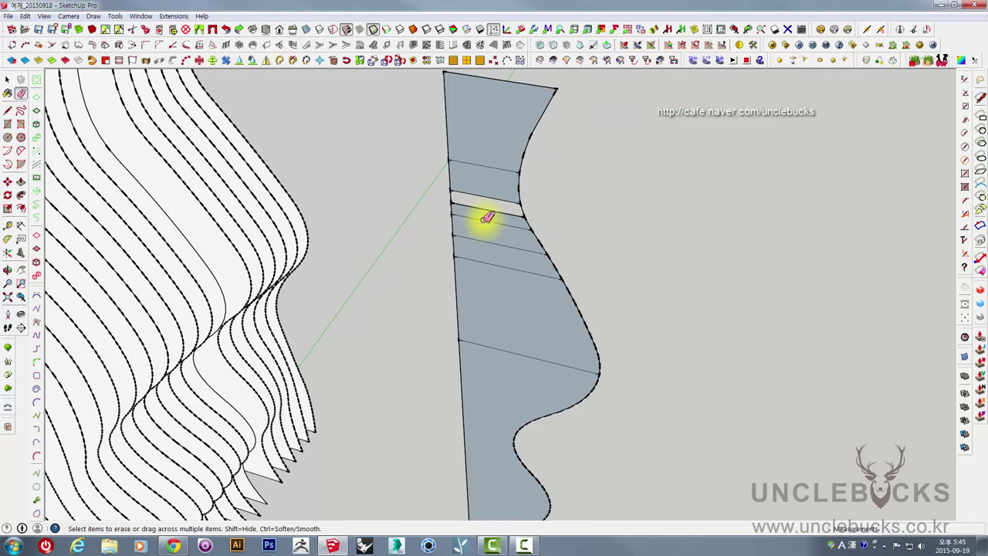
left_click_drag(488, 245, 503, 353)
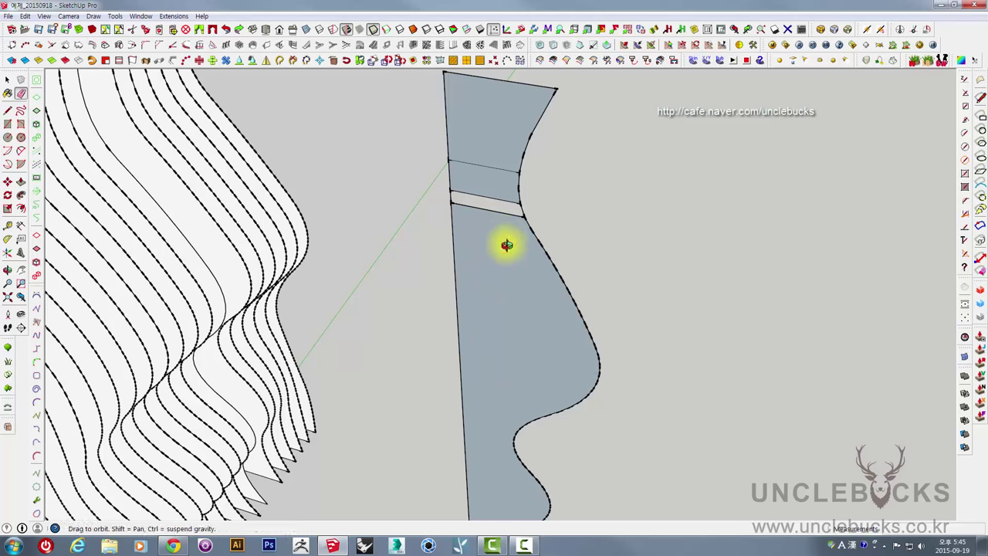
middle_click_drag(507, 243, 513, 236)
scroll(503, 225, "up", 2)
scroll(505, 193, "up", 2)
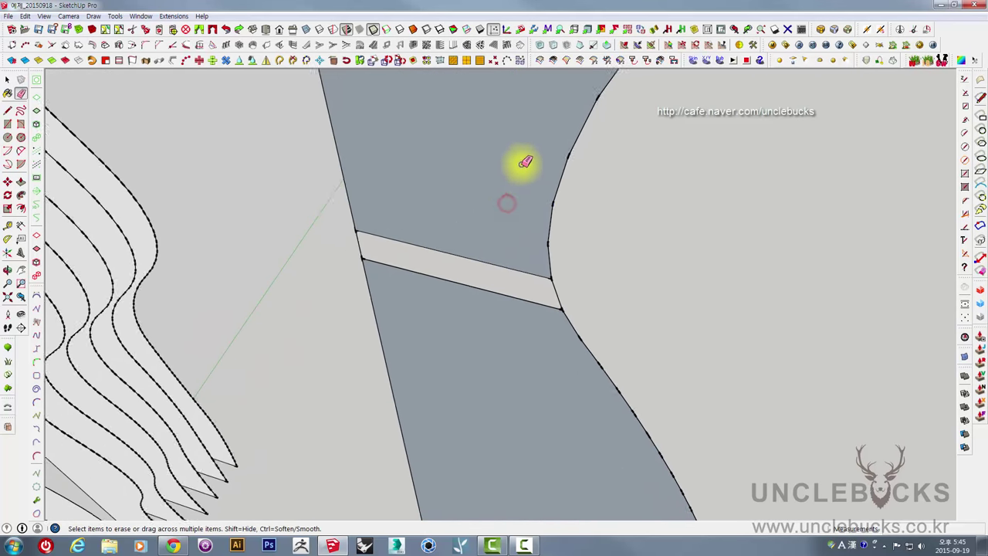
mouse_move(523, 162)
middle_mouse_down()
mouse_move(518, 187)
mouse_move(547, 165)
middle_mouse_up()
scroll(529, 159, "up", 1)
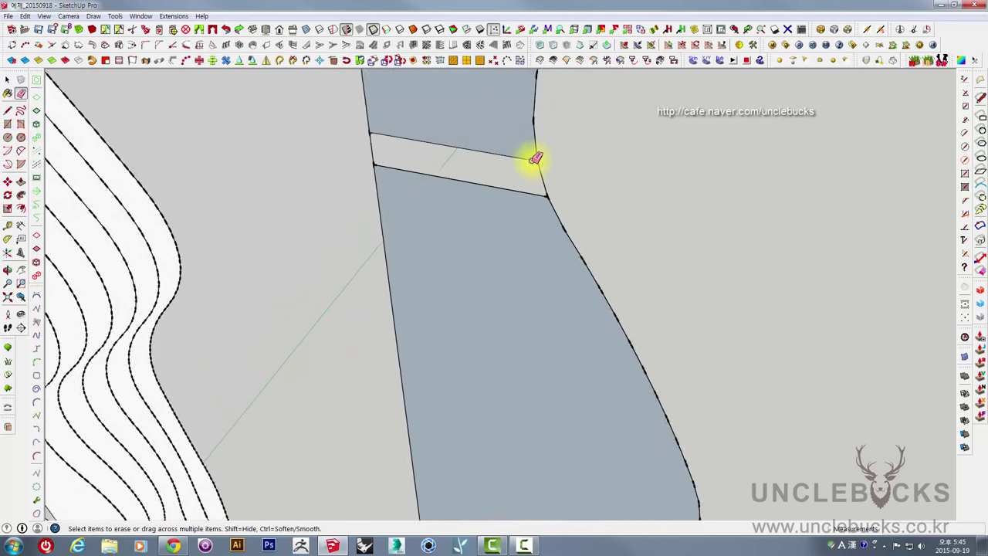
scroll(533, 157, "up", 2)
scroll(534, 157, "up", 2)
scroll(532, 159, "up", 1)
middle_click_drag(529, 162, 569, 220)
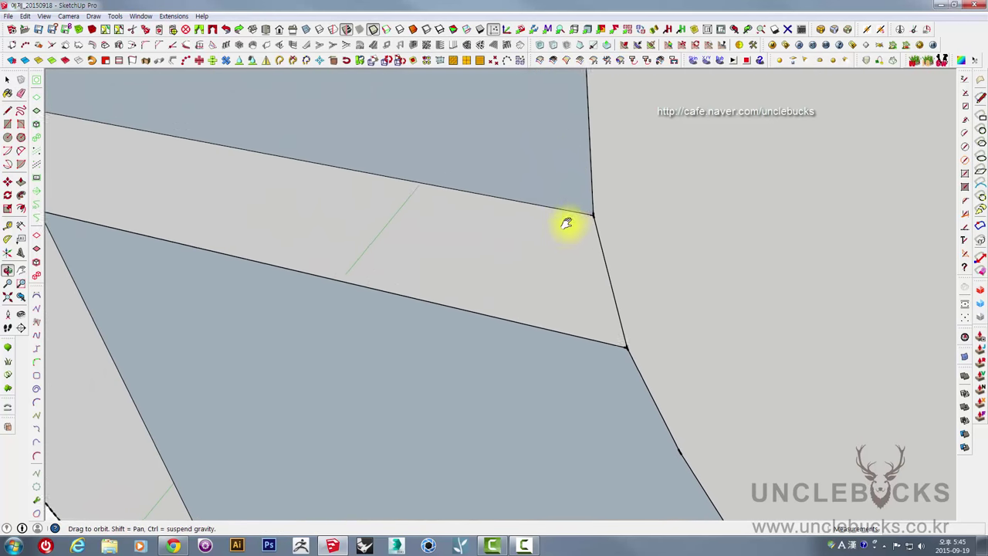
- Close off the strip corner with a line and erase the long diagonal edge there
left_click(8, 110)
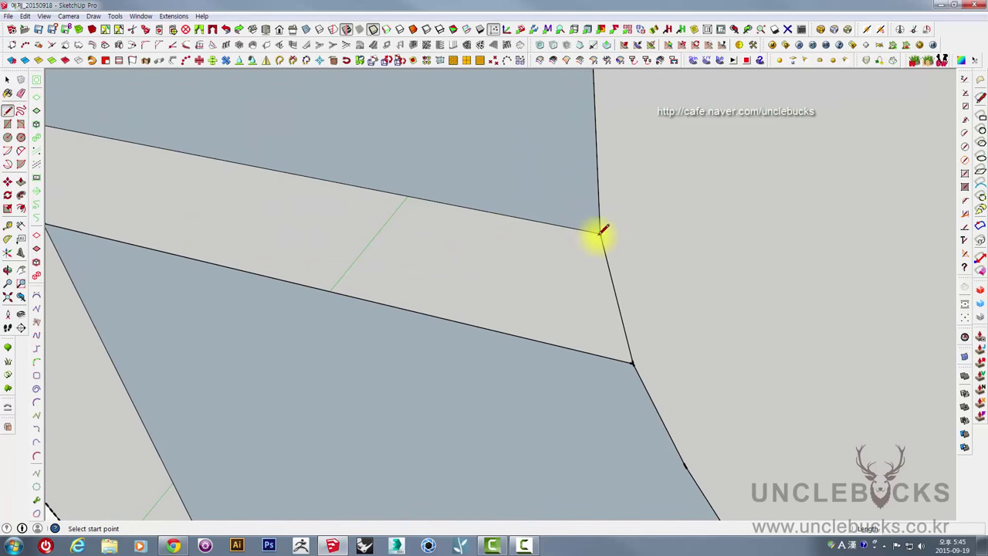
left_click(615, 359)
scroll(618, 359, "up", 2)
scroll(571, 355, "up", 2)
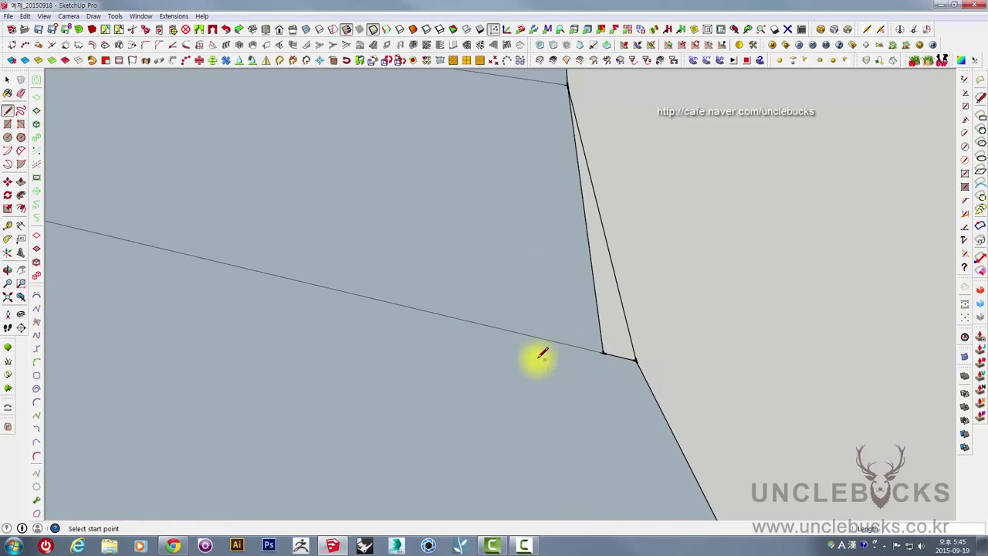
key("e")
left_click(519, 334)
scroll(640, 353, "up", 1)
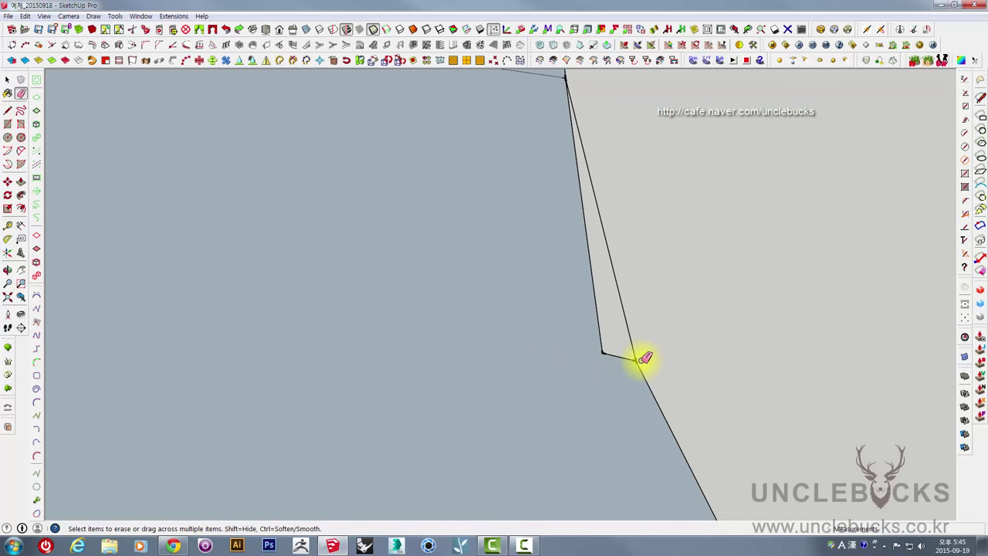
scroll(637, 364, "up", 1)
scroll(632, 357, "up", 2)
scroll(641, 348, "up", 2)
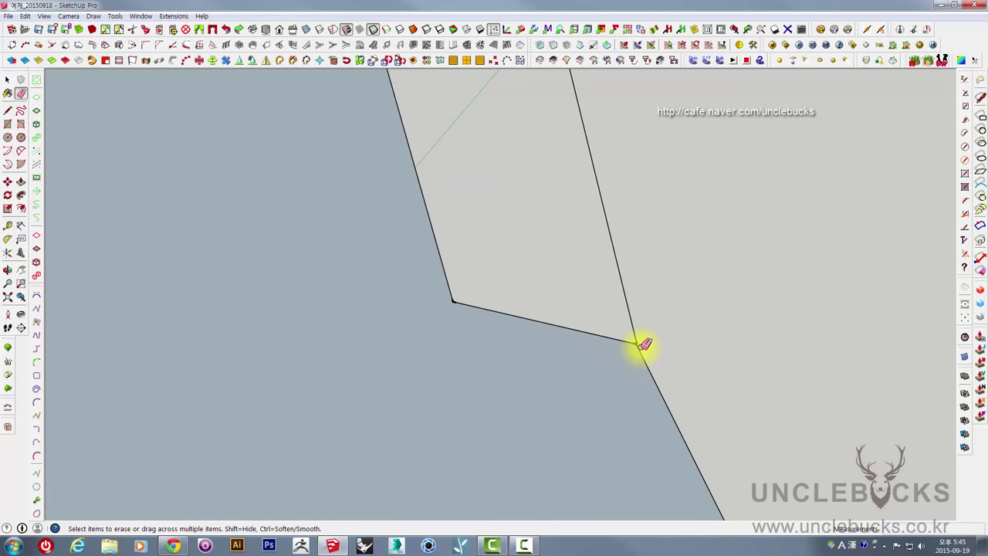
scroll(641, 347, "up", 1)
scroll(637, 342, "up", 1)
- Zoom to the selected edge, bridge the corner gap, and delete the unwanted edge and face
key("space")
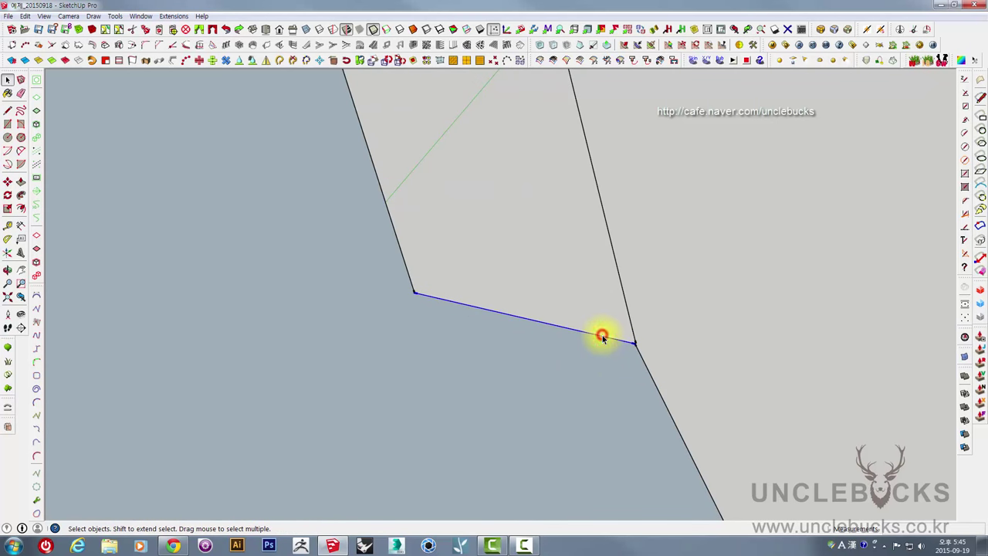
right_click(603, 337)
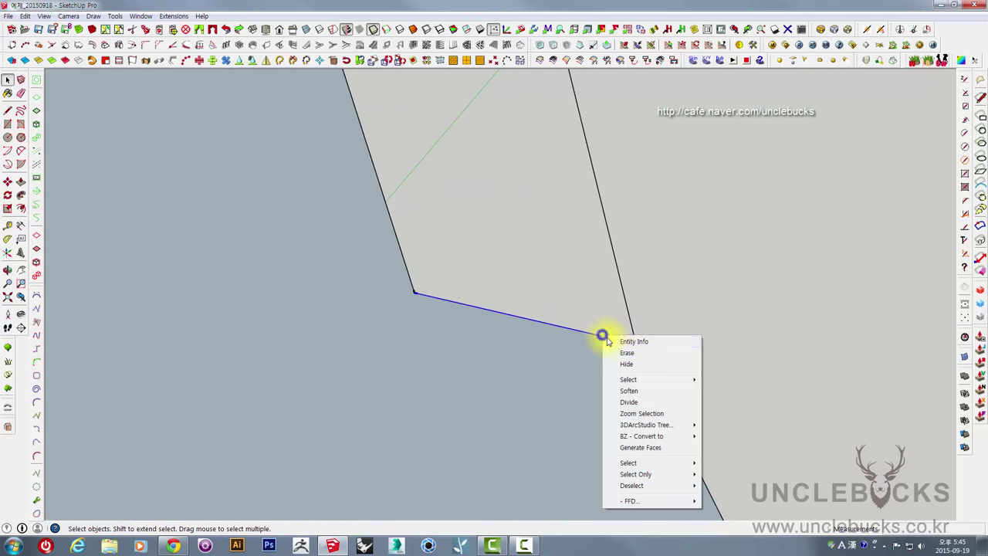
left_click(638, 418)
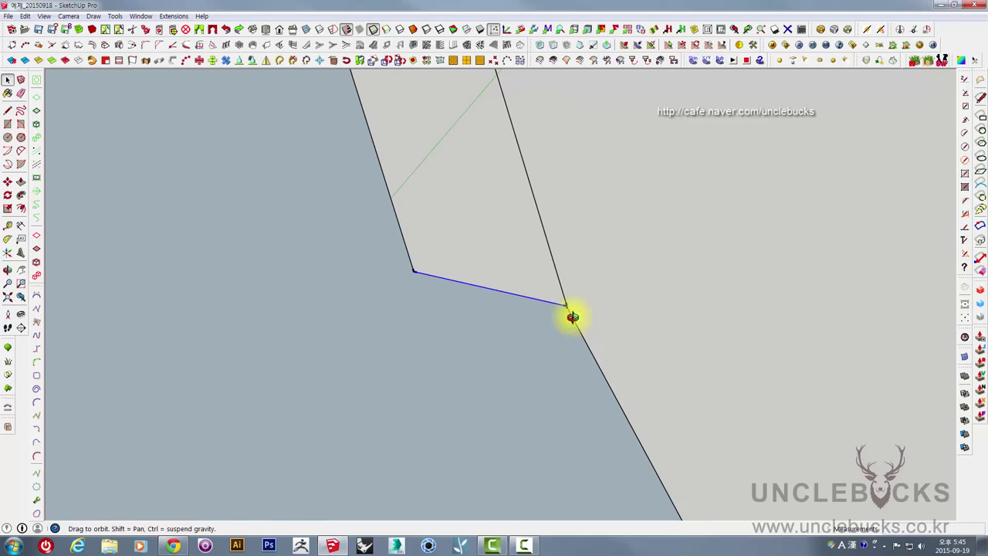
mouse_move(569, 315)
middle_mouse_down()
mouse_move(563, 322)
mouse_move(568, 297)
mouse_move(578, 298)
middle_mouse_up()
scroll(563, 319, "up", 2)
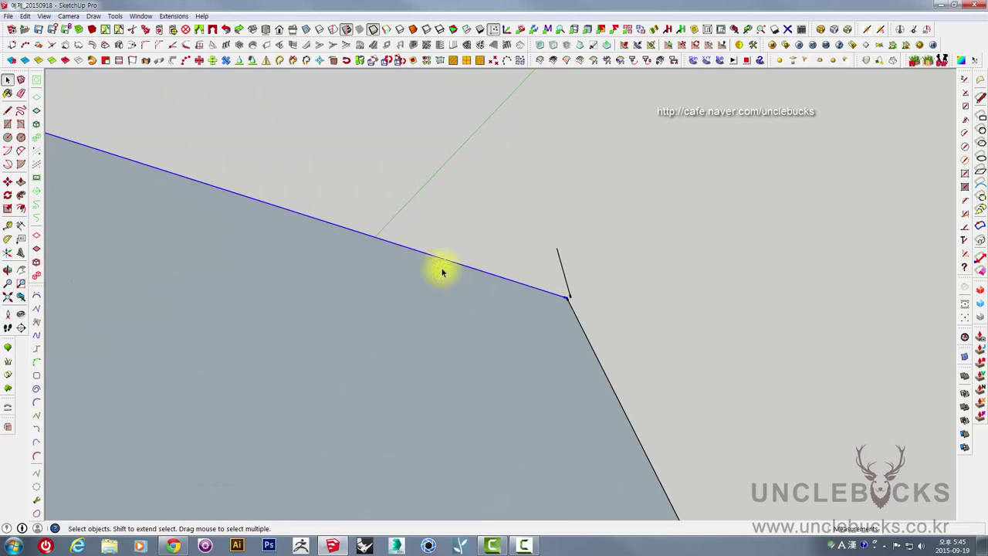
left_click(8, 111)
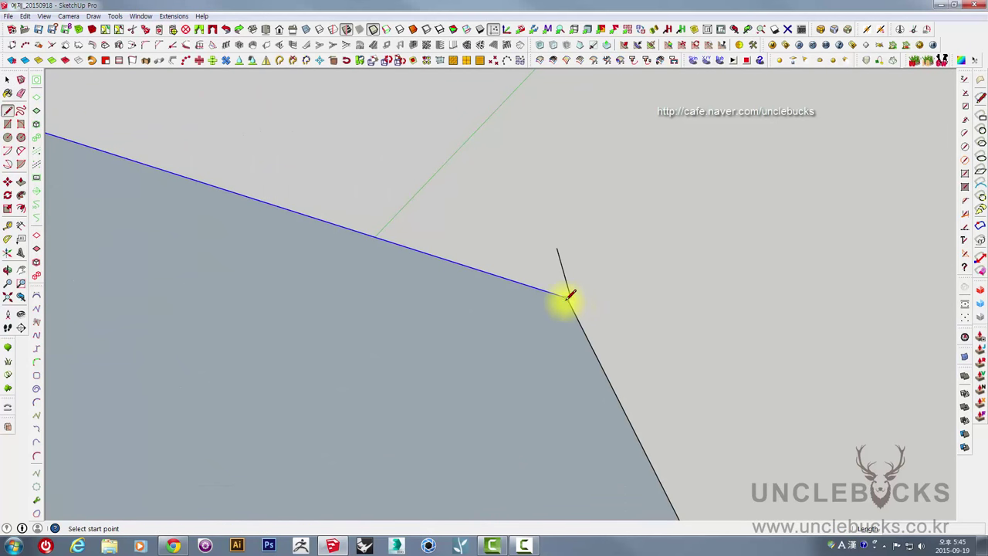
left_click(566, 300)
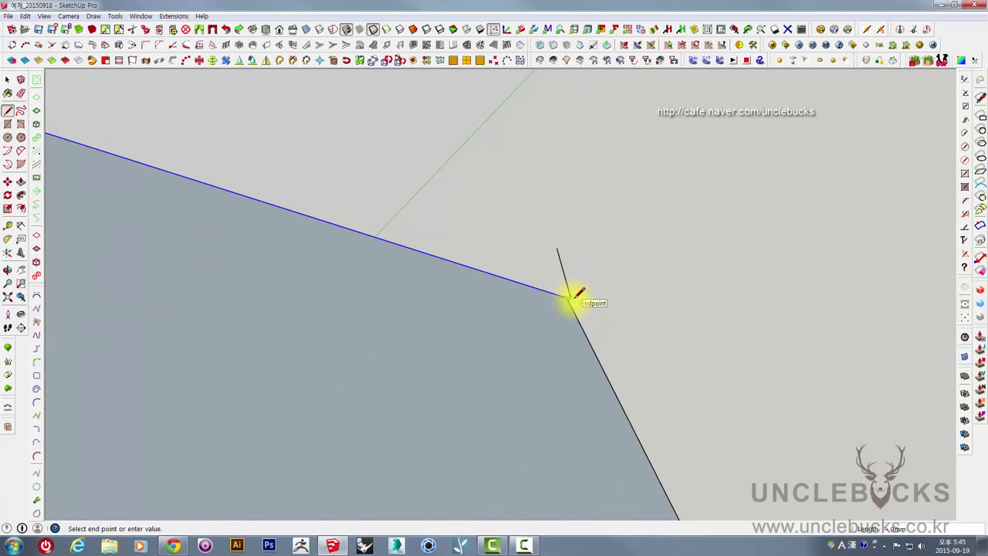
left_click(568, 300)
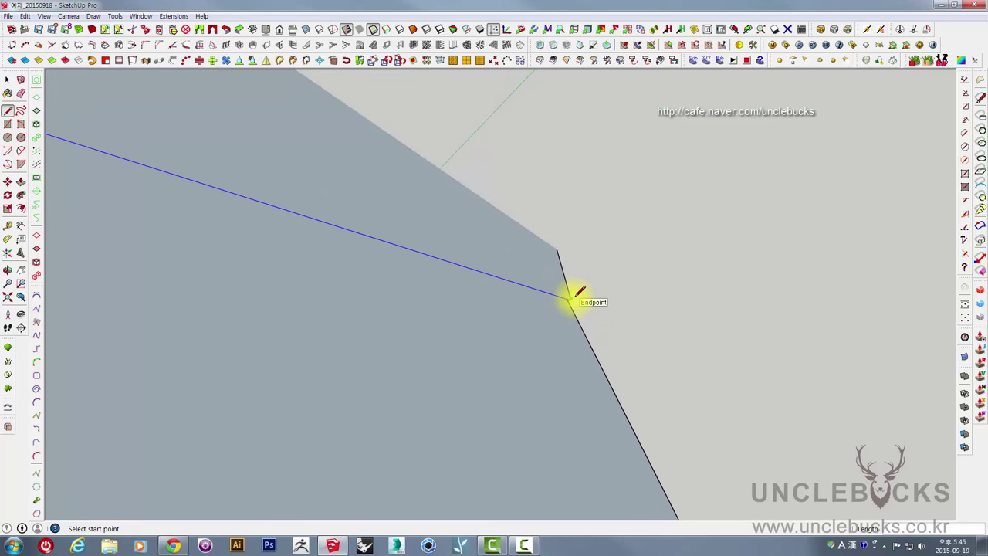
key("space")
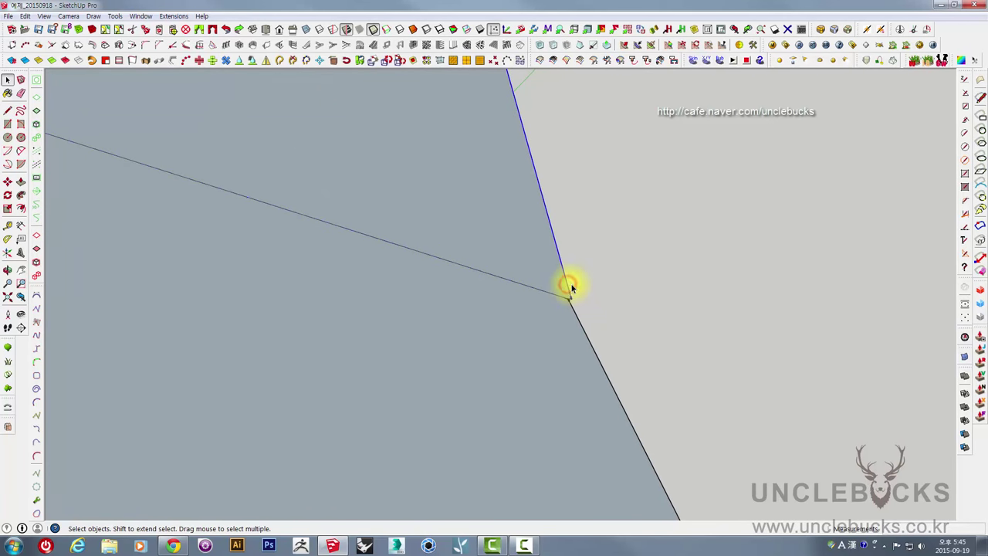
key("Delete")
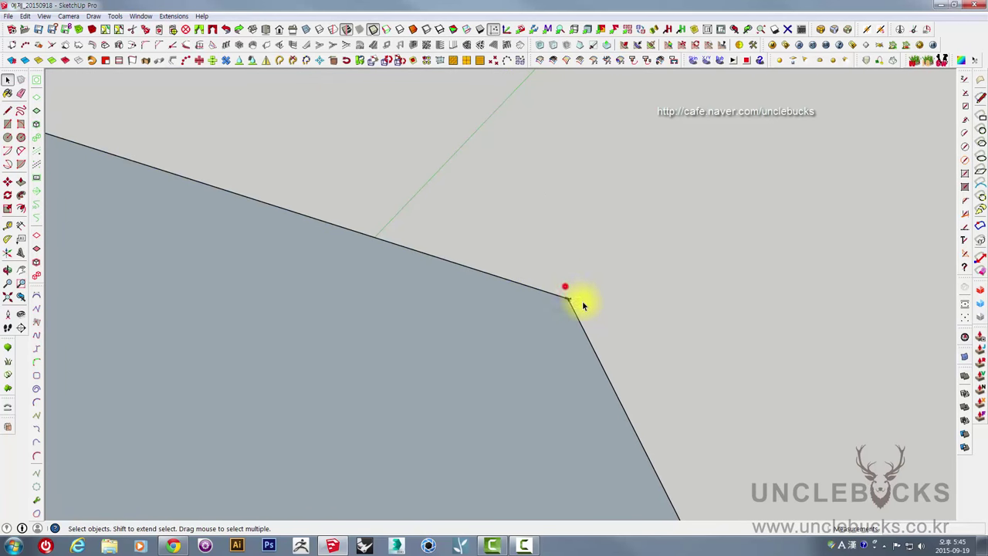
scroll(584, 301, "down", 2)
scroll(584, 302, "down", 2)
scroll(584, 302, "down", 2)
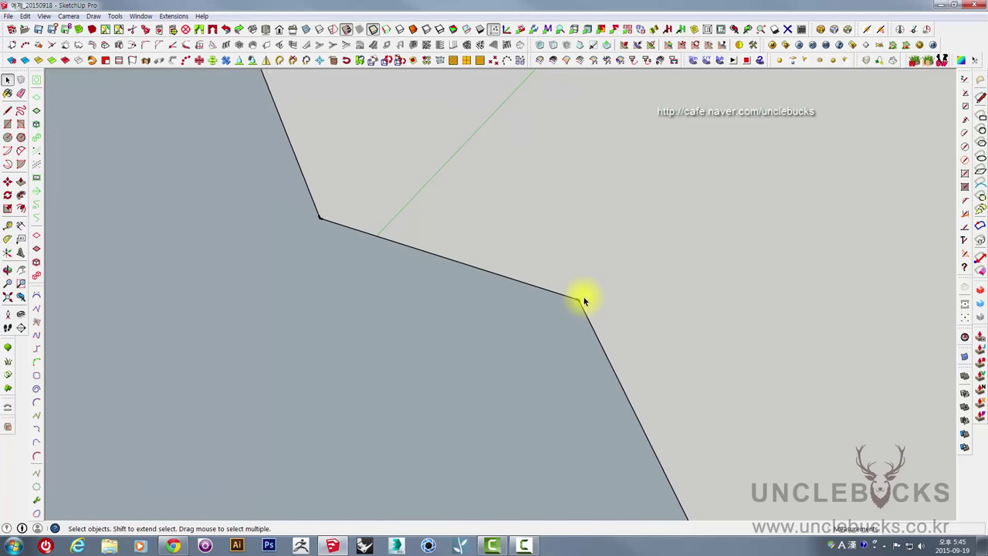
scroll(584, 302, "down", 2)
scroll(584, 301, "down", 1)
scroll(584, 300, "down", 1)
scroll(582, 300, "down", 1)
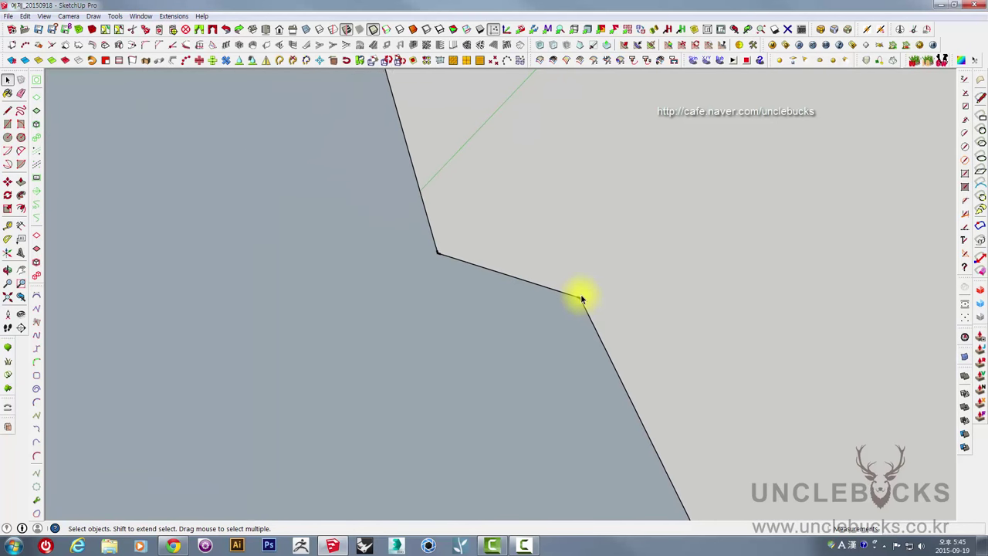
scroll(582, 299, "down", 1)
scroll(581, 298, "down", 2)
scroll(582, 297, "down", 2)
- Select the long profile edge and zoom the view to fit it
middle_click_drag(584, 223, 599, 361)
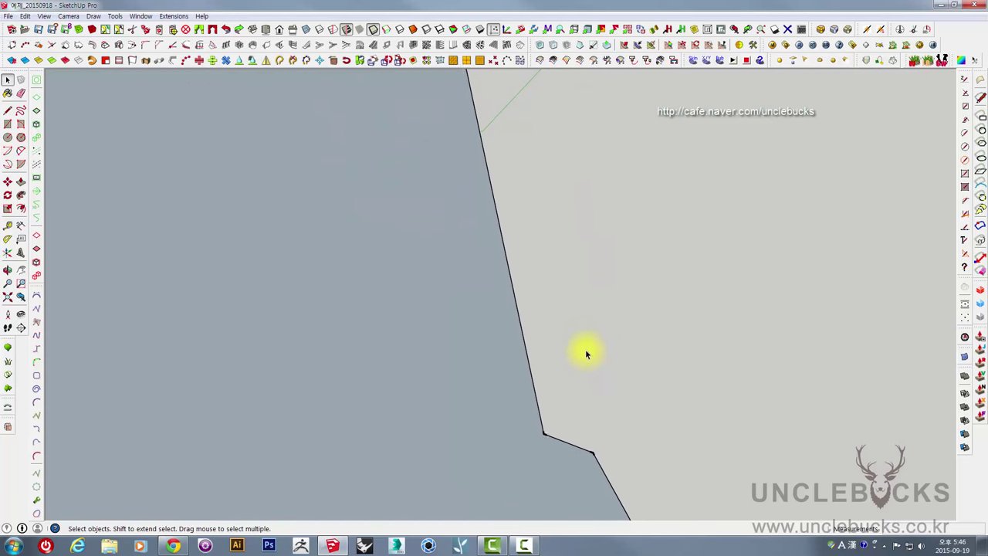
scroll(585, 351, "down", 1)
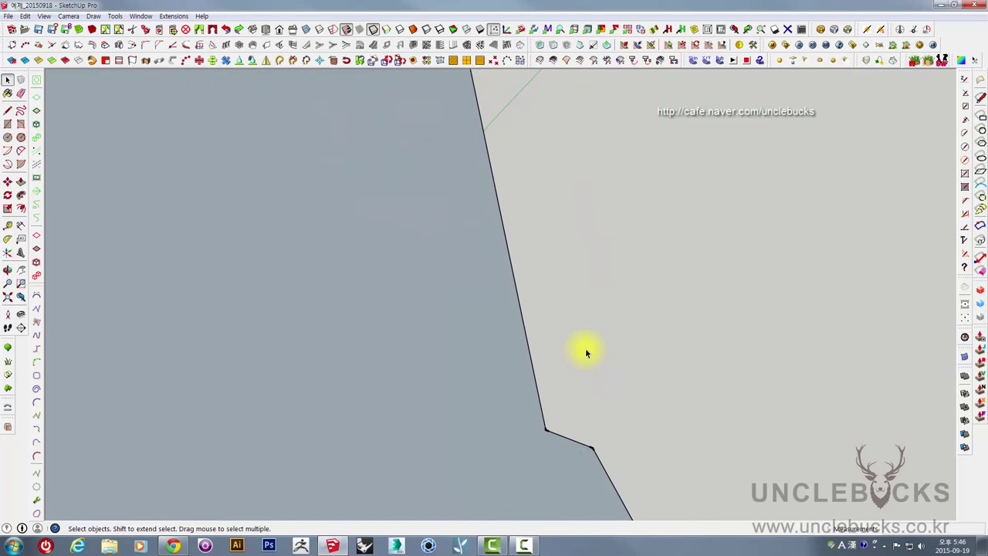
left_click(534, 353)
right_click(534, 353)
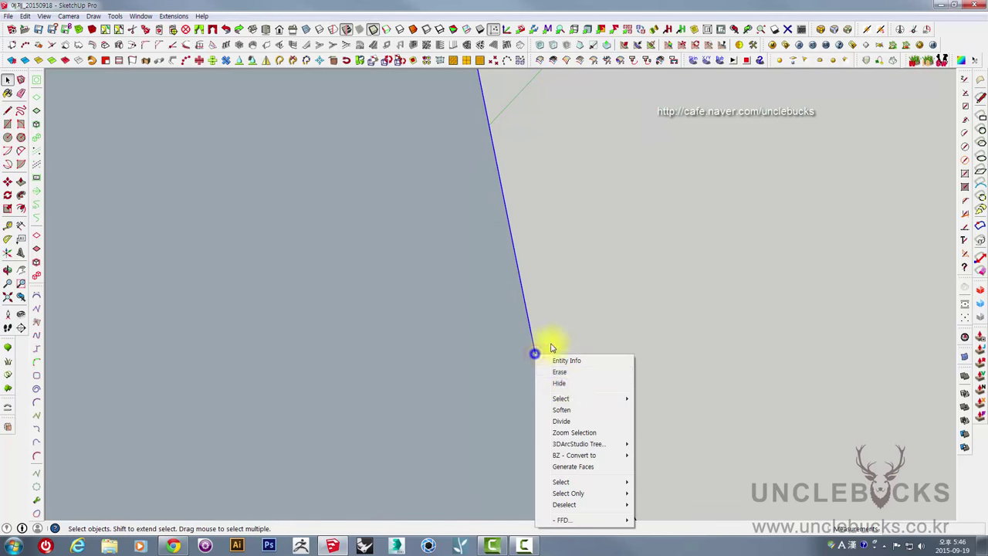
left_click(574, 433)
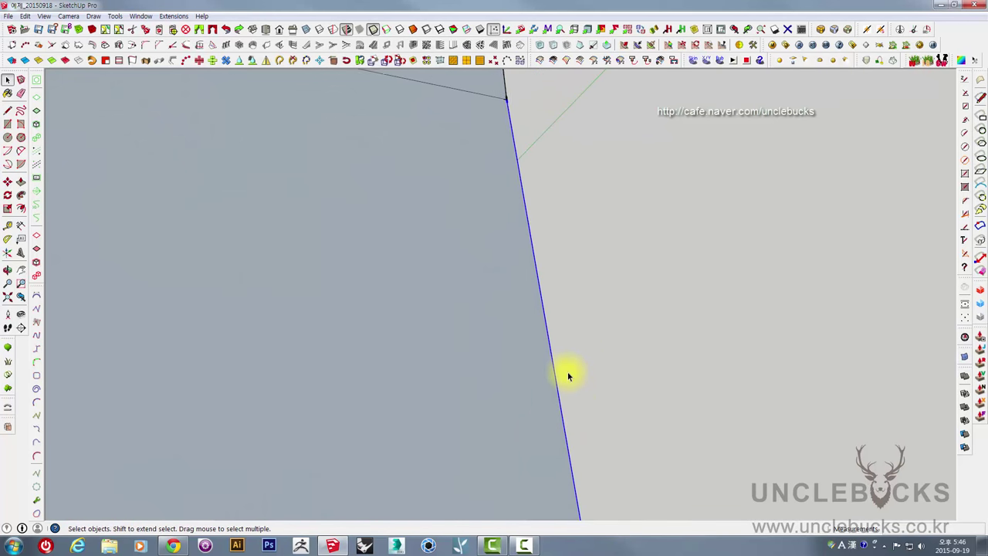
- Draw a straight edge from the profile's top vertex down to the lower vertex
left_click(7, 112)
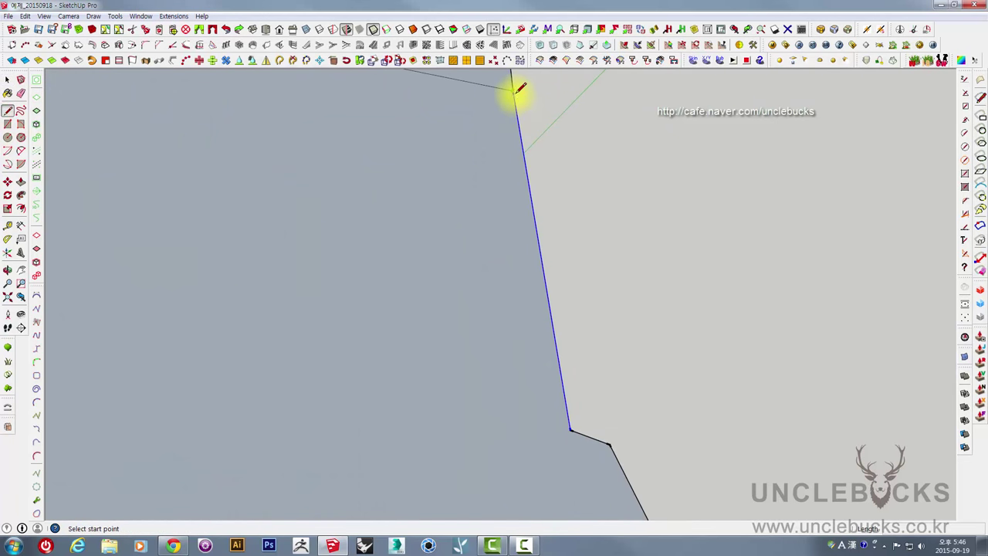
left_click(515, 91)
left_click(609, 441)
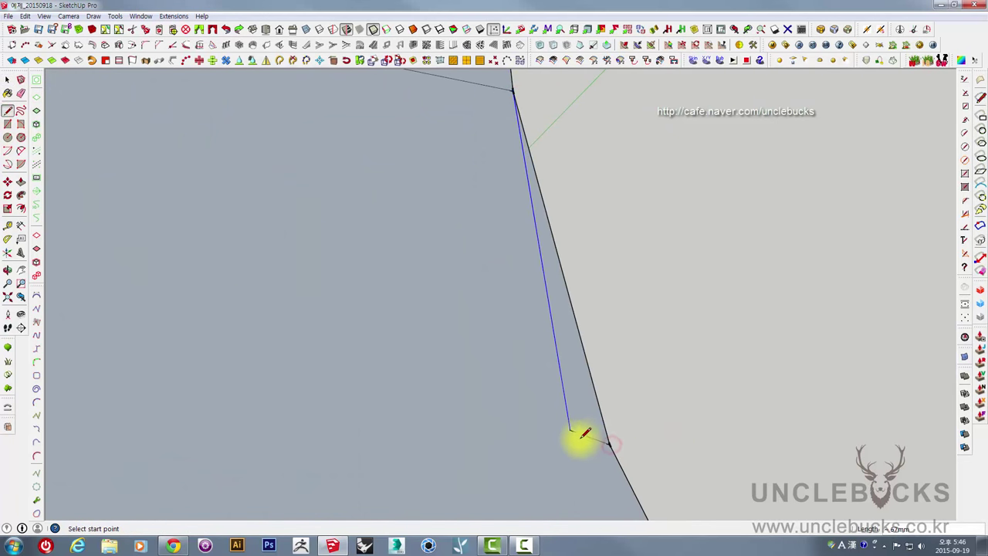
key("e")
scroll(591, 428, "down", 3)
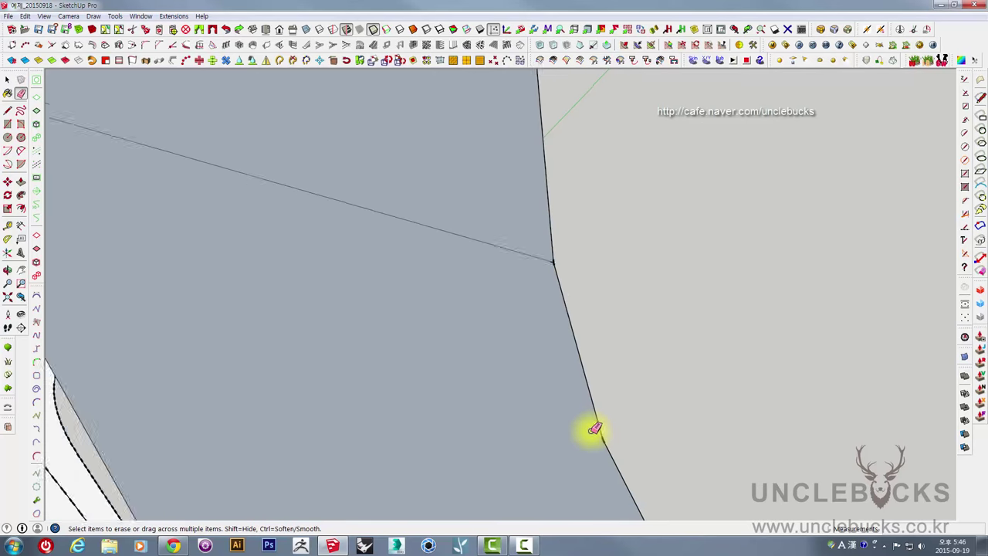
scroll(591, 425, "down", 3)
scroll(567, 378, "down", 1)
scroll(543, 339, "down", 2)
- Move the grey profile face along the red axis into line with the contour fins
scroll(543, 347, "down", 2)
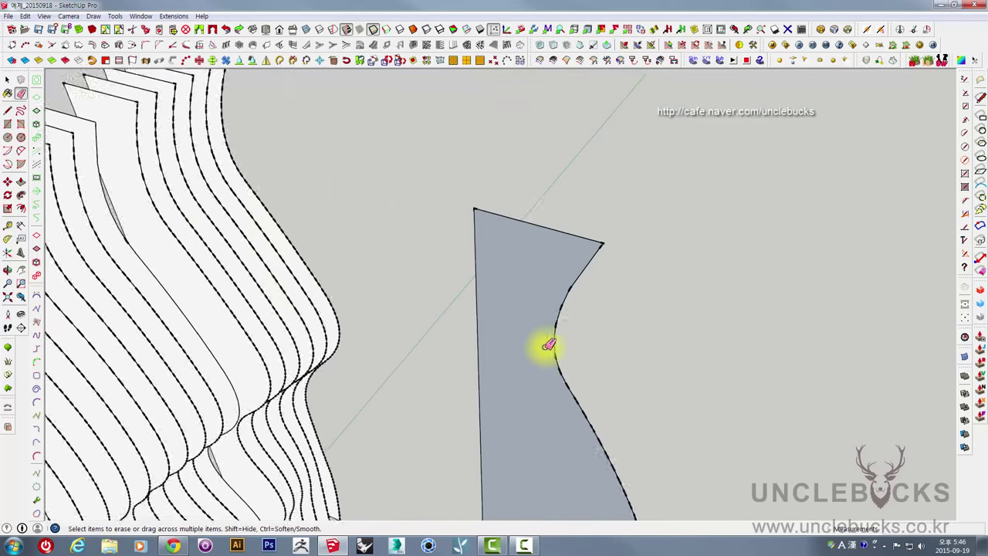
scroll(556, 309, "down", 2)
middle_click_drag(575, 276, 569, 324)
key("space")
left_click(569, 331)
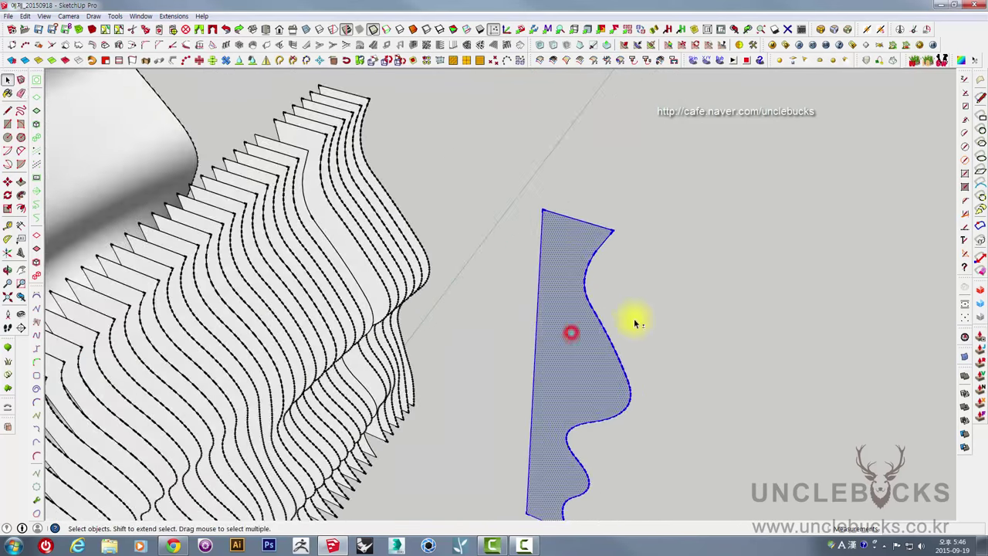
mouse_move(635, 321)
middle_mouse_down()
mouse_move(627, 280)
mouse_move(622, 303)
middle_mouse_up()
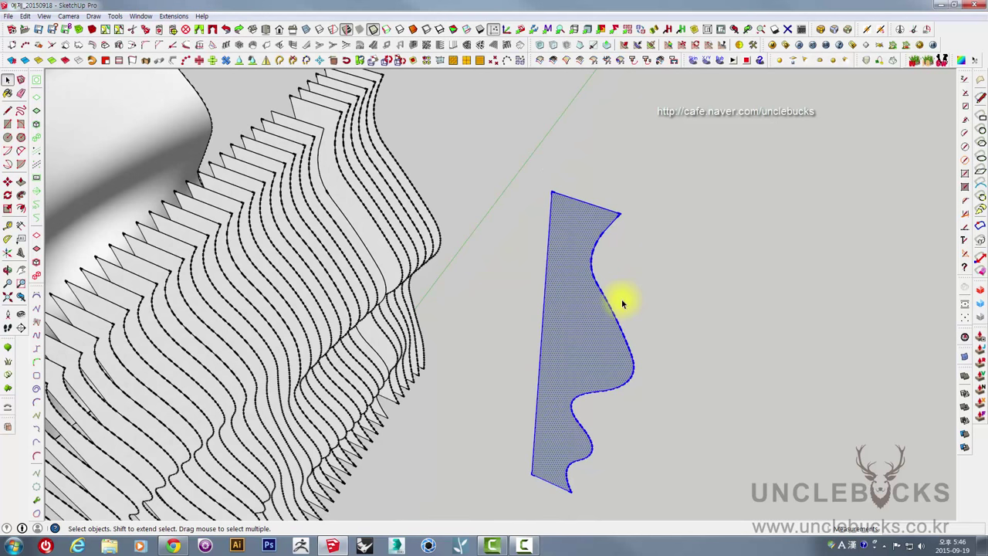
key("m")
left_click(554, 189)
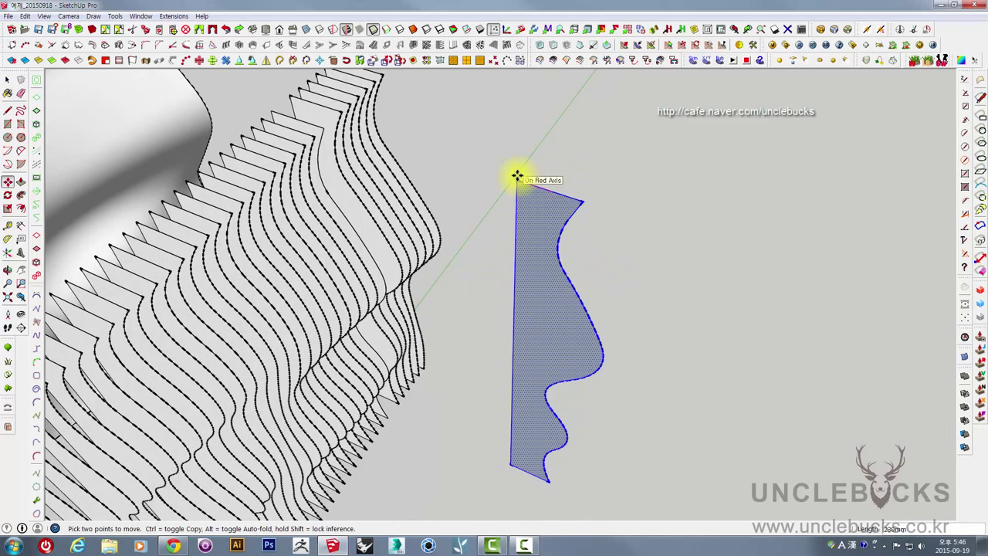
key("Return")
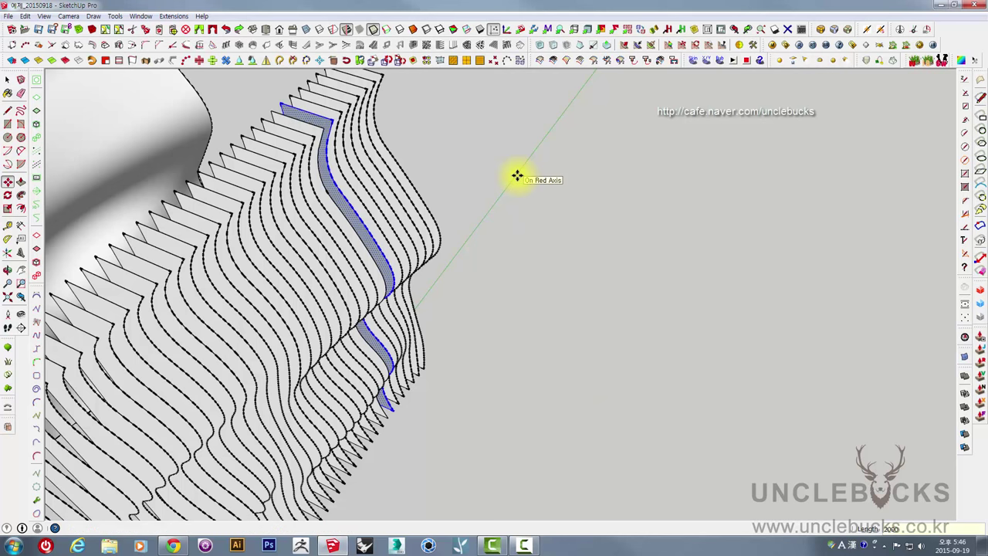
- Make the moved profile face into a group
scroll(341, 177, "up", 3)
scroll(334, 194, "up", 3)
key("space")
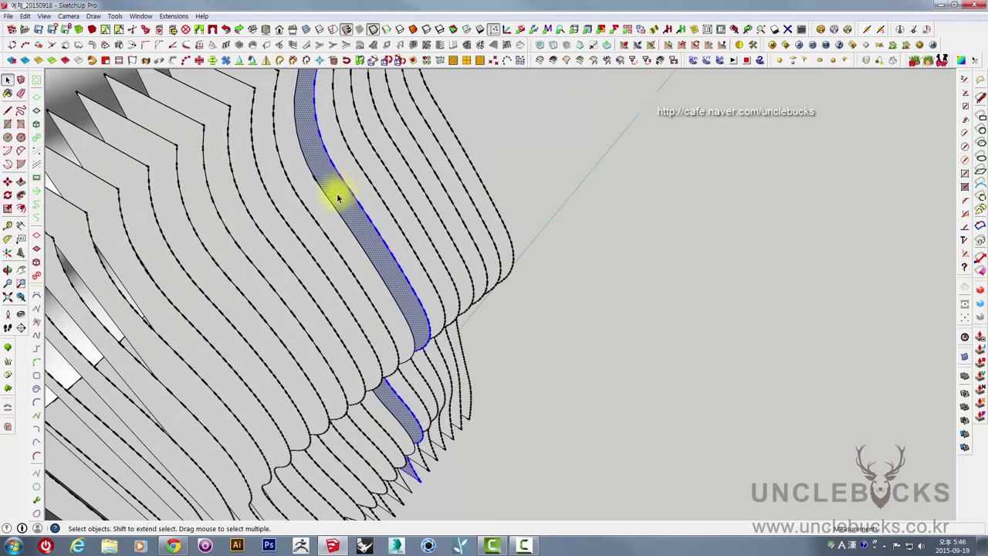
right_click(345, 193)
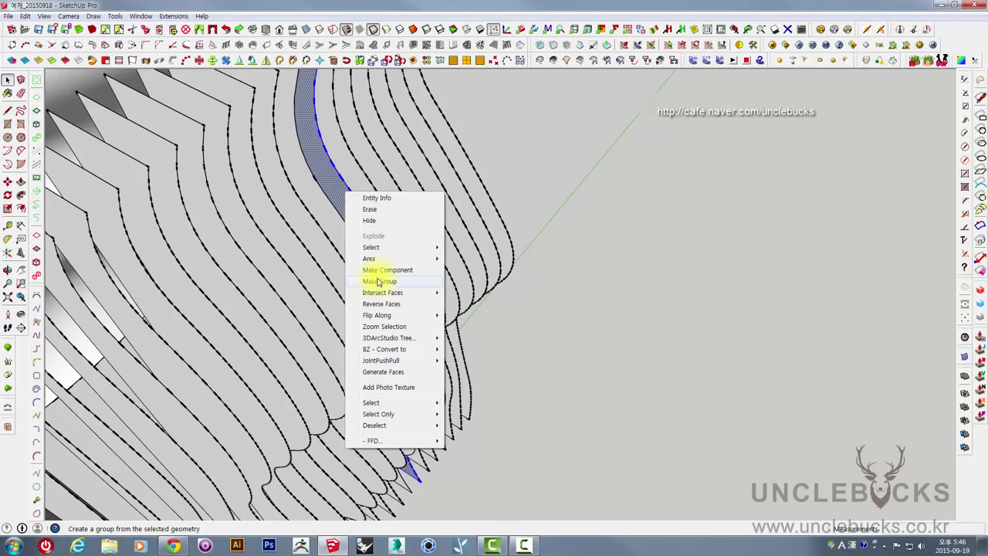
left_click(377, 304)
- Orbit to a front-on view of the contour wall and select its end face
mouse_move(540, 247)
middle_mouse_down()
mouse_move(396, 214)
mouse_move(398, 242)
middle_mouse_up()
scroll(398, 243, "down", 5)
mouse_move(568, 264)
middle_mouse_down()
mouse_move(646, 203)
mouse_move(584, 255)
middle_mouse_up()
mouse_move(625, 228)
middle_mouse_down()
mouse_move(656, 193)
mouse_move(657, 208)
middle_mouse_up()
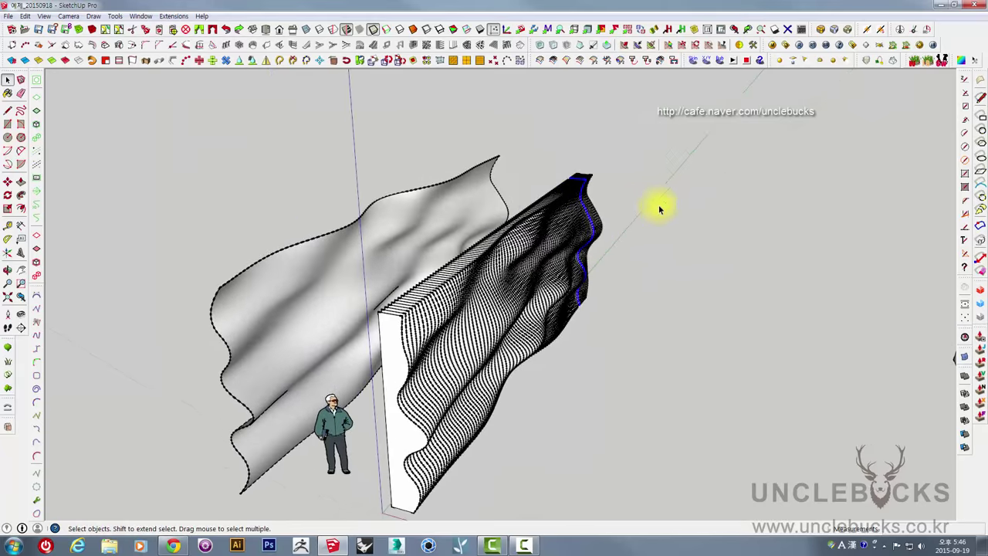
mouse_move(452, 262)
middle_mouse_down()
mouse_move(355, 169)
mouse_move(355, 149)
mouse_move(470, 172)
mouse_move(543, 226)
mouse_move(379, 311)
mouse_move(352, 221)
mouse_move(463, 181)
mouse_move(540, 167)
mouse_move(531, 278)
mouse_move(452, 316)
mouse_move(389, 260)
mouse_move(403, 340)
middle_mouse_up()
left_click(388, 260)
scroll(409, 346, "up", 3)
scroll(402, 316, "up", 3)
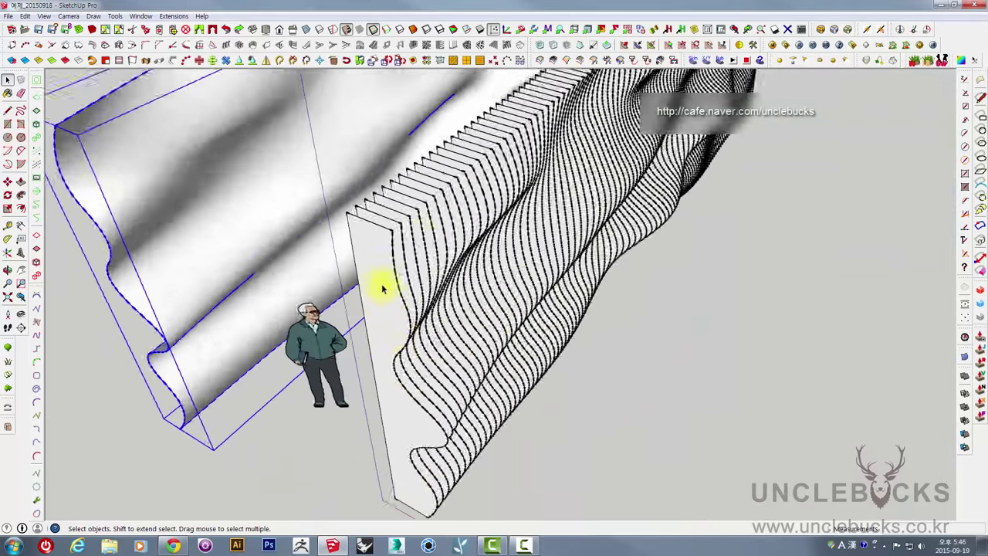
scroll(381, 274, "up", 2)
left_click(384, 265)
scroll(398, 260, "up", 2)
middle_click_drag(400, 257, 378, 296)
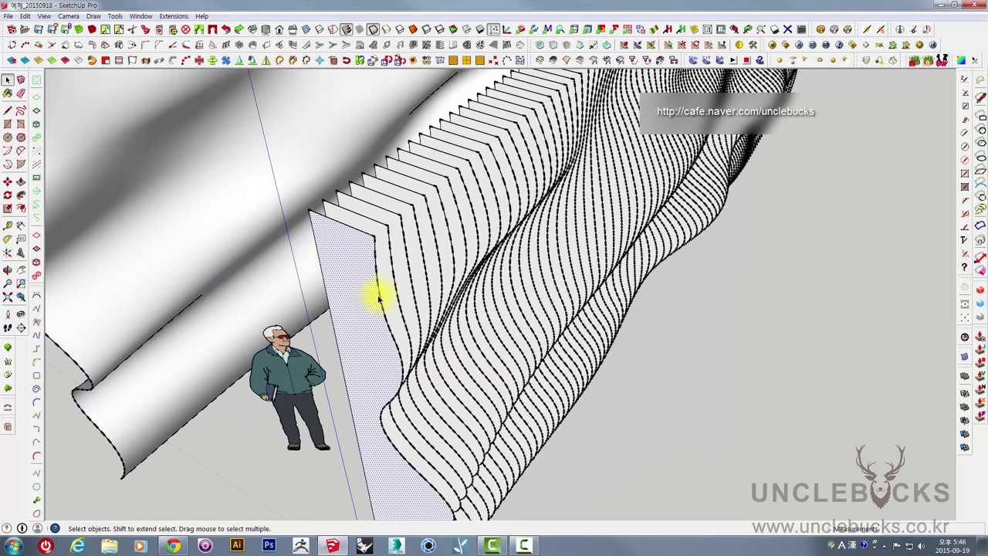
- Push/Pull the end face out 50mm and repeat it on the next seven fins
key("p")
left_click(367, 299)
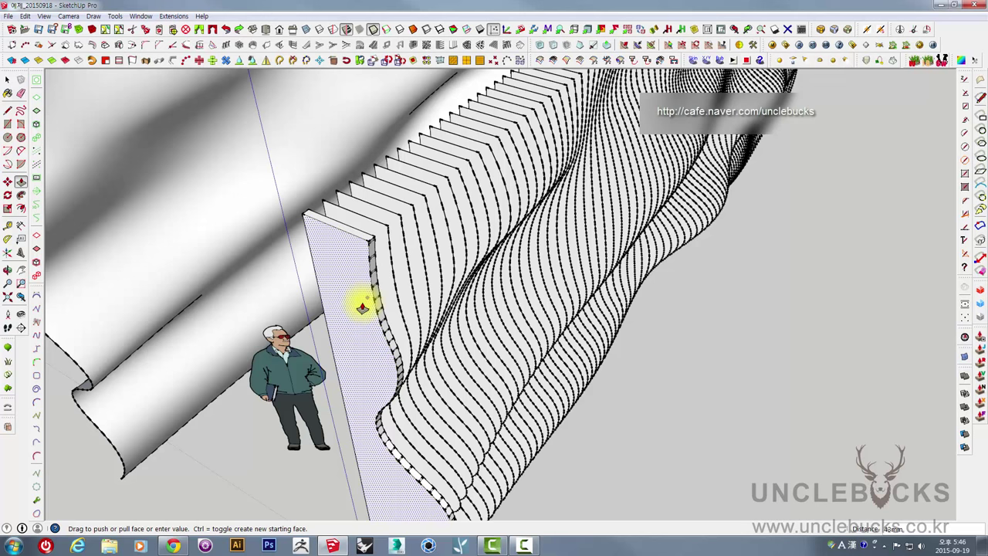
key("Return")
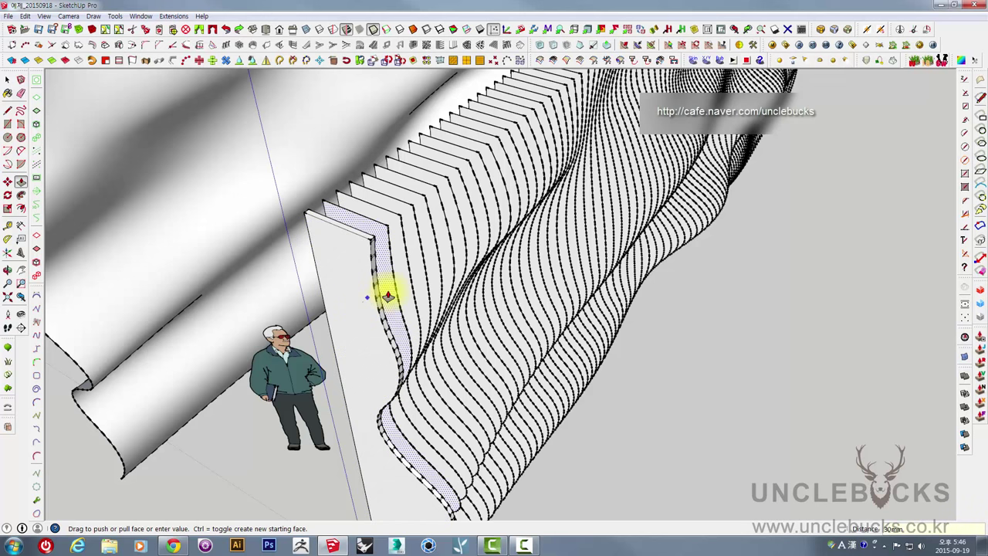
double_click(388, 294)
double_click(396, 265)
double_click(414, 248)
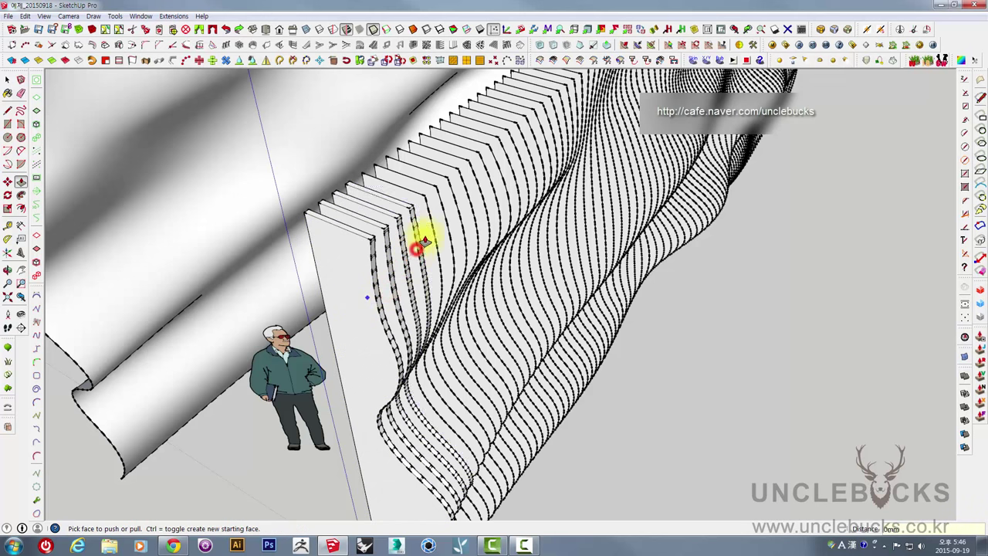
double_click(434, 230)
double_click(446, 218)
double_click(454, 207)
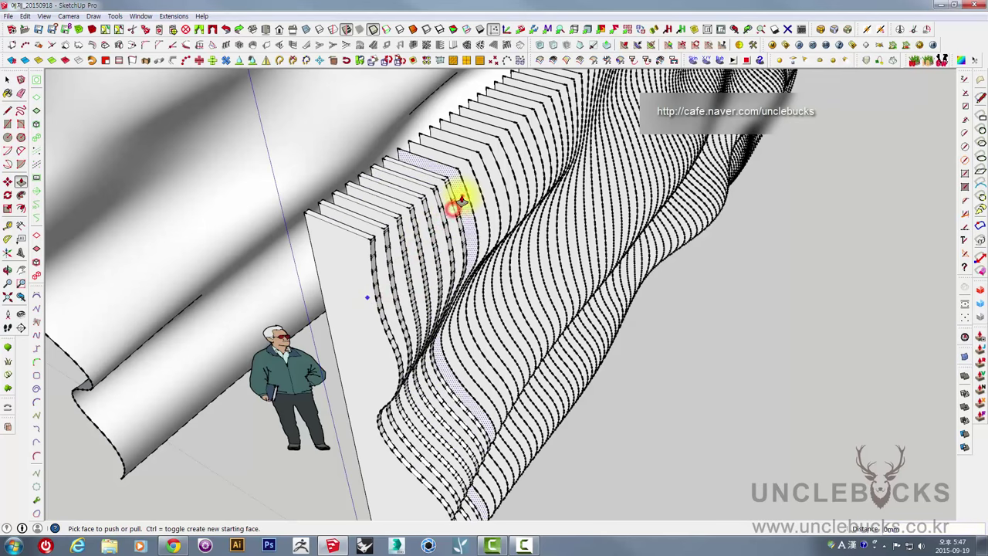
double_click(462, 195)
- Move aside and close the Chrome reference photo window
middle_click_drag(522, 214, 578, 274)
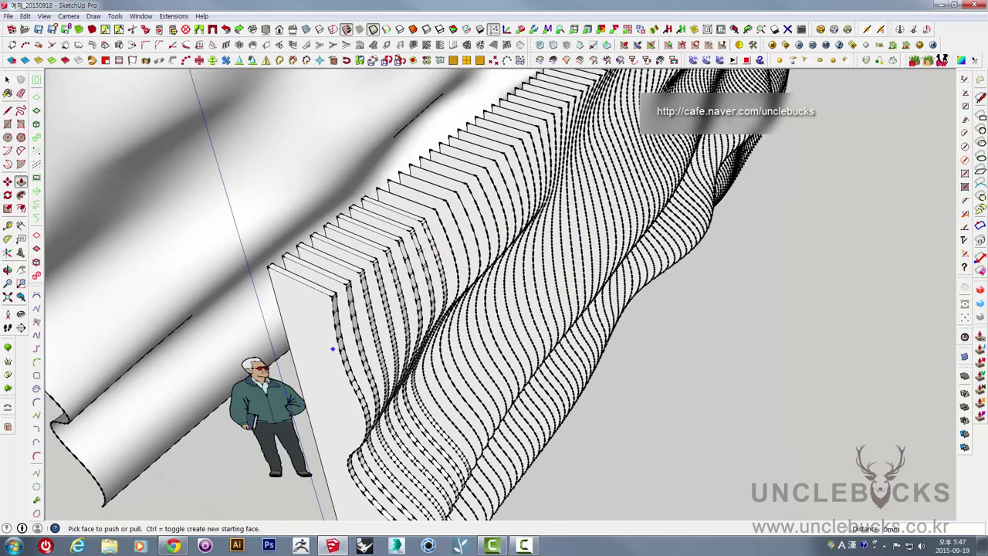
middle_click_drag(629, 388, 494, 340)
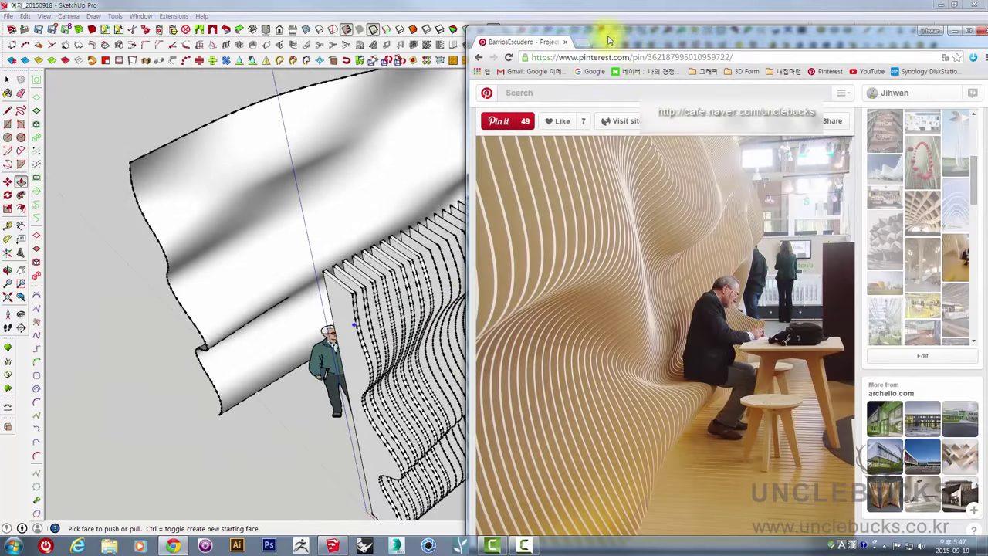
left_click_drag(599, 36, 419, 23)
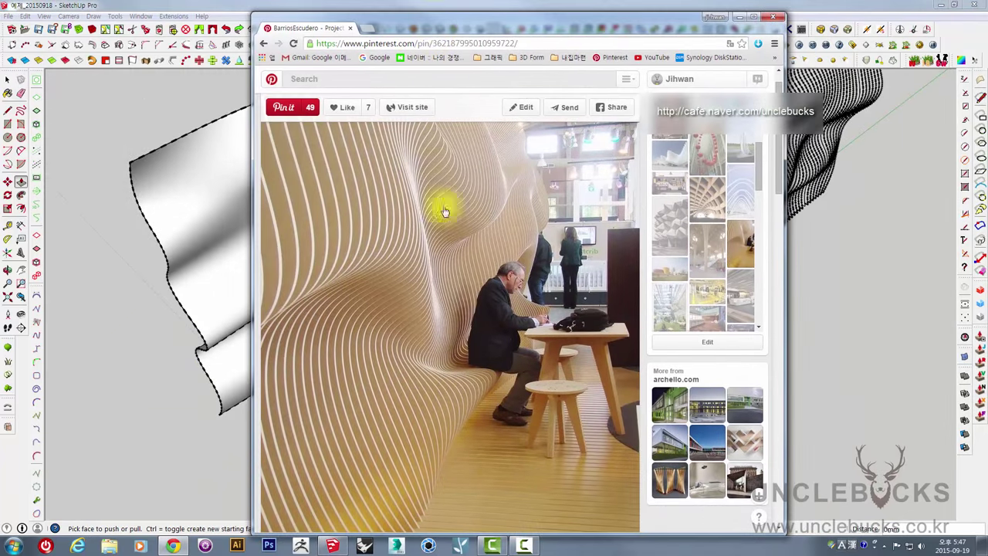
left_click(656, 17)
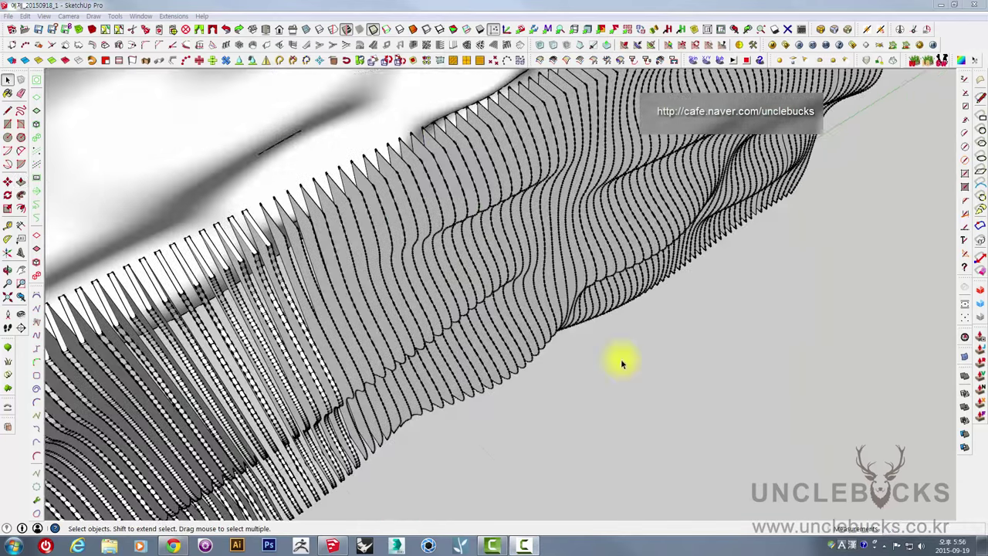
- Push/Pull one more thin fin near the wall's end into a 30 mm solid slab
mouse_move(368, 301)
middle_mouse_down()
mouse_move(434, 315)
mouse_move(413, 301)
middle_mouse_up()
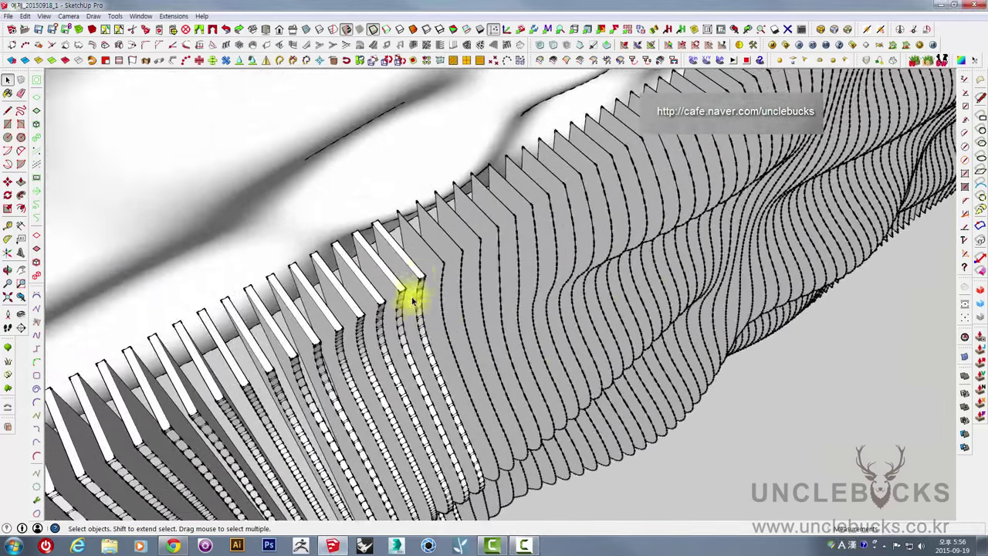
double_click(431, 267)
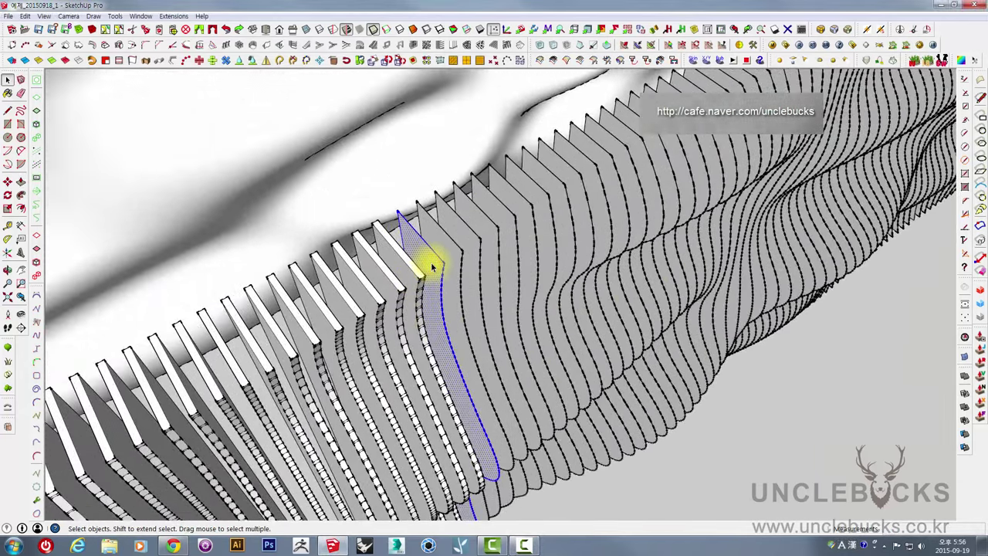
key("p")
left_click(430, 267)
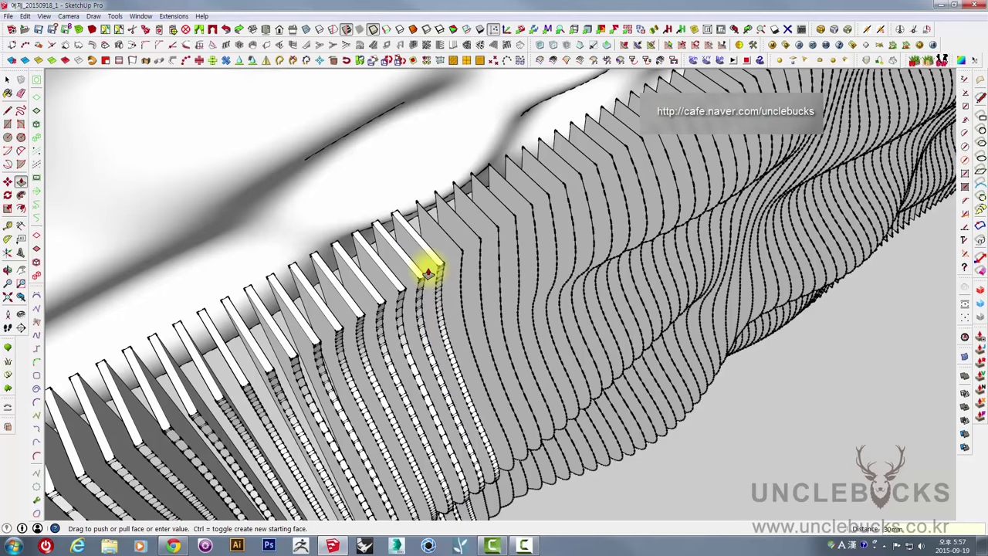
left_click(449, 255)
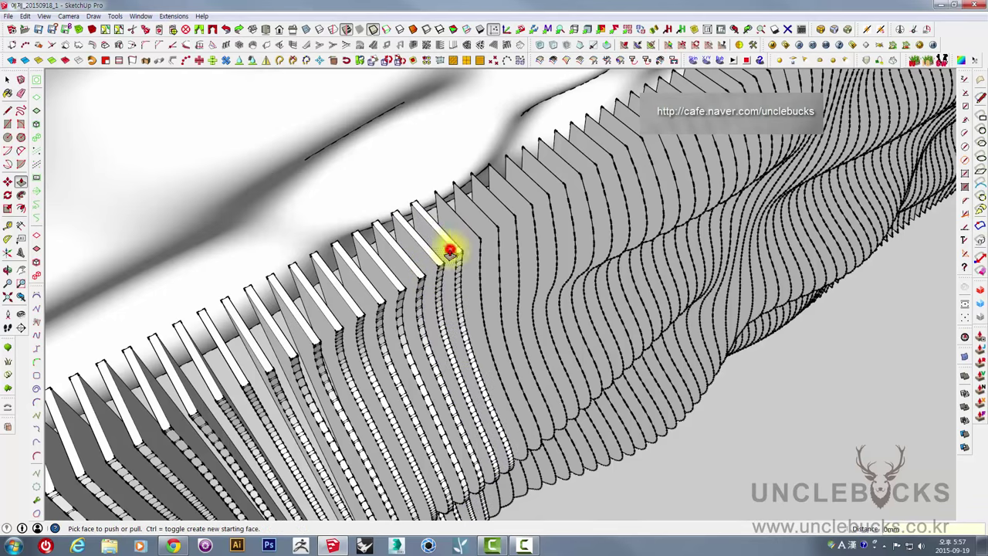
mouse_move(496, 254)
middle_mouse_down()
mouse_move(347, 302)
mouse_move(491, 264)
middle_mouse_up()
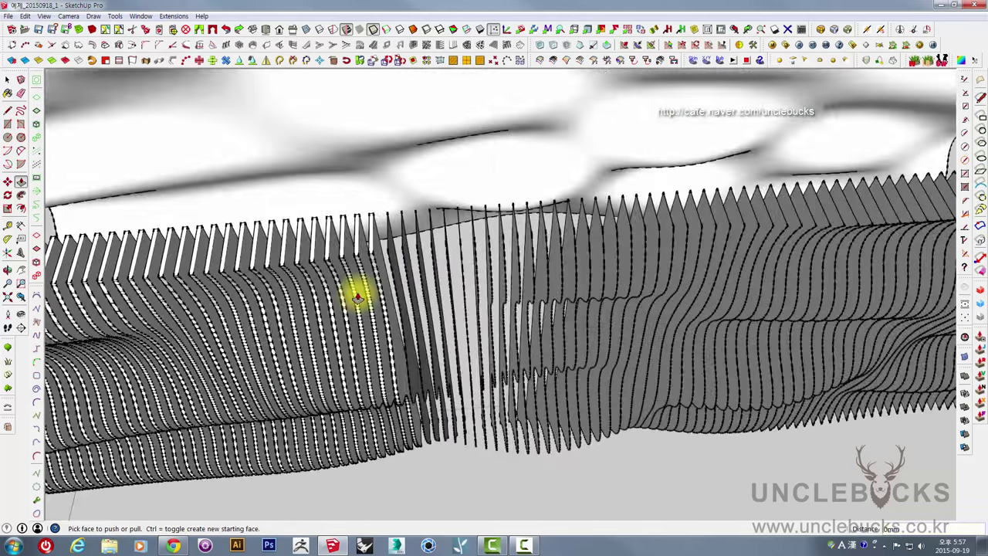
key("space")
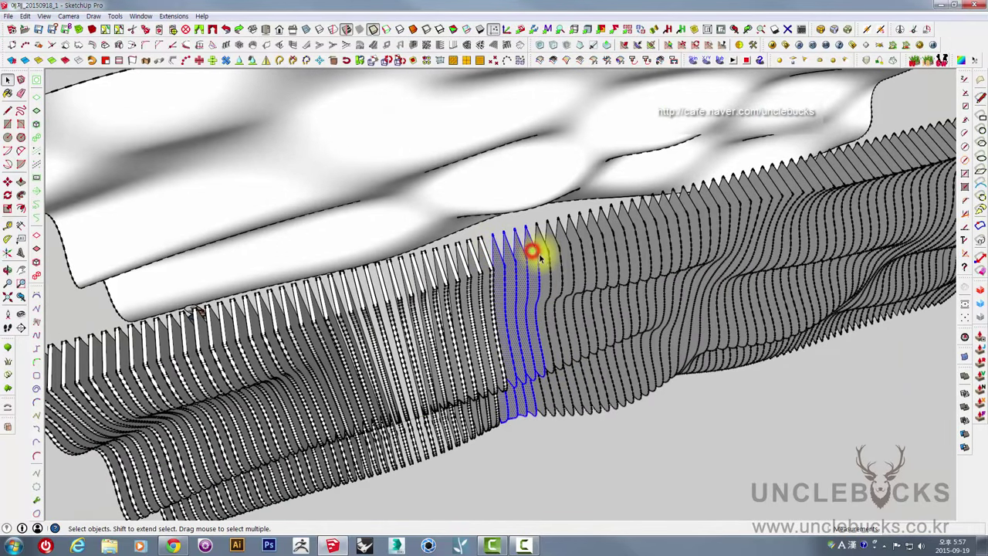
- Window-select the thin fins on the right part of the row and make them one group
scroll(538, 256, "down", 5)
mouse_move(653, 282)
middle_mouse_down()
mouse_move(599, 375)
mouse_move(697, 379)
mouse_move(582, 356)
mouse_move(584, 337)
mouse_move(523, 322)
mouse_move(628, 346)
mouse_move(619, 359)
mouse_move(569, 335)
mouse_move(589, 335)
mouse_move(495, 323)
middle_mouse_up()
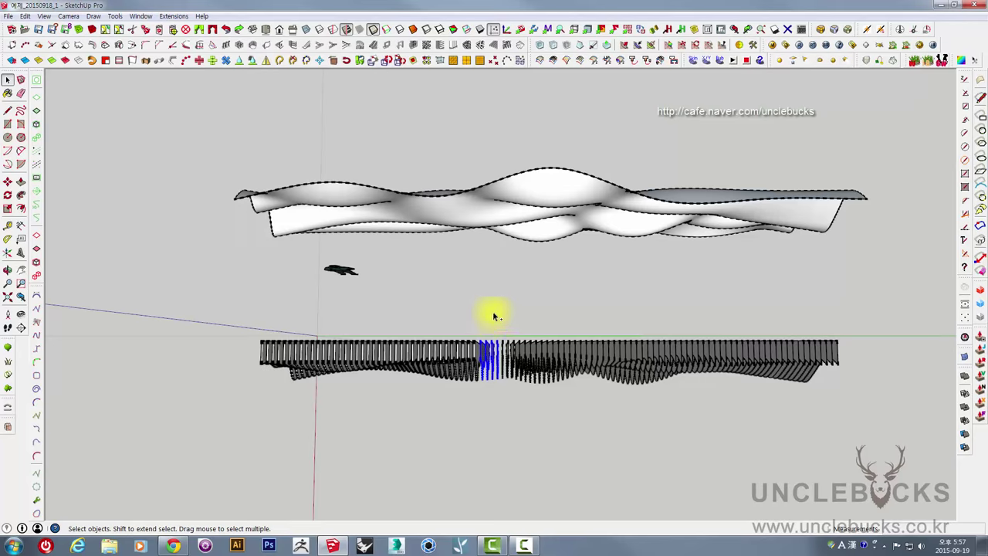
left_click_drag(492, 313, 883, 423)
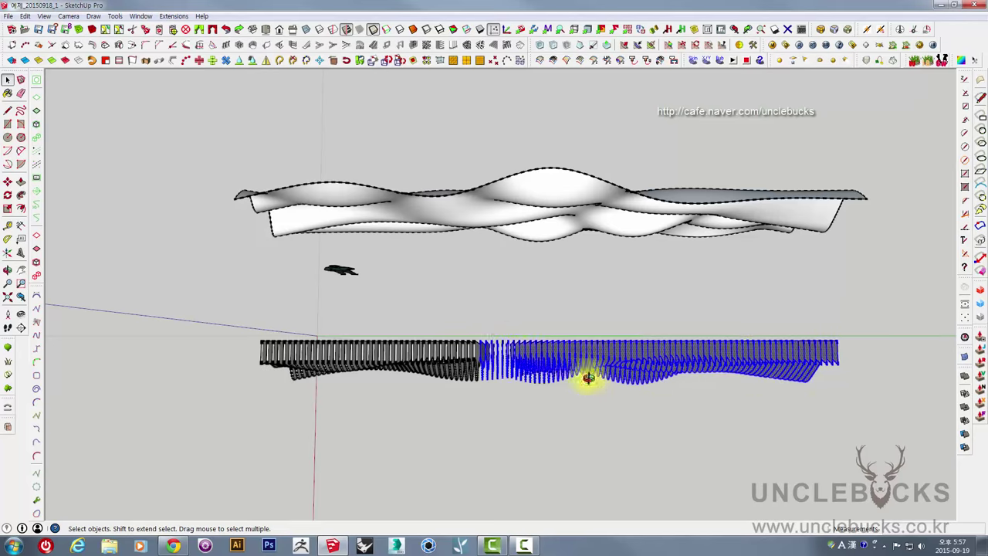
mouse_move(587, 378)
middle_mouse_down()
mouse_move(628, 159)
mouse_move(666, 48)
mouse_move(728, 227)
mouse_move(580, 305)
middle_mouse_up()
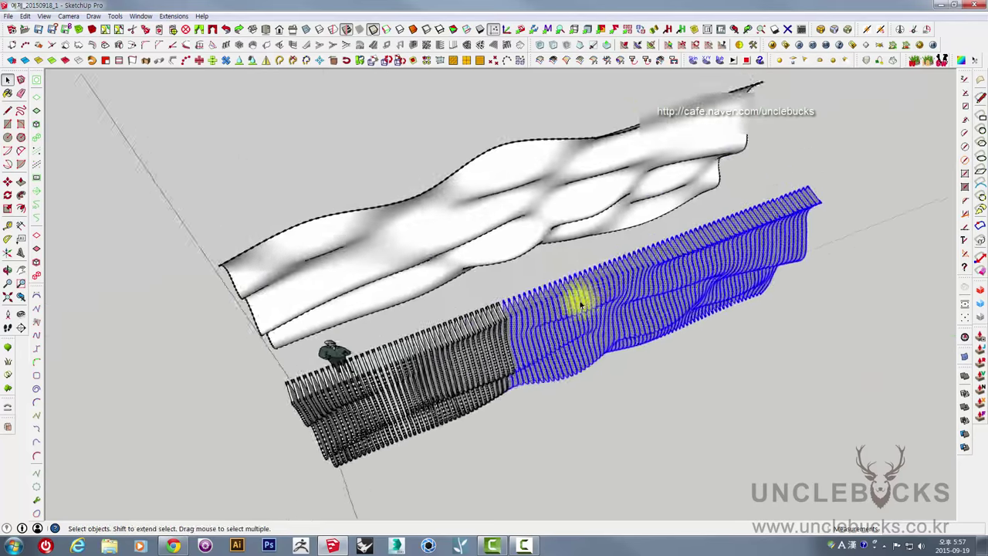
scroll(541, 312, "up", 3)
mouse_move(504, 319)
middle_mouse_down()
mouse_move(435, 346)
mouse_move(507, 325)
middle_mouse_up()
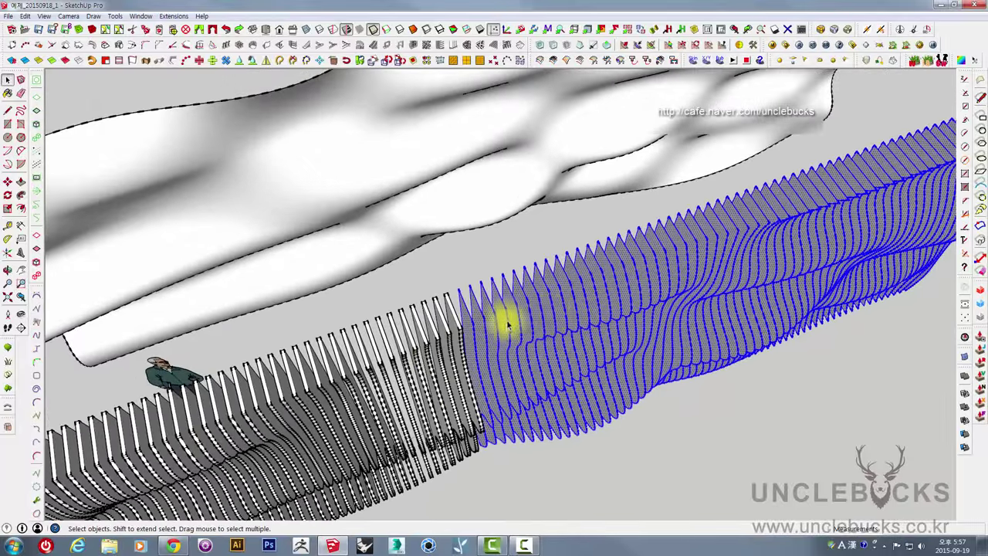
right_click(548, 314)
left_click(590, 311)
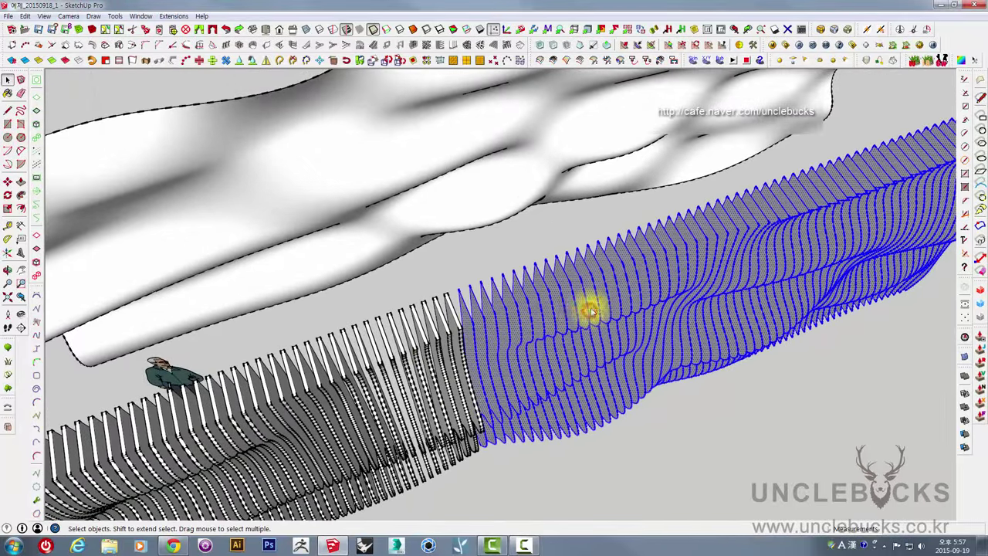
mouse_move(574, 309)
middle_mouse_down()
mouse_move(338, 320)
mouse_move(536, 307)
middle_mouse_up()
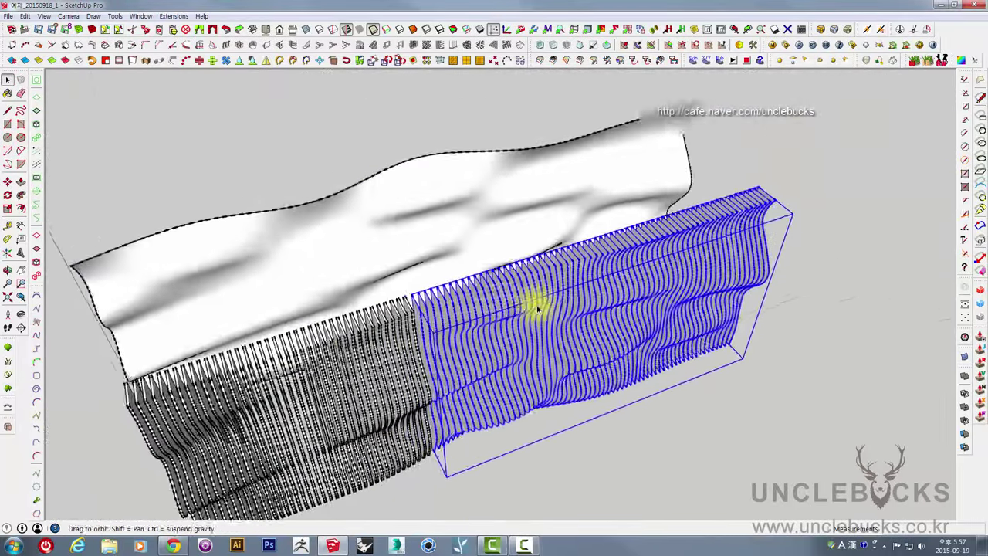
scroll(536, 305, "up", 2)
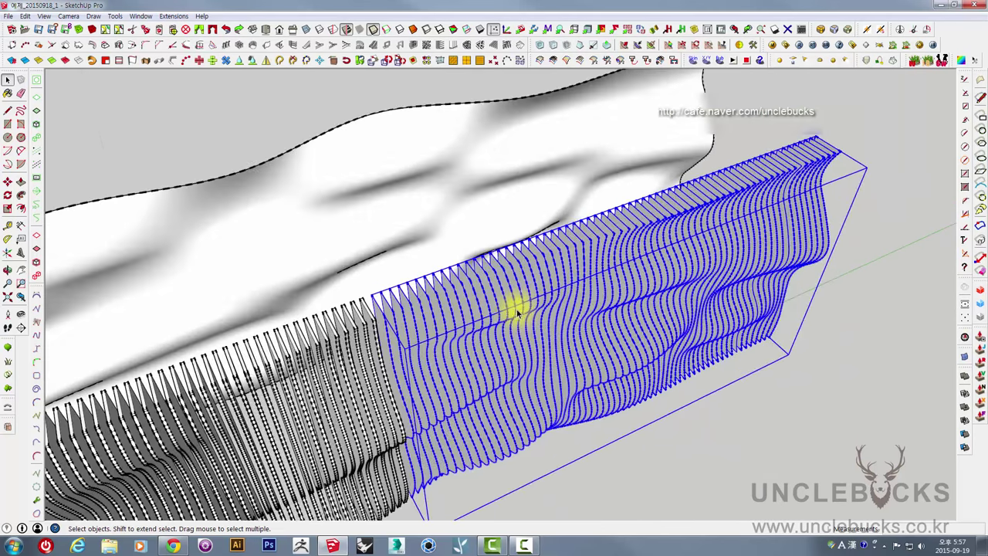
- Apply Tools > Shell to the fin group, thickening the fins into 30 mm solid ribs
left_click(112, 17)
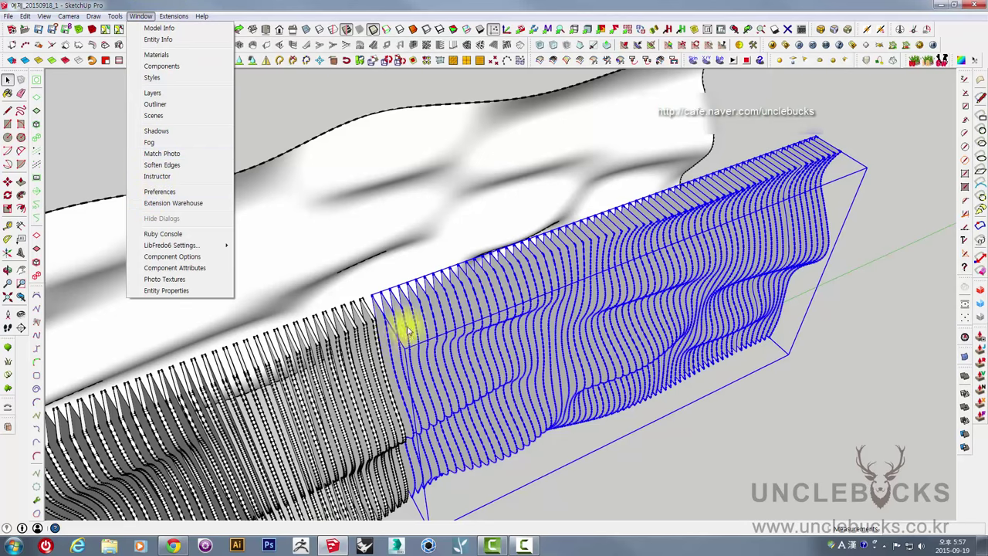
left_click(720, 452)
left_click(558, 337)
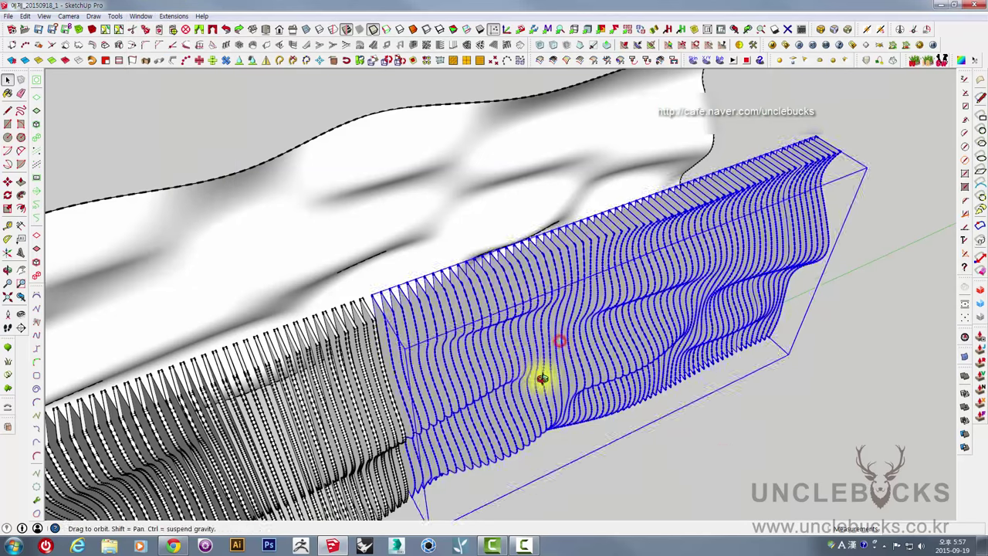
mouse_move(540, 379)
middle_mouse_down()
mouse_move(430, 345)
mouse_move(502, 315)
middle_mouse_up()
scroll(427, 334, "up", 2)
scroll(502, 315, "up", 1)
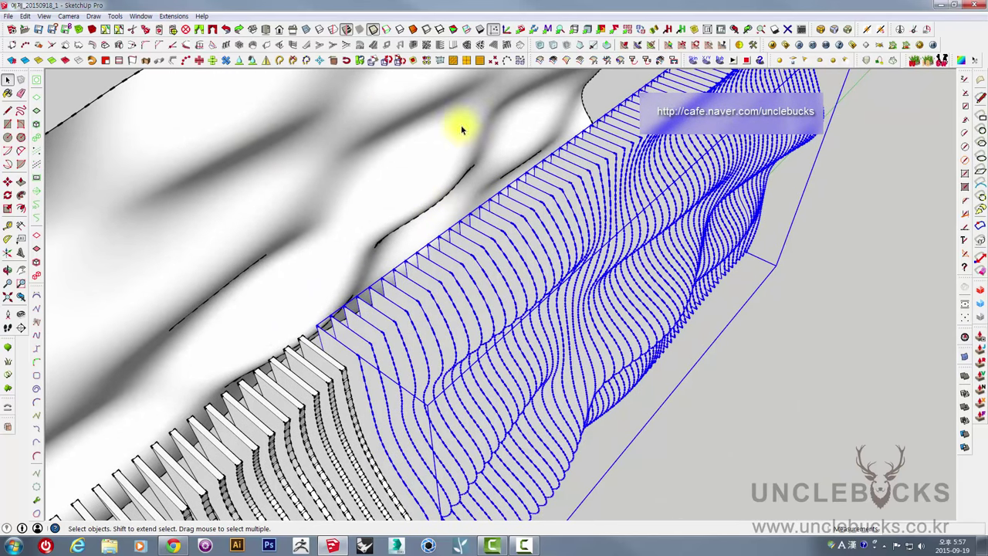
left_click(114, 15)
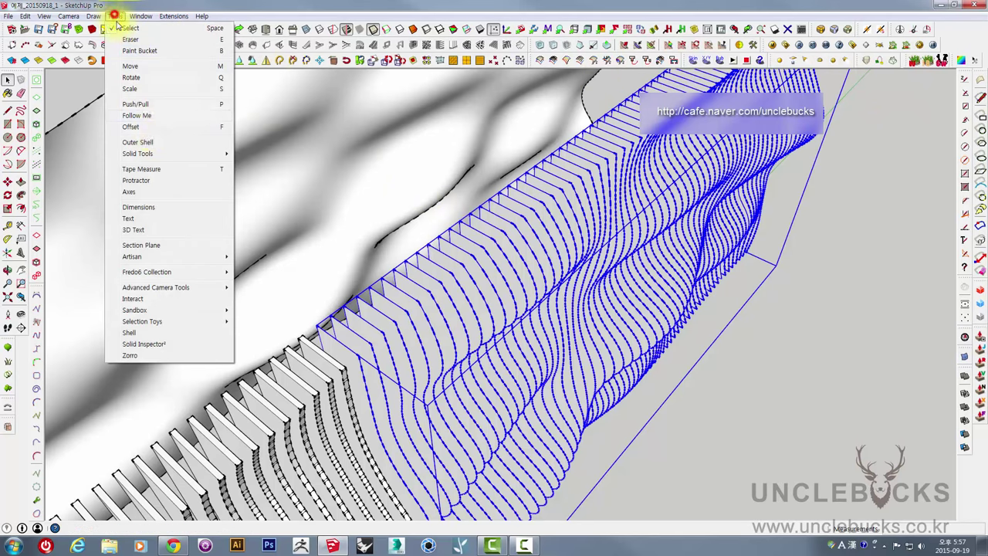
left_click(130, 332)
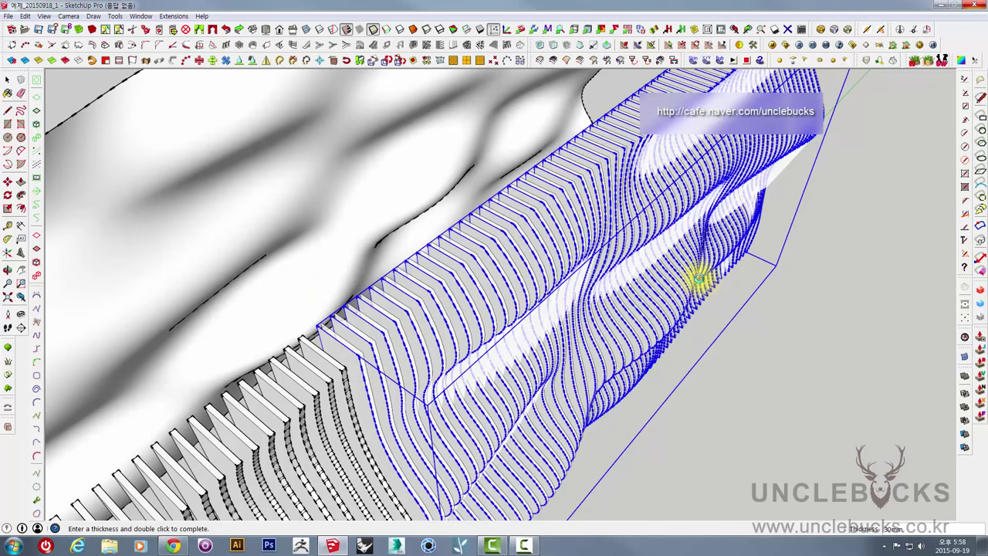
double_click(366, 189)
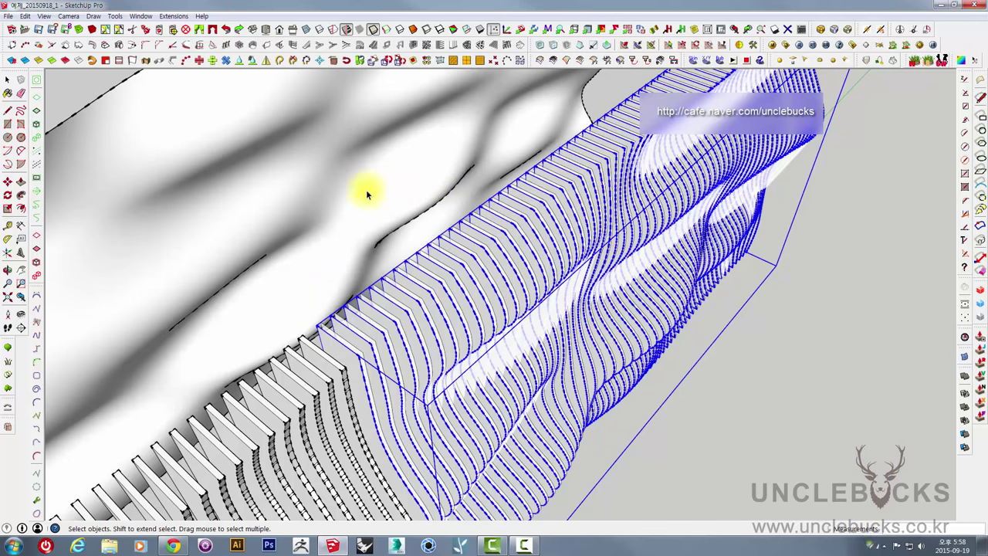
middle_click_drag(552, 225, 474, 253)
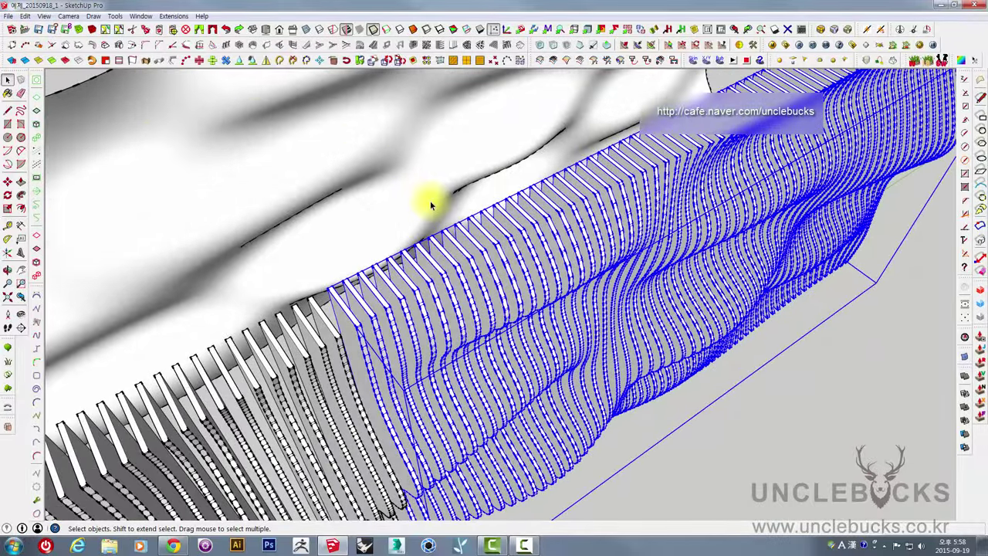
middle_click_drag(568, 258, 571, 212)
scroll(571, 213, "down", 3)
mouse_move(640, 209)
middle_mouse_down()
mouse_move(640, 260)
mouse_move(430, 140)
mouse_move(651, 177)
mouse_move(440, 474)
mouse_move(452, 379)
mouse_move(444, 409)
middle_mouse_up()
left_click_drag(245, 298, 527, 451)
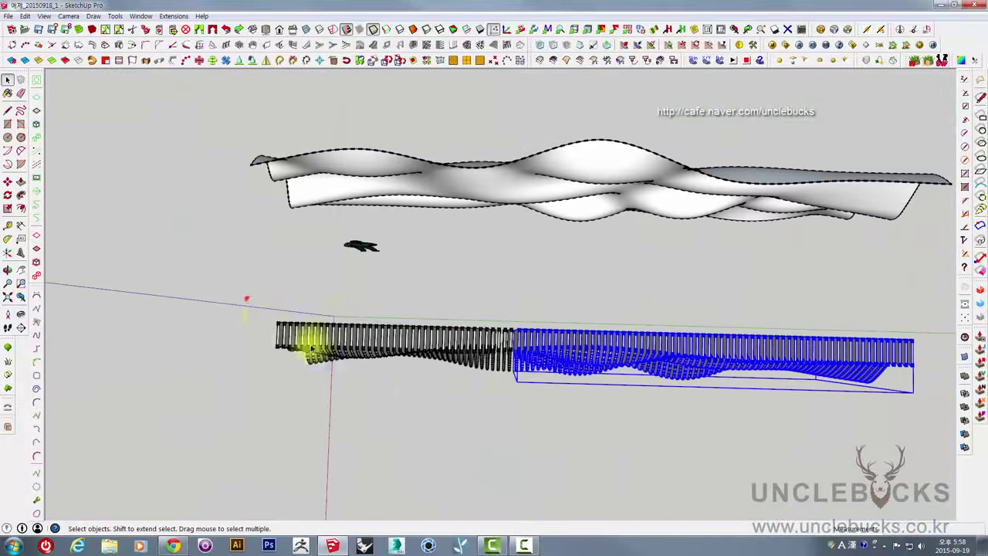
mouse_move(528, 451)
middle_mouse_down()
mouse_move(646, 251)
mouse_move(496, 320)
mouse_move(638, 225)
mouse_move(514, 285)
middle_mouse_up()
scroll(493, 320, "up", 3)
scroll(514, 285, "up", 2)
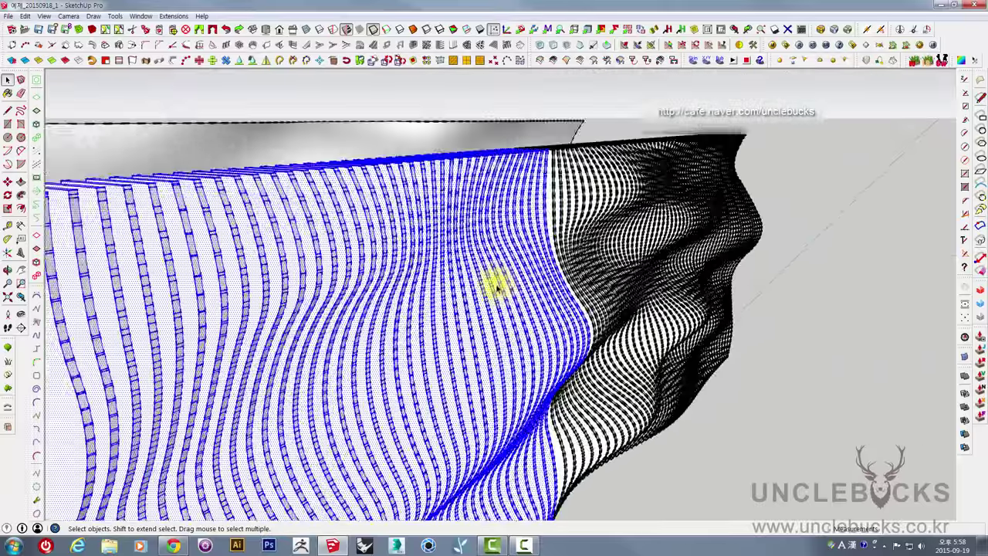
scroll(493, 285, "up", 2)
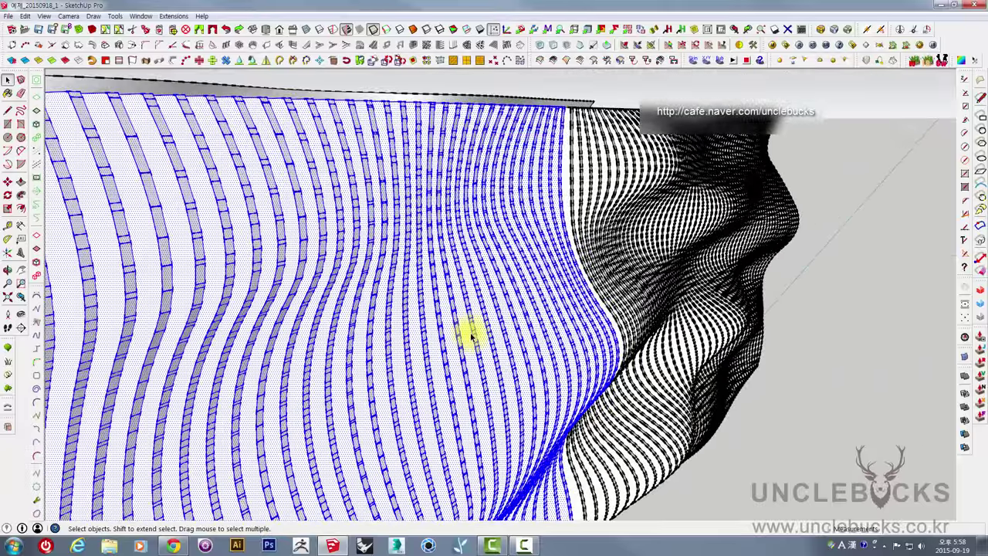
scroll(456, 304, "down", 1)
scroll(452, 315, "down", 2)
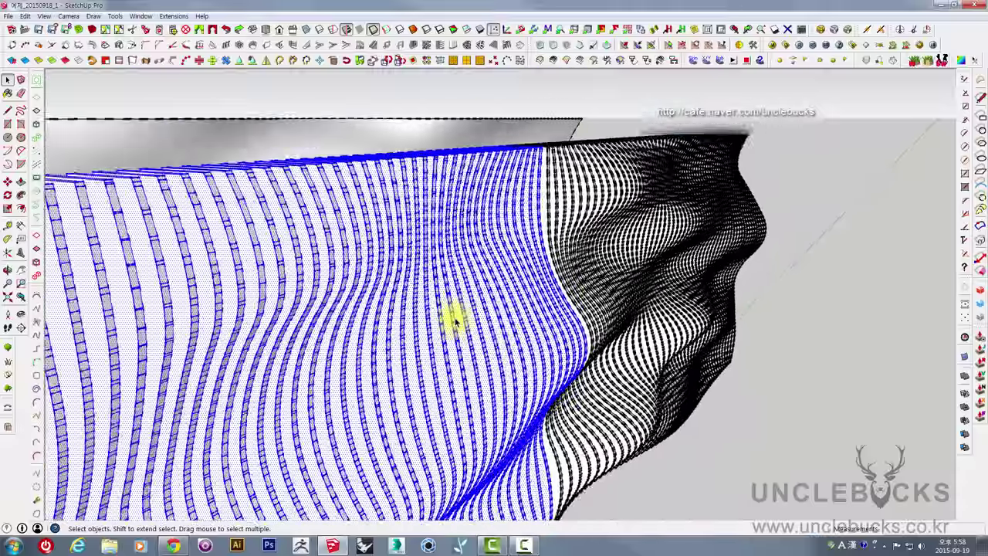
scroll(452, 320, "down", 2)
scroll(451, 320, "down", 3)
mouse_move(448, 322)
middle_mouse_down()
mouse_move(496, 286)
mouse_move(577, 326)
mouse_move(646, 309)
mouse_move(661, 329)
mouse_move(591, 375)
middle_mouse_up()
mouse_move(486, 440)
middle_mouse_down()
mouse_move(498, 441)
mouse_move(489, 454)
middle_mouse_up()
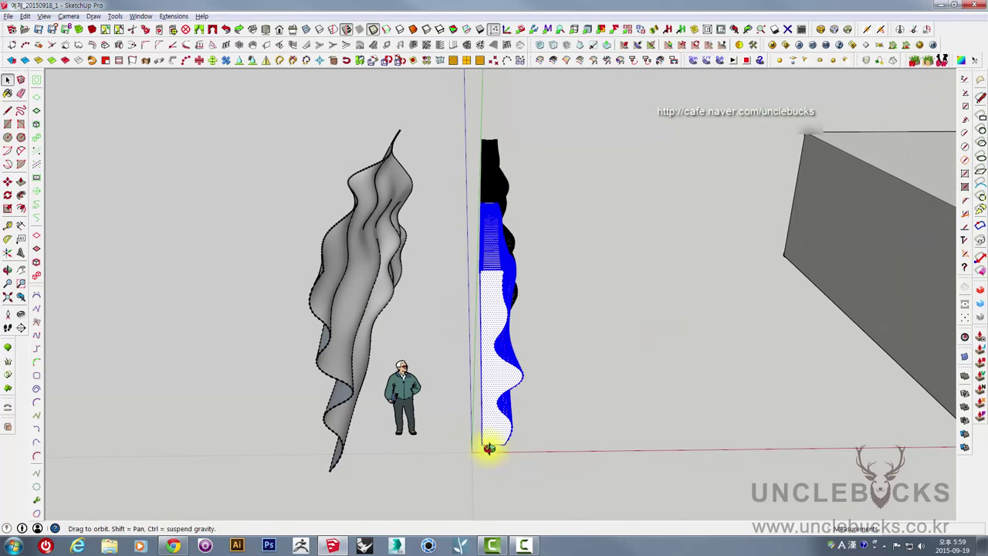
middle_click_drag(489, 448, 502, 440)
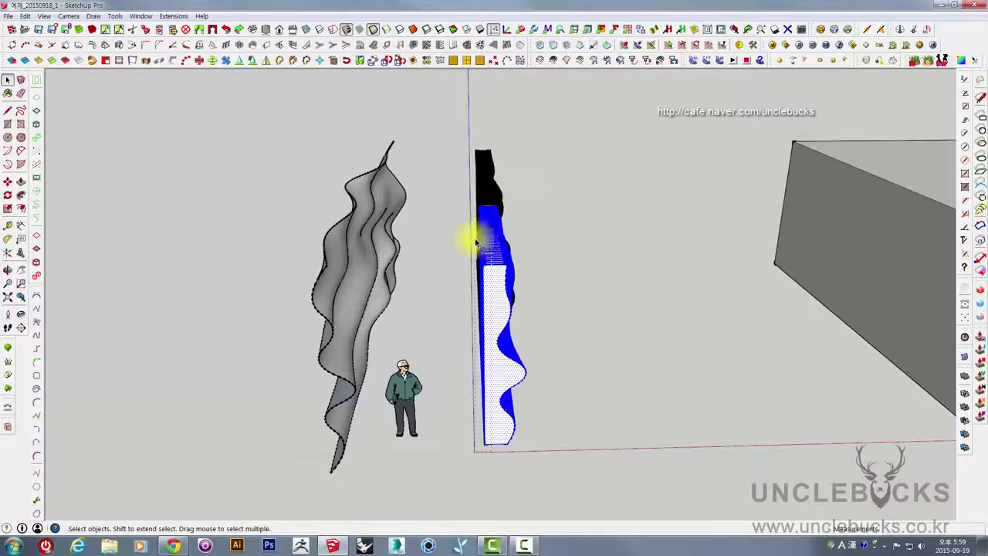
mouse_move(591, 273)
middle_mouse_down()
mouse_move(600, 335)
mouse_move(395, 333)
mouse_move(557, 347)
middle_mouse_up()
scroll(512, 335, "up", 3)
scroll(470, 338, "up", 3)
scroll(457, 339, "up", 3)
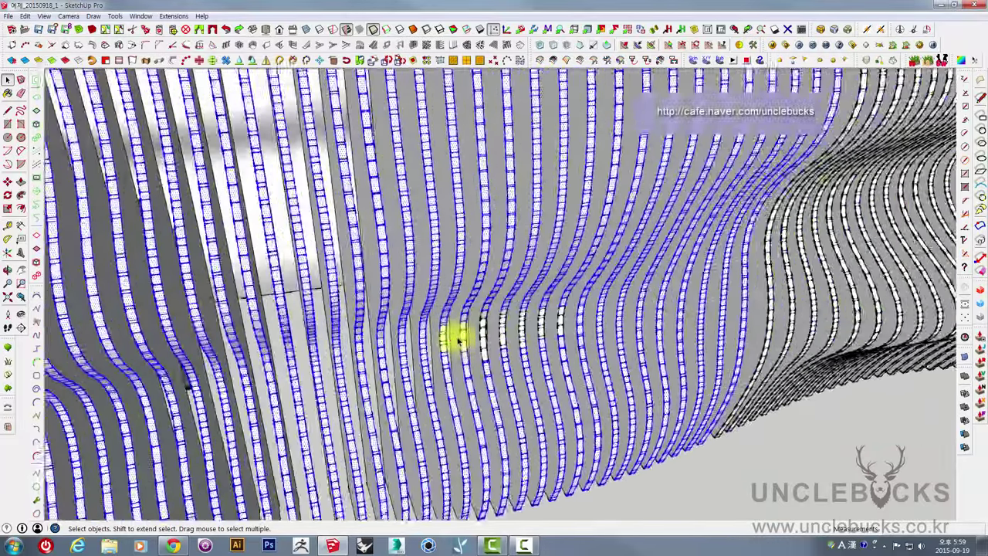
middle_click_drag(458, 340, 460, 326)
scroll(457, 340, "up", 3)
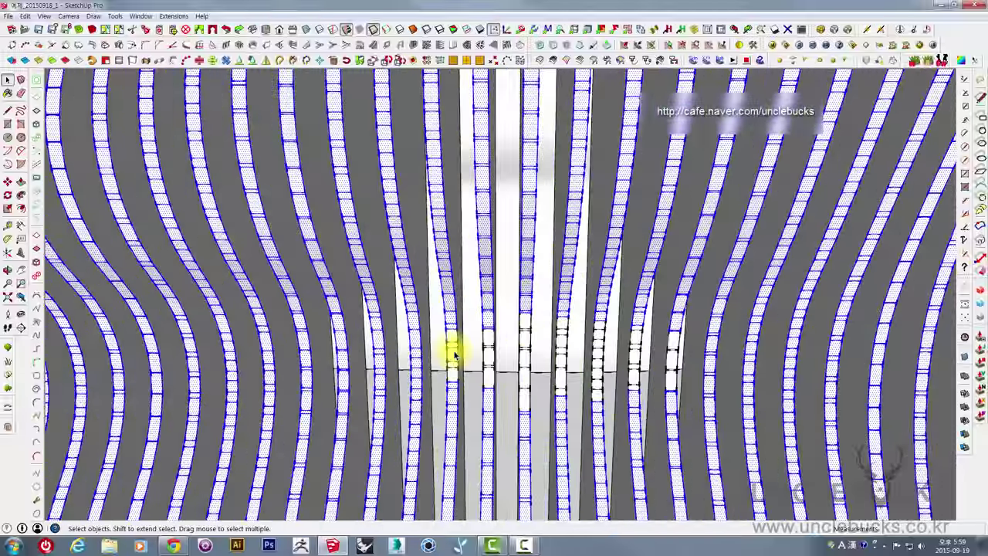
scroll(454, 355, "up", 2)
middle_click_drag(429, 311, 422, 293)
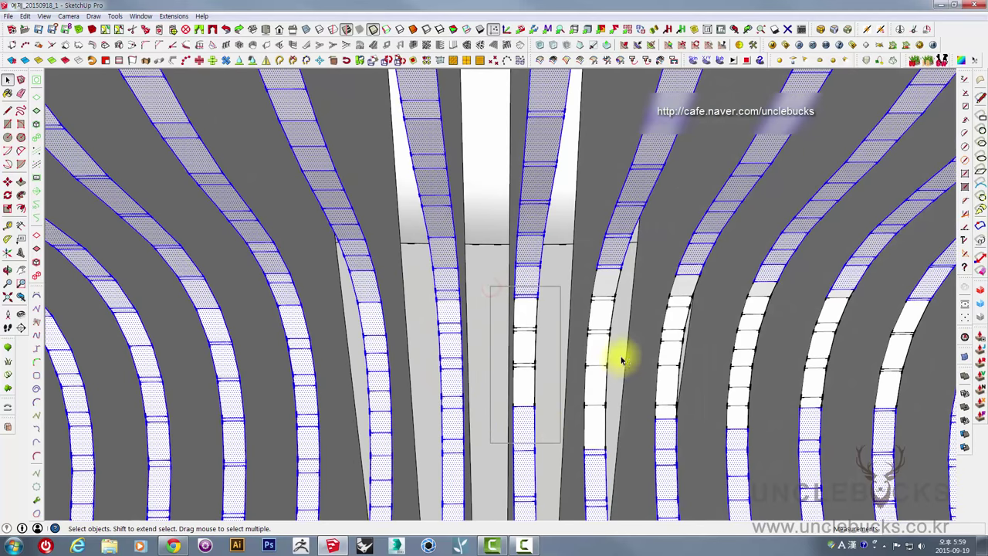
mouse_move(622, 352)
middle_mouse_down()
mouse_move(517, 360)
mouse_move(453, 314)
middle_mouse_up()
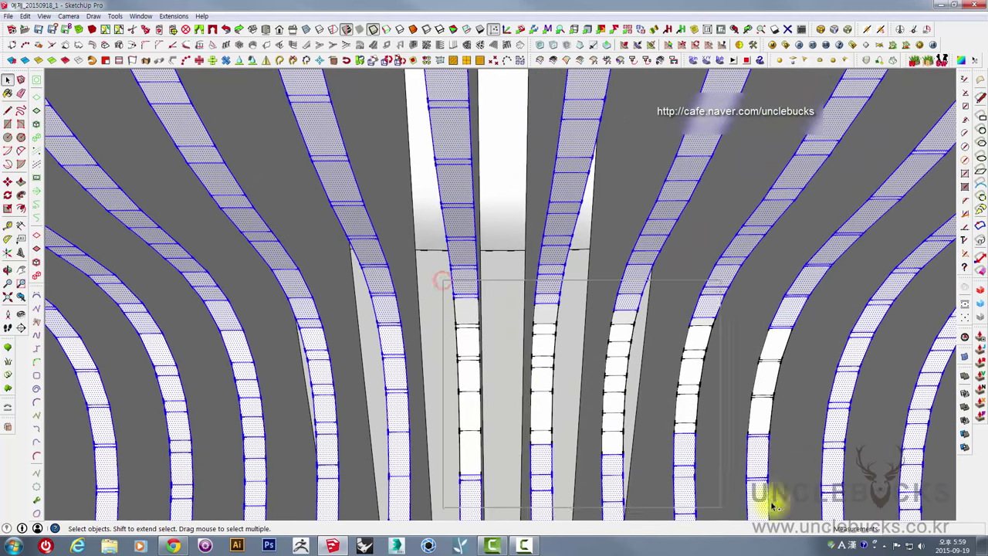
mouse_move(639, 371)
middle_mouse_down()
mouse_move(629, 353)
mouse_move(690, 280)
mouse_move(542, 112)
middle_mouse_up()
scroll(629, 353, "down", 3)
scroll(621, 347, "down", 3)
scroll(558, 311, "down", 3)
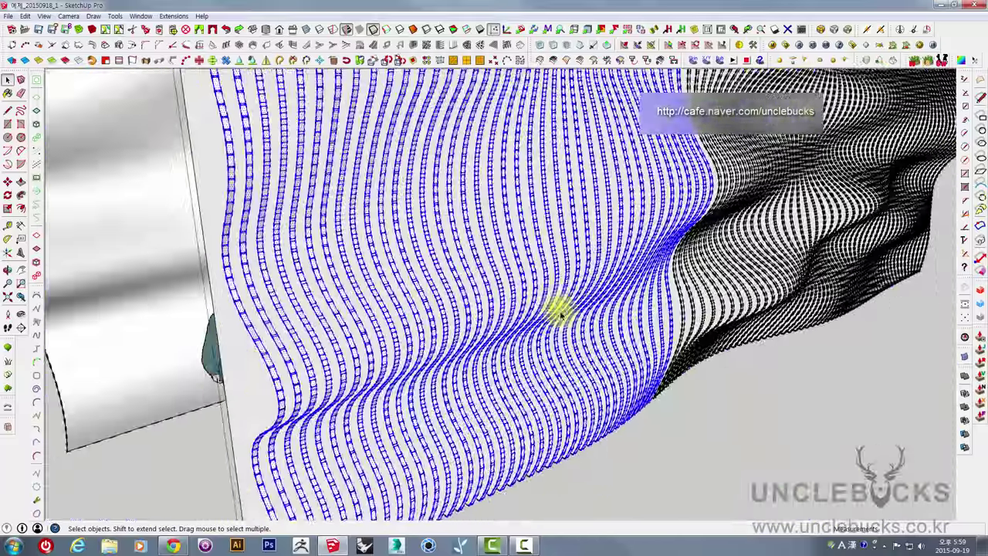
mouse_move(558, 311)
middle_mouse_down()
mouse_move(547, 334)
mouse_move(591, 327)
mouse_move(553, 239)
middle_mouse_up()
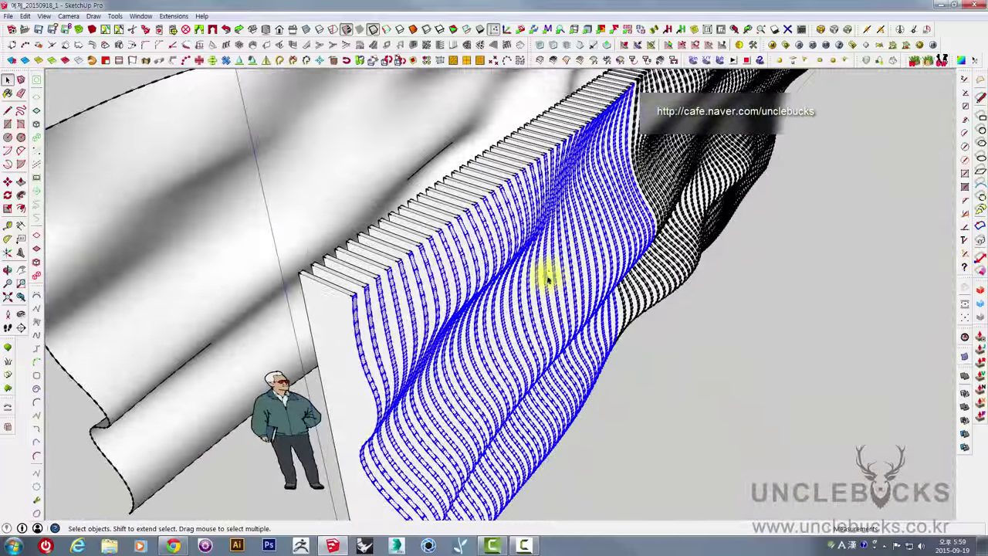
middle_click_drag(548, 279, 198, 260)
- Soften the fin edges at 37.3 degrees with smooth normals and soften coplanar enabled
right_click(441, 278)
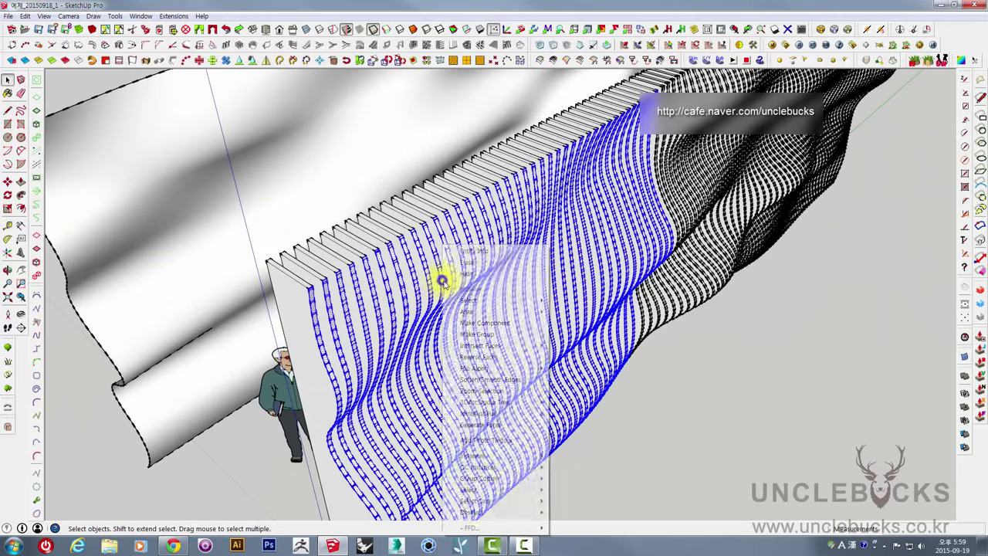
left_click(486, 380)
mouse_move(588, 346)
middle_mouse_down()
mouse_move(370, 244)
mouse_move(522, 313)
mouse_move(696, 320)
mouse_move(656, 375)
mouse_move(671, 315)
mouse_move(761, 243)
middle_mouse_up()
left_click_drag(767, 222, 776, 223)
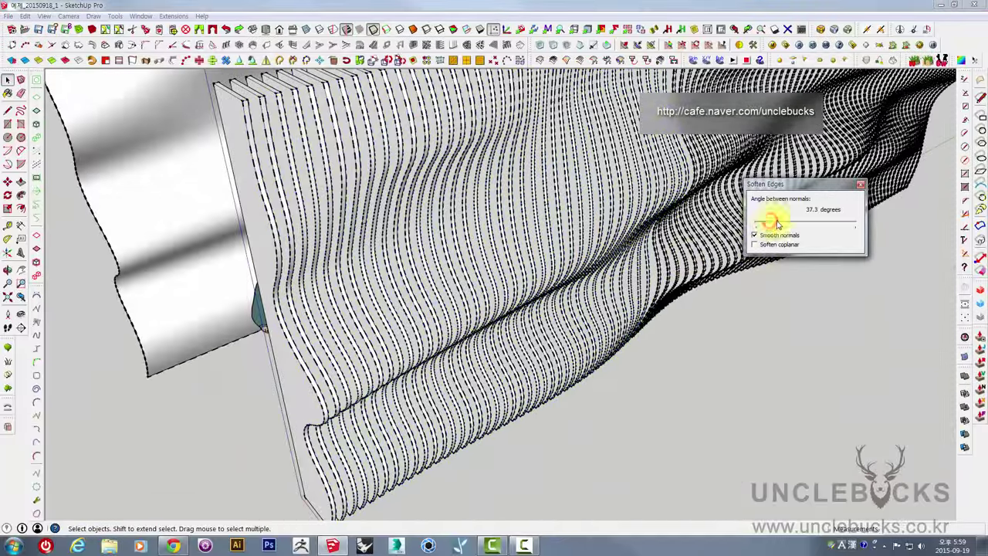
left_click(754, 245)
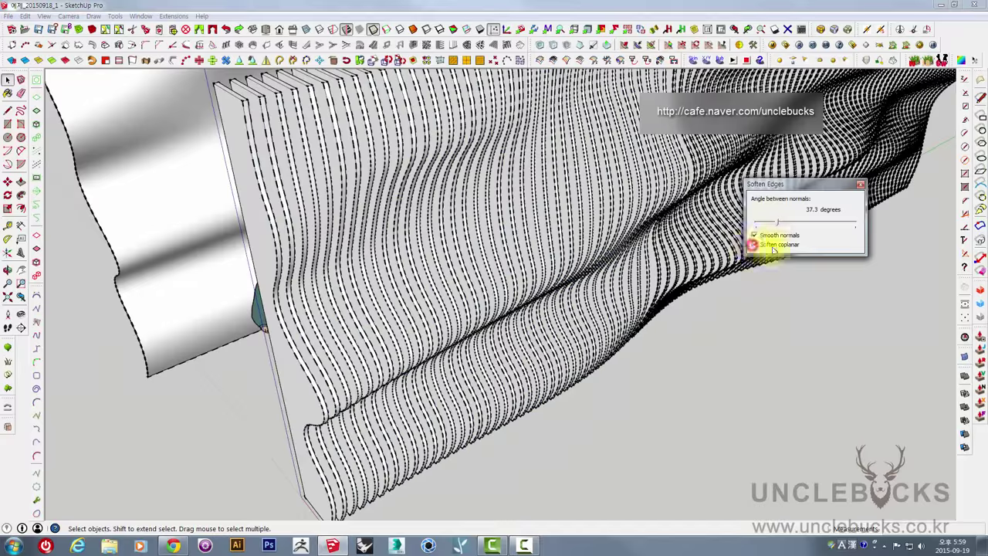
mouse_move(760, 263)
middle_mouse_down()
mouse_move(668, 386)
mouse_move(573, 448)
mouse_move(676, 456)
mouse_move(560, 348)
mouse_move(417, 258)
mouse_move(399, 225)
mouse_move(411, 291)
middle_mouse_up()
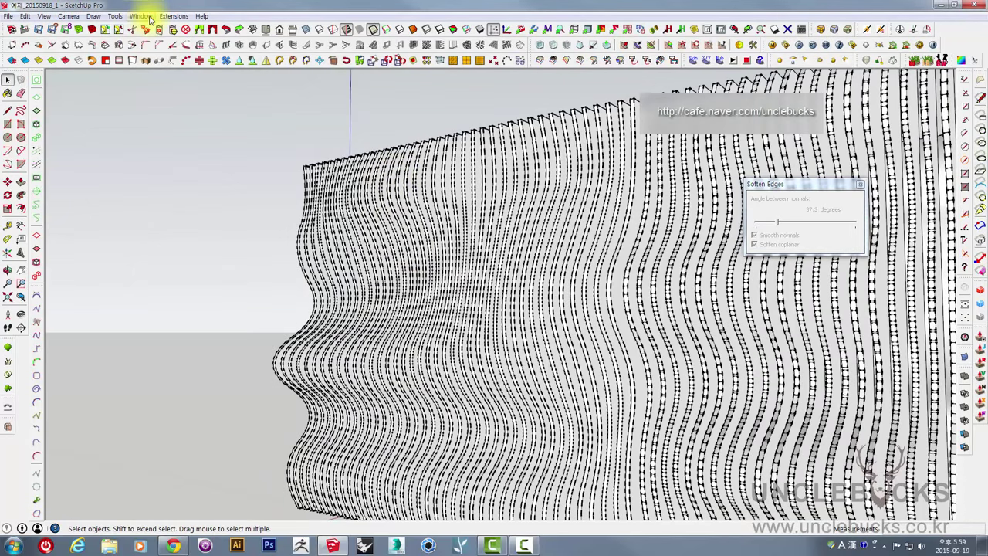
- In the Styles edge settings, turn off Extension and Endpoints, then close Styles
left_click(174, 16)
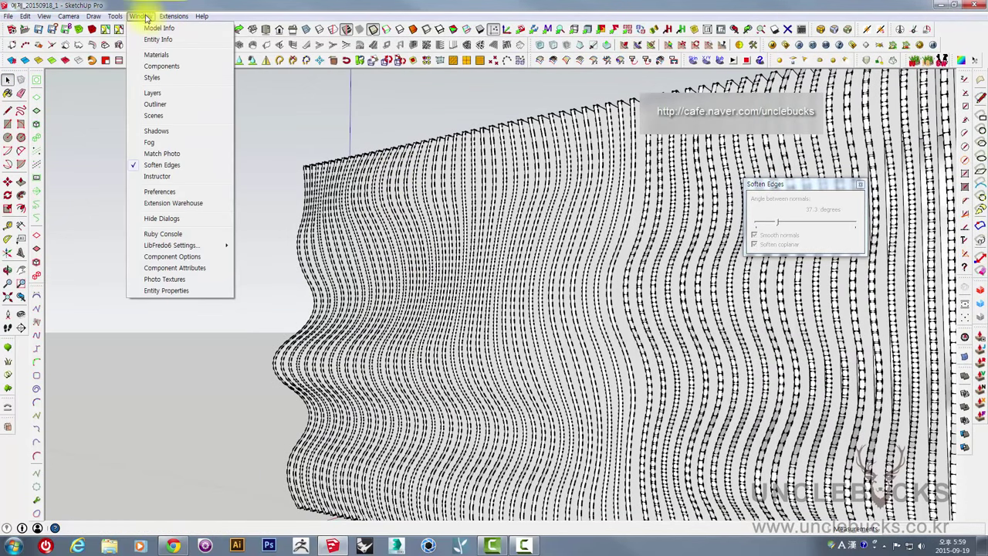
left_click(155, 78)
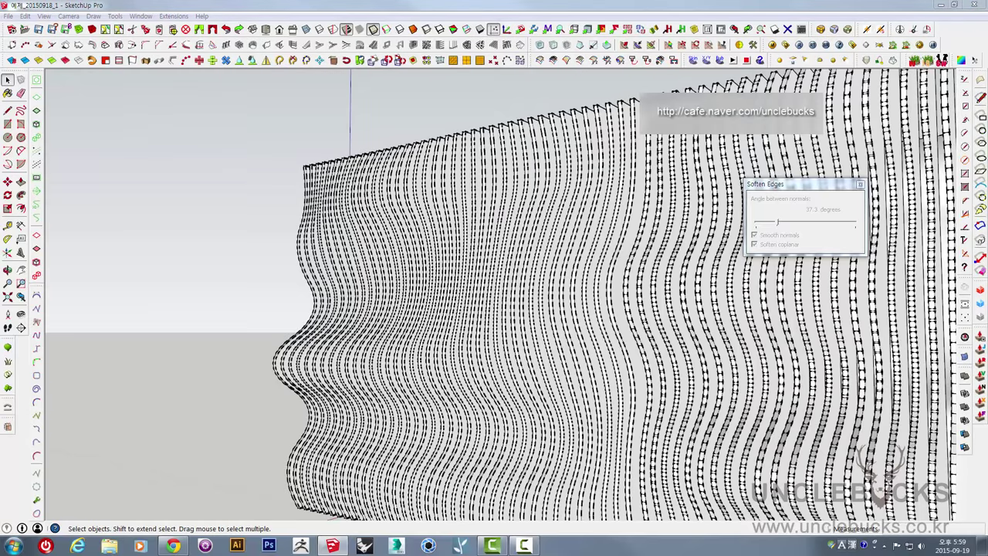
left_click_drag(379, 121, 306, 131)
left_click(278, 178)
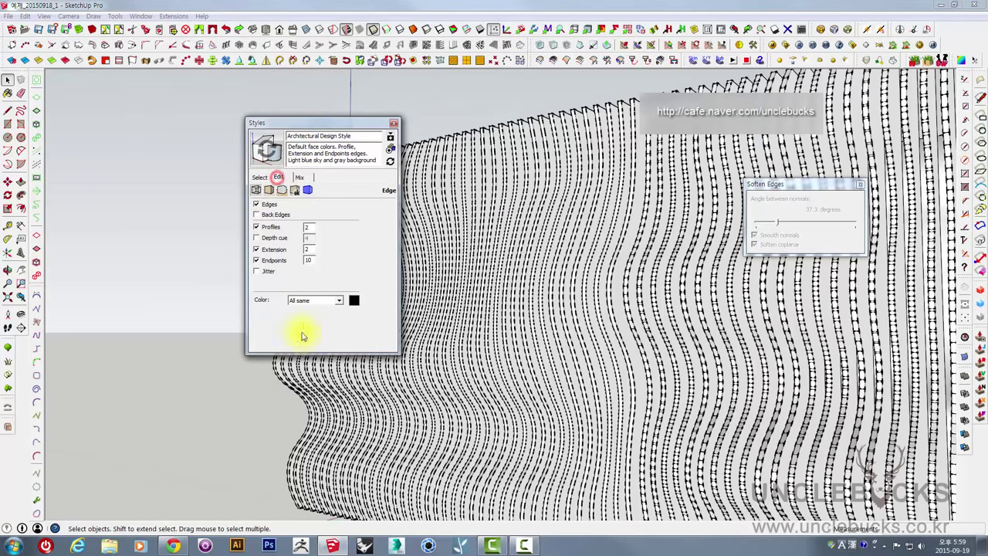
left_click(267, 260)
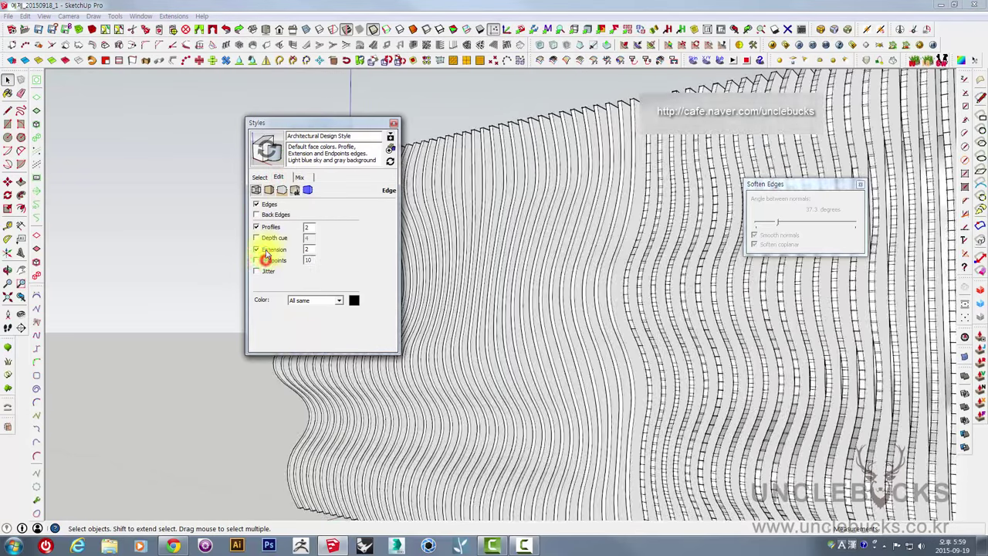
left_click(393, 125)
mouse_move(394, 126)
middle_mouse_down()
mouse_move(479, 269)
mouse_move(624, 348)
mouse_move(677, 324)
mouse_move(435, 308)
mouse_move(518, 258)
mouse_move(522, 265)
middle_mouse_up()
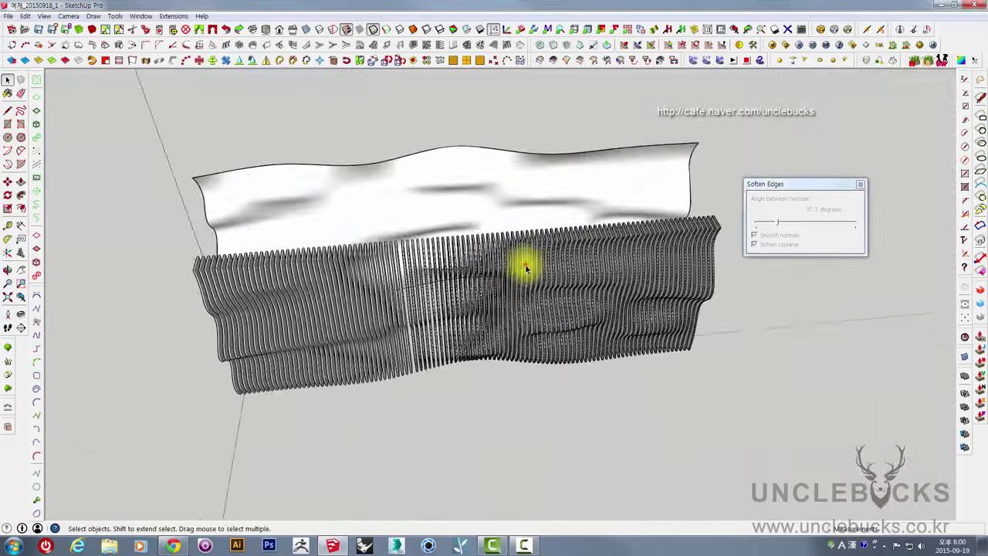
- Select the right-hand fin group and bring up its context menu
left_click(459, 258)
scroll(458, 257, "up", 2)
scroll(430, 268, "up", 2)
mouse_move(430, 268)
middle_mouse_down()
mouse_move(518, 257)
mouse_move(504, 258)
middle_mouse_up()
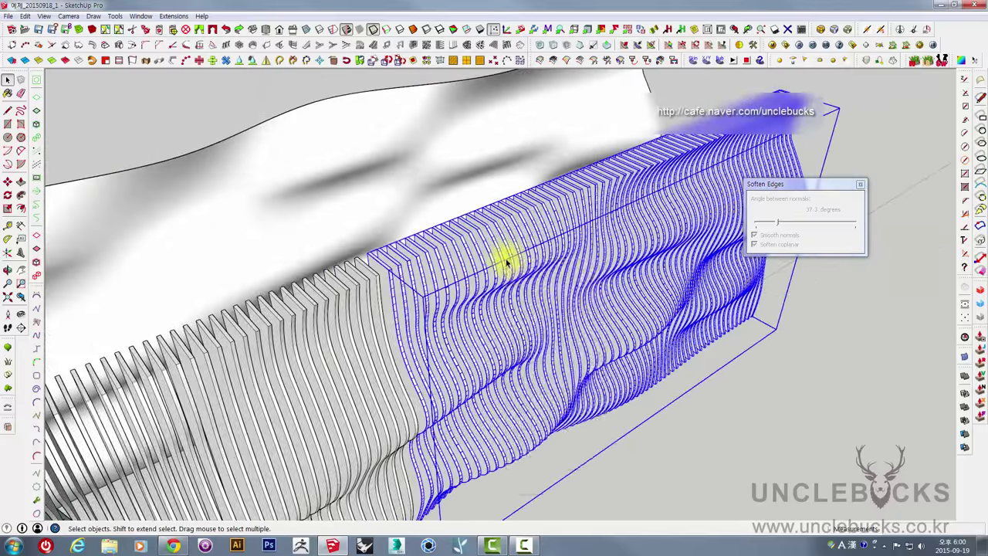
right_click(506, 259)
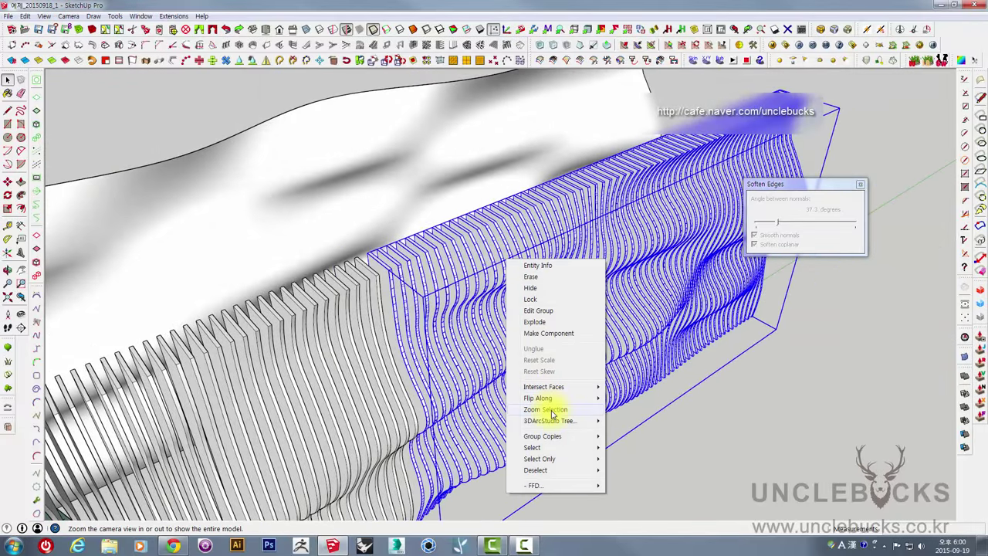
- Edit the right fin group and soften its slice edges at 33.6 degrees
left_click(668, 205)
double_click(642, 223)
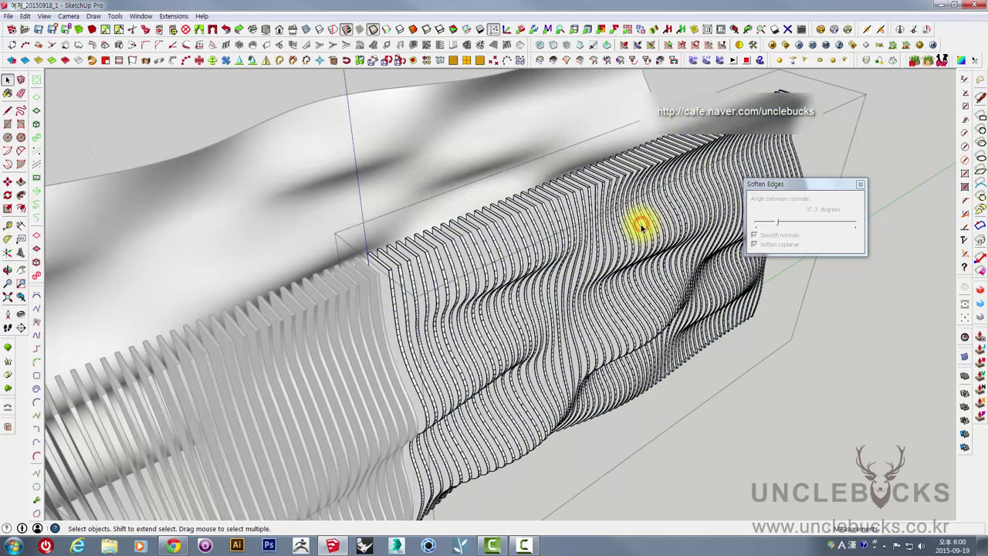
left_click(641, 226)
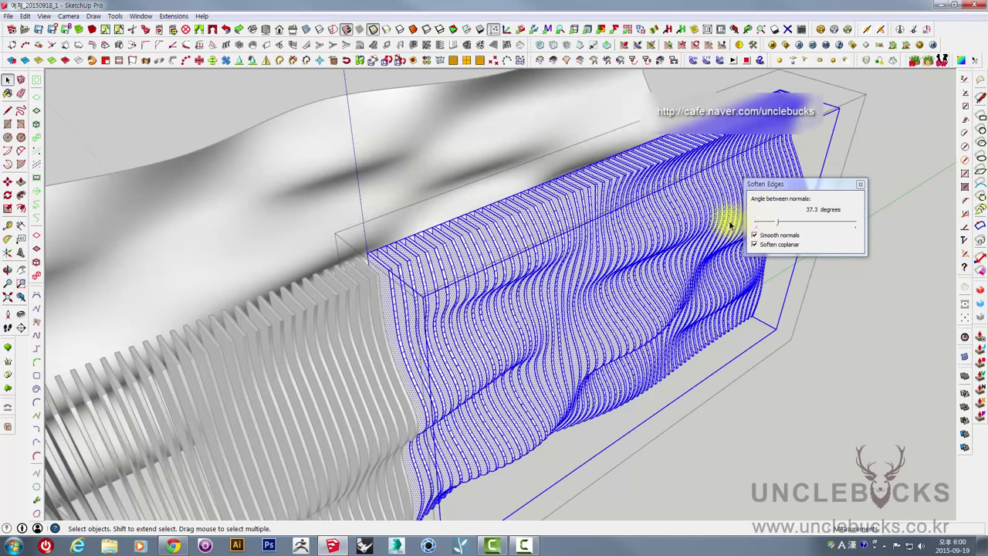
left_click_drag(778, 226, 775, 224)
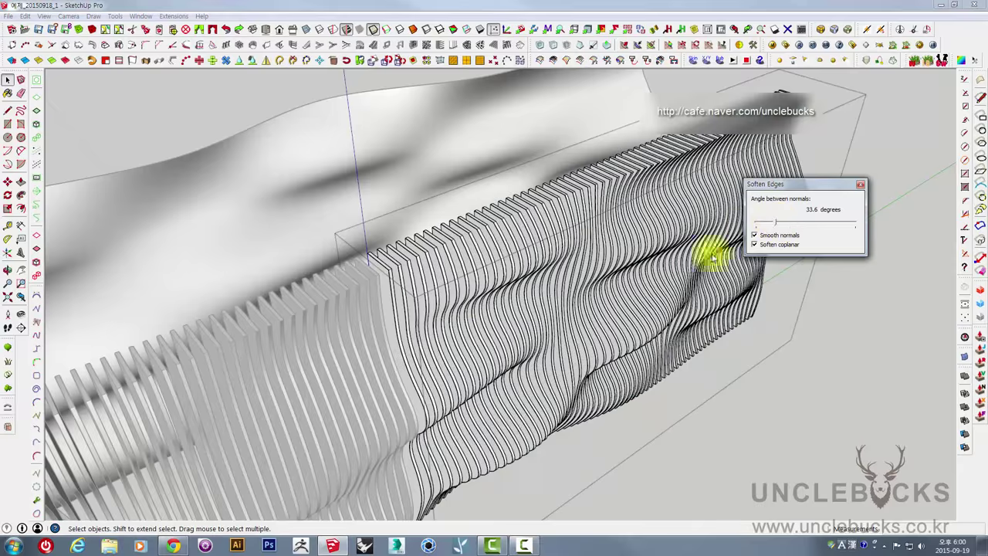
mouse_move(711, 256)
middle_mouse_down()
mouse_move(392, 250)
mouse_move(622, 383)
mouse_move(443, 342)
mouse_move(629, 414)
mouse_move(628, 359)
middle_mouse_up()
scroll(370, 194, "up", 3)
scroll(412, 209, "up", 3)
scroll(430, 195, "up", 2)
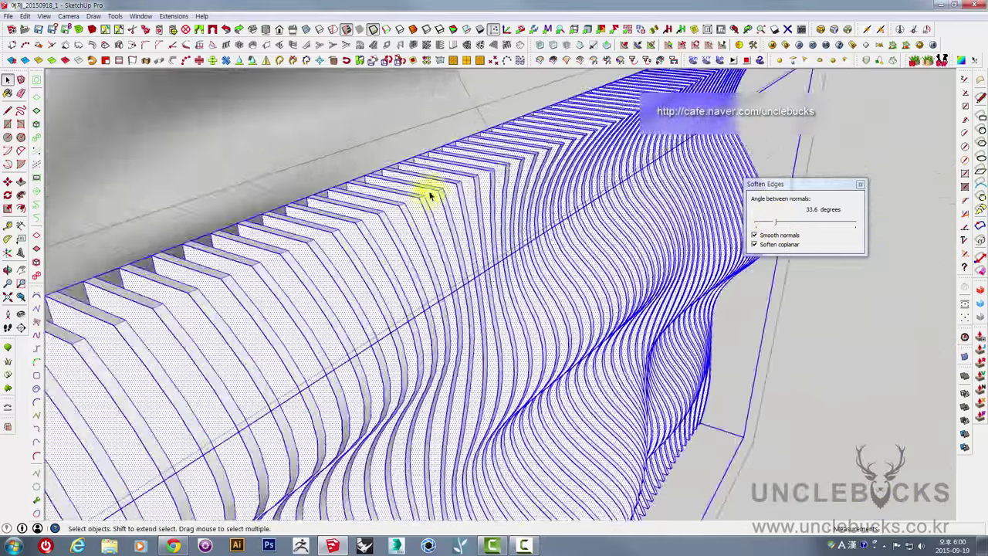
mouse_move(529, 172)
middle_mouse_down()
mouse_move(529, 257)
mouse_move(610, 320)
mouse_move(609, 348)
mouse_move(511, 198)
mouse_move(624, 342)
mouse_move(787, 356)
mouse_move(699, 337)
mouse_move(692, 410)
mouse_move(574, 279)
mouse_move(569, 452)
middle_mouse_up()
- Reopen the slice group, select all slices with Ctrl+A, then select the whole group
left_click(834, 348)
left_click(512, 159)
middle_click_drag(511, 159, 503, 277)
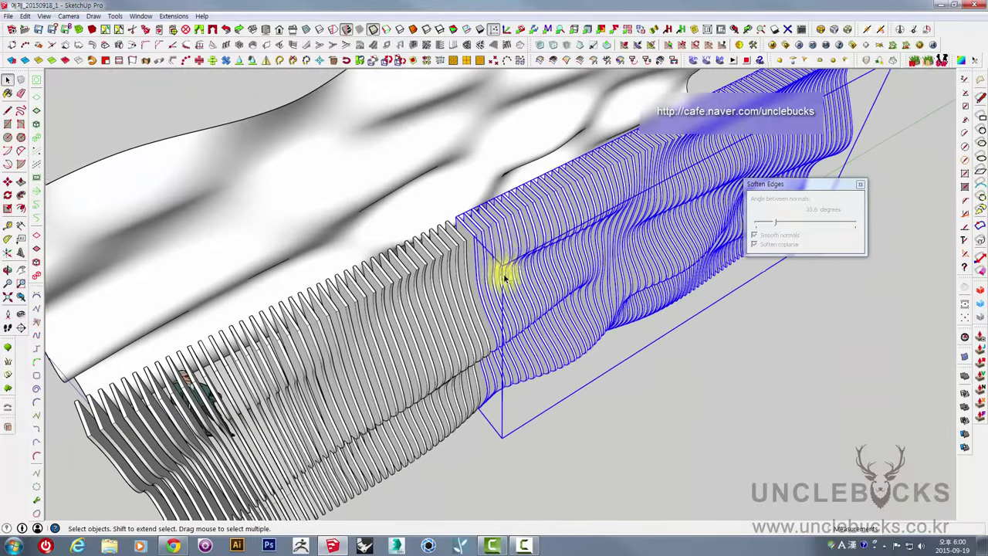
scroll(507, 238, "up", 3)
scroll(448, 224, "up", 3)
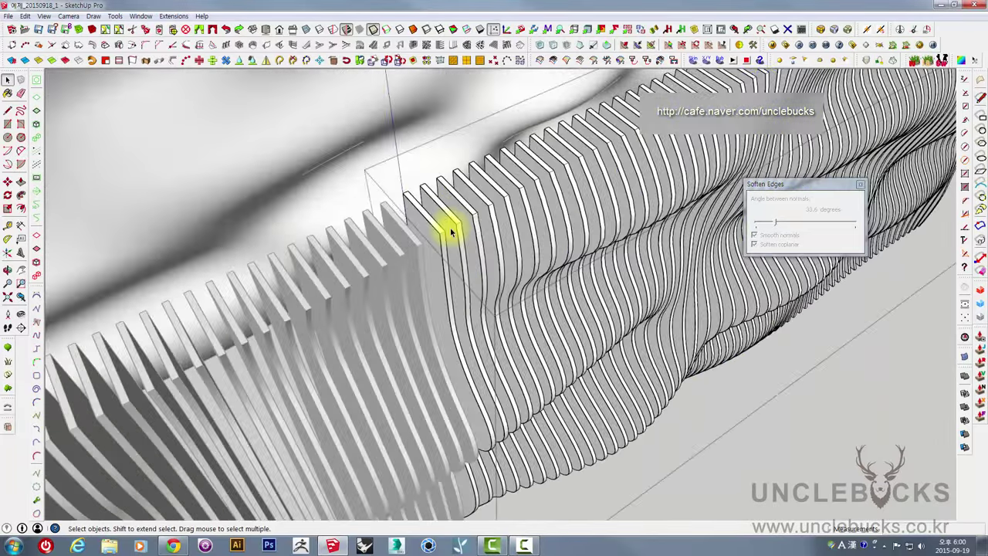
scroll(441, 231, "up", 2)
left_click(431, 241)
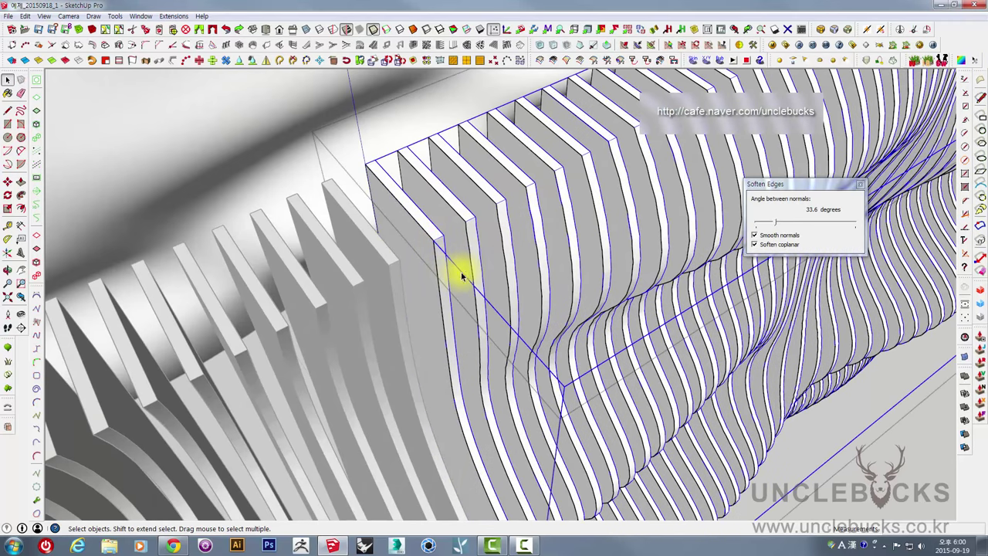
double_click(426, 272)
key("ctrl+a")
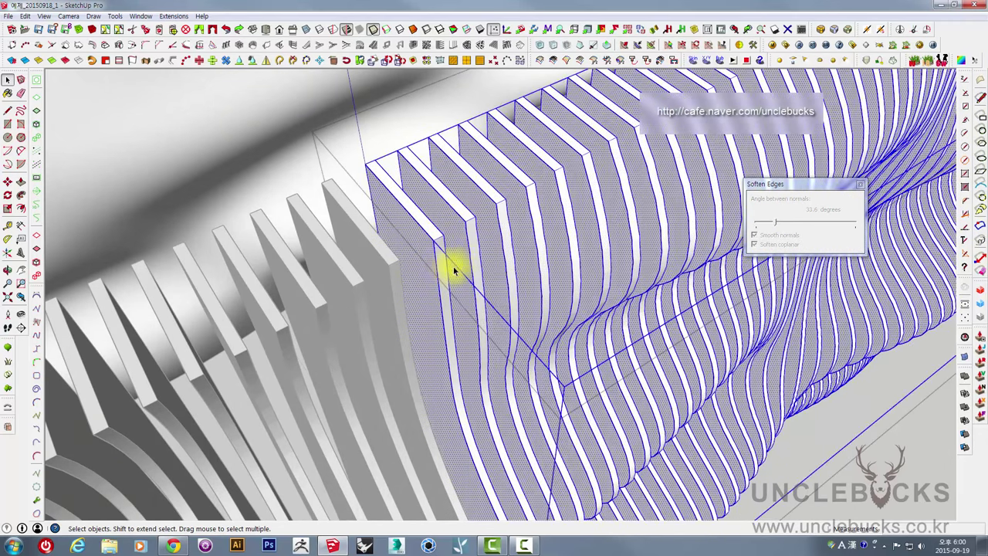
scroll(435, 236, "up", 3)
mouse_move(434, 236)
middle_mouse_down()
mouse_move(549, 264)
mouse_move(630, 301)
mouse_move(496, 326)
mouse_move(436, 251)
middle_mouse_up()
scroll(548, 264, "down", 3)
scroll(436, 251, "up", 3)
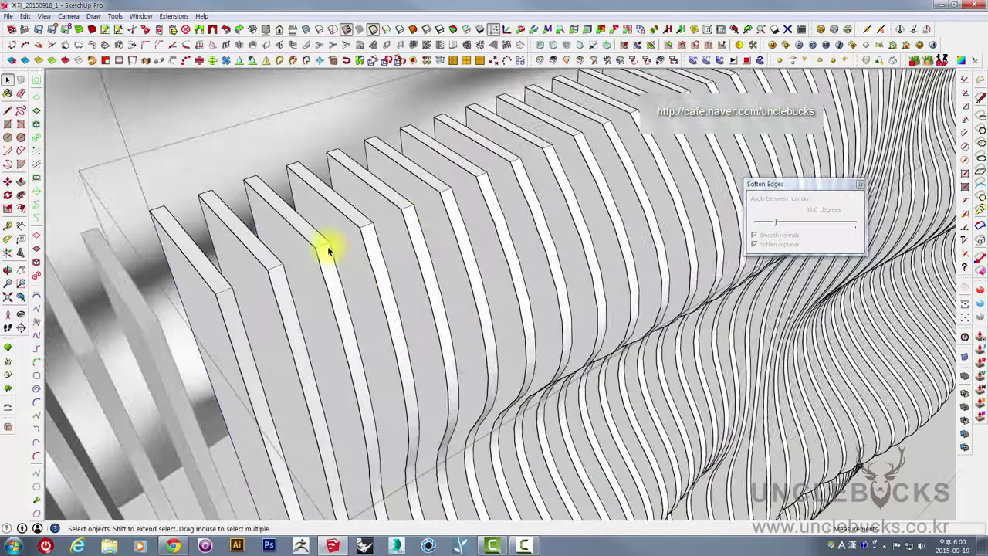
mouse_move(326, 249)
middle_mouse_down()
mouse_move(319, 256)
mouse_move(429, 254)
mouse_move(419, 249)
middle_mouse_up()
left_click(419, 251)
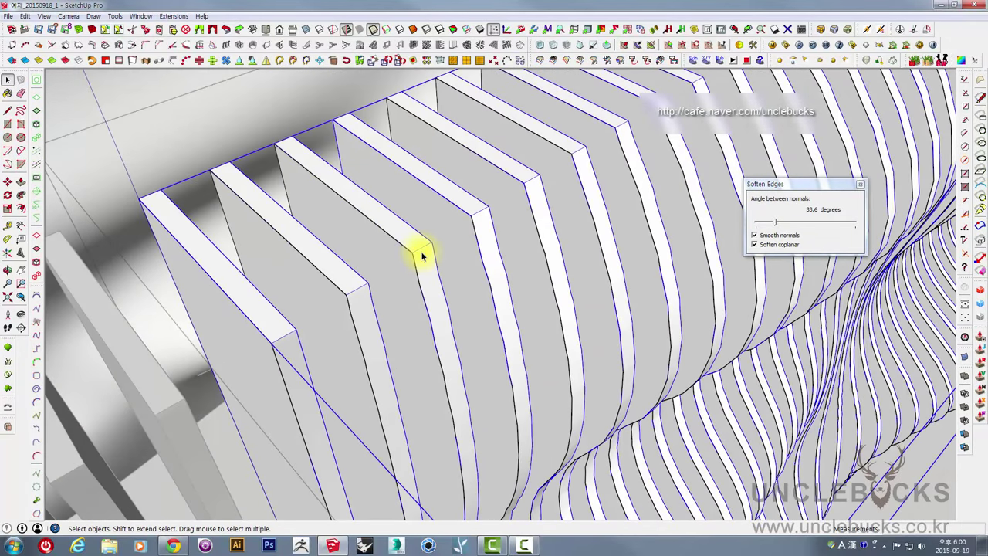
- Explode the selected fin group so each wavy fin becomes loose geometry
key("m")
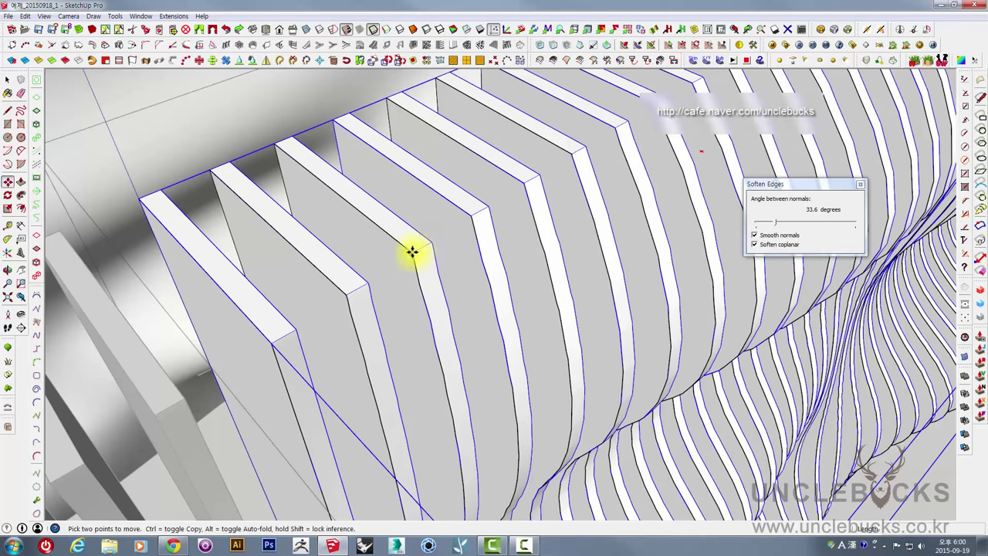
left_click(410, 251)
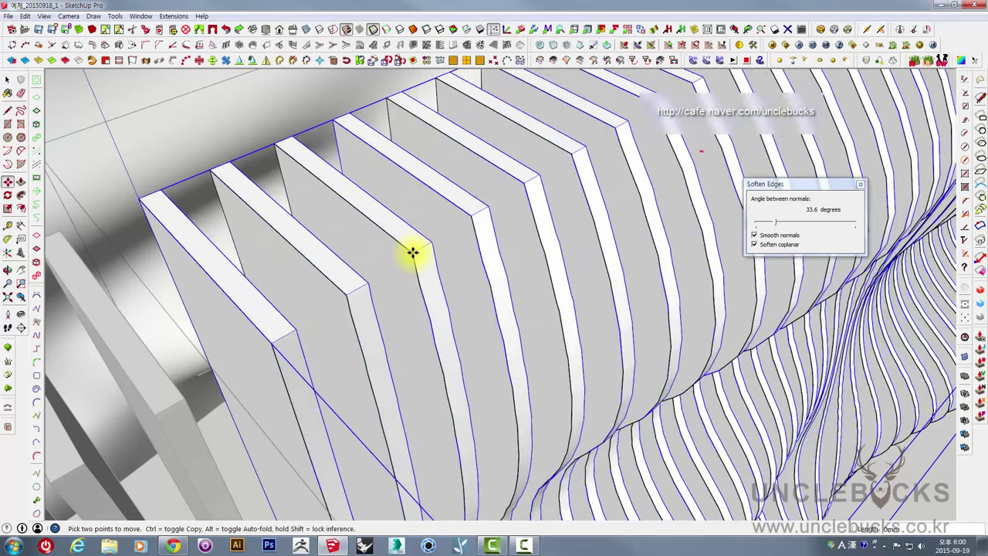
mouse_move(467, 207)
middle_mouse_down()
mouse_move(463, 193)
mouse_move(457, 243)
middle_mouse_up()
key("space")
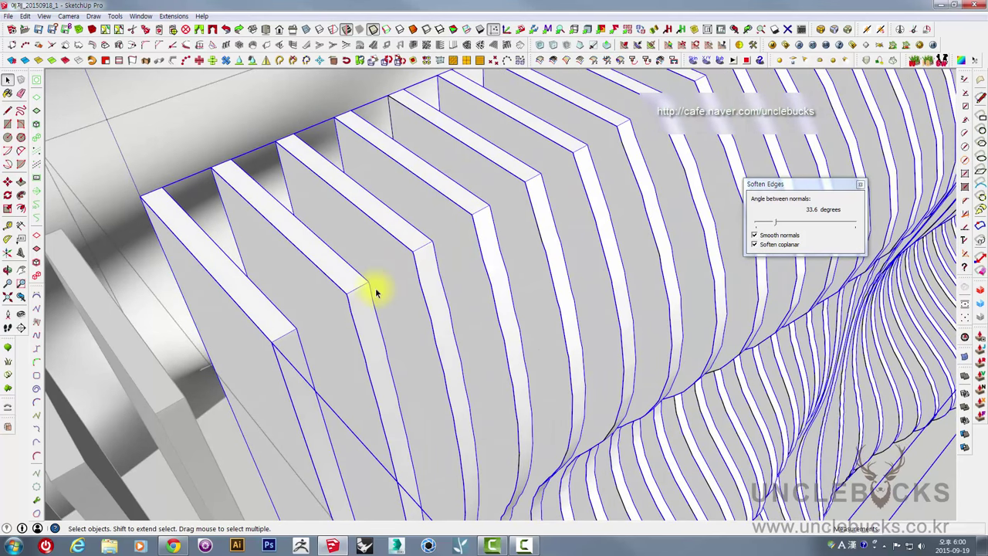
right_click(357, 293)
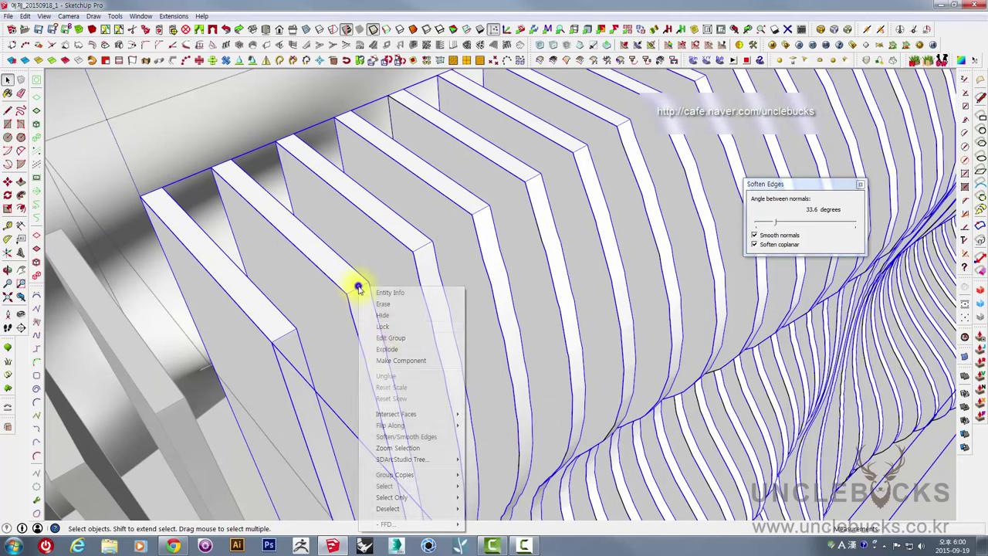
left_click(385, 351)
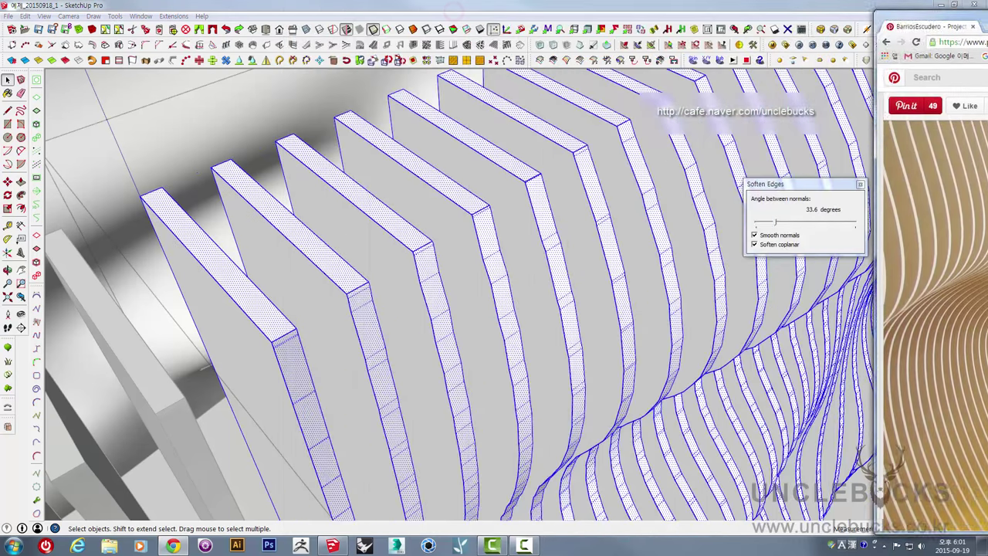
mouse_move(441, 265)
middle_mouse_down()
mouse_move(469, 209)
mouse_move(498, 209)
mouse_move(463, 254)
middle_mouse_up()
- Select the run of fins on the right-hand side of the wall
left_click(463, 254)
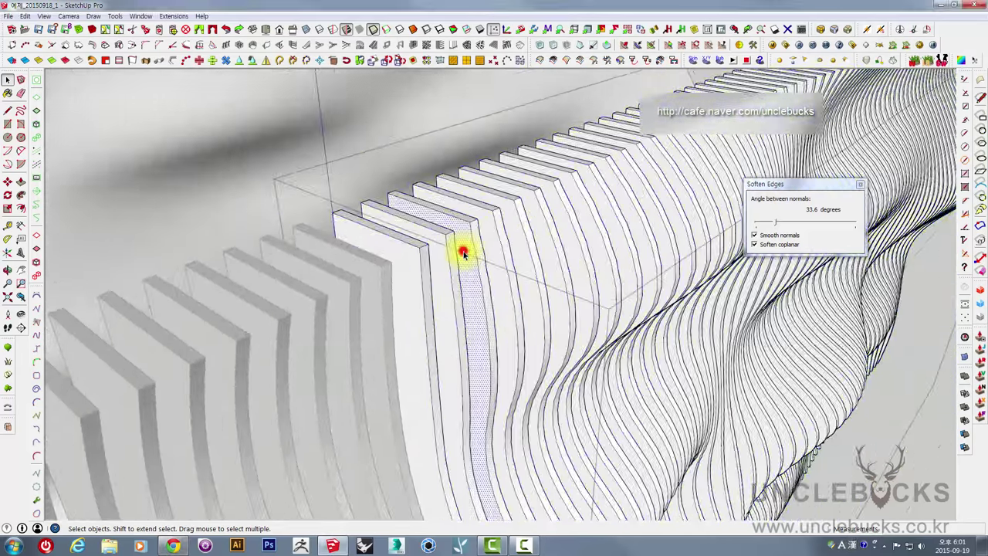
left_click(495, 241)
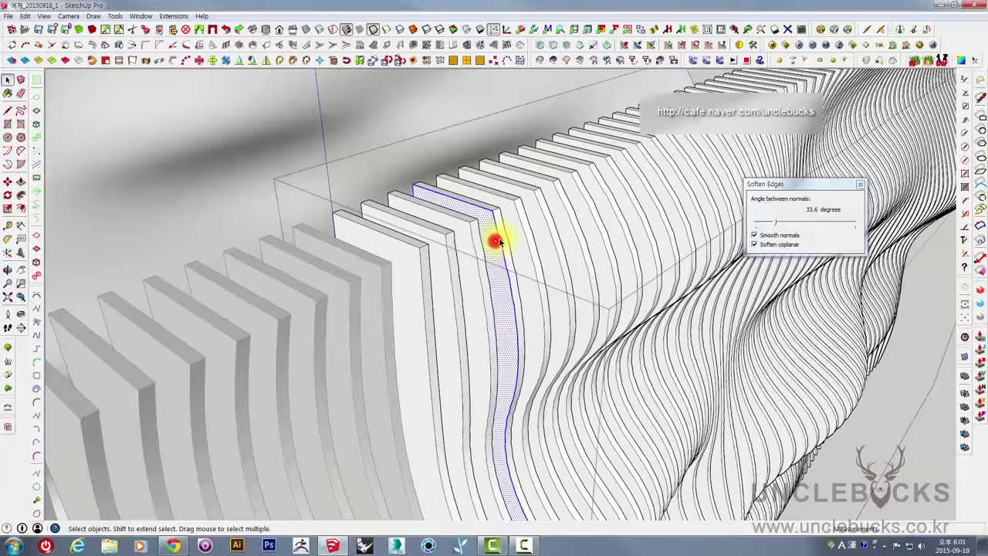
left_click(882, 412)
mouse_move(882, 413)
middle_mouse_down()
mouse_move(825, 404)
mouse_move(792, 358)
mouse_move(701, 319)
mouse_move(690, 357)
mouse_move(567, 297)
mouse_move(418, 395)
middle_mouse_up()
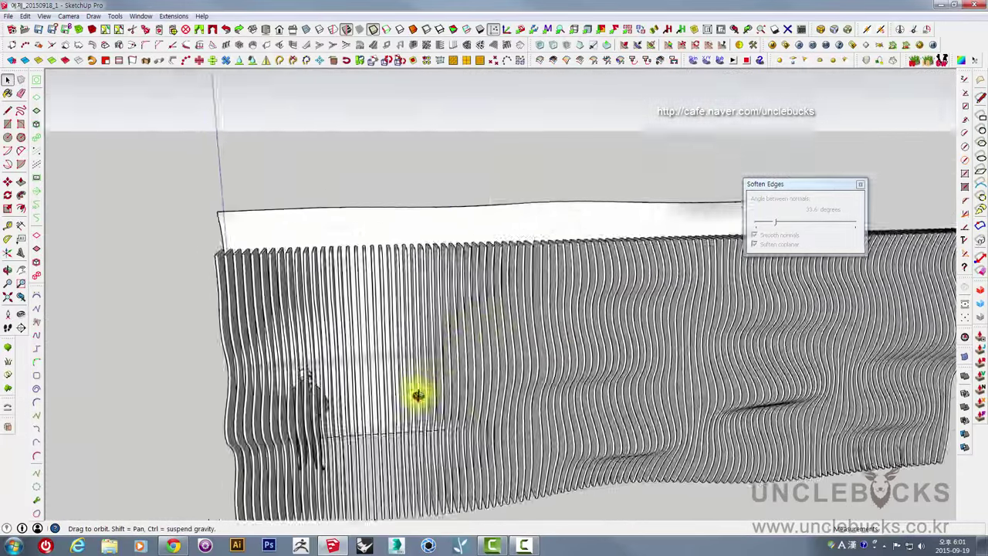
scroll(536, 220, "up", 3)
scroll(529, 220, "up", 3)
scroll(517, 209, "up", 3)
mouse_move(517, 209)
middle_mouse_down()
mouse_move(527, 270)
mouse_move(542, 254)
mouse_move(507, 275)
mouse_move(442, 281)
mouse_move(454, 300)
middle_mouse_up()
left_click(543, 245)
middle_click_drag(461, 260, 690, 293)
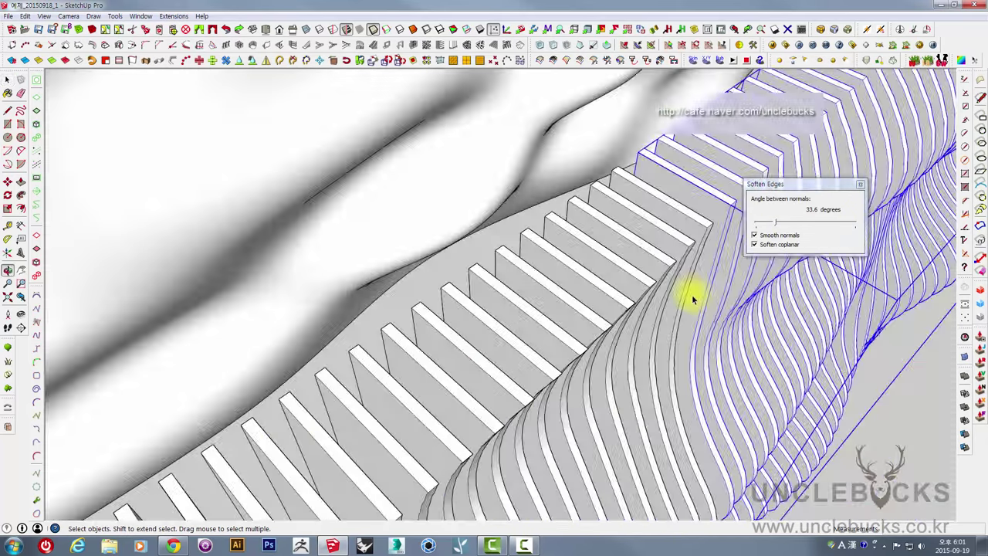
mouse_move(595, 247)
middle_mouse_down()
mouse_move(501, 293)
mouse_move(538, 259)
middle_mouse_up()
scroll(533, 270, "up", 3)
left_click(532, 267)
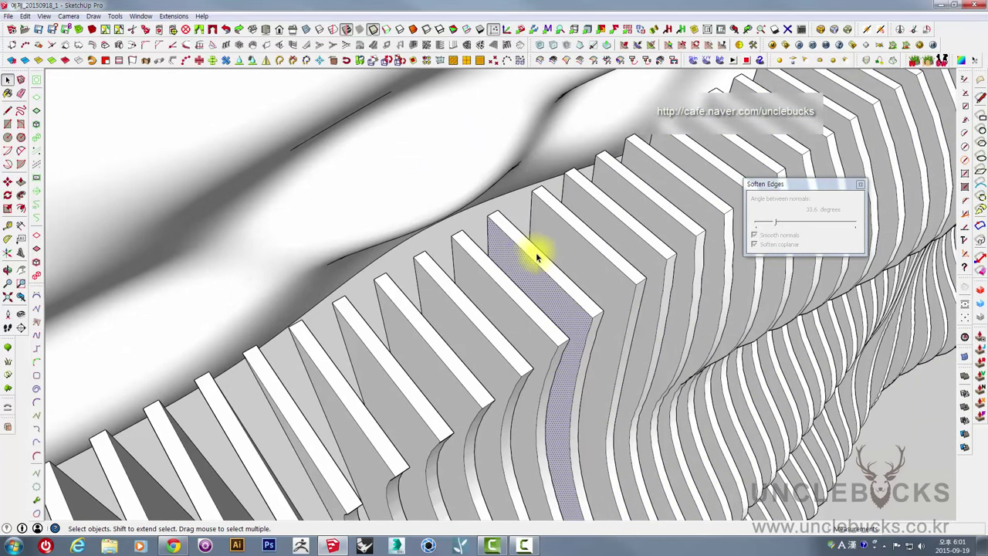
left_click(585, 233)
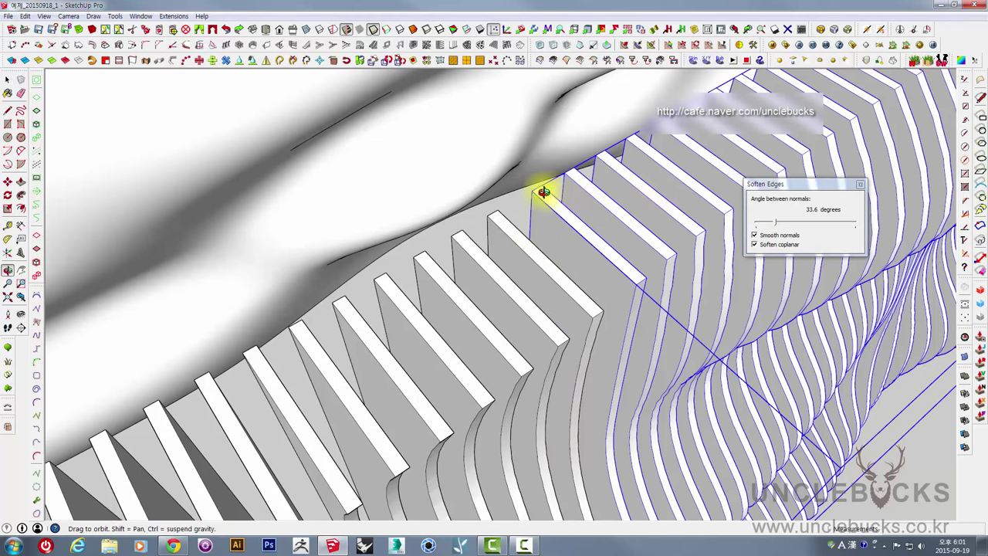
middle_click_drag(543, 193, 562, 180)
- Shift the selected fins a short distance along the green axis and clear the selection
key("m")
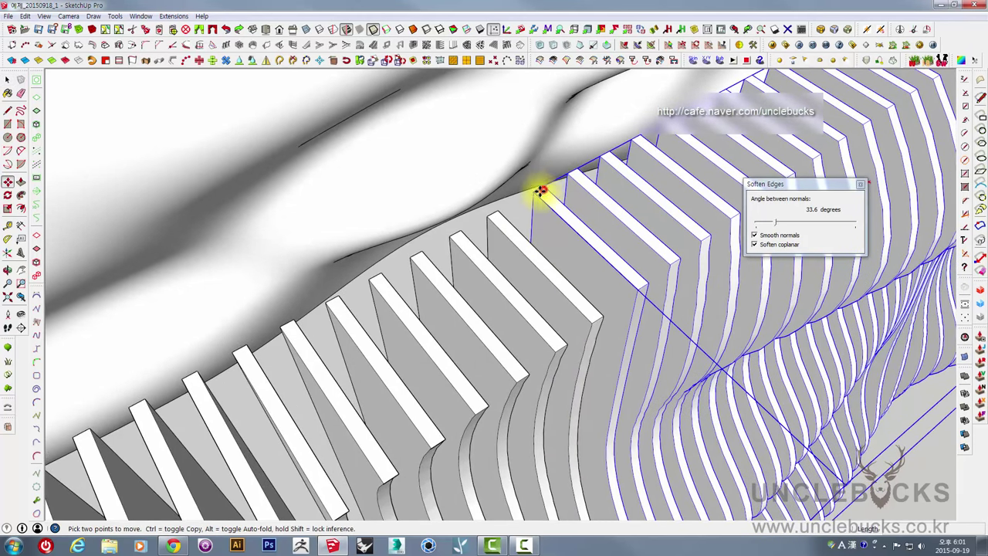
left_click(541, 190)
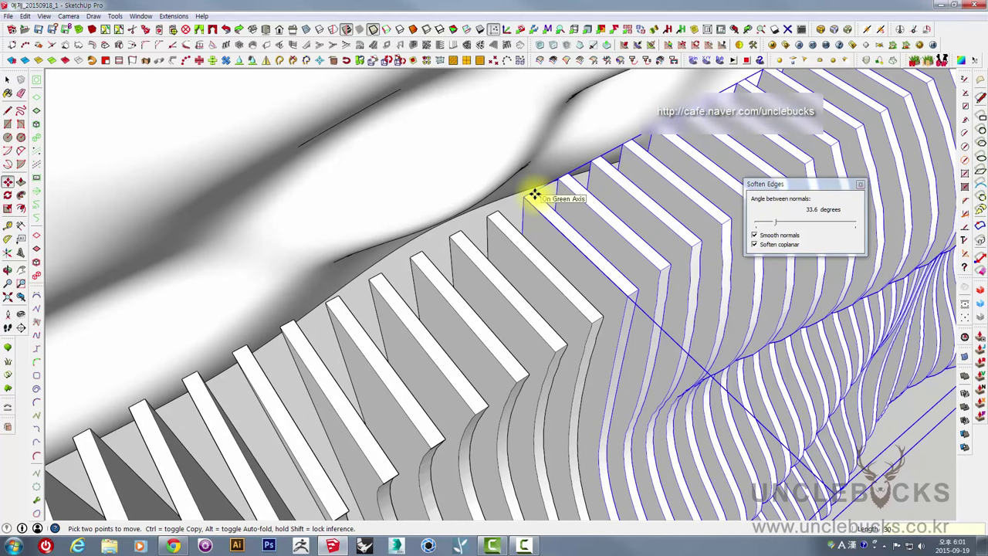
left_click(535, 194)
scroll(551, 286, "down", 3)
scroll(551, 286, "down", 2)
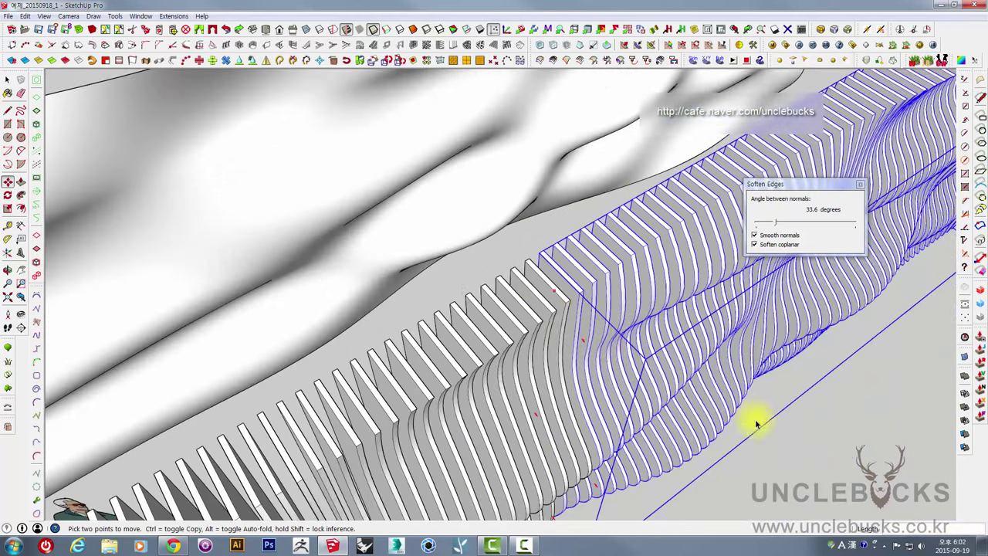
key("space")
left_click(780, 425)
middle_click_drag(787, 428, 699, 274)
scroll(699, 305, "down", 3)
scroll(636, 323, "down", 3)
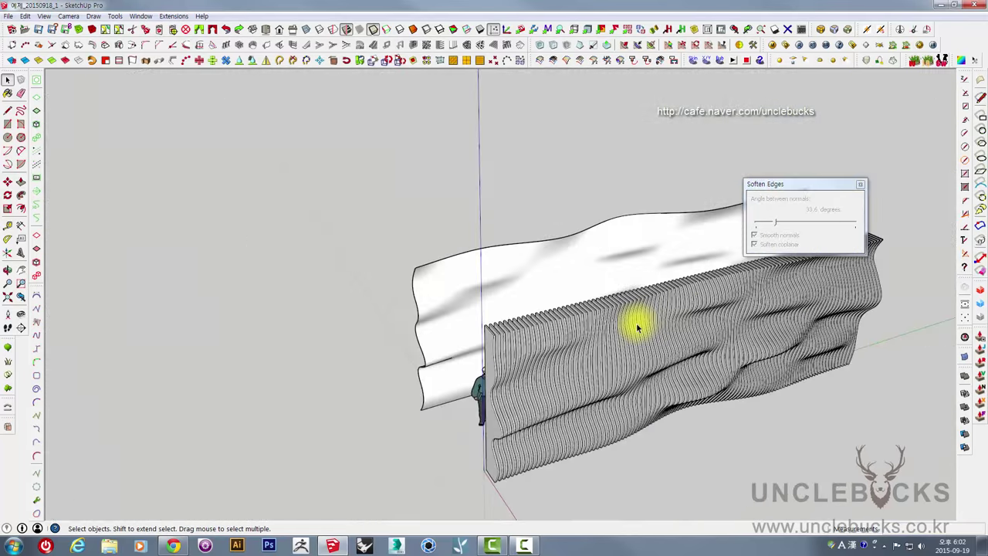
- Box-select all the fins and combine them into a single group
mouse_move(638, 328)
middle_mouse_down()
mouse_move(844, 260)
mouse_move(646, 438)
middle_mouse_up()
left_click(571, 234)
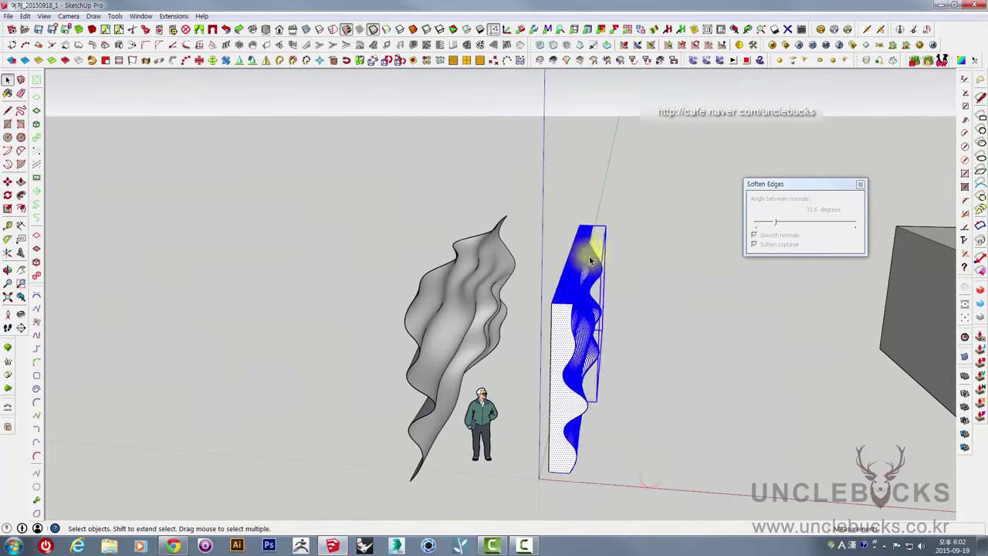
mouse_move(591, 253)
middle_mouse_down()
mouse_move(535, 308)
mouse_move(595, 275)
mouse_move(555, 223)
middle_mouse_up()
left_click_drag(540, 216, 662, 469)
mouse_move(662, 469)
middle_mouse_down()
mouse_move(592, 373)
mouse_move(596, 311)
middle_mouse_up()
right_click(597, 311)
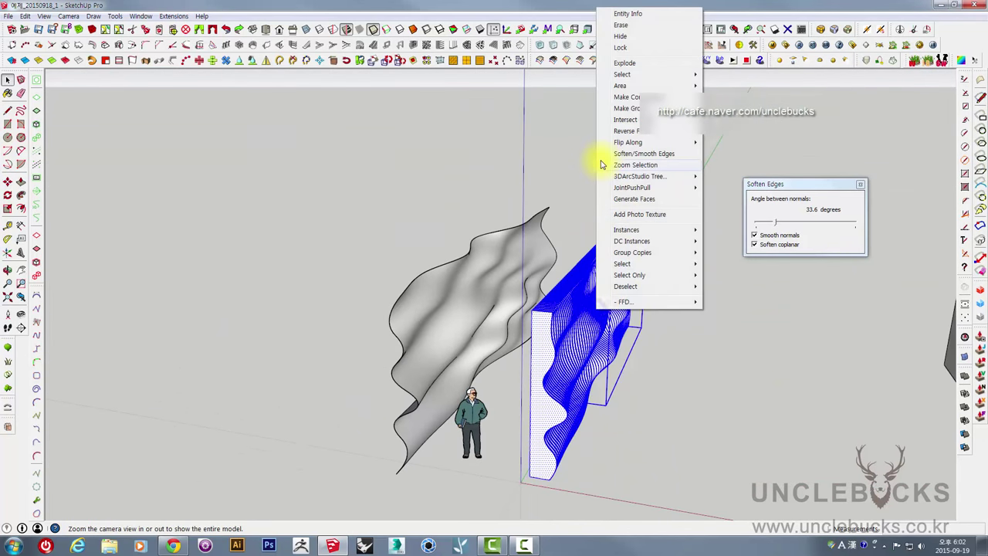
left_click(627, 111)
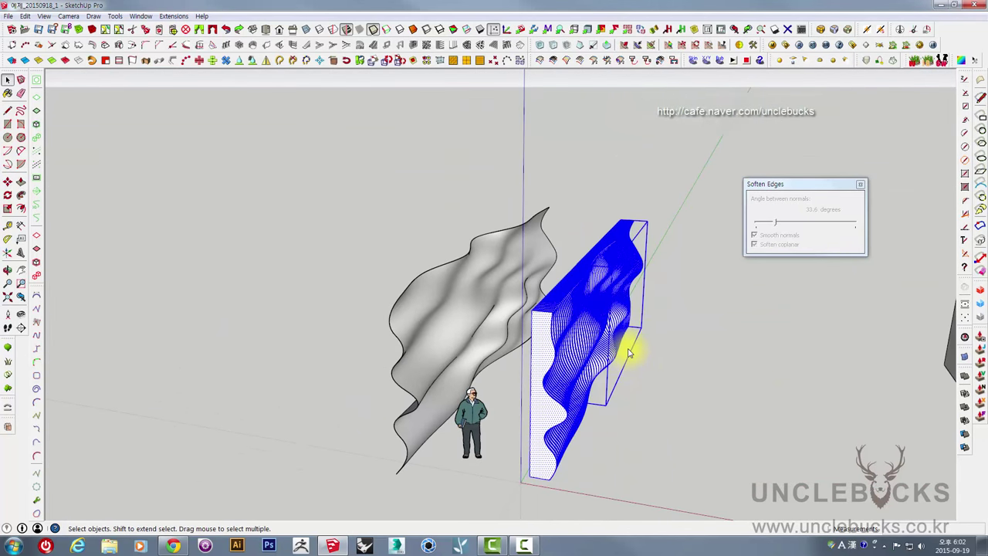
- Move the fin wall group from its corner to the room box corner
mouse_move(628, 344)
middle_mouse_down()
mouse_move(564, 397)
mouse_move(591, 351)
middle_mouse_up()
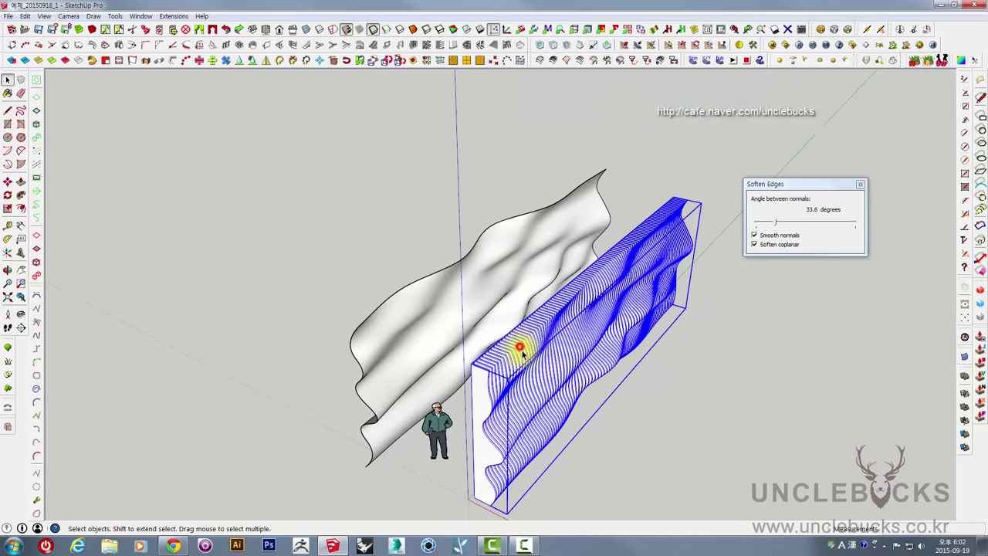
scroll(520, 348, "down", 2)
scroll(513, 352, "down", 2)
key("m")
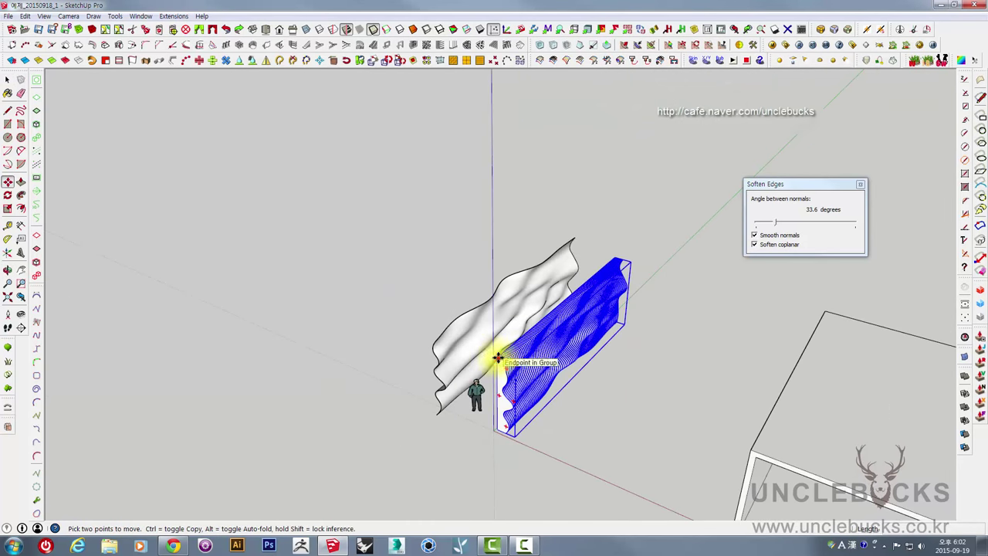
left_click(498, 357)
middle_click_drag(635, 352, 628, 297)
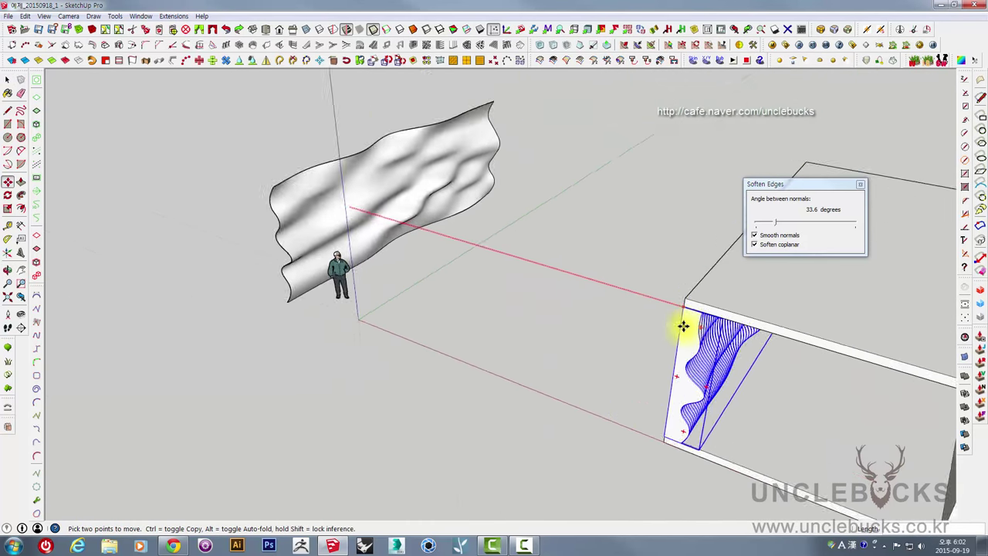
scroll(683, 326, "up", 2)
scroll(679, 455, "up", 1)
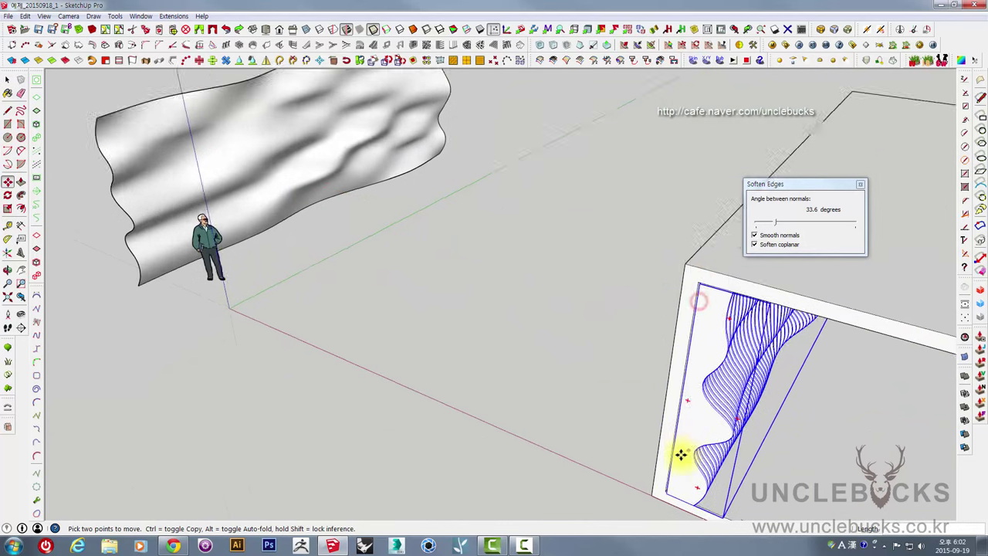
scroll(666, 491, "up", 2)
left_click(668, 473)
- Shift the fin wall group 10000 mm along the red axis into the box
scroll(469, 337, "down", 3)
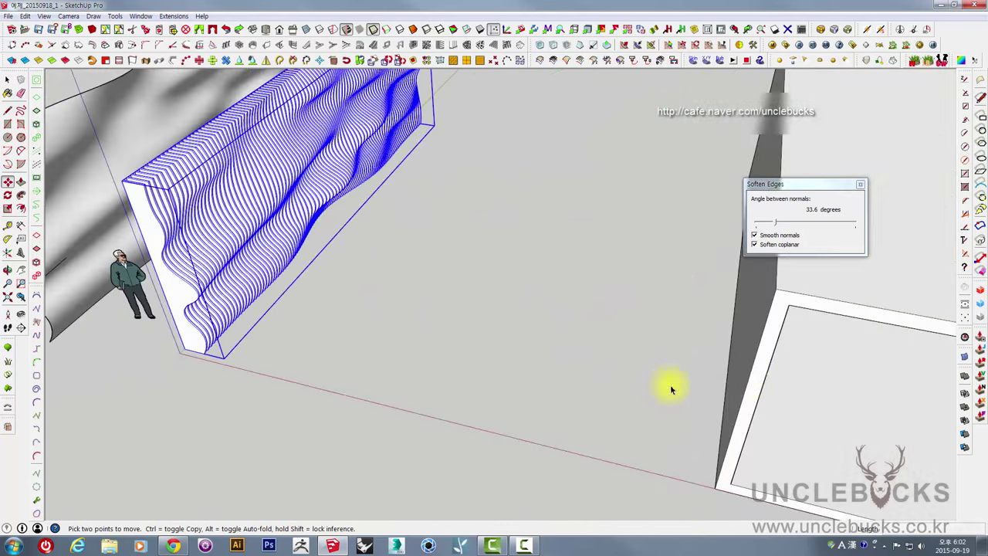
key("space")
left_click(684, 388)
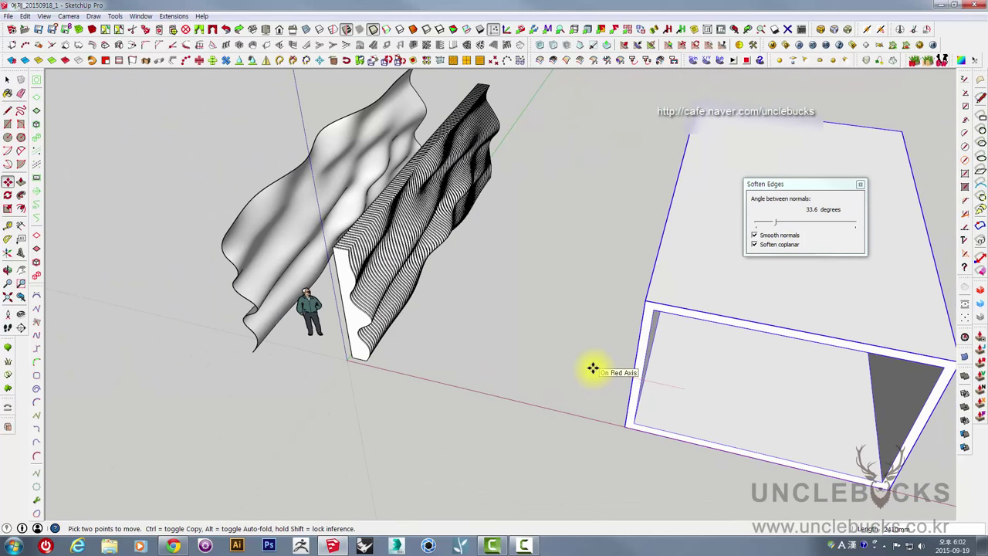
type("000")
key("Return")
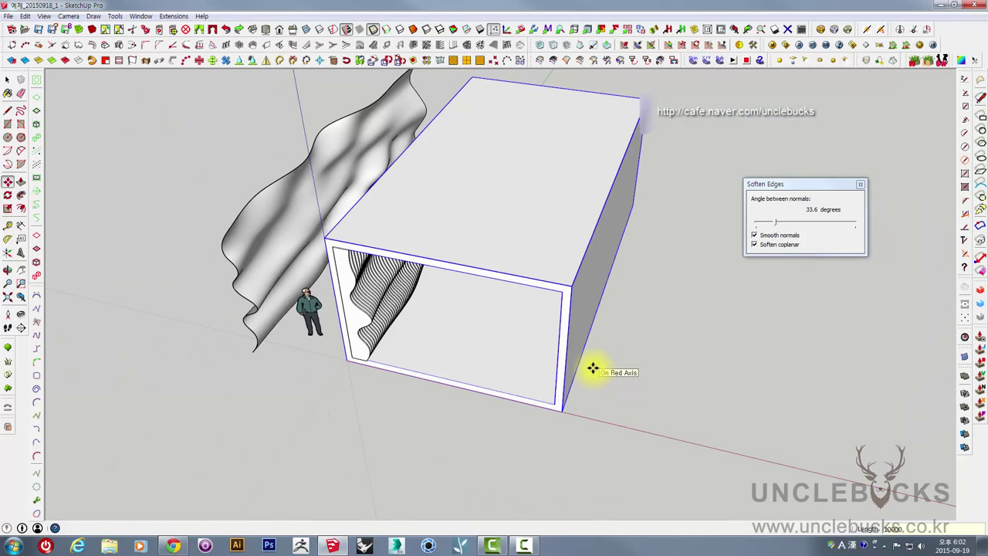
- Orbit and zoom into the room box to view the wavy face-profile fins in perspective
middle_click_drag(592, 368, 657, 209)
scroll(371, 225, "up", 3)
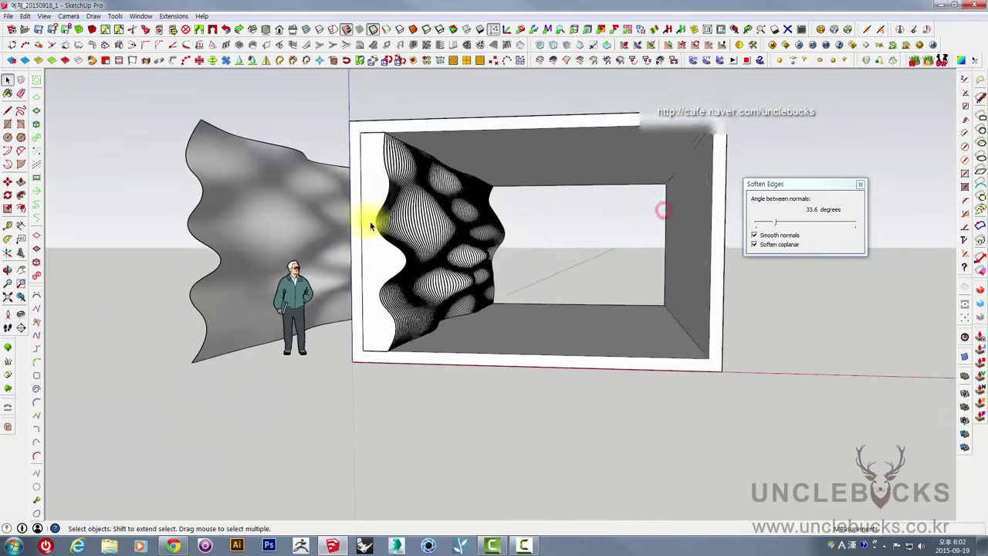
scroll(371, 225, "up", 3)
scroll(408, 247, "up", 3)
mouse_move(578, 280)
middle_mouse_down()
mouse_move(518, 313)
mouse_move(434, 226)
middle_mouse_up()
mouse_move(451, 337)
middle_mouse_down()
mouse_move(448, 368)
mouse_move(470, 346)
mouse_move(540, 334)
mouse_move(507, 342)
mouse_move(532, 256)
middle_mouse_up()
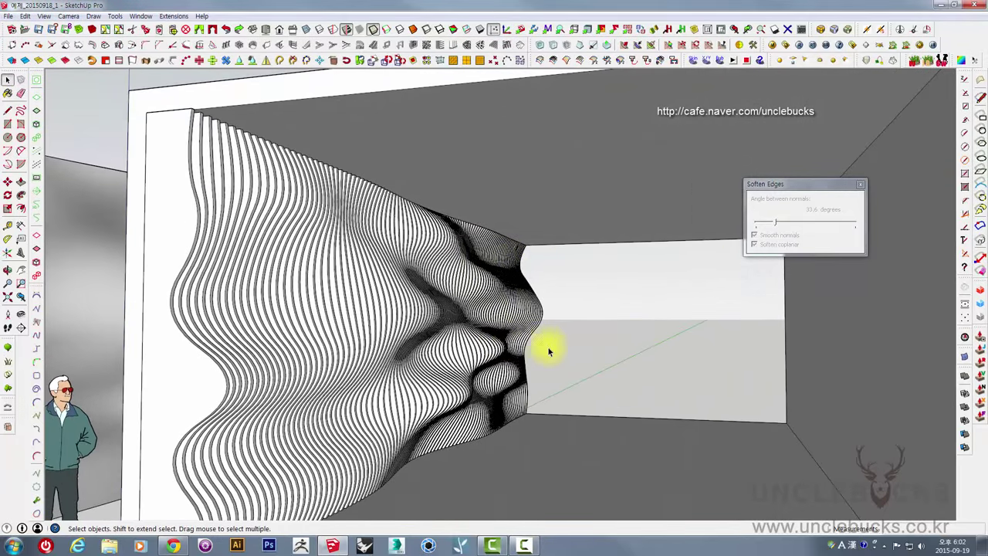
mouse_move(549, 352)
middle_mouse_down()
mouse_move(569, 301)
mouse_move(537, 286)
mouse_move(601, 295)
mouse_move(606, 322)
mouse_move(578, 329)
mouse_move(624, 348)
mouse_move(619, 412)
mouse_move(569, 393)
mouse_move(545, 319)
middle_mouse_up()
scroll(548, 322, "up", 4)
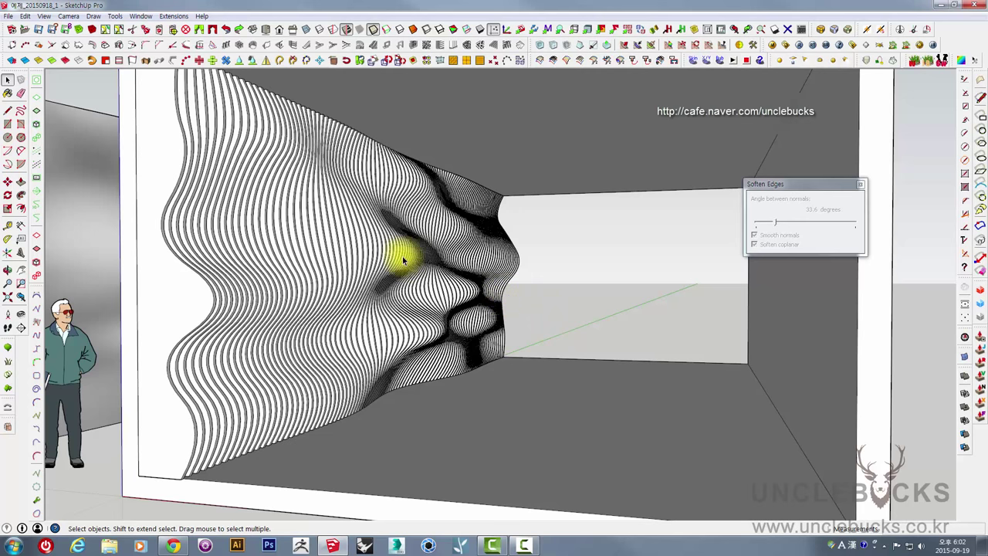
mouse_move(402, 229)
middle_mouse_down()
mouse_move(463, 265)
mouse_move(481, 243)
mouse_move(434, 247)
middle_mouse_up()
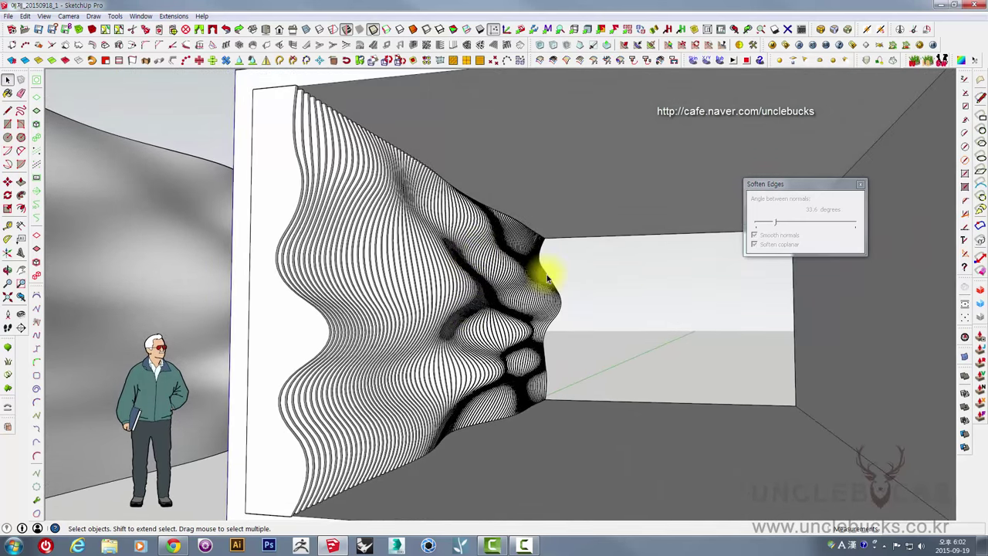